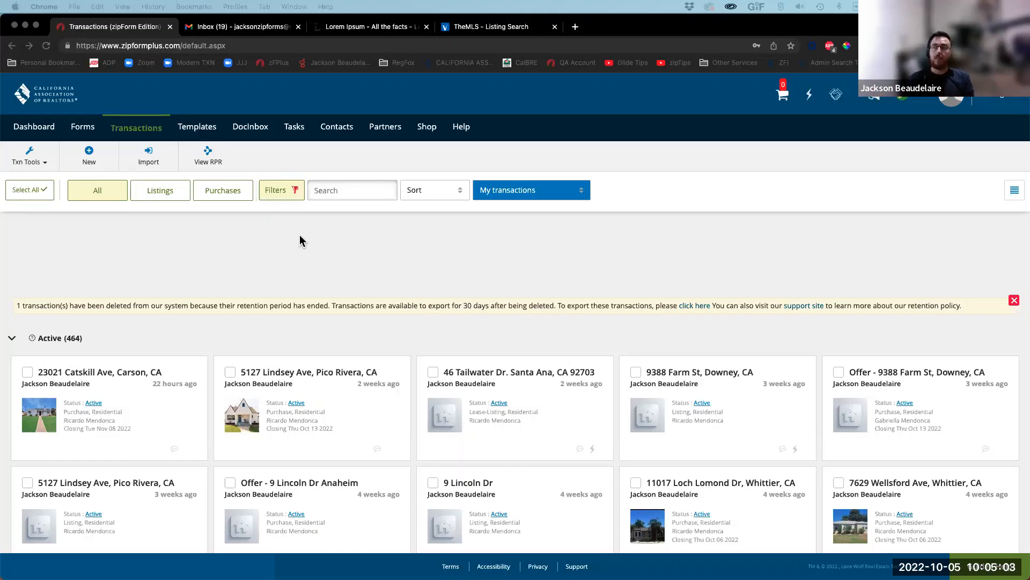
Step: Show the saved templates: Awesome Purchase, Mobile Home Listing and Awesome lease listing templates
click(195, 129)
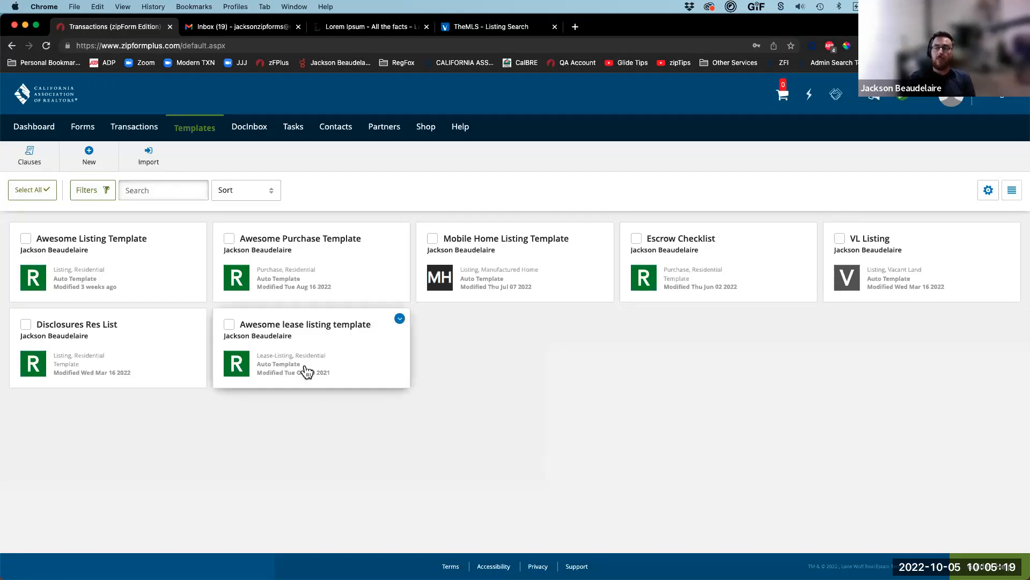
scroll(305, 370, up, 5)
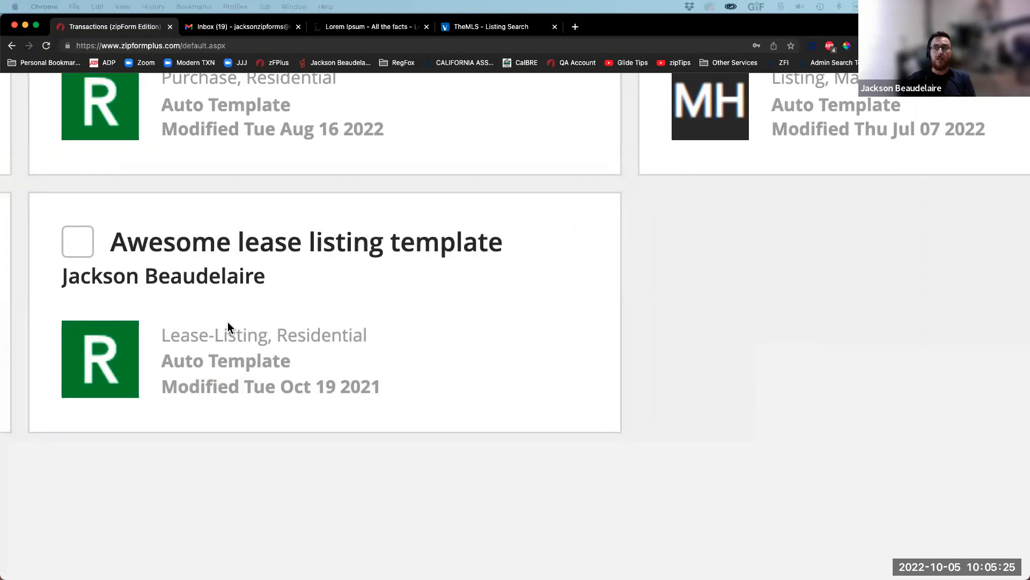
drag(240, 191, 231, 322)
drag(457, 266, 344, 326)
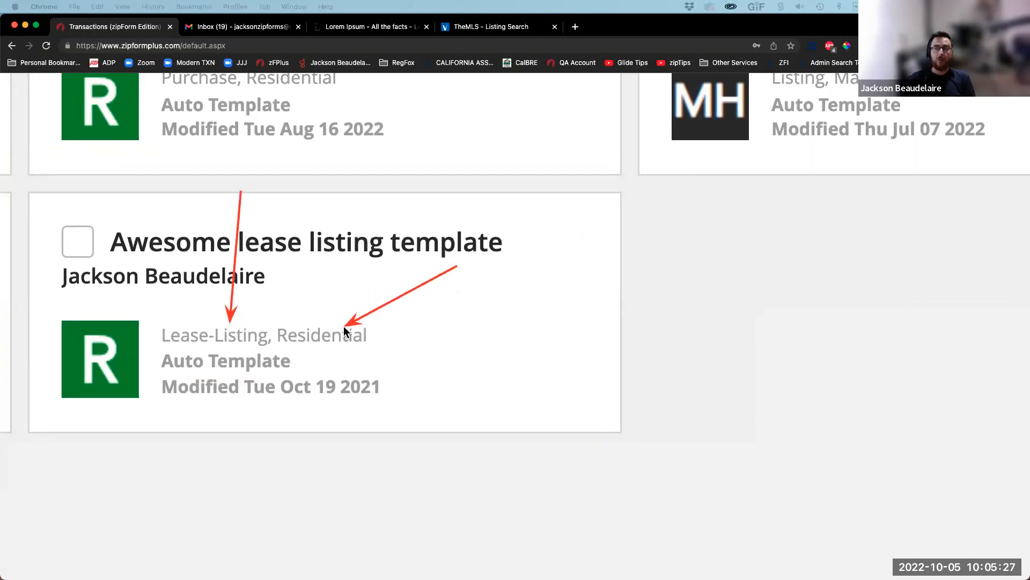
drag(826, 317, 546, 300)
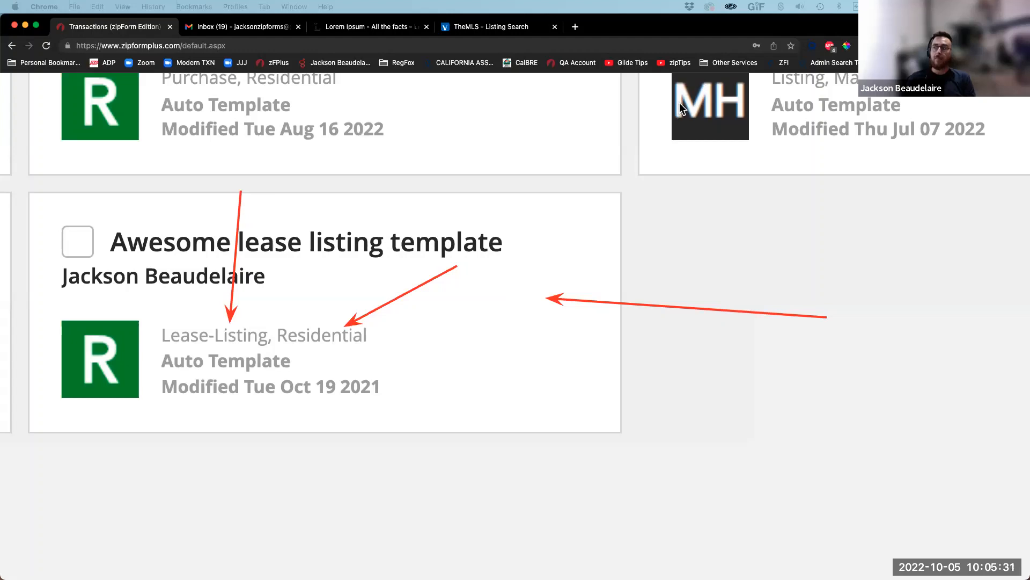
scroll(582, 232, up, 3)
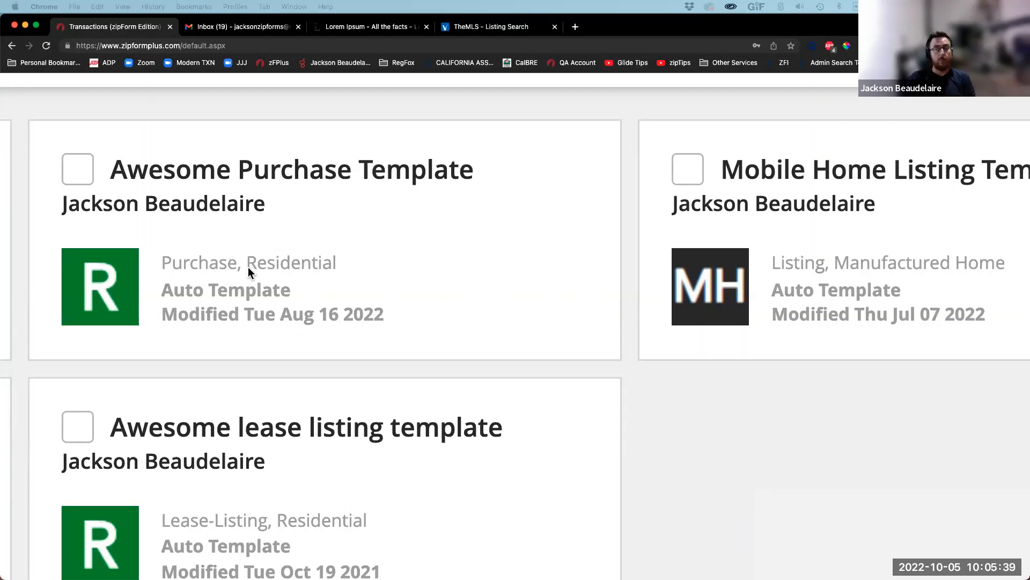
scroll(248, 266, left, 10)
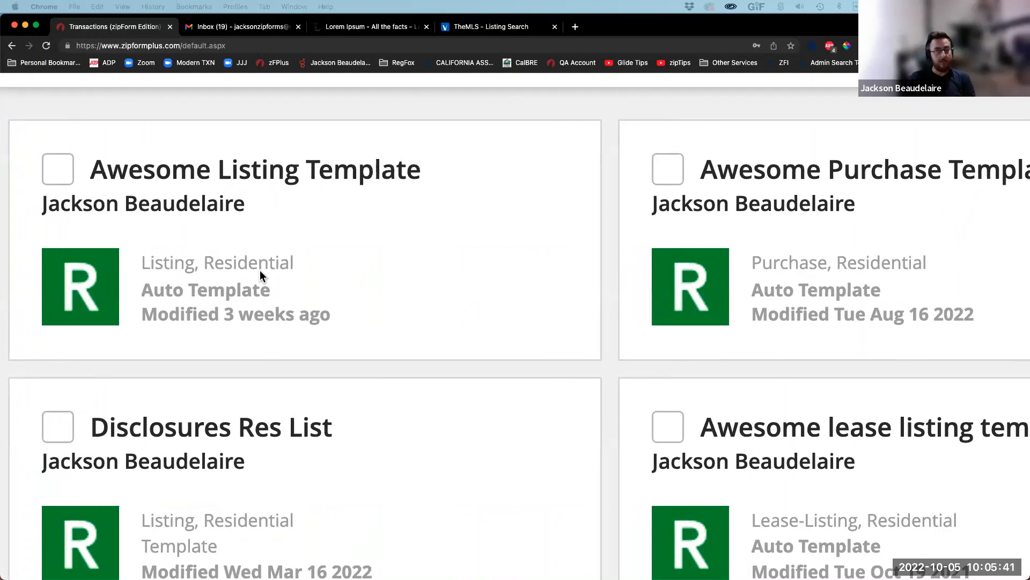
scroll(260, 275, down, 3)
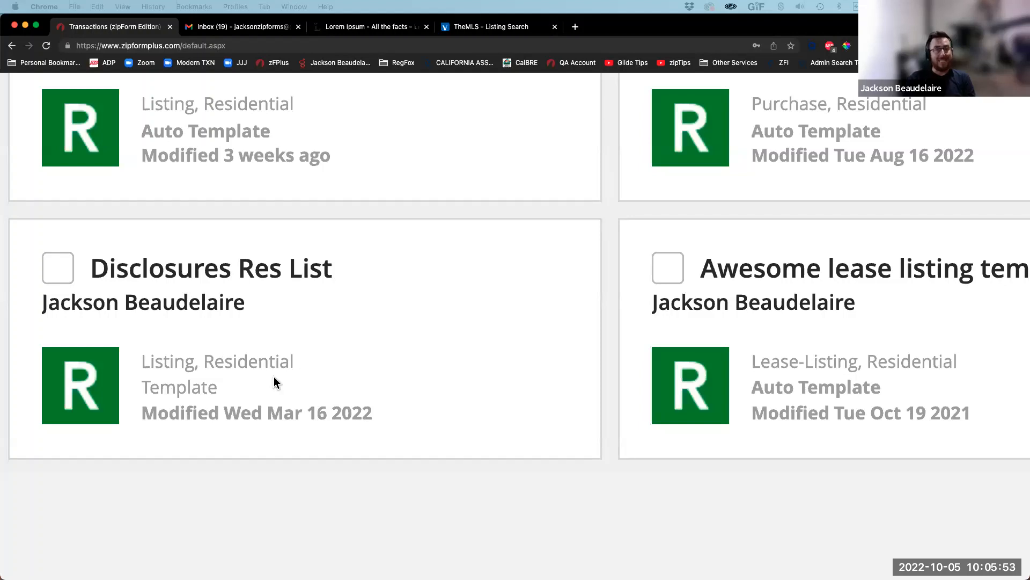
scroll(253, 378, right, 15)
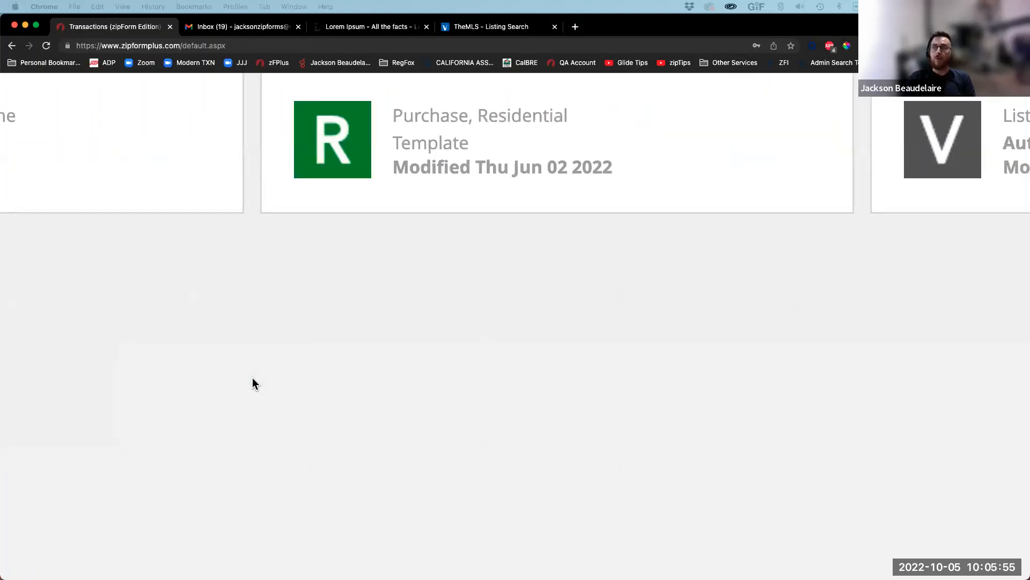
scroll(253, 377, up, 5)
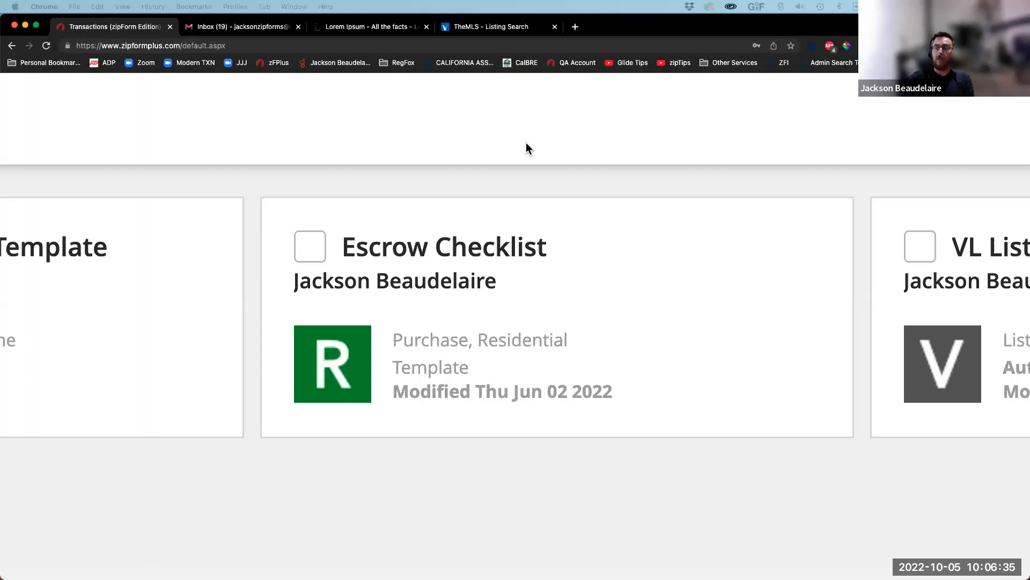
scroll(526, 142, down, 5)
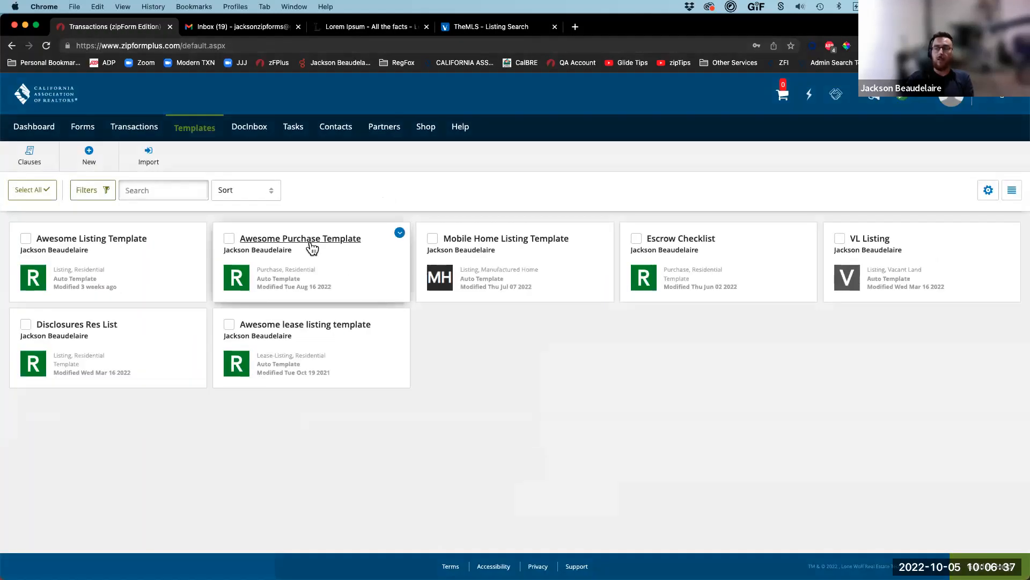
Step: Open Awesome Purchase Template to its Purchase Docs folder, cancelling the Create New Folder dialog
click(311, 239)
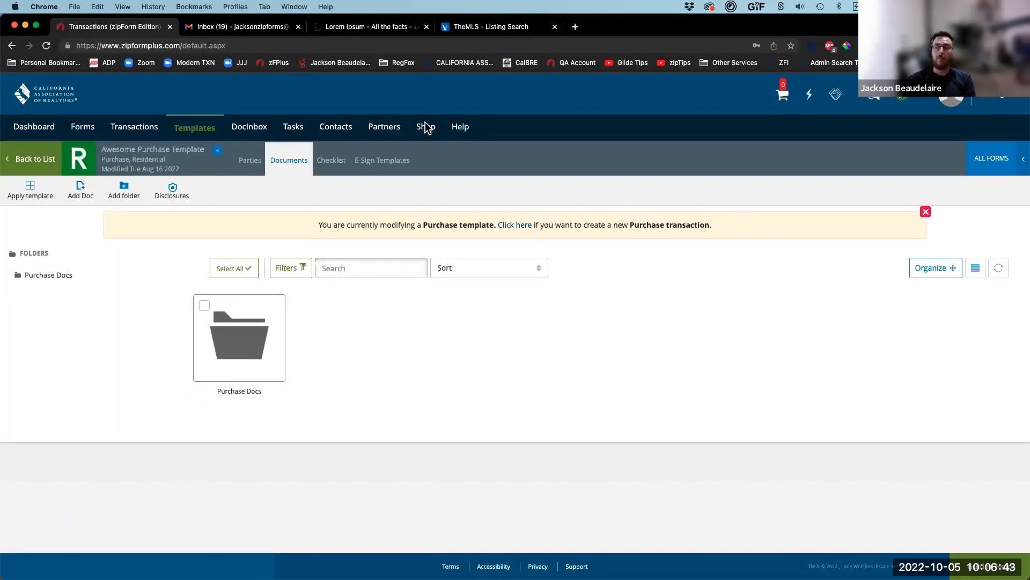
drag(311, 264, 116, 202)
mouse_move(72, 333)
mouse_down()
mouse_move(117, 191)
mouse_move(118, 211)
mouse_up()
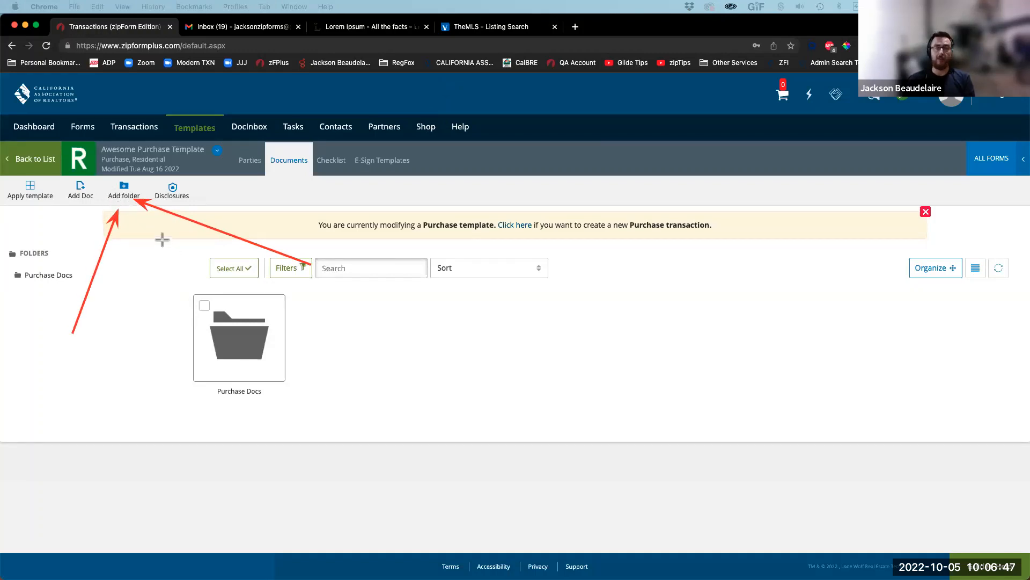
click(117, 193)
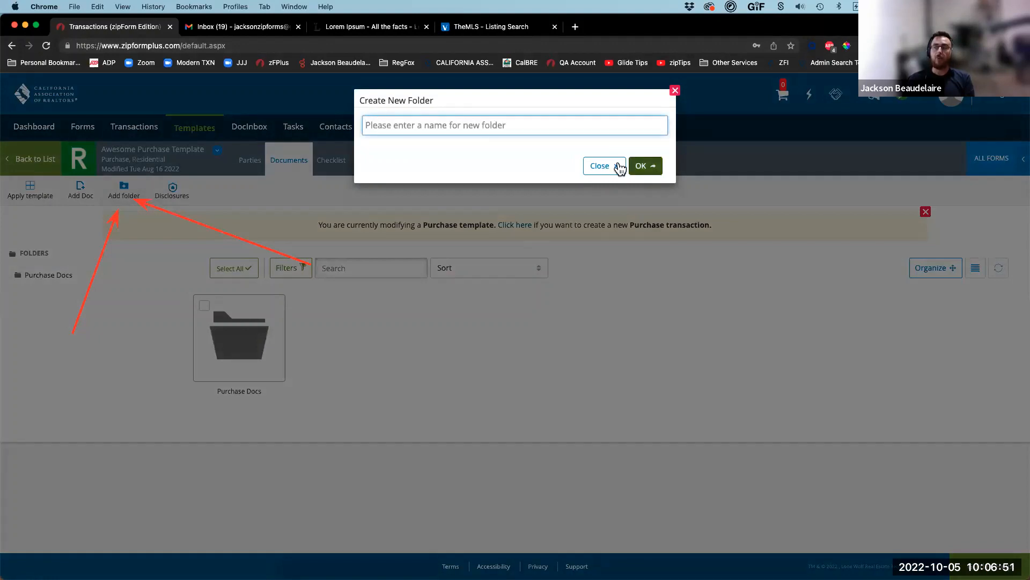
click(600, 166)
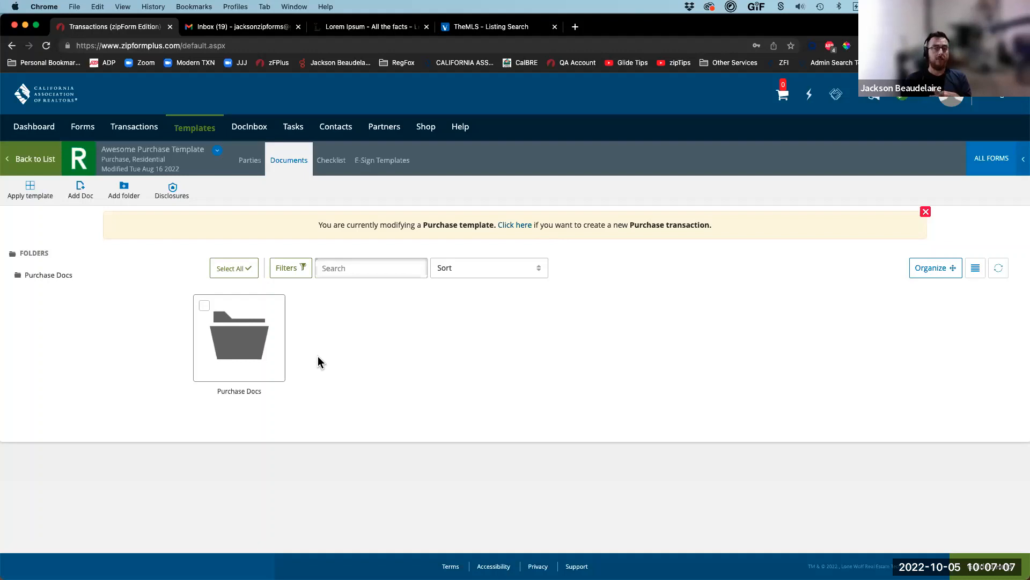
Step: Open Purchase Docs and review its five documents, including the Proof of Funds and Pre-Approval placeholders
click(238, 350)
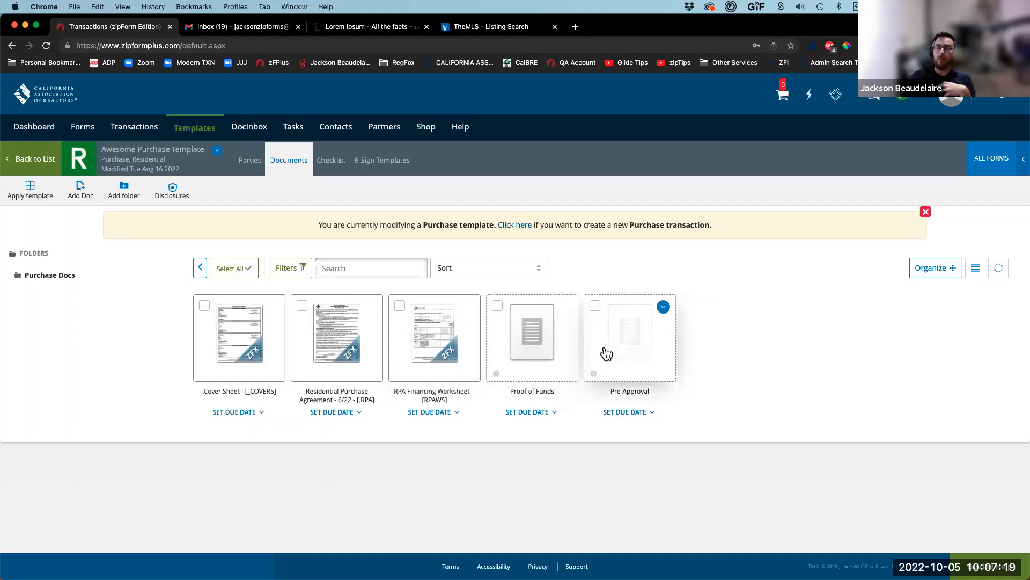
scroll(607, 354, up, 10)
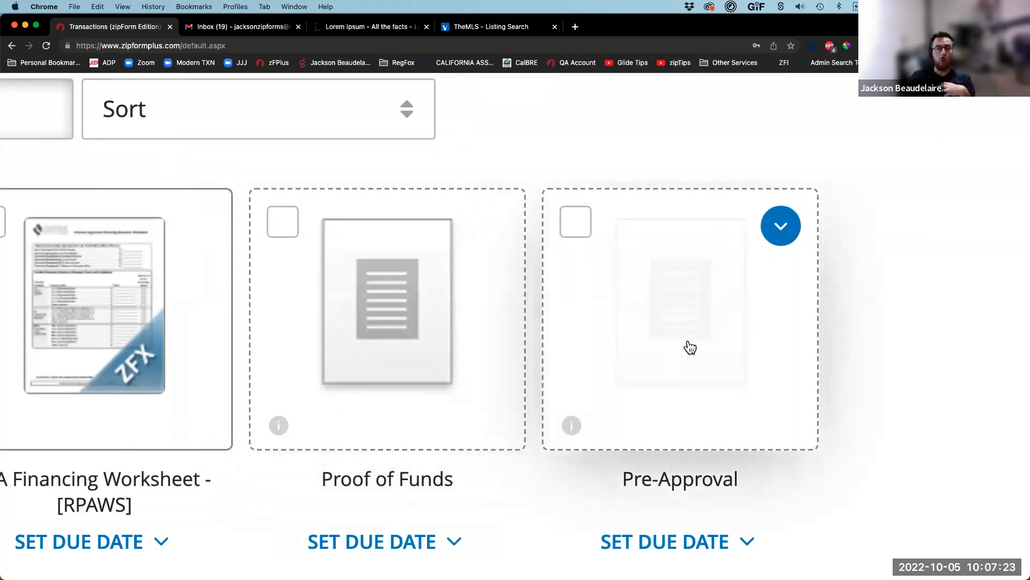
scroll(677, 357, down, 2)
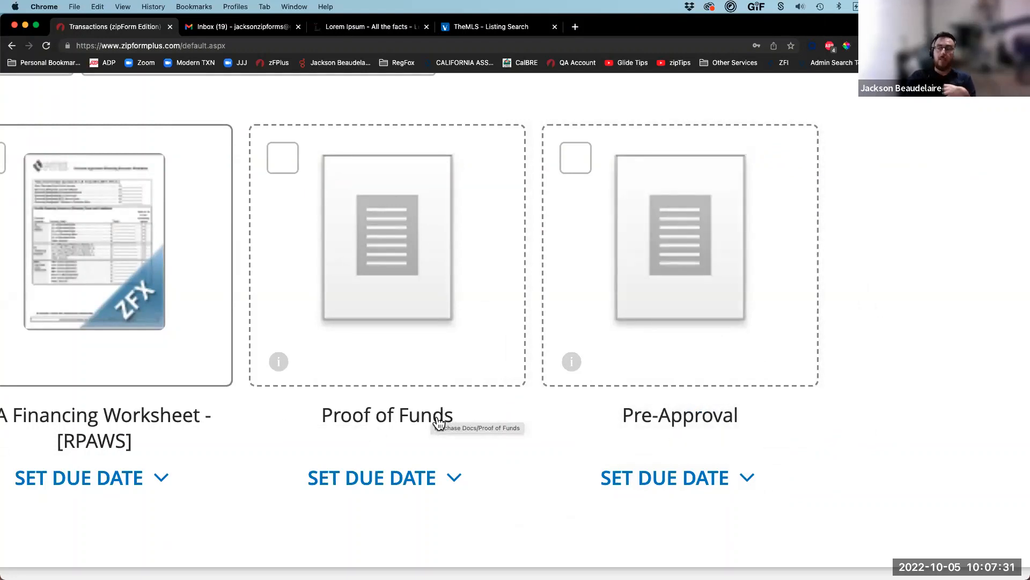
scroll(439, 422, down, 10)
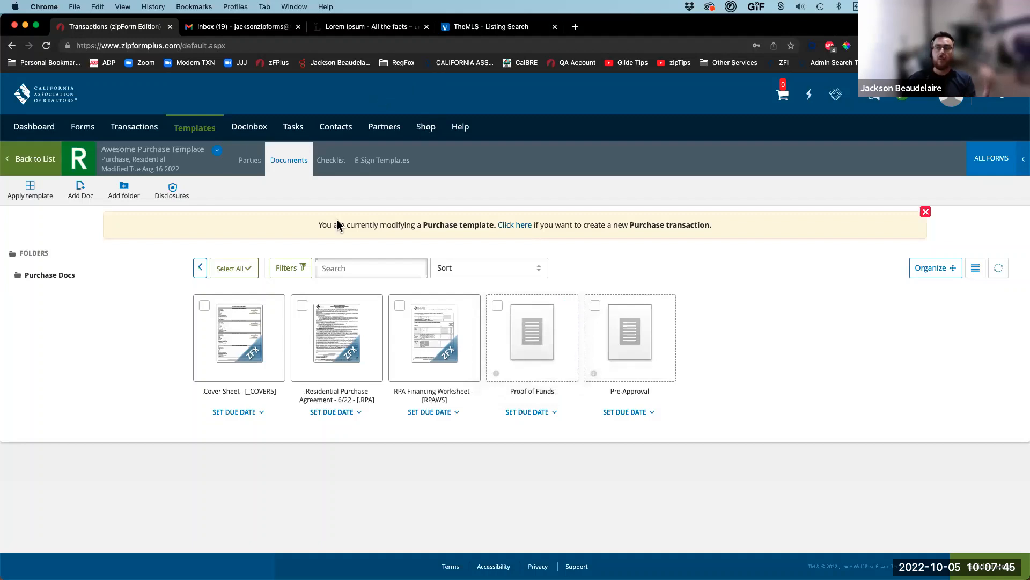
drag(303, 273, 92, 198)
drag(43, 362, 76, 203)
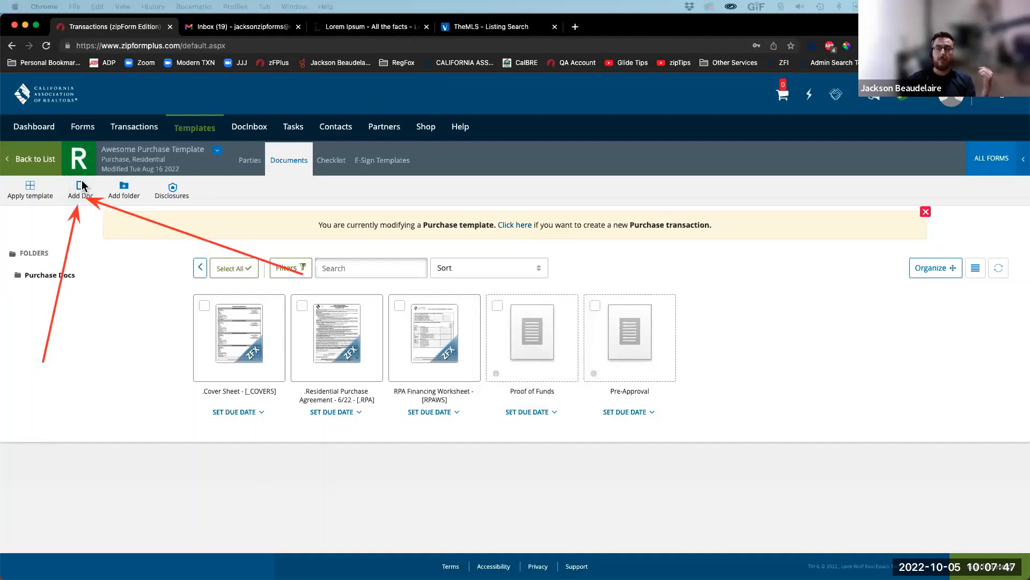
click(81, 191)
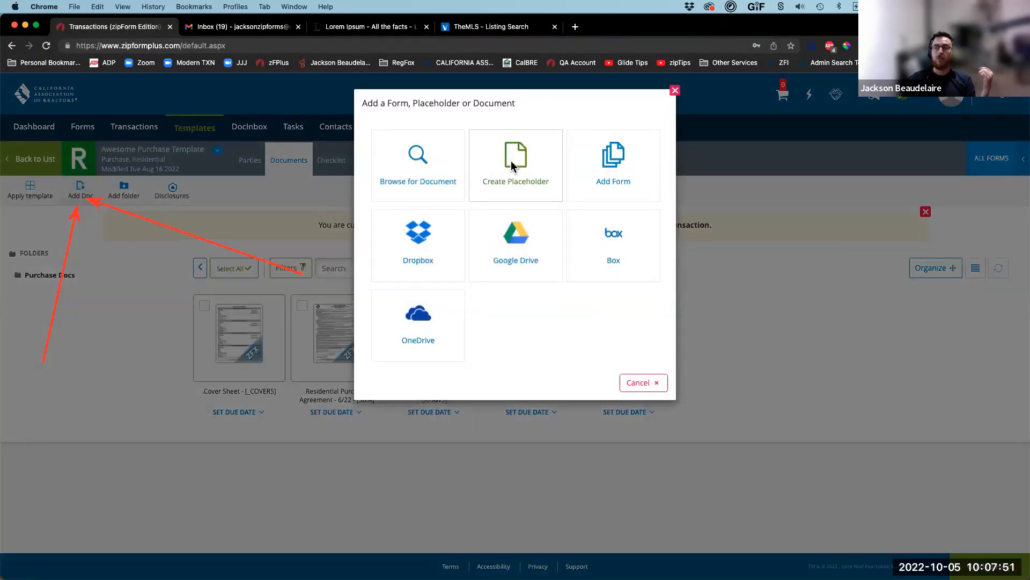
click(511, 160)
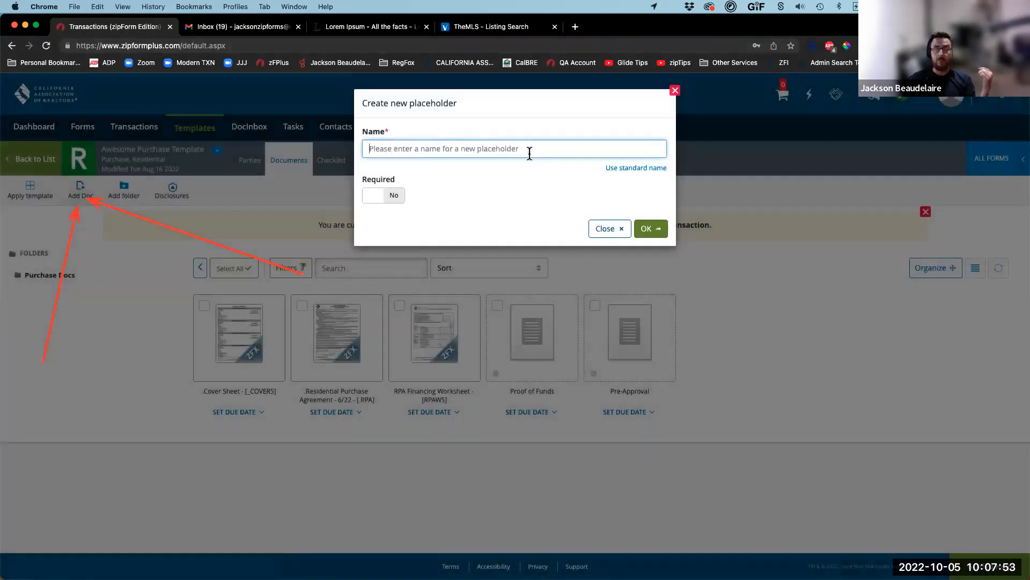
click(390, 197)
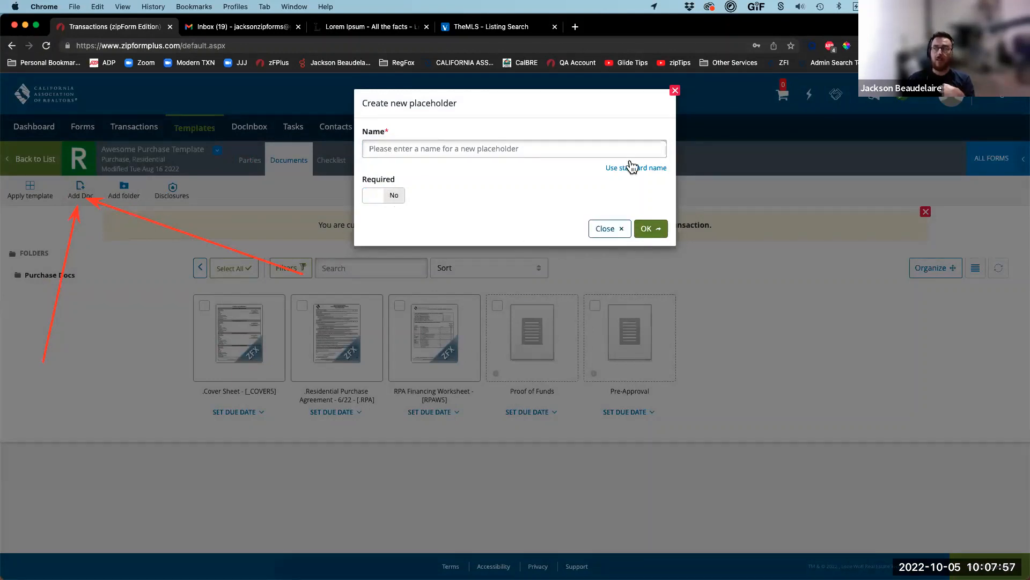
click(604, 231)
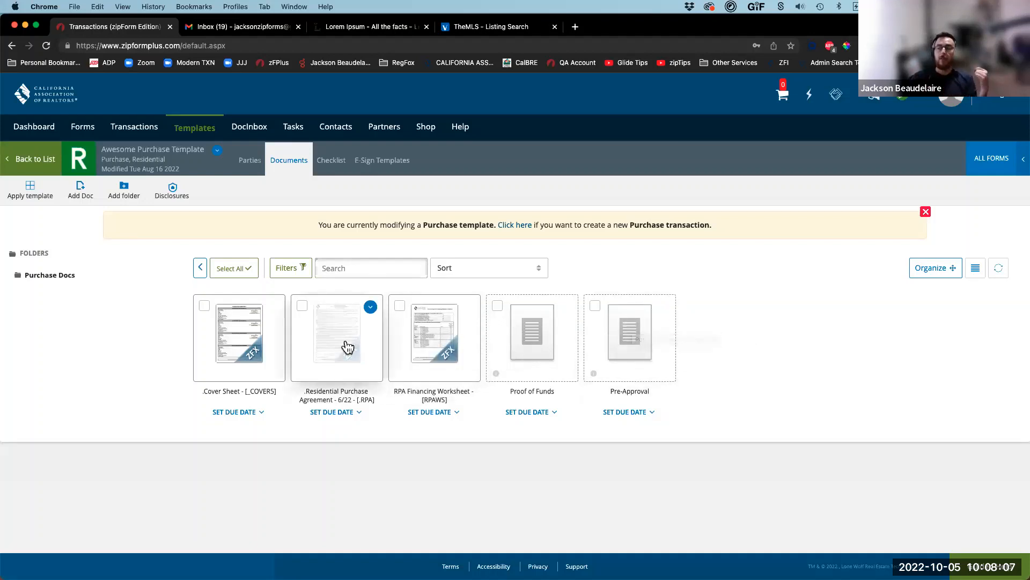
Step: Open the Residential Purchase Agreement in Form Editor Classic, starting at the Agency Disclosure form
click(334, 348)
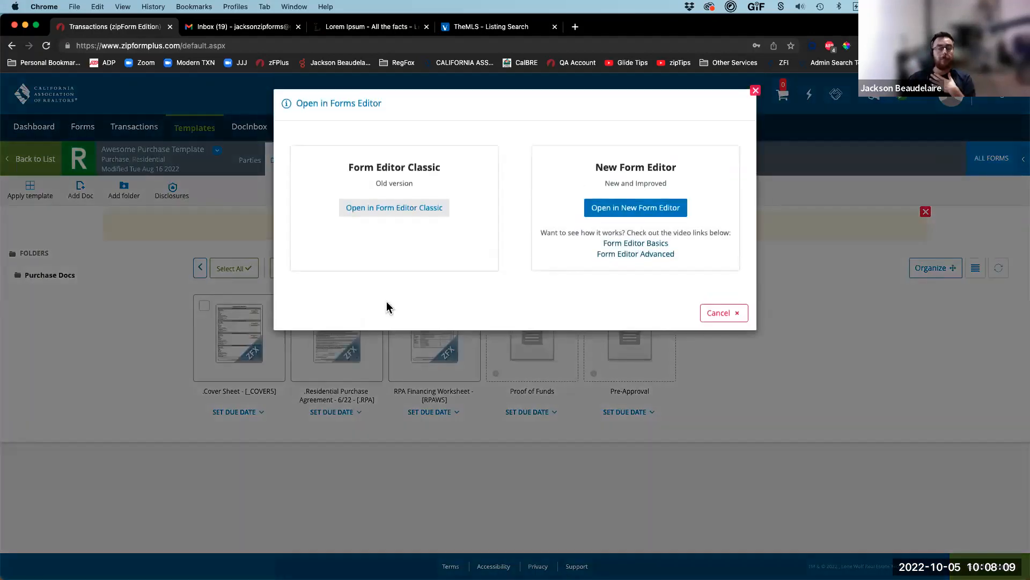
click(398, 211)
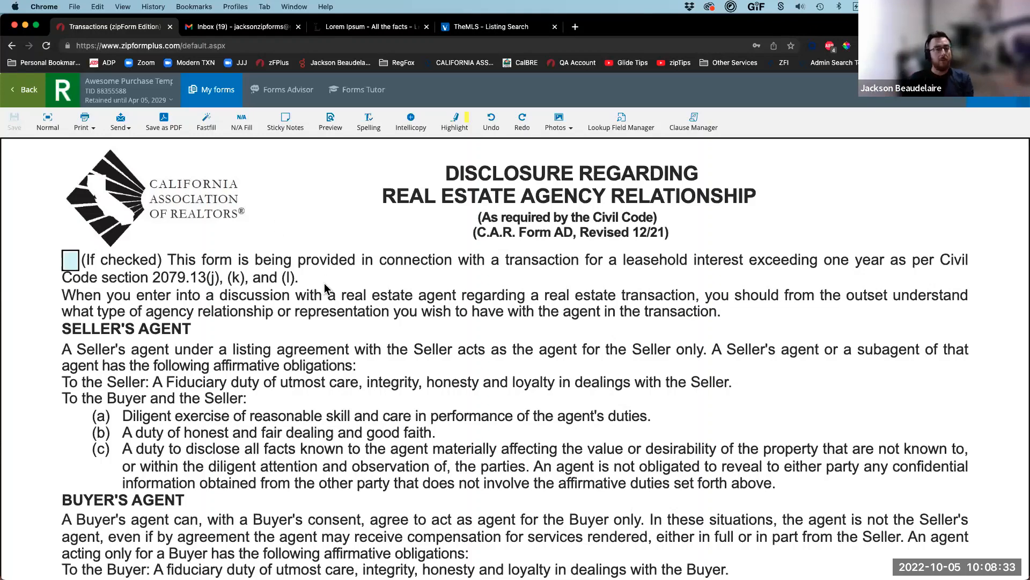
Step: Scroll past the PRBS and Wire Fraud Advisory forms to the RPA's first page
scroll(353, 375, down, 15)
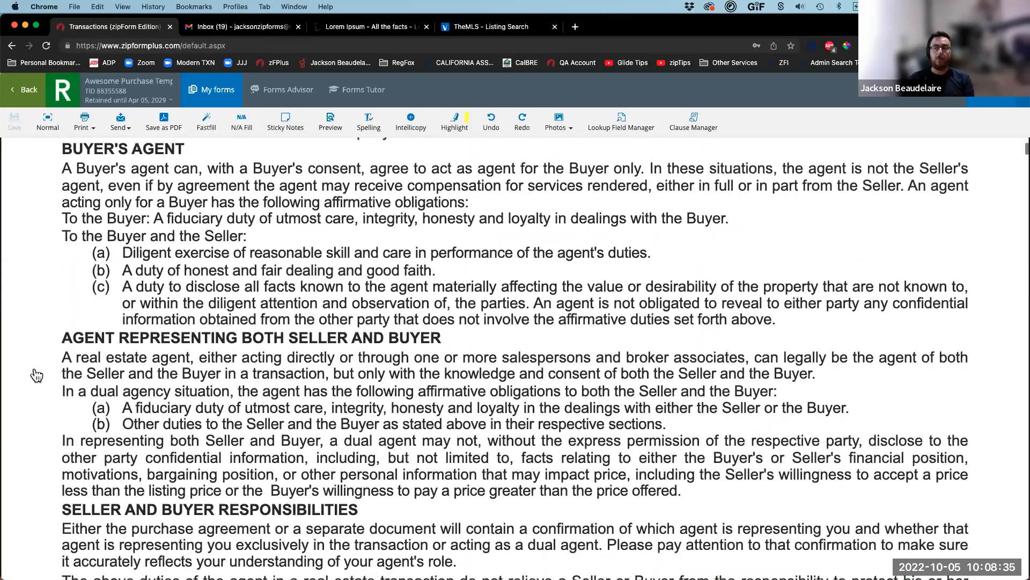
scroll(71, 371, down, 4)
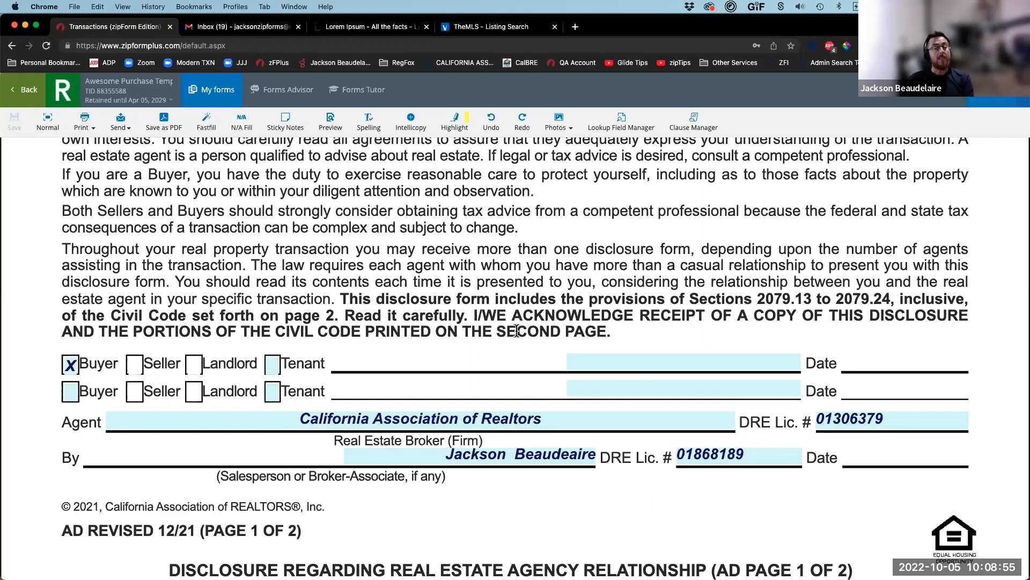
scroll(517, 333, down, 7)
scroll(516, 333, down, 20)
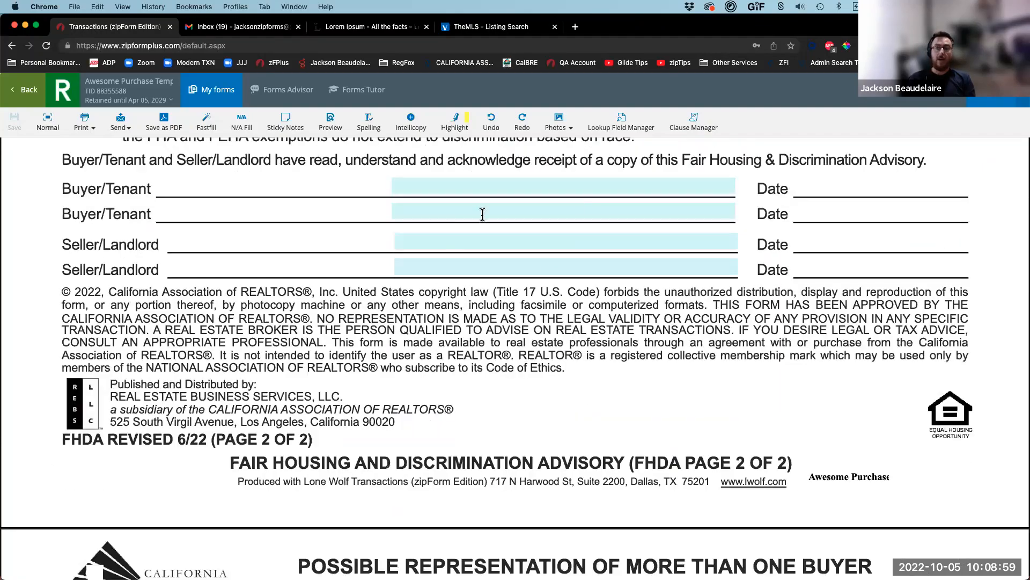
scroll(396, 408, down, 6)
scroll(397, 430, down, 15)
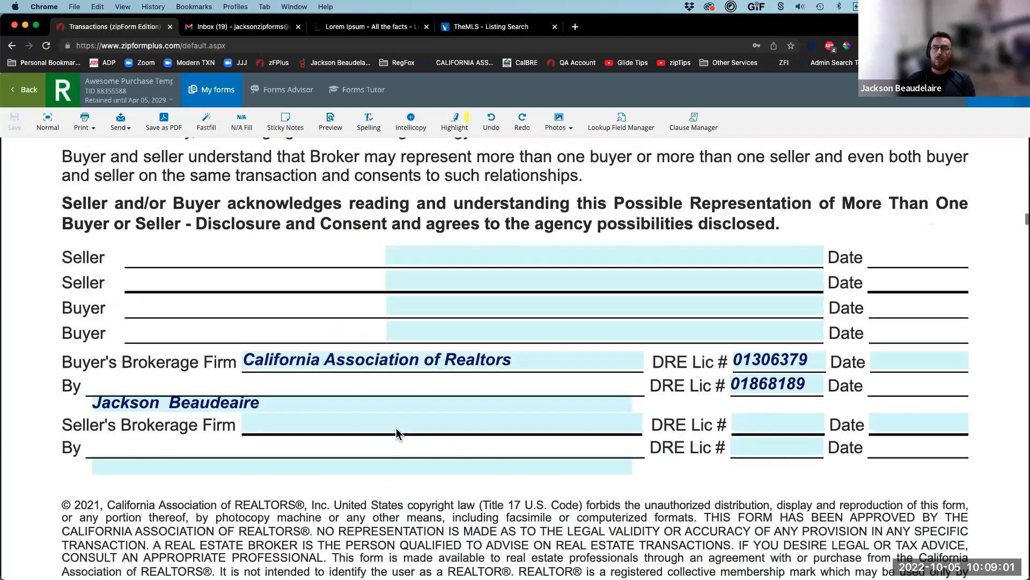
scroll(368, 368, down, 10)
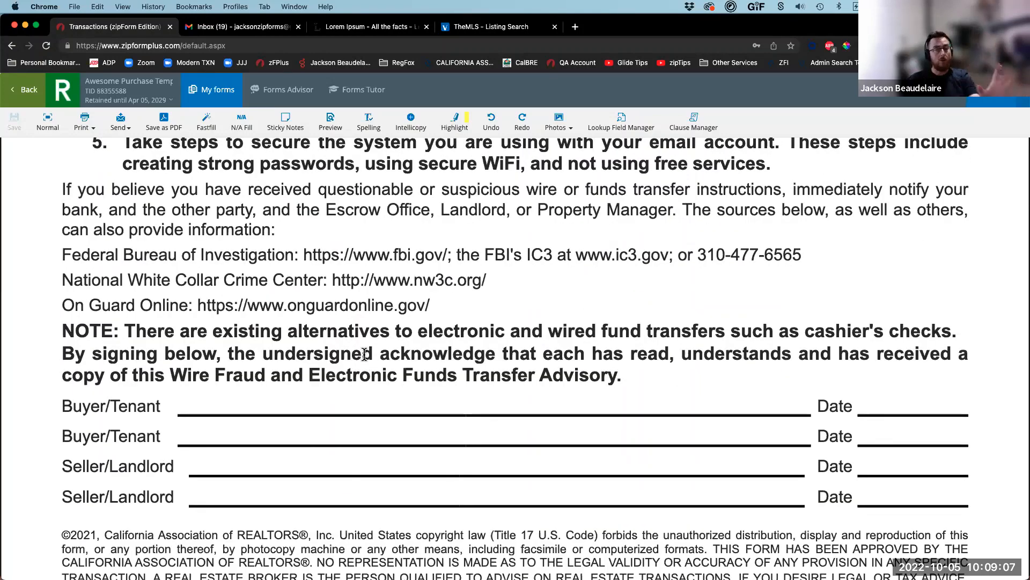
scroll(365, 353, down, 15)
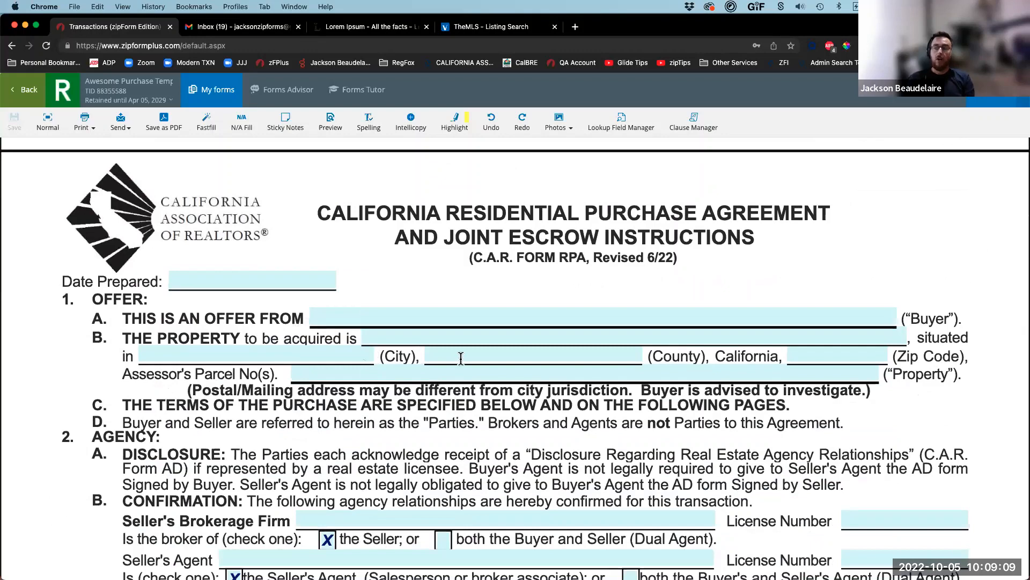
Step: Review the RPA terms and contingencies: 10 days loan, 8 appraisal, 7 property investigation
scroll(461, 359, down, 1)
scroll(390, 381, down, 4)
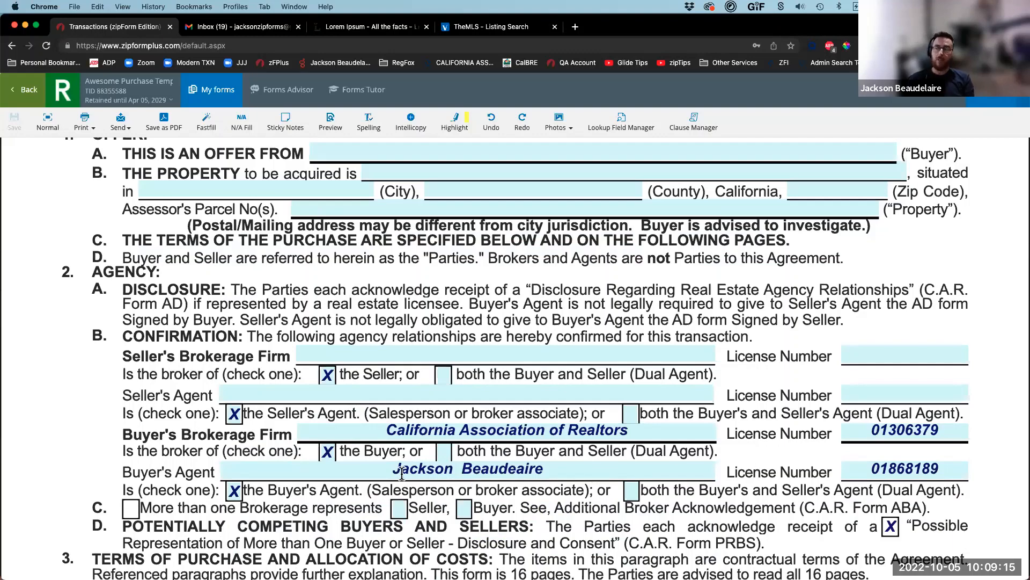
scroll(402, 473, down, 10)
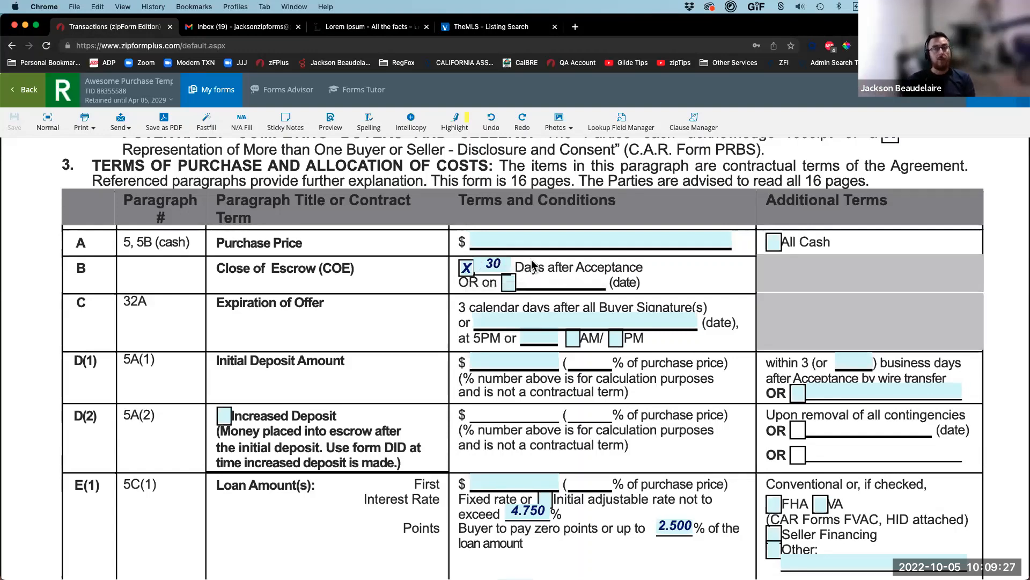
scroll(491, 532, down, 1)
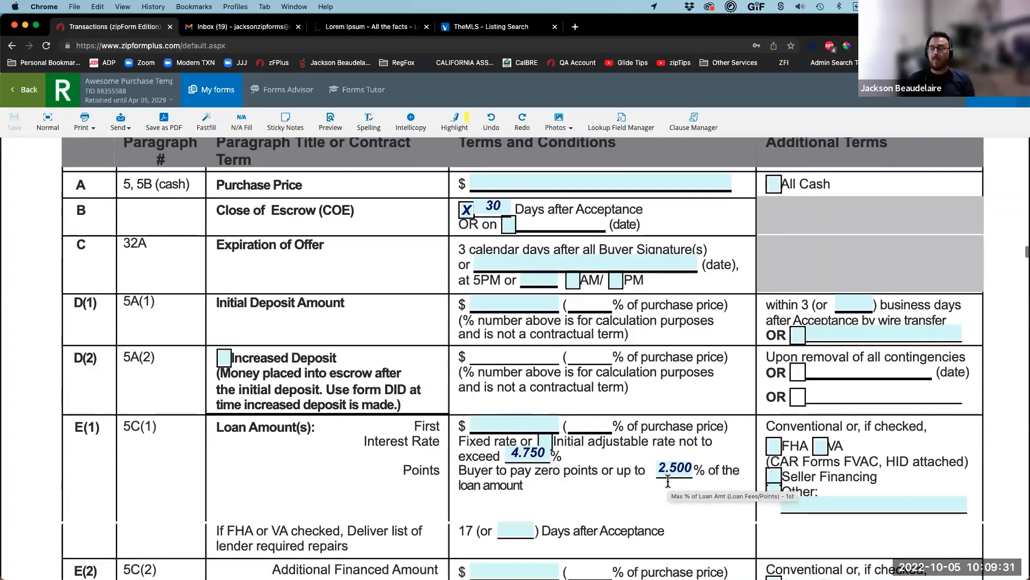
scroll(670, 482, down, 10)
scroll(665, 486, down, 6)
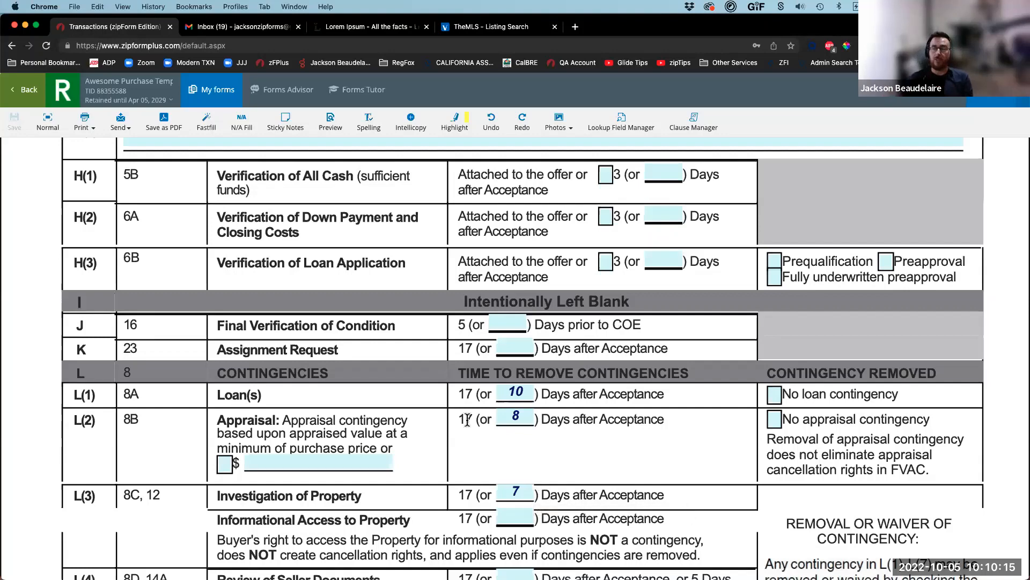
scroll(431, 399, down, 5)
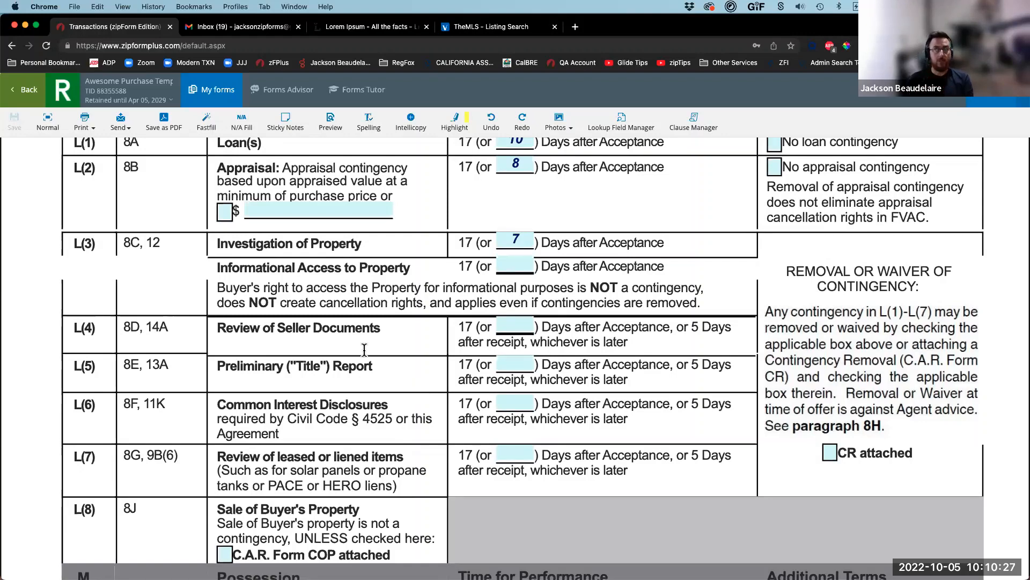
Step: Close the purchase agreement and go back to the templates list for Awesome Listing Template
click(24, 94)
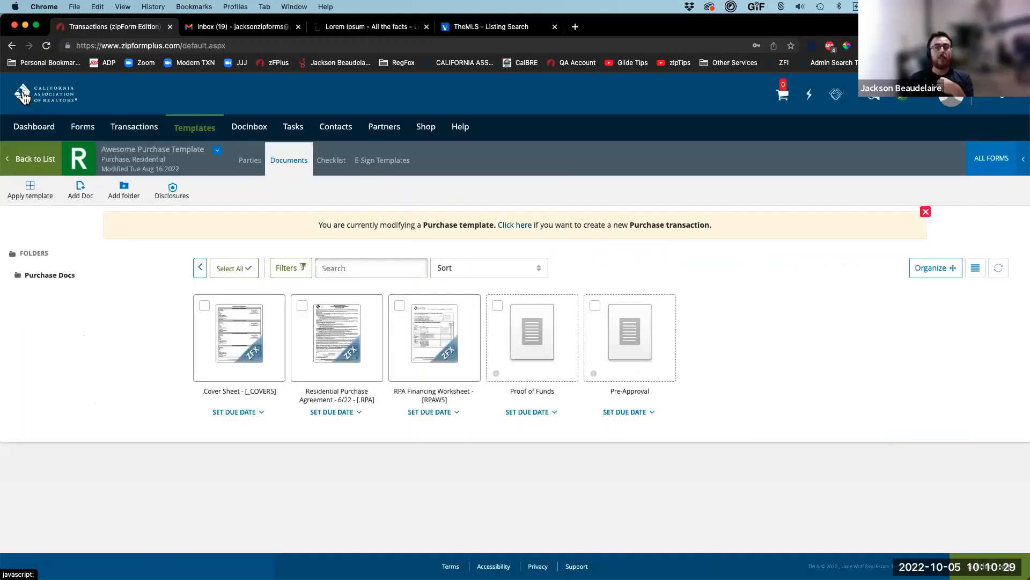
click(36, 160)
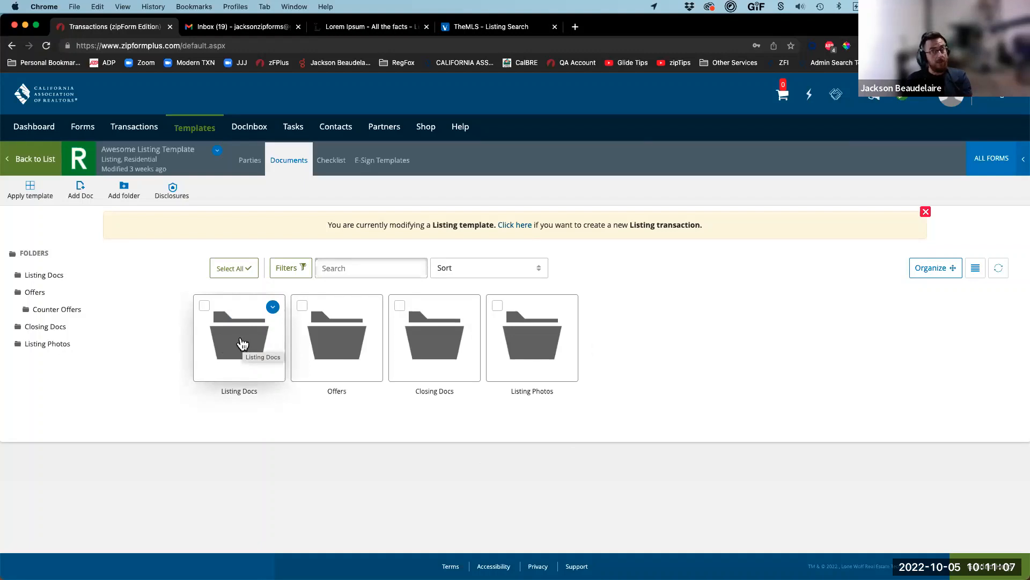
Step: Open Listing Docs, review Res. Listing Agmt. in Form Editor Classic, then return to the folder
double_click(242, 343)
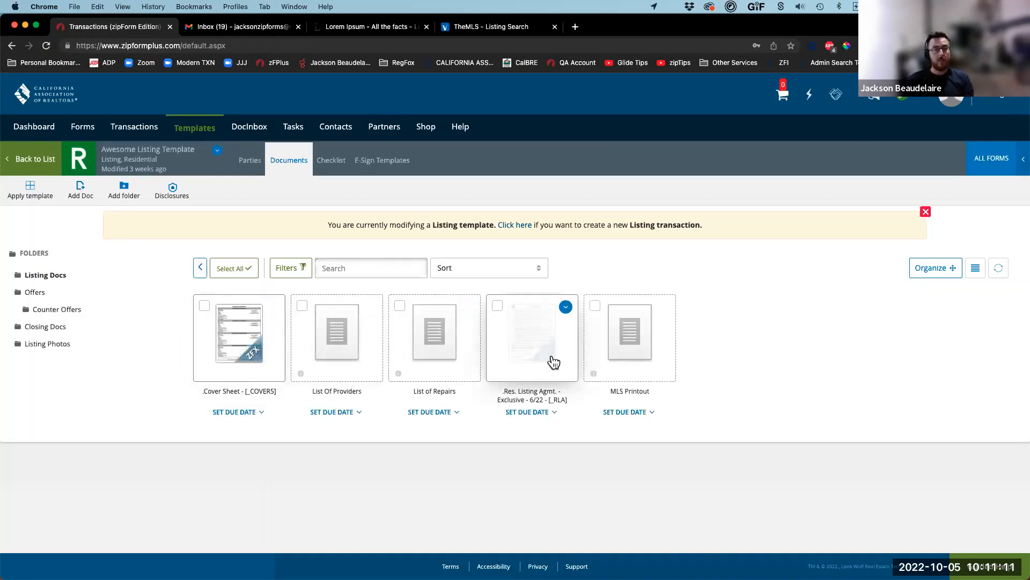
click(552, 358)
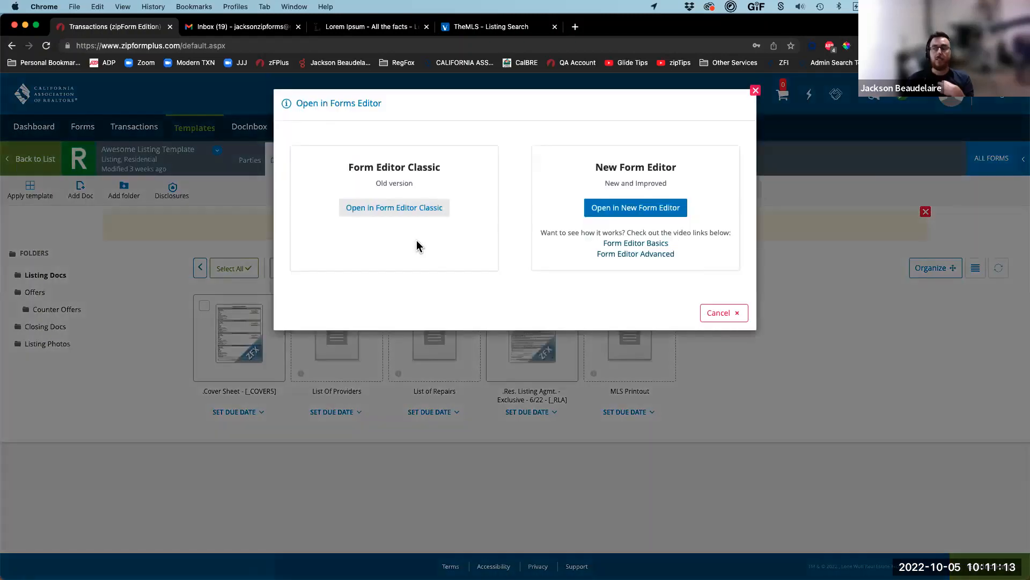
click(417, 210)
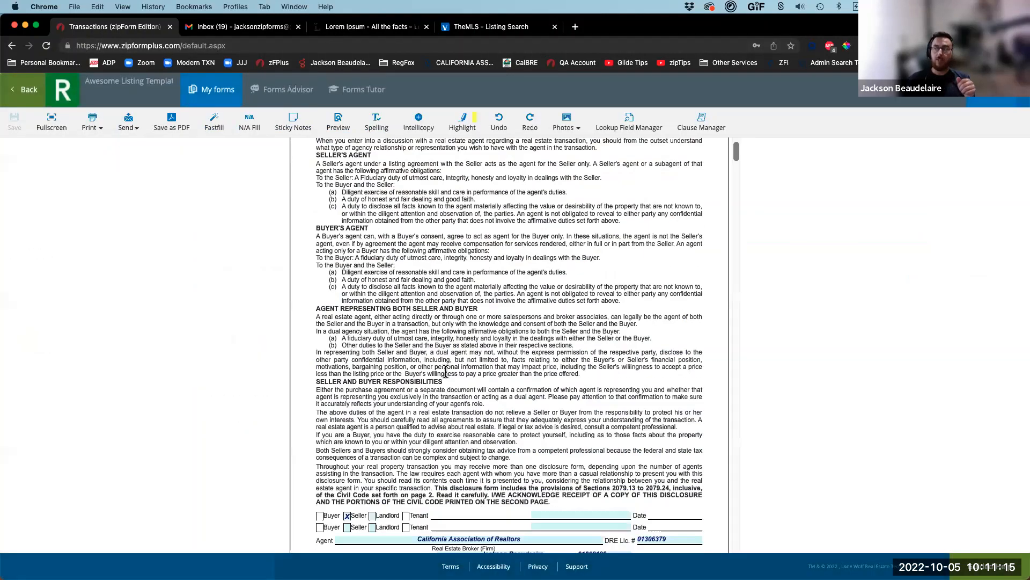
scroll(446, 371, down, 5)
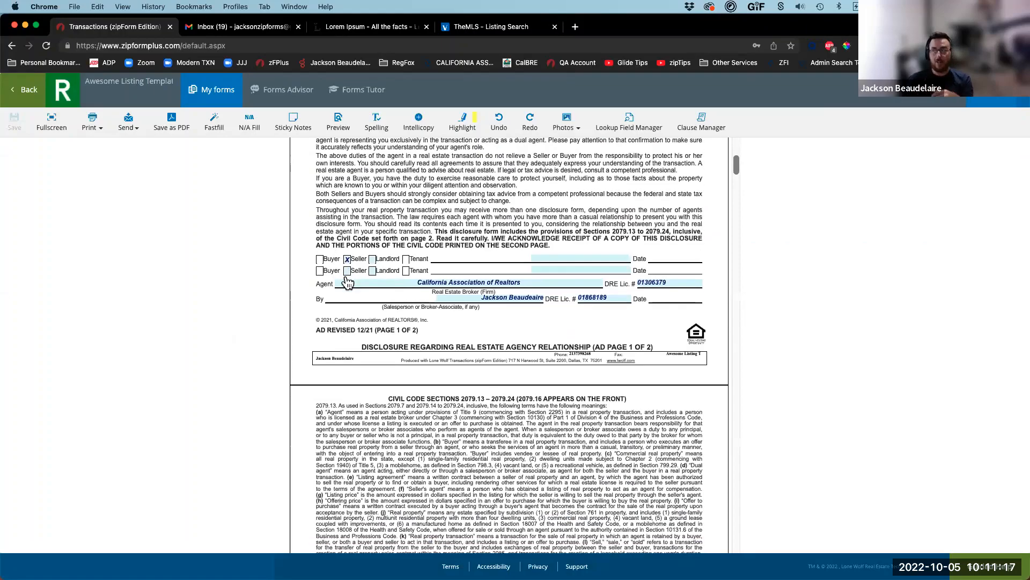
scroll(348, 282, down, 20)
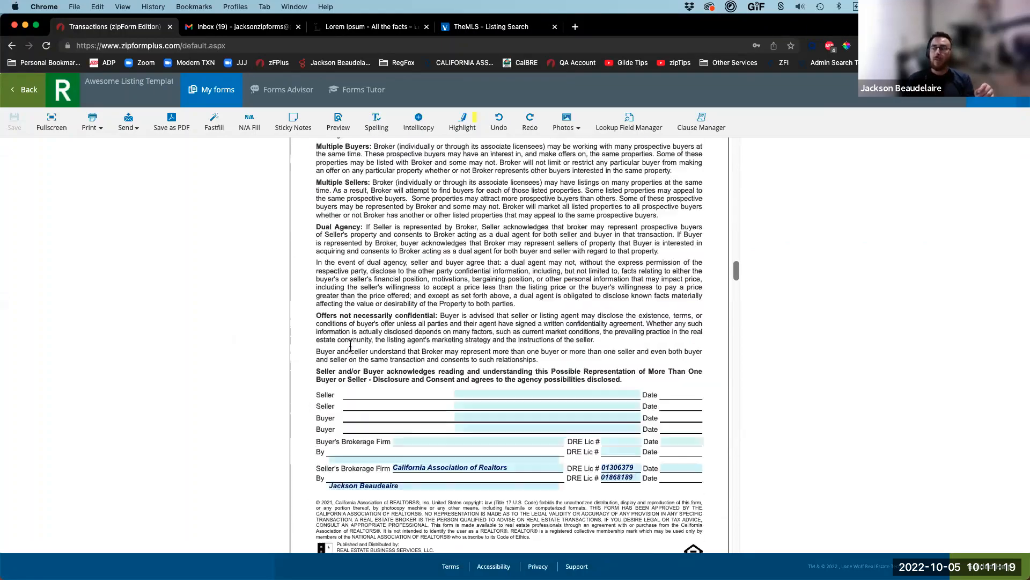
scroll(350, 345, down, 20)
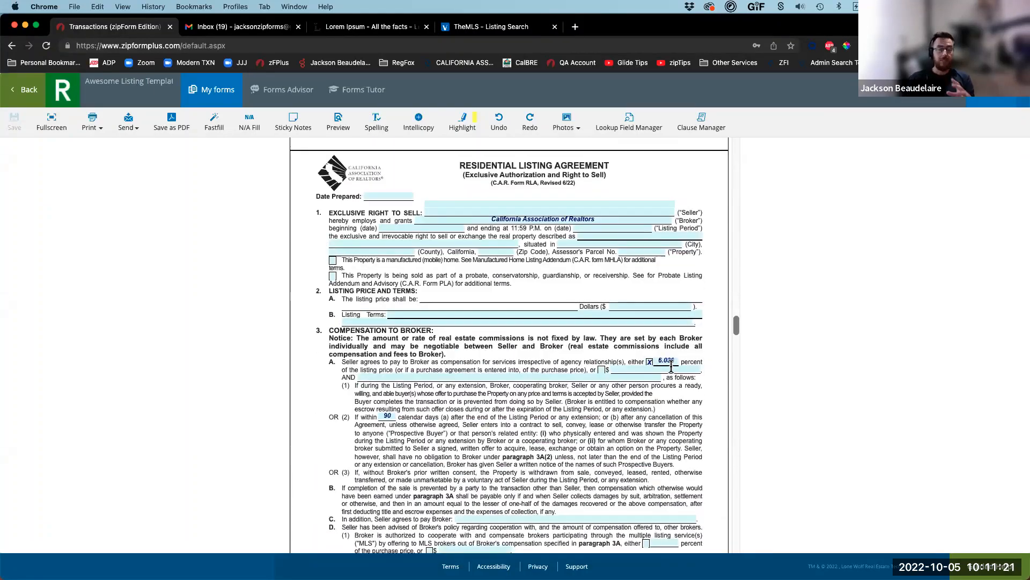
scroll(671, 368, down, 15)
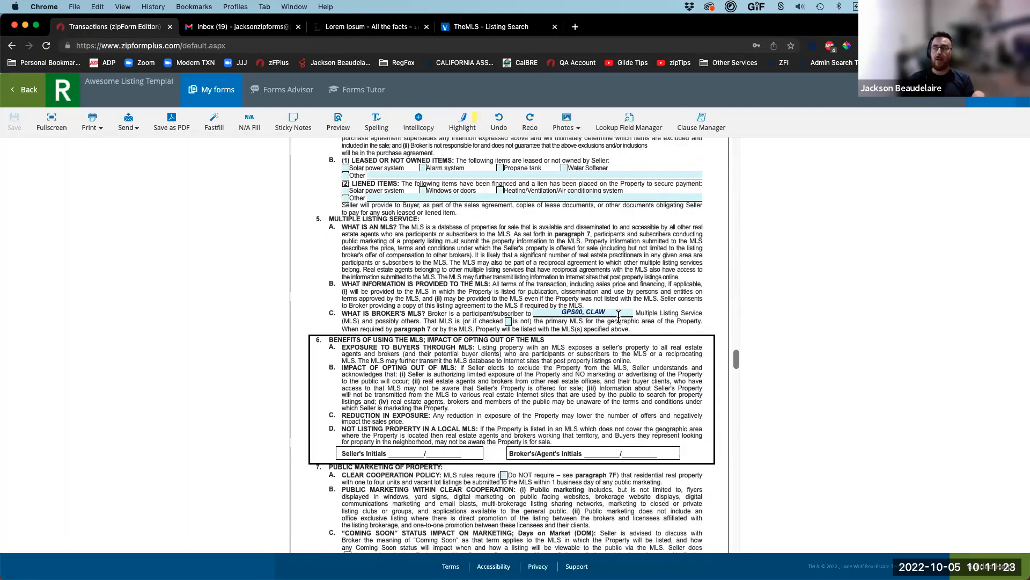
click(36, 92)
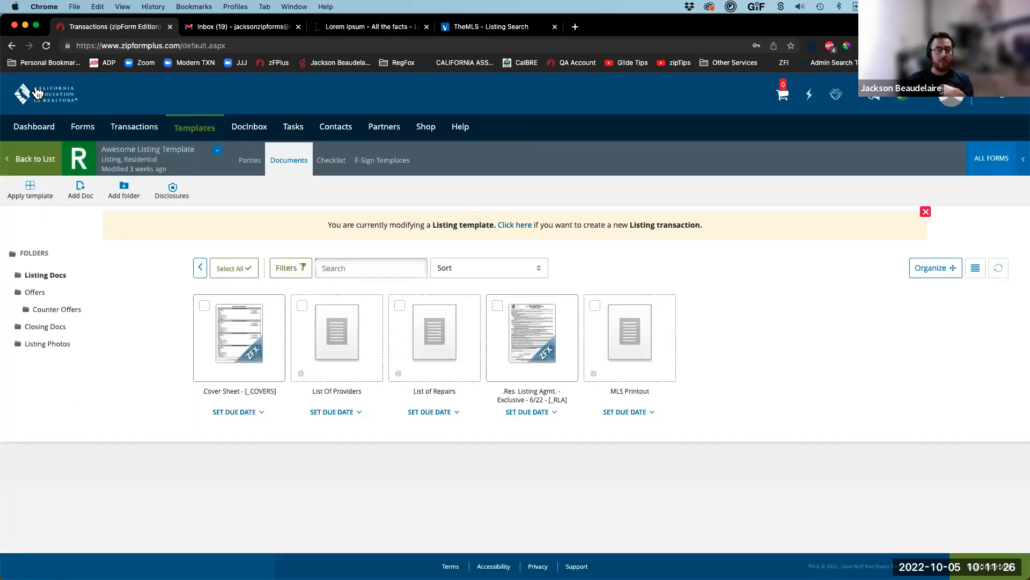
Step: Go back to the top level showing Listing Docs, Offers, Closing Docs and Listing Photos
click(198, 271)
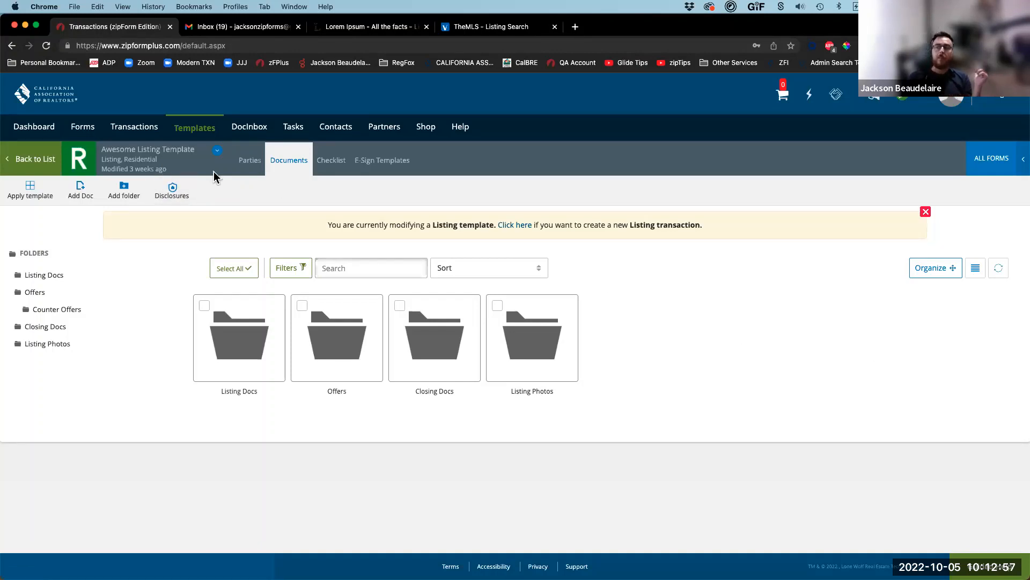
Step: Glance at the Agenda slide, then display the Transactions list of 464 active transactions
key(ctrl+Right)
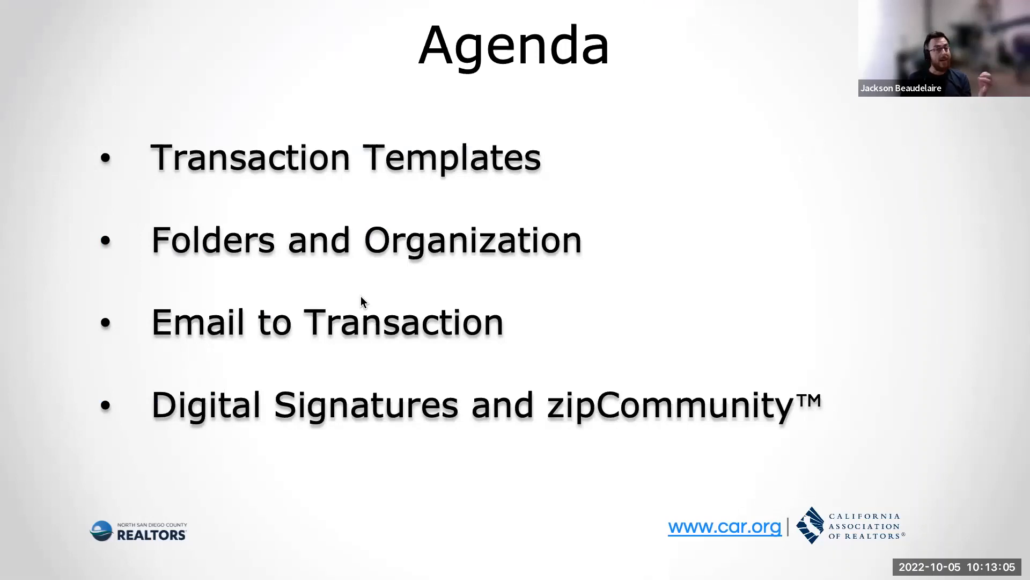
key(ctrl+Left)
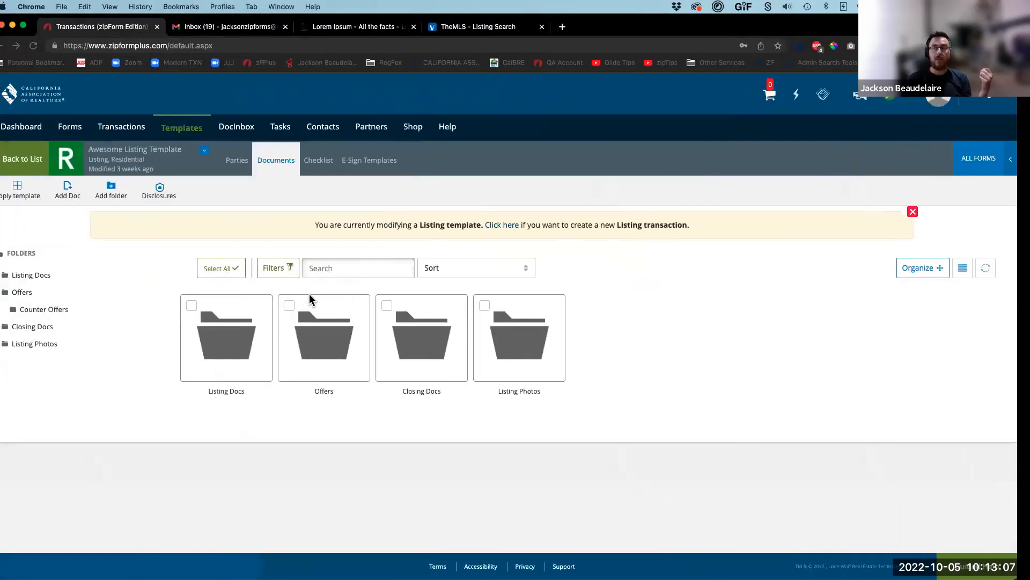
click(149, 129)
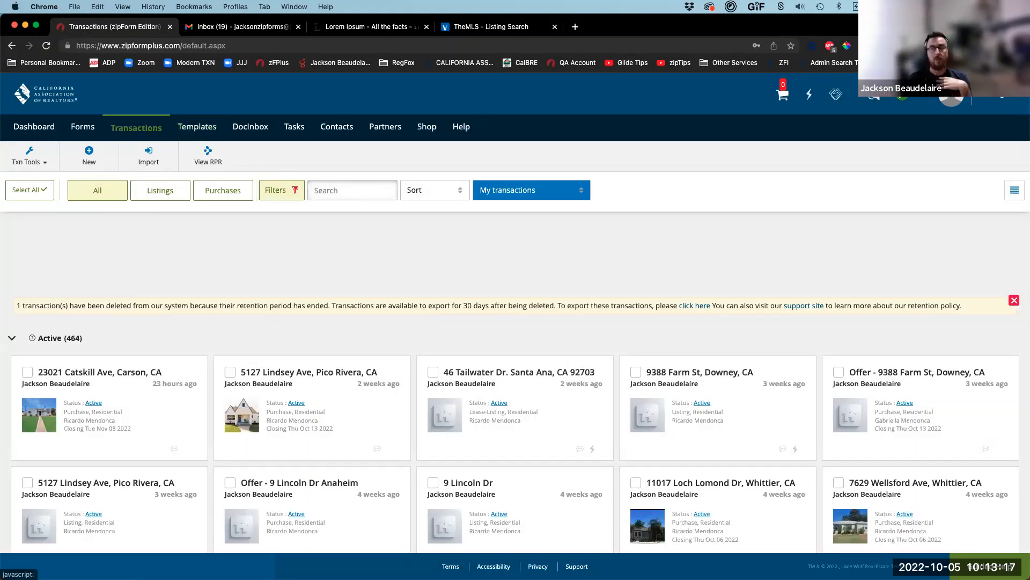
Step: Start a new purchase transaction and choose CLAW0 as the MLS for the listing import
click(89, 153)
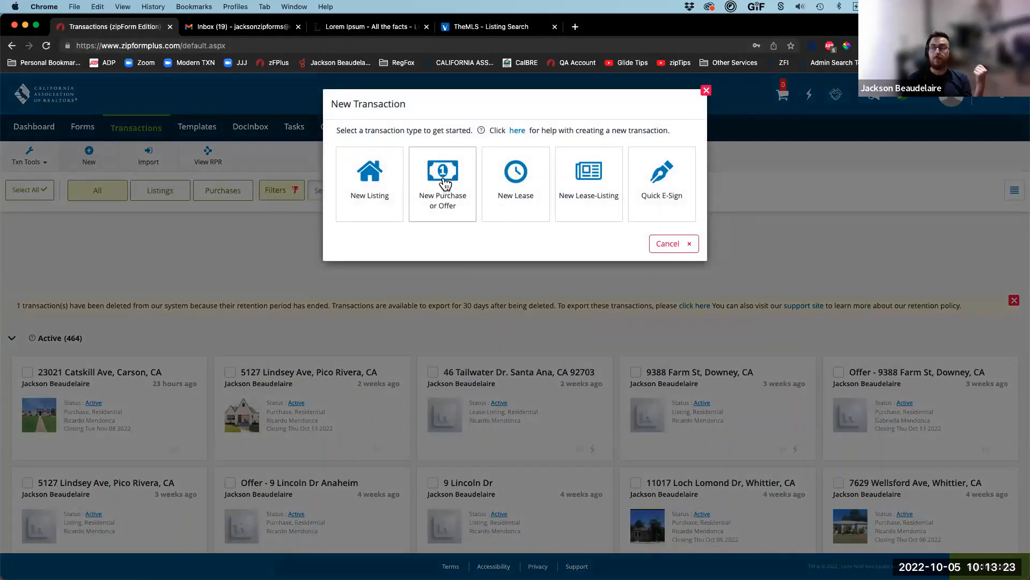
click(443, 185)
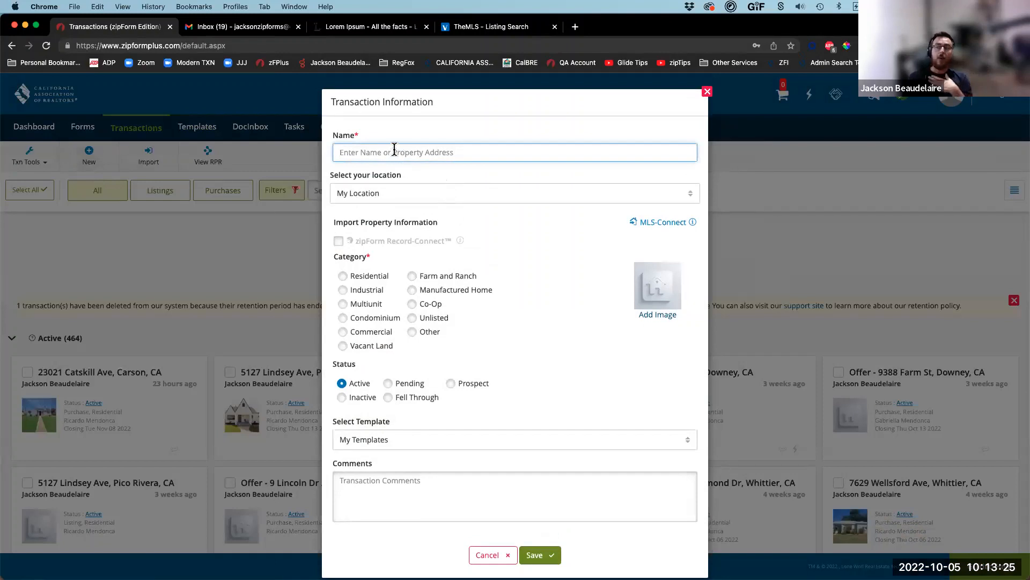
click(670, 222)
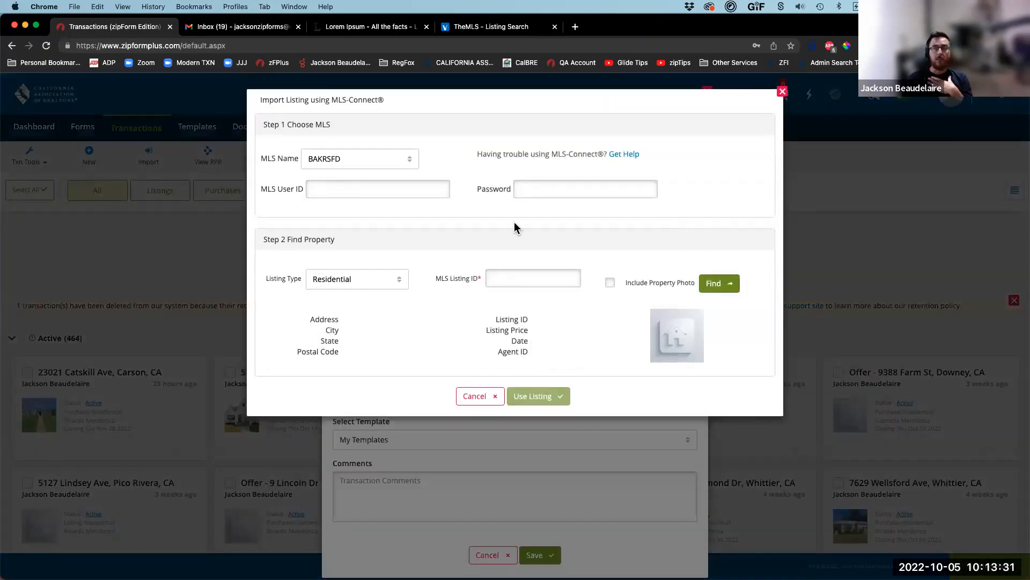
click(379, 165)
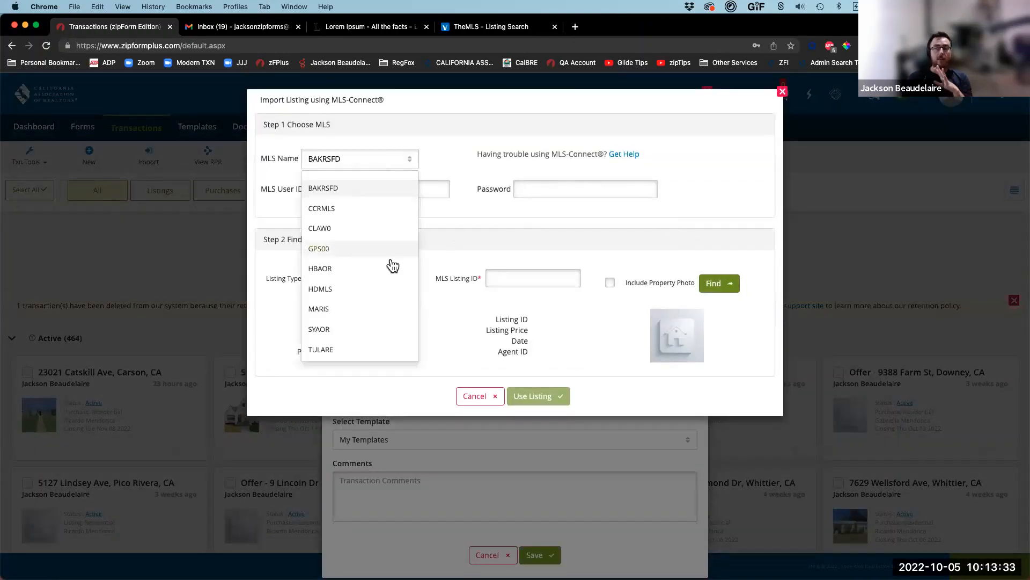
click(343, 228)
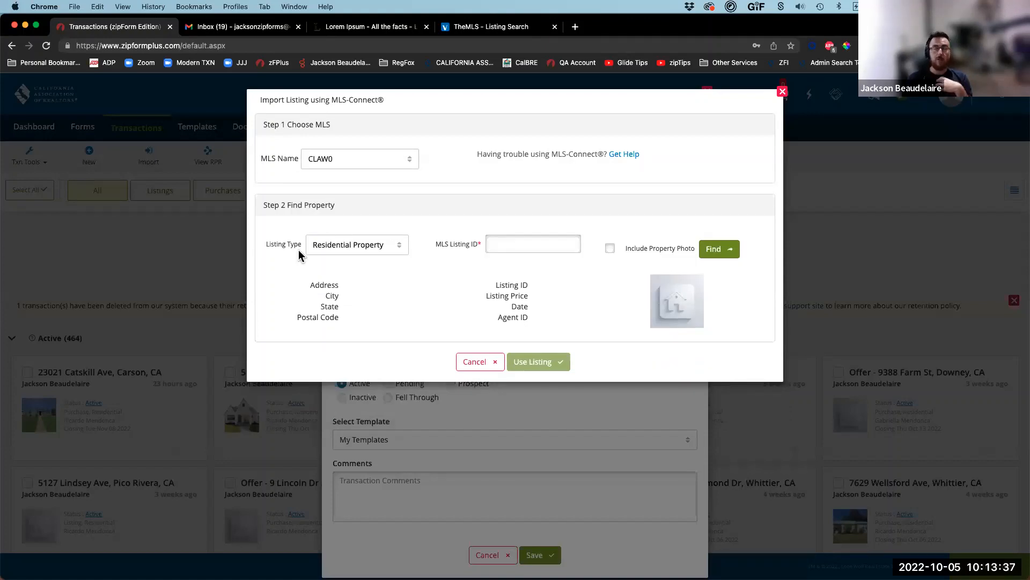
click(344, 161)
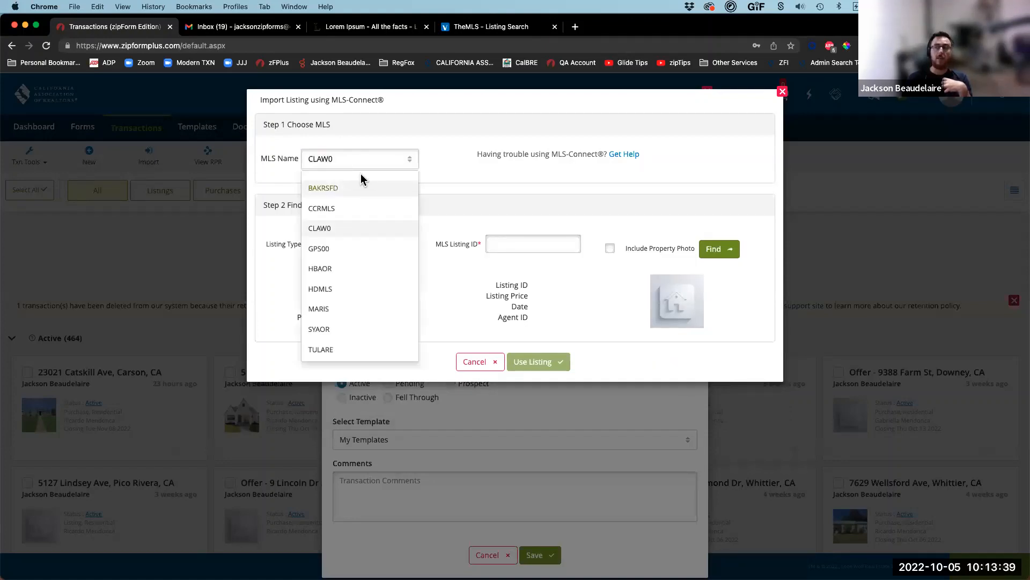
click(462, 188)
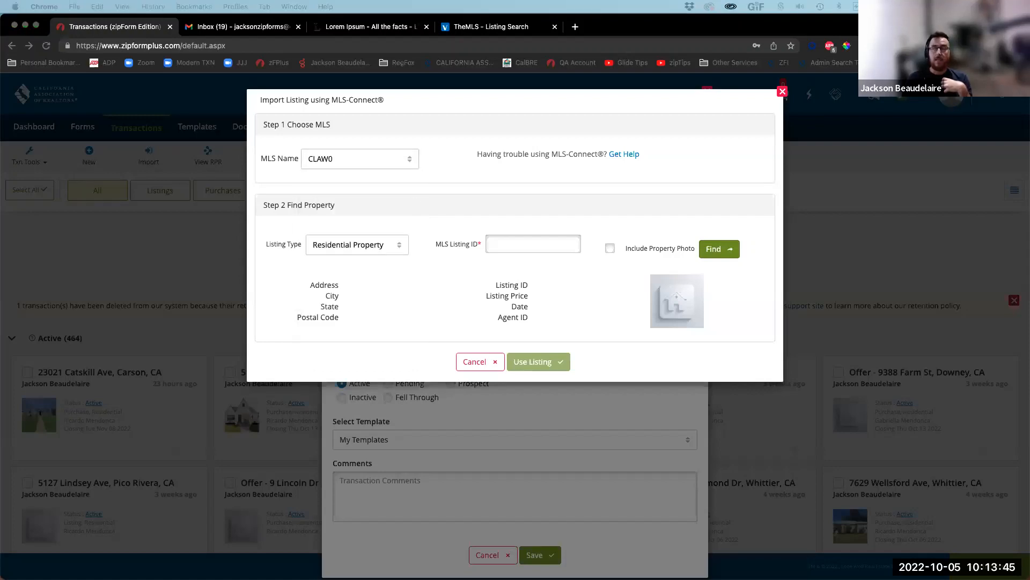
Step: Find MLS listing NDP2207438MR with its property photo and use it for the transaction
click(508, 245)
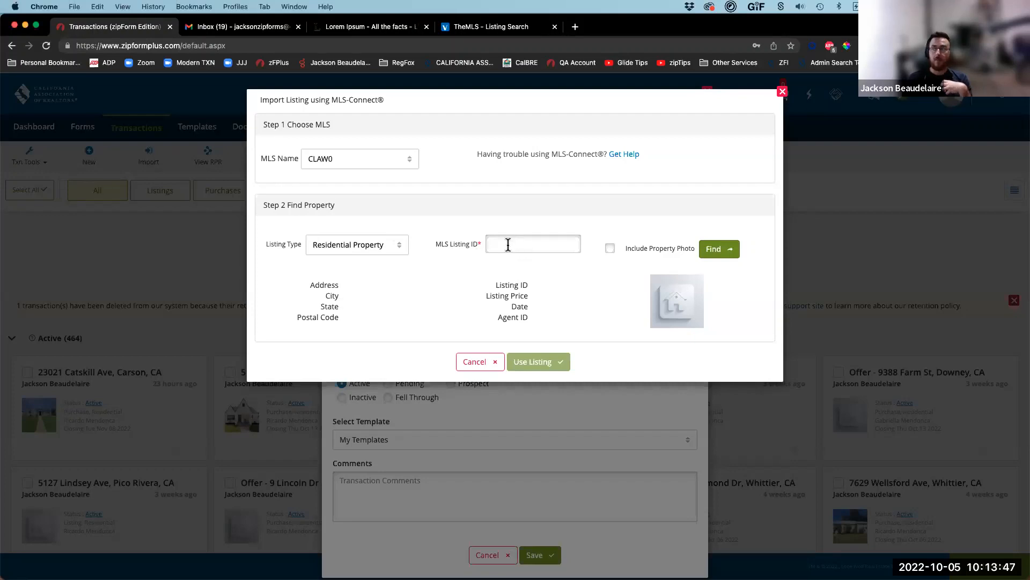
click(508, 245)
text(NDP2207438MR)
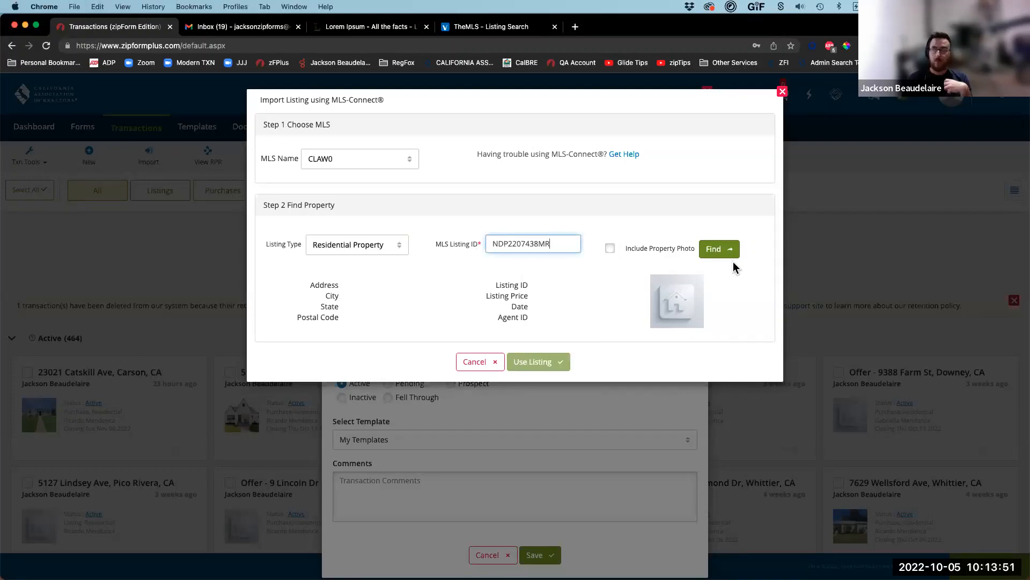
click(612, 249)
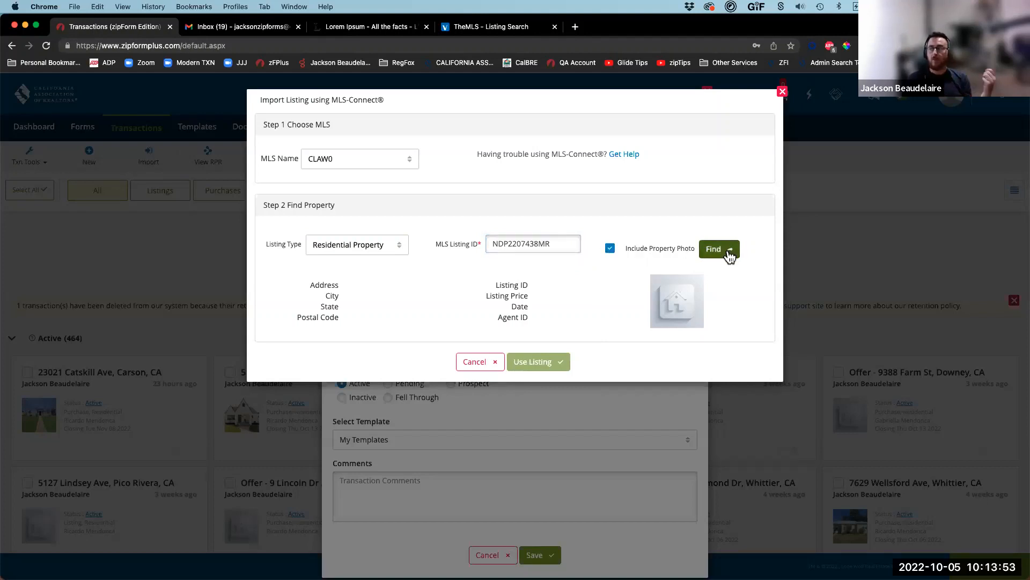
click(717, 255)
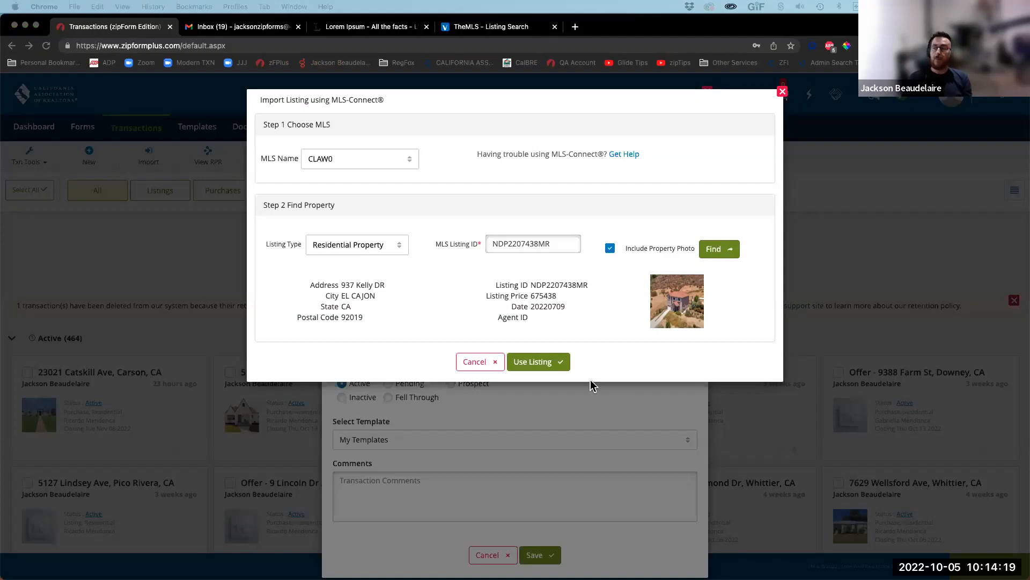
click(546, 363)
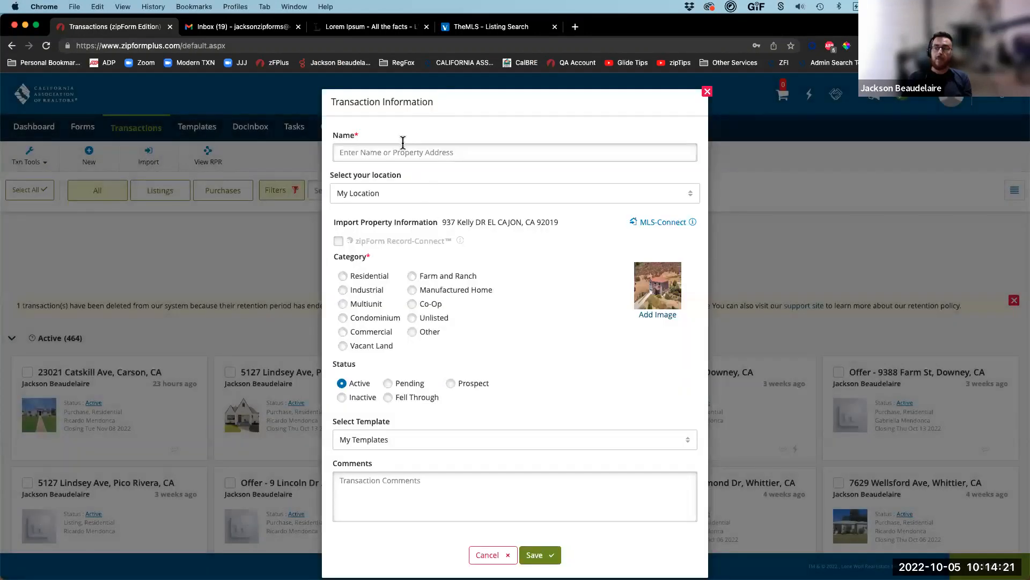
click(399, 154)
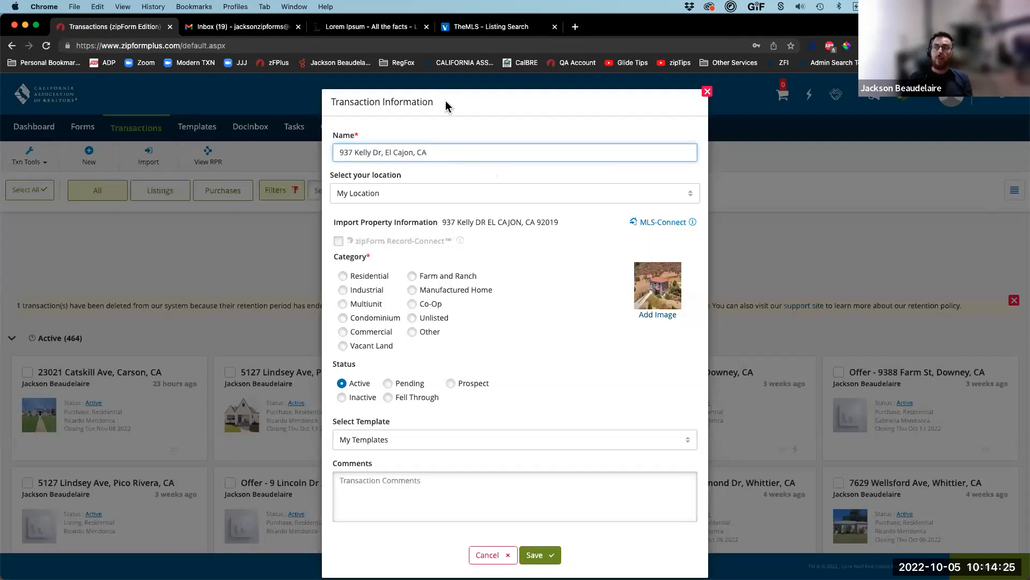
key(ctrl+shift+a)
drag(308, 395, 731, 519)
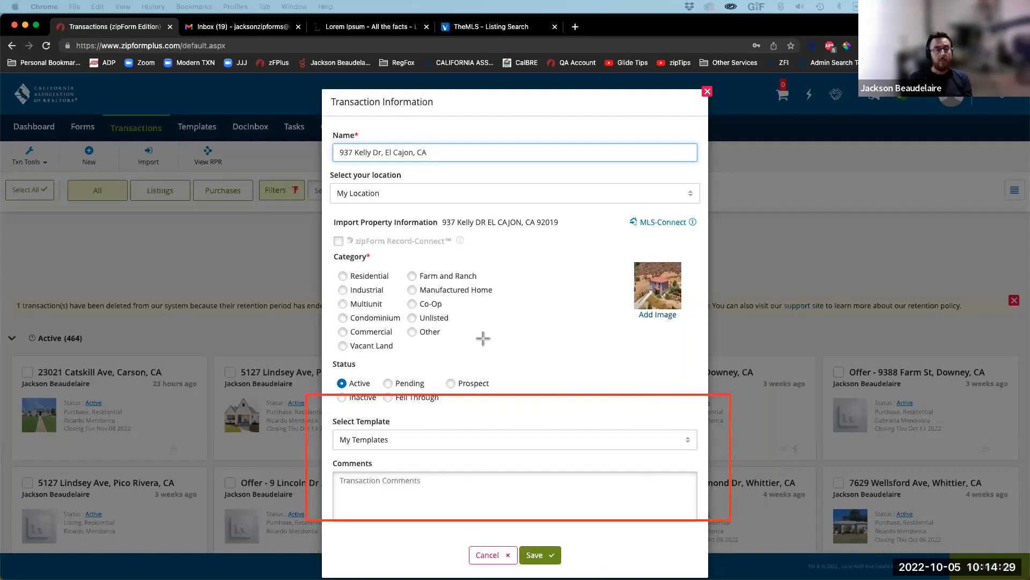
key(Escape)
click(393, 445)
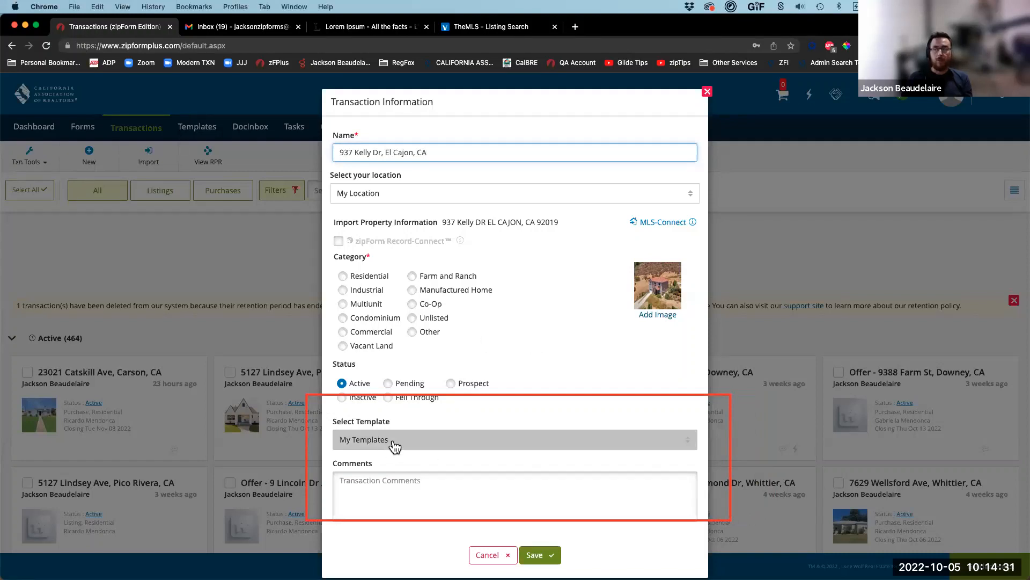
Step: Set the category to Residential, save the transaction, and show the Templates list
click(402, 491)
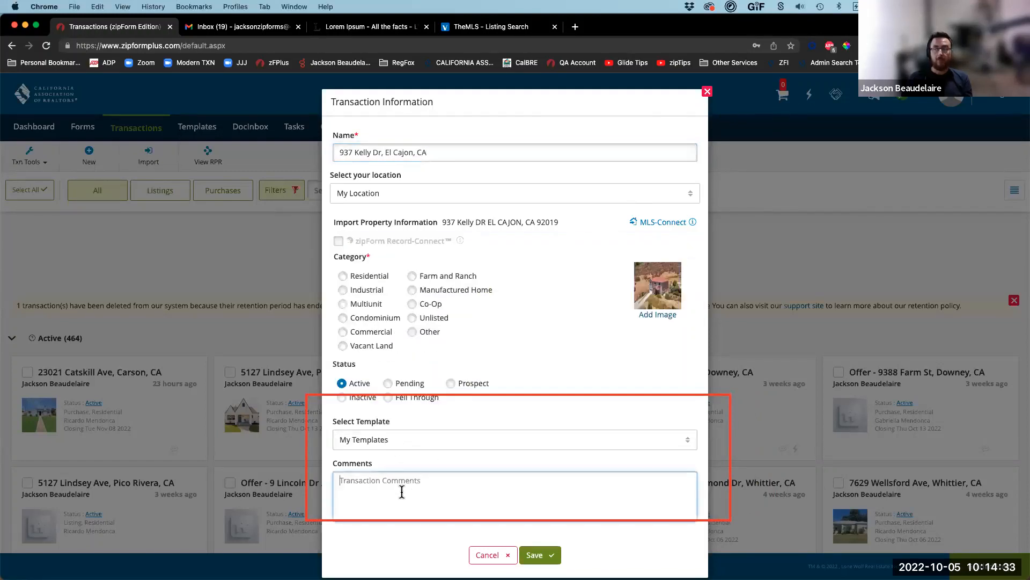
click(356, 280)
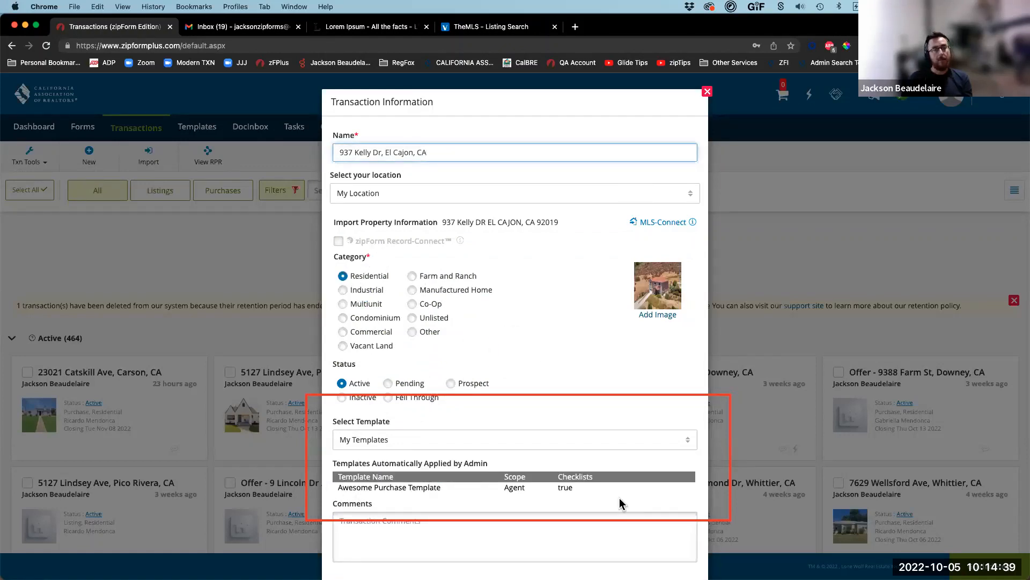
scroll(633, 510, down, 2)
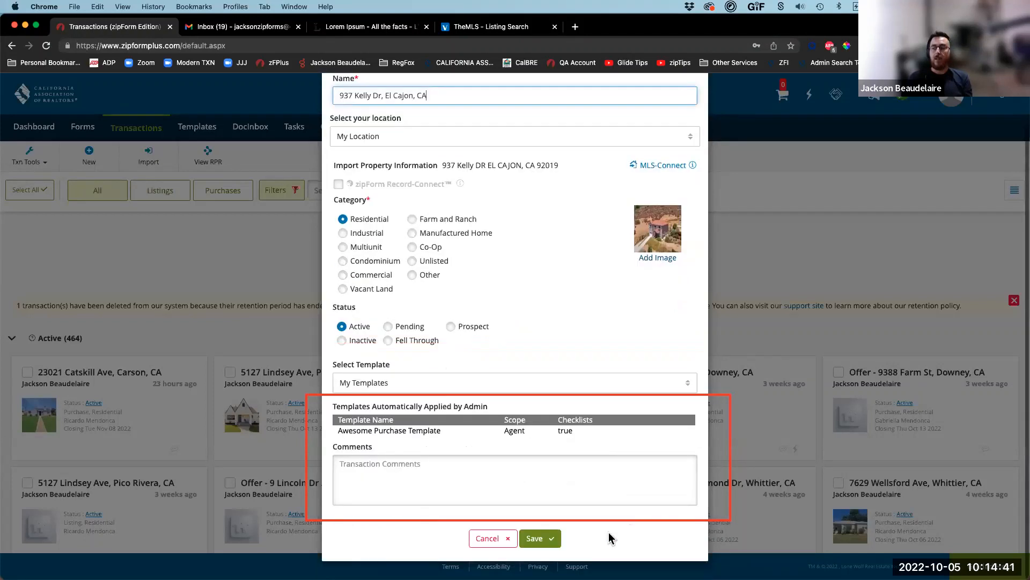
click(543, 540)
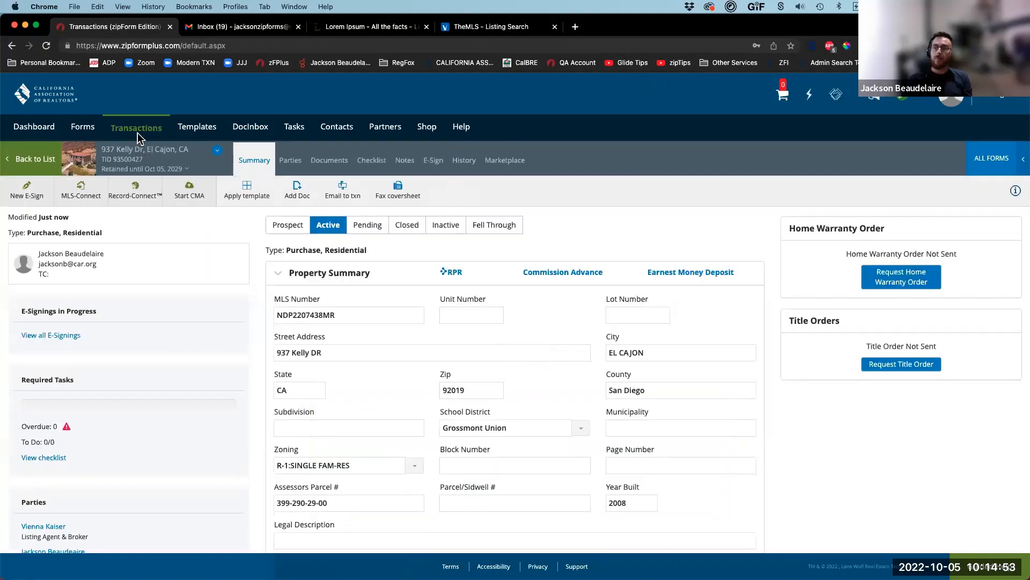
click(209, 131)
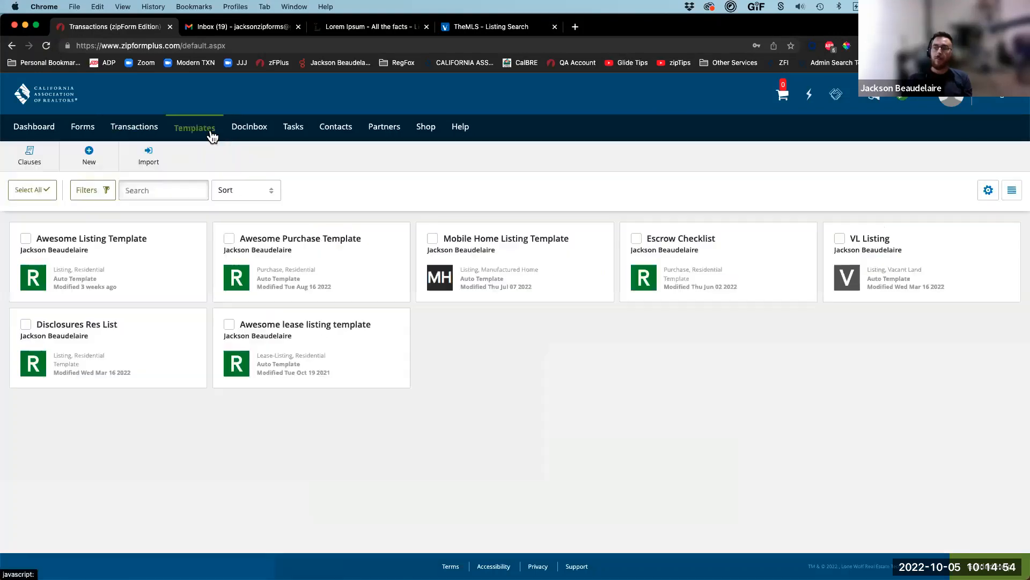
Step: Start a new listing template
click(89, 154)
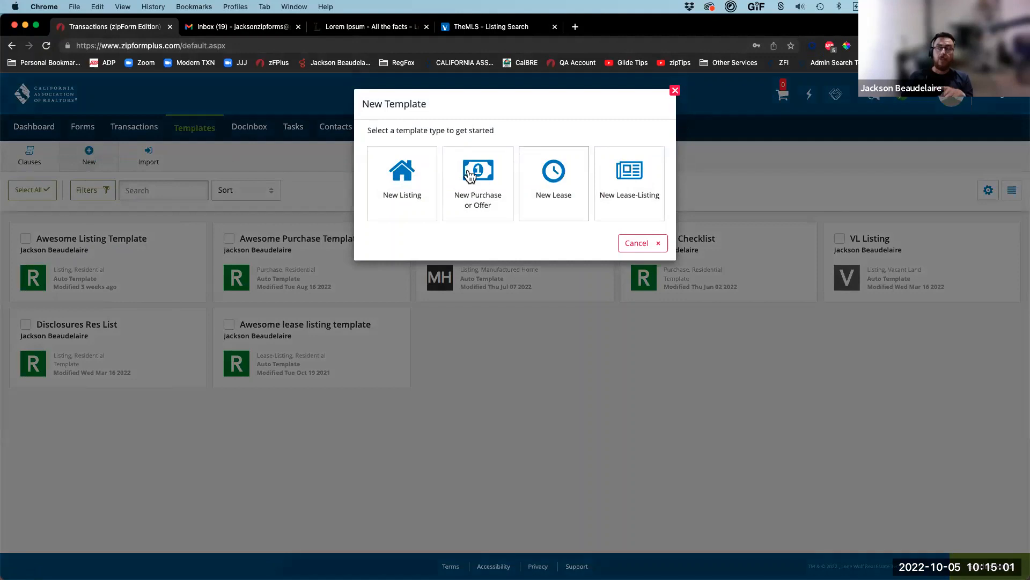
click(392, 177)
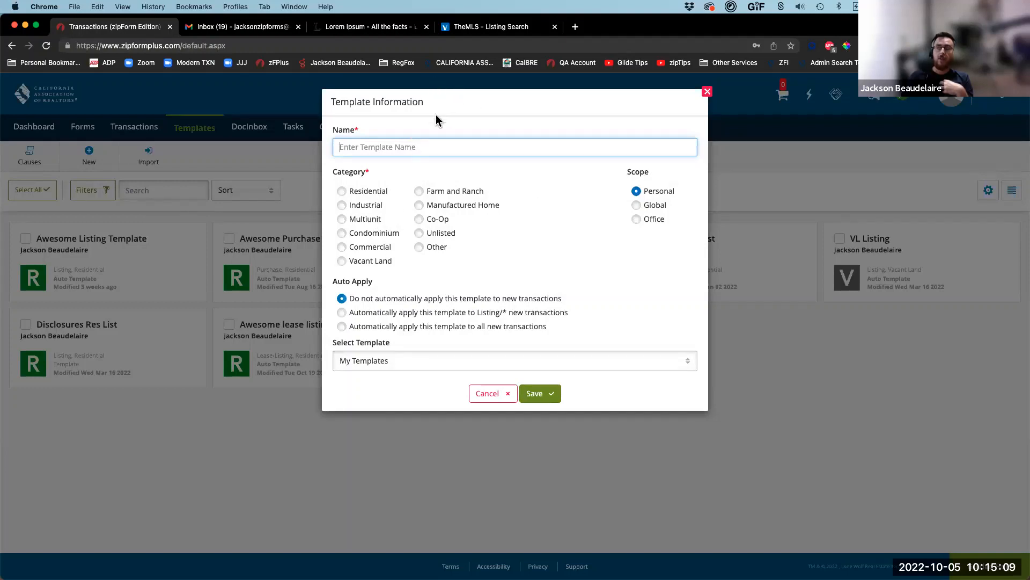
mouse_move(307, 269)
mouse_down()
mouse_move(427, 333)
mouse_move(584, 347)
mouse_up()
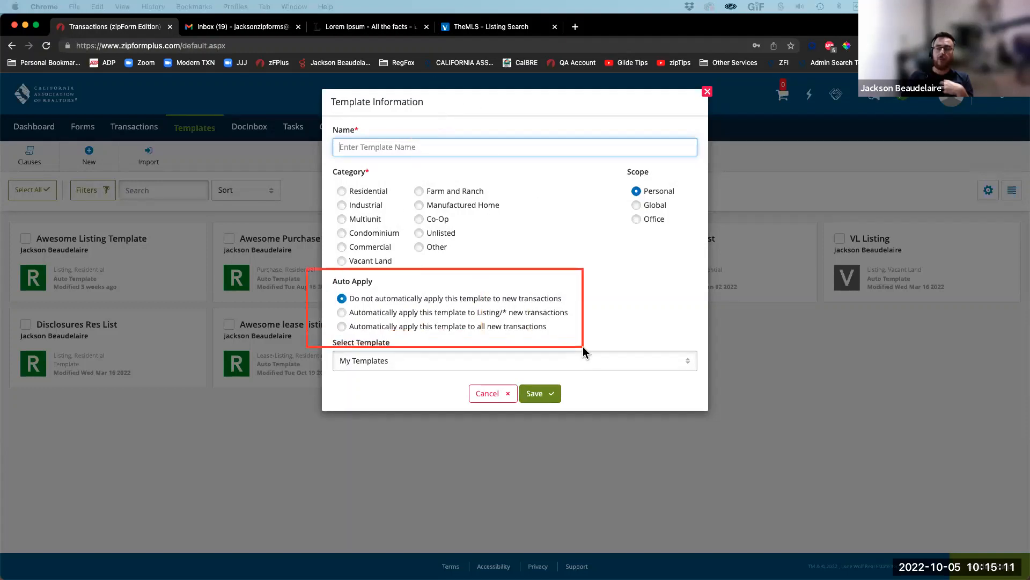
mouse_move(328, 291)
mouse_down()
mouse_move(338, 304)
mouse_move(567, 306)
mouse_up()
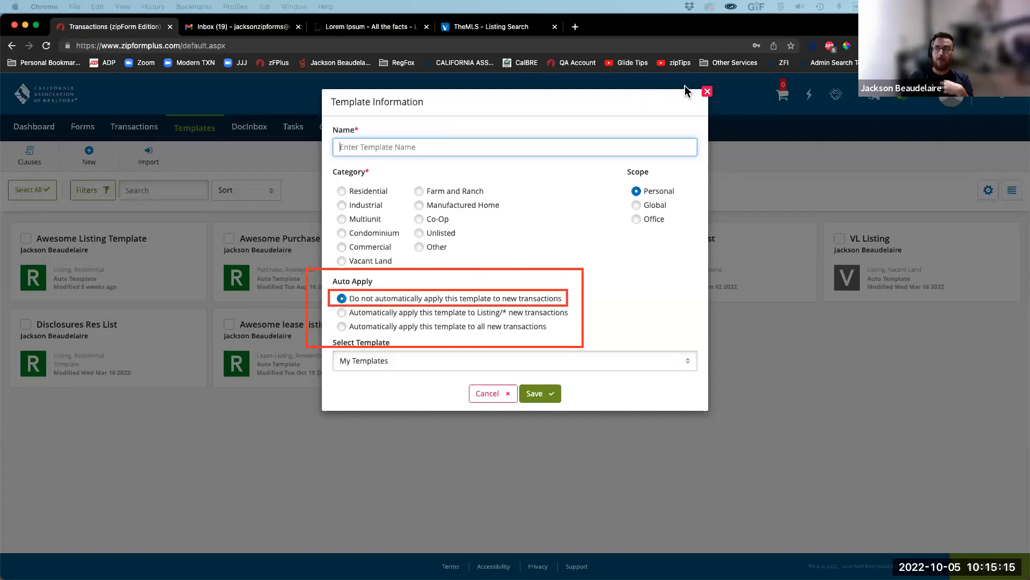
click(674, 106)
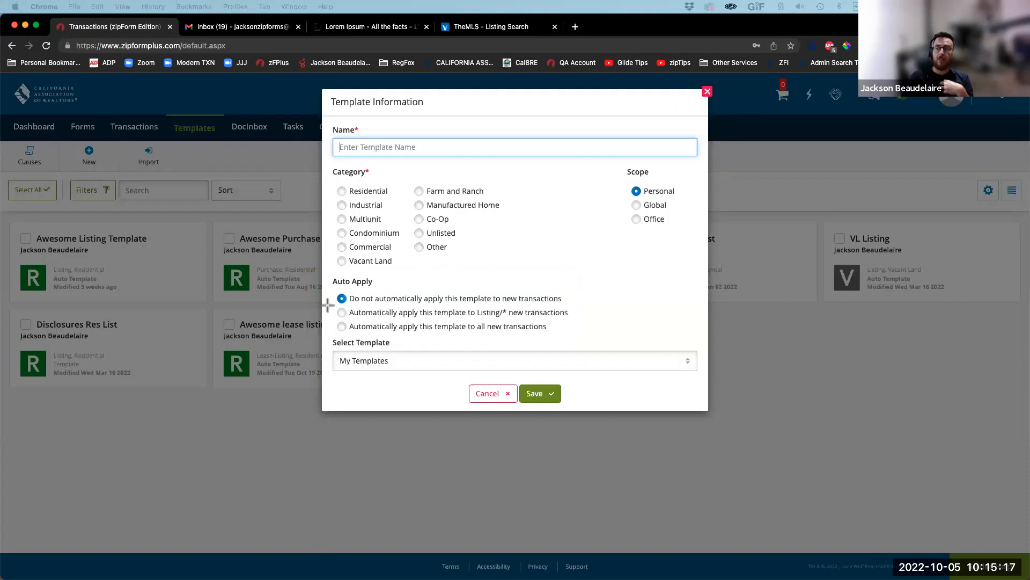
drag(328, 305, 594, 322)
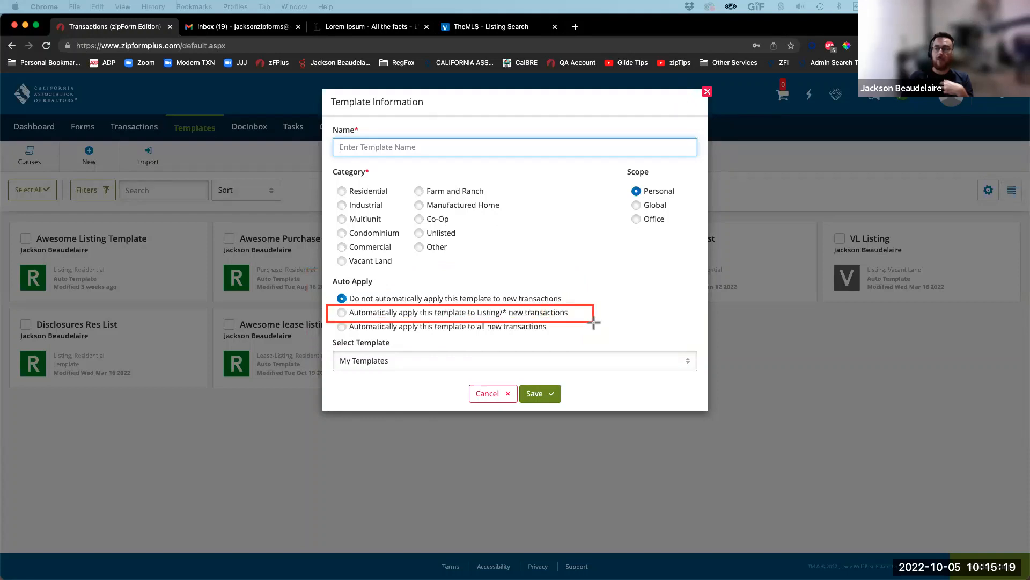
drag(328, 306, 352, 322)
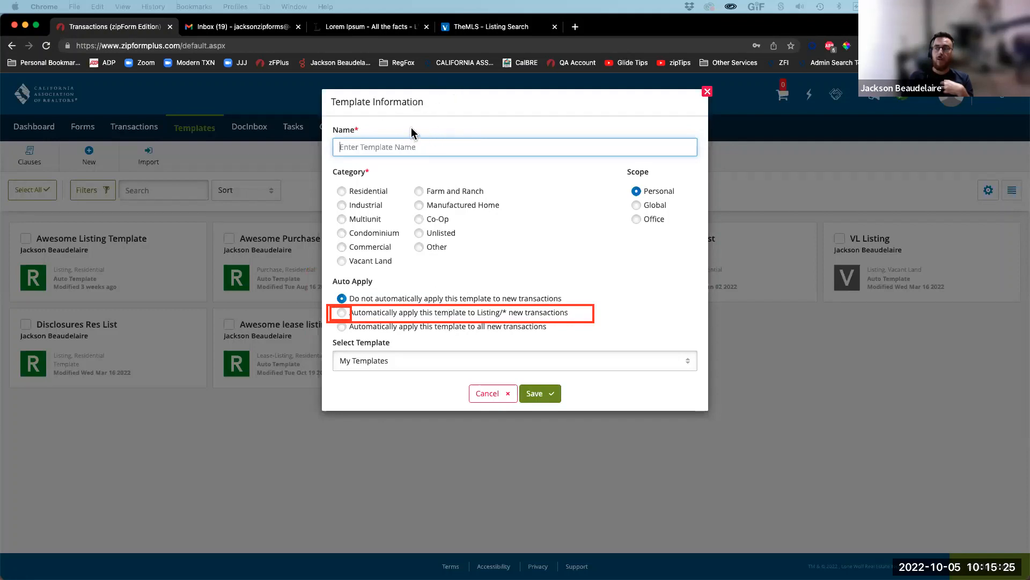
drag(452, 141, 381, 171)
drag(560, 227, 511, 305)
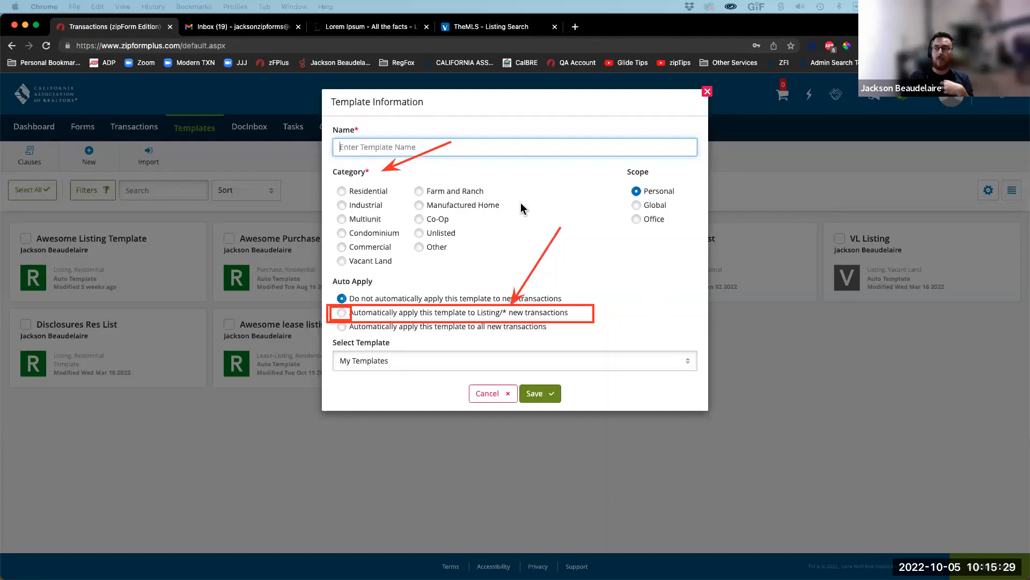
Step: Try the template categories from Residential through Vacant Land, then discard the new template
click(342, 191)
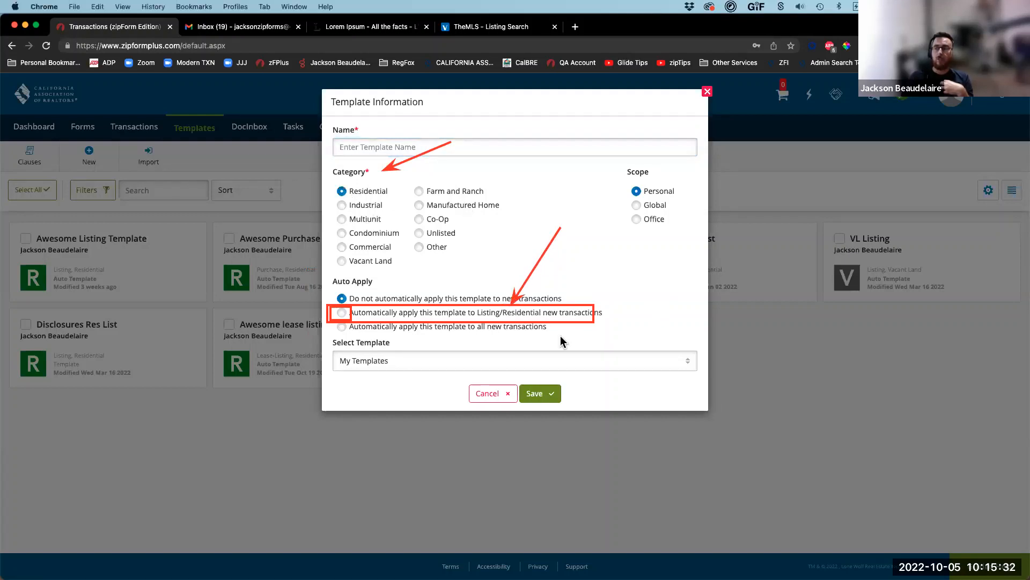
click(373, 248)
click(370, 234)
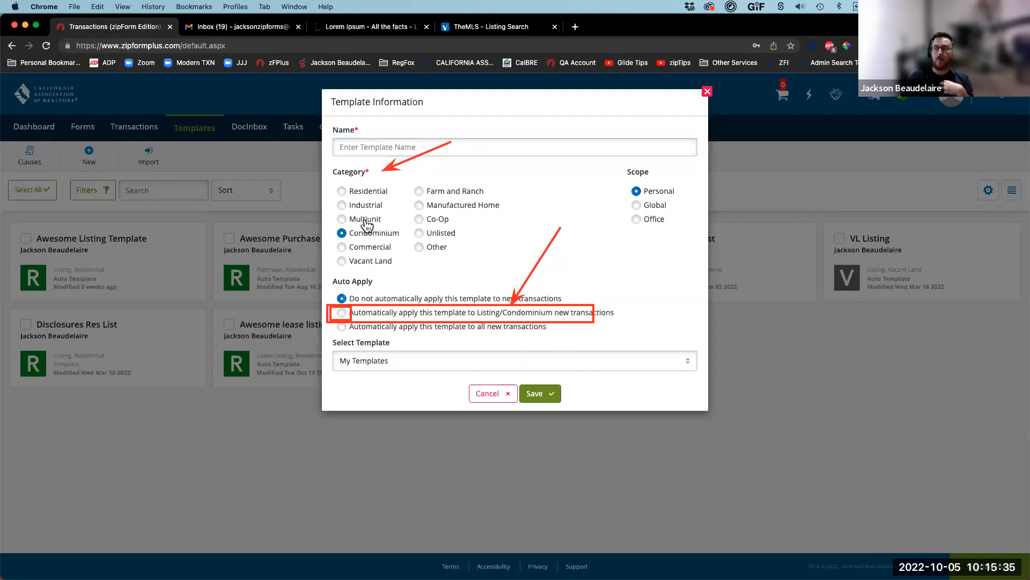
click(366, 220)
click(365, 206)
click(365, 193)
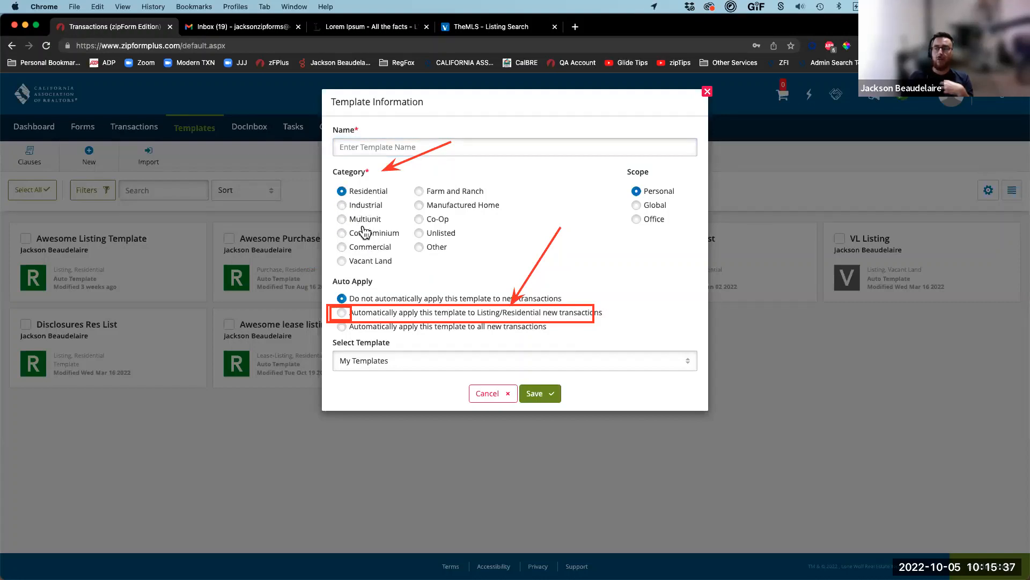
click(365, 220)
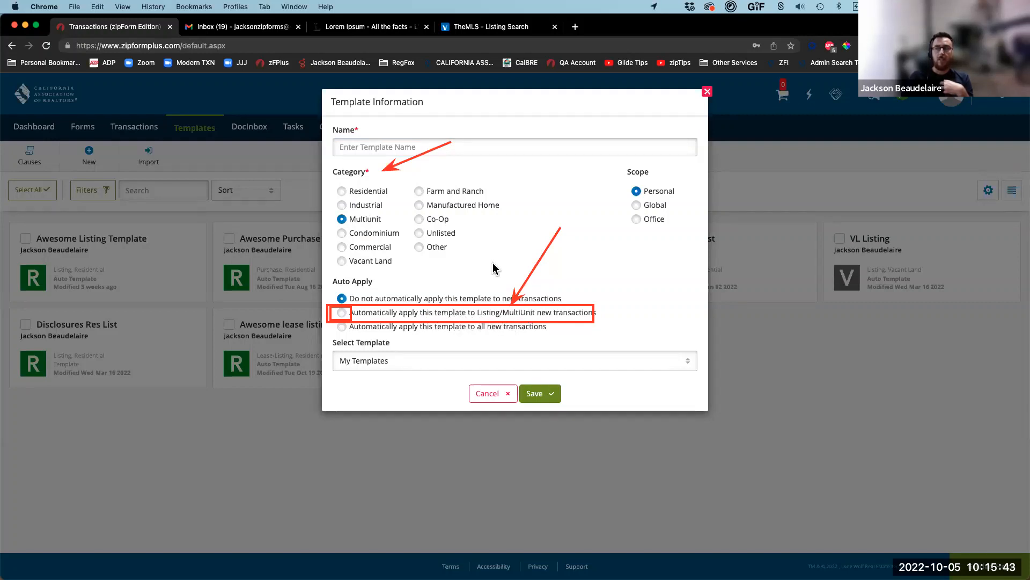
click(430, 195)
click(441, 236)
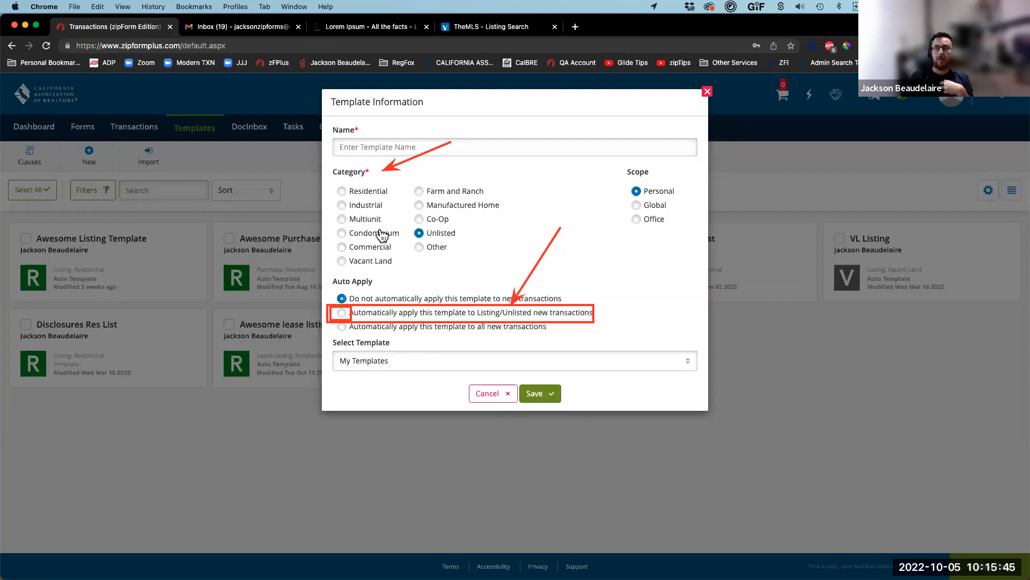
click(374, 264)
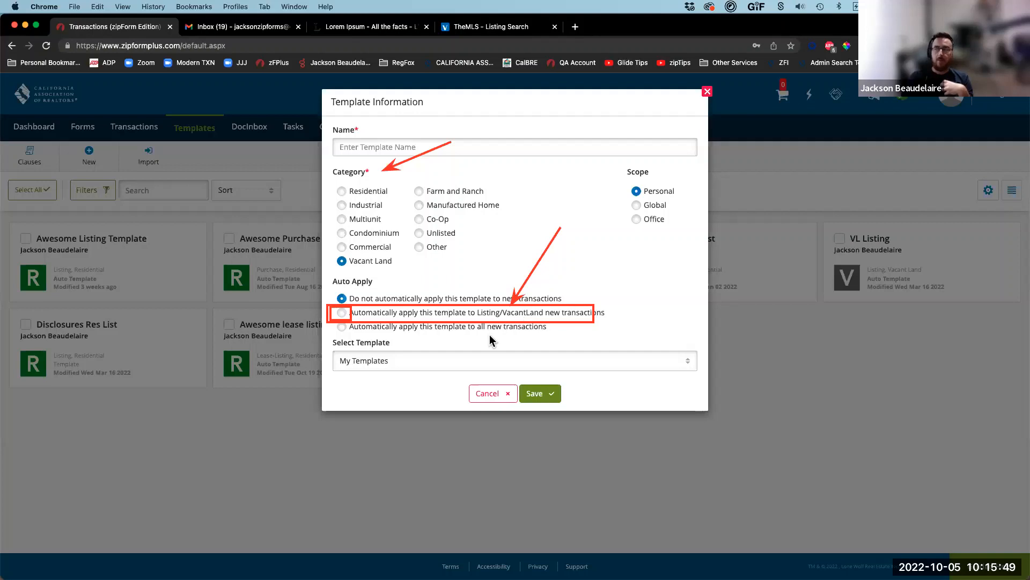
click(497, 396)
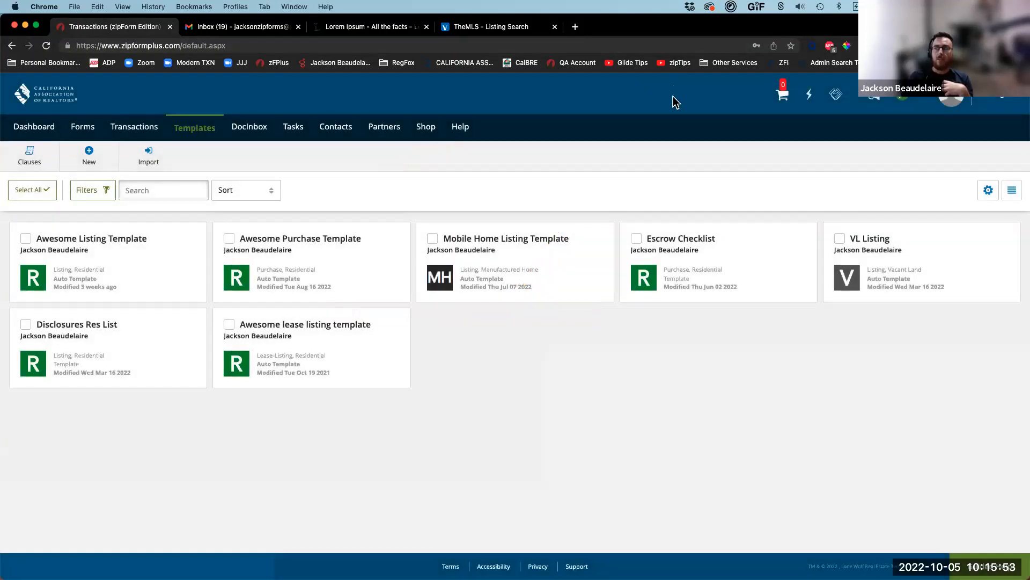
Step: Review the Awesome Listing Template's details and auto-apply rules, then cancel without changes
right_click(368, 186)
click(322, 164)
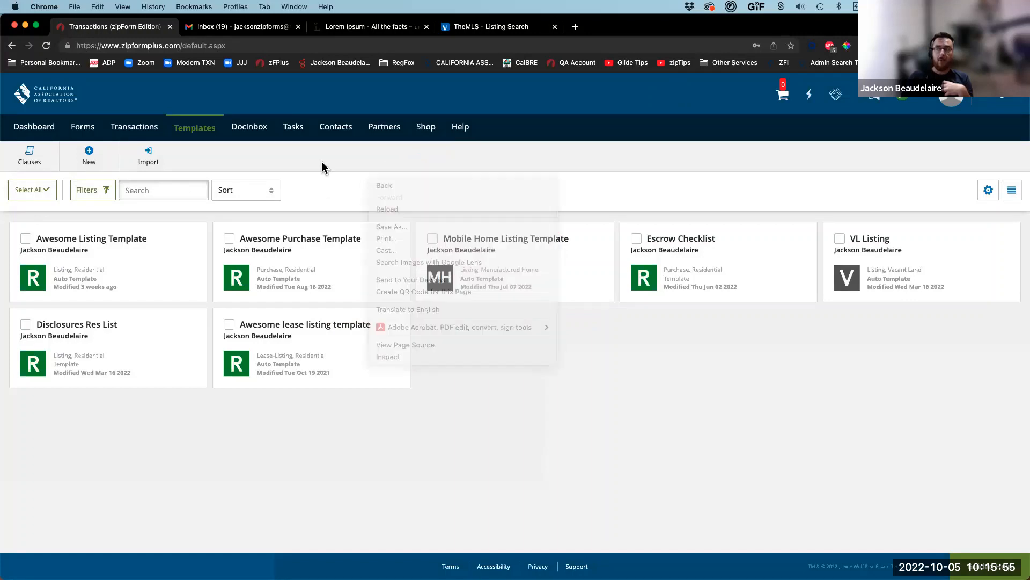
mouse_move(72, 298)
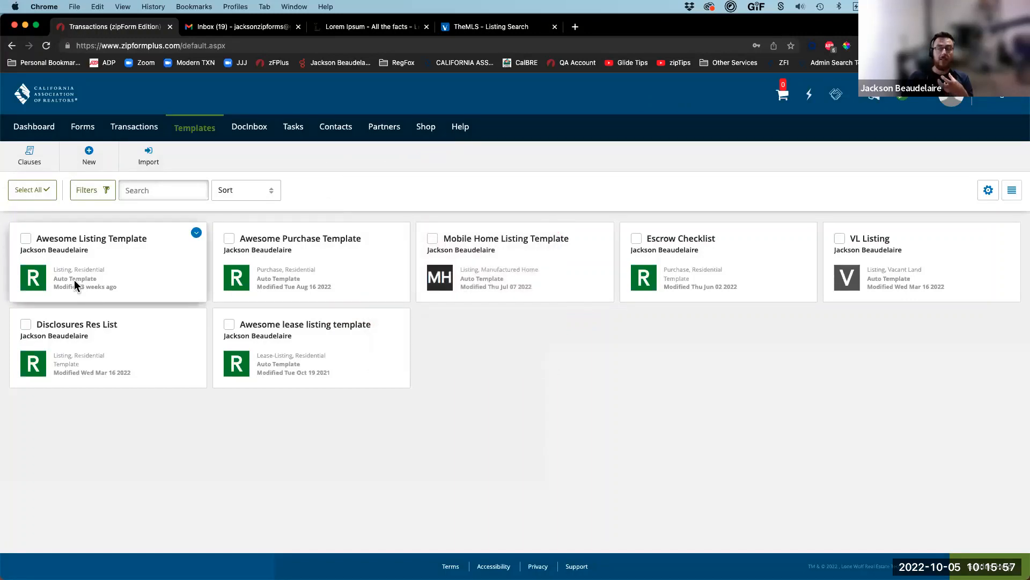
click(196, 232)
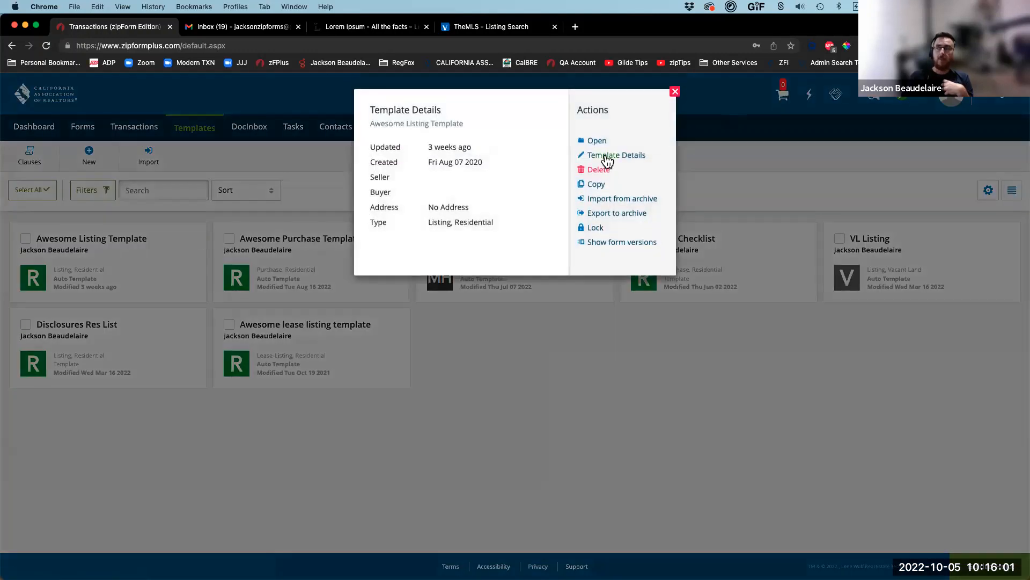
click(609, 160)
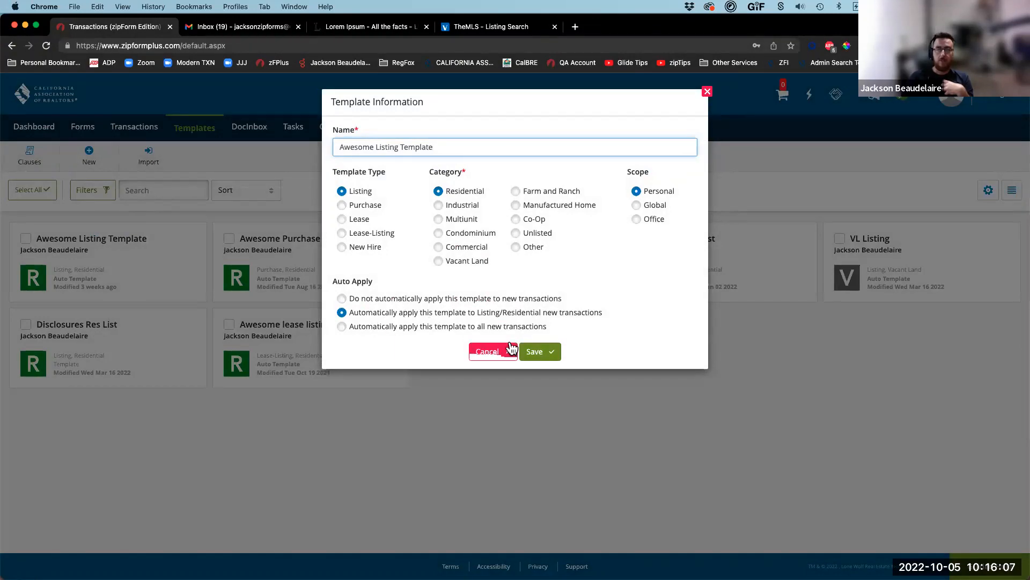
click(491, 352)
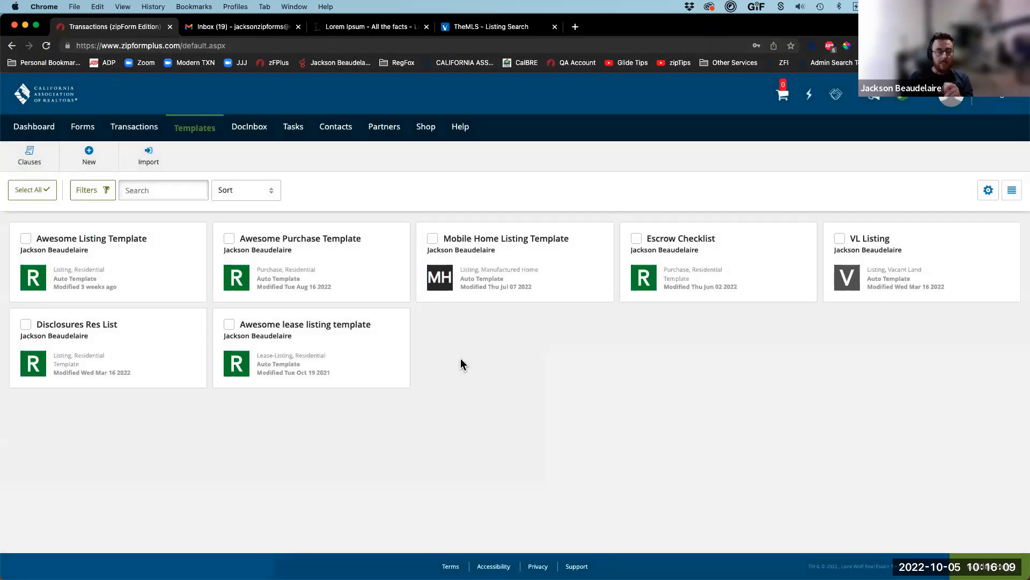
click(135, 134)
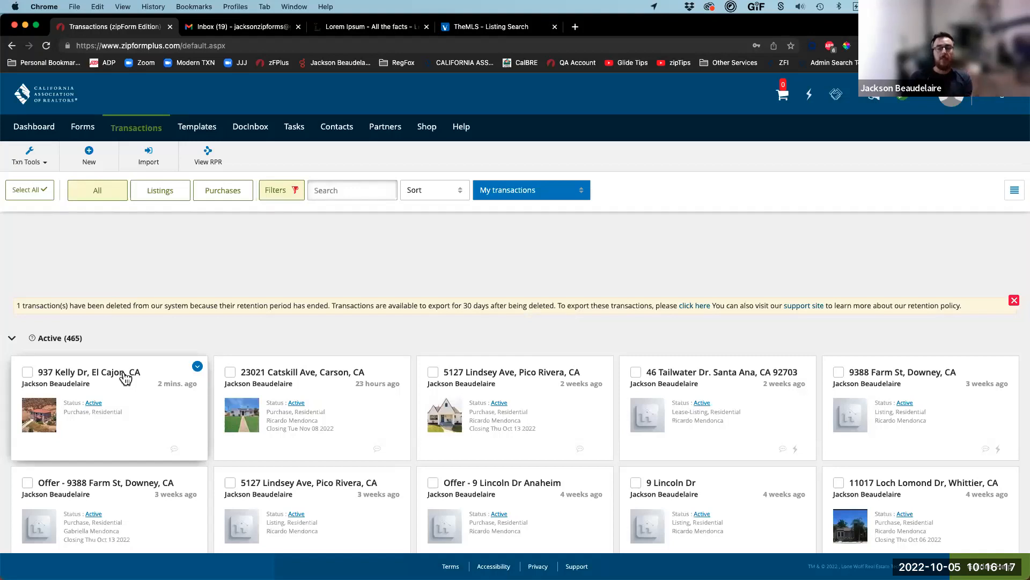
click(125, 376)
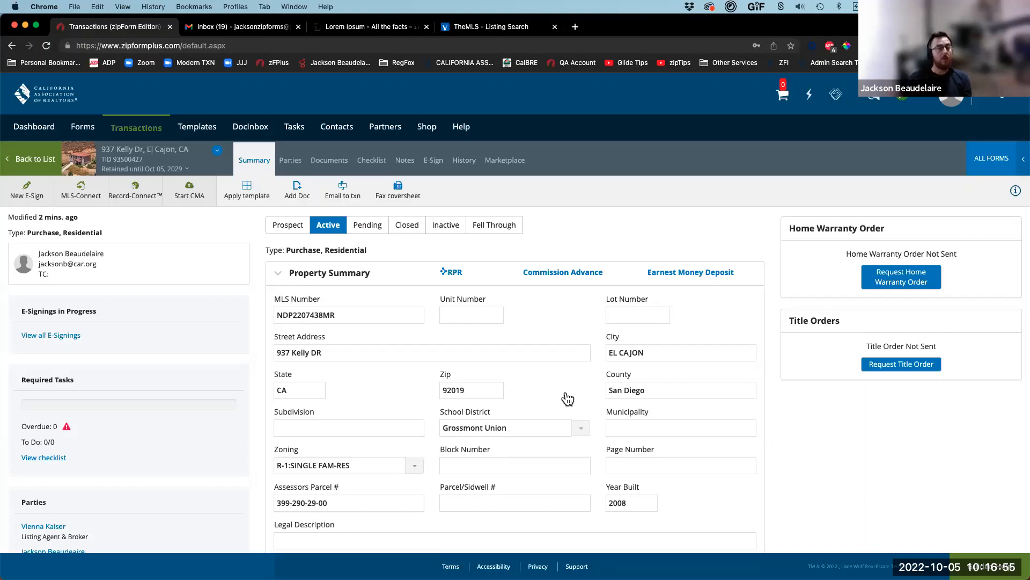
click(391, 273)
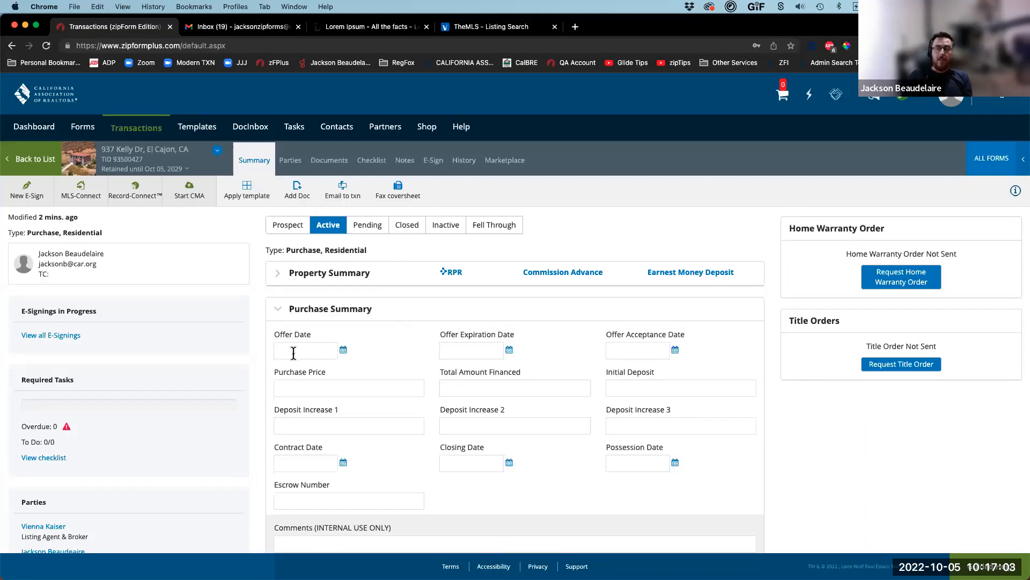
Step: Set offer date 10/05/2022, offer expiration 10/06/2022 and purchase price 707,600.00
click(342, 260)
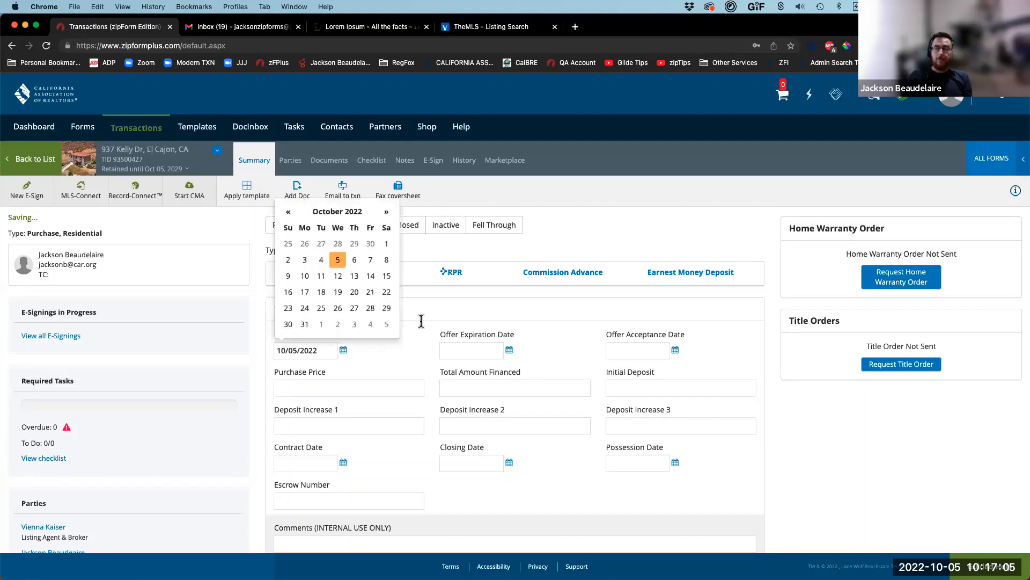
click(477, 346)
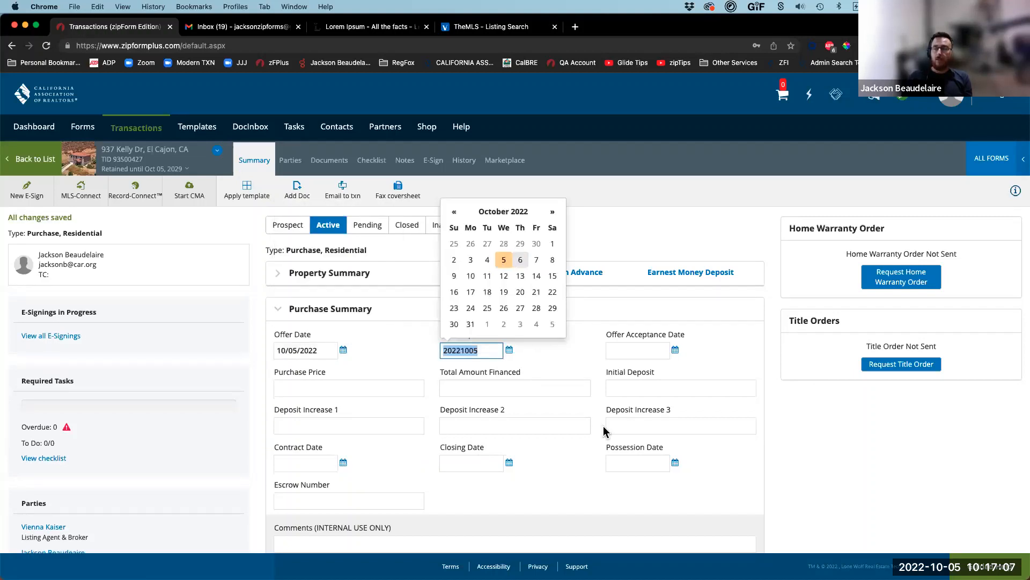
click(520, 260)
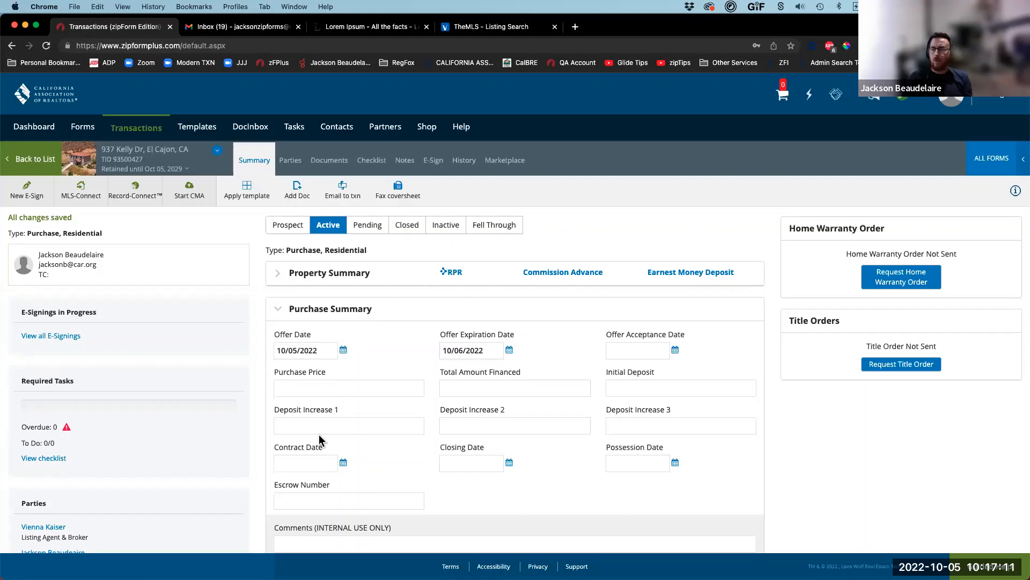
scroll(332, 402, down, 10)
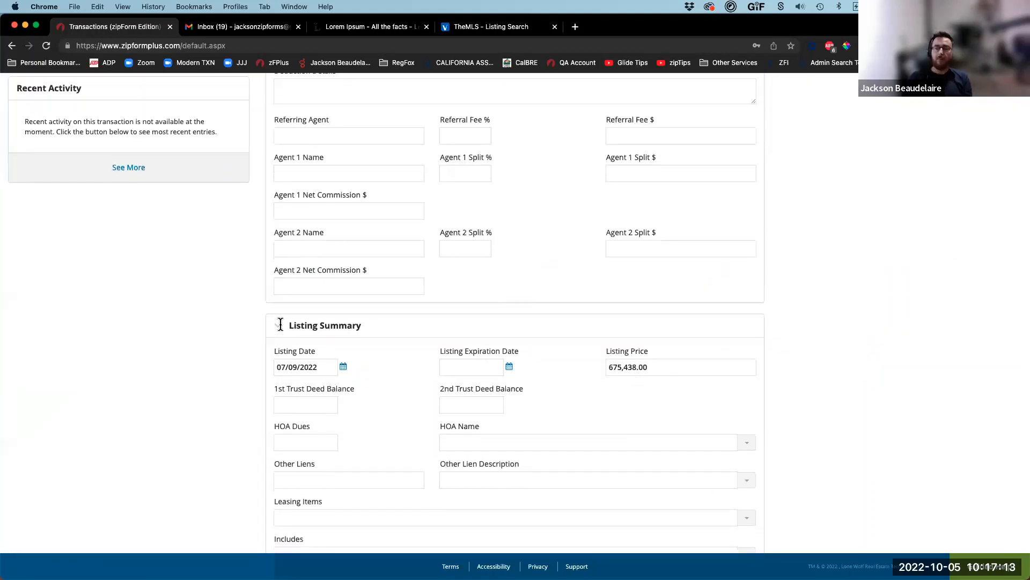
scroll(302, 321, up, 10)
click(301, 320)
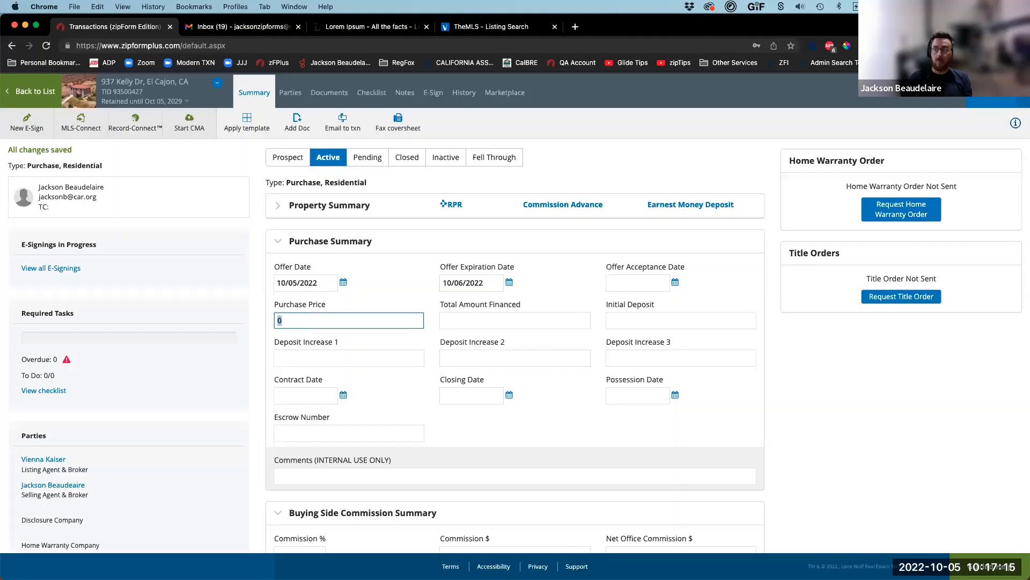
text(70)
click(346, 345)
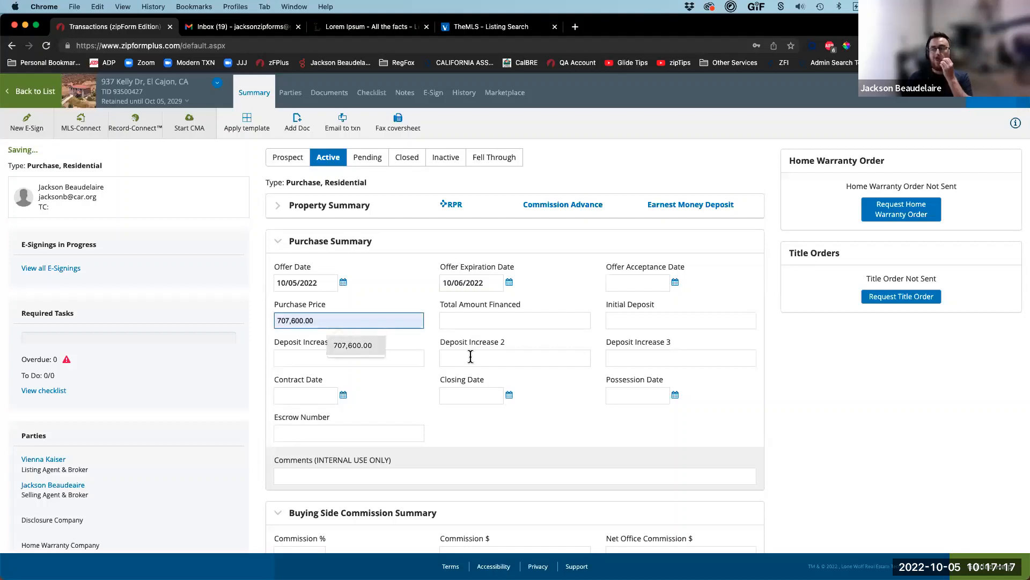
Step: Set the contract date to 10/05/2022 and the closing and possession dates to 11/09/2022
click(313, 395)
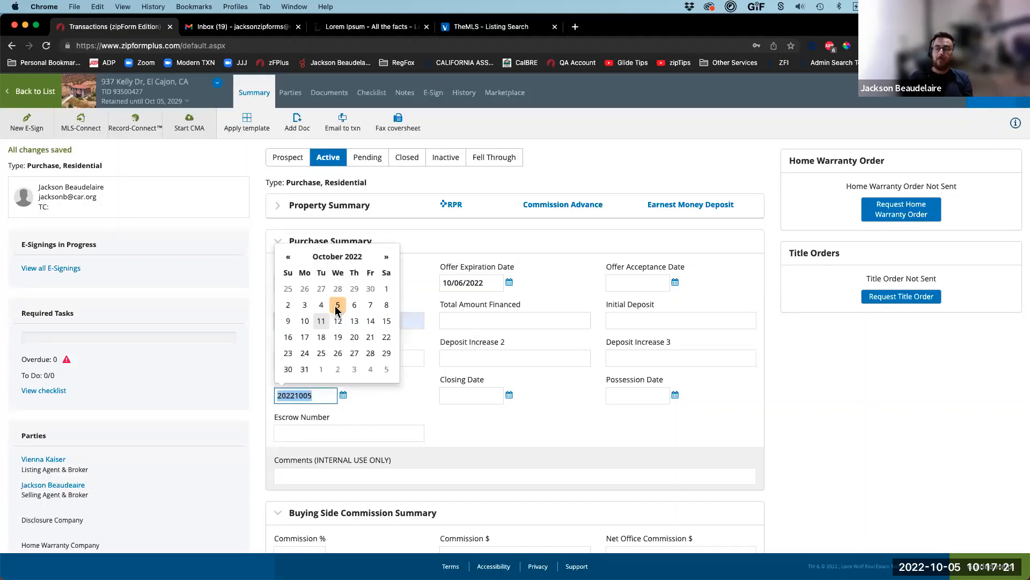
click(337, 307)
click(460, 397)
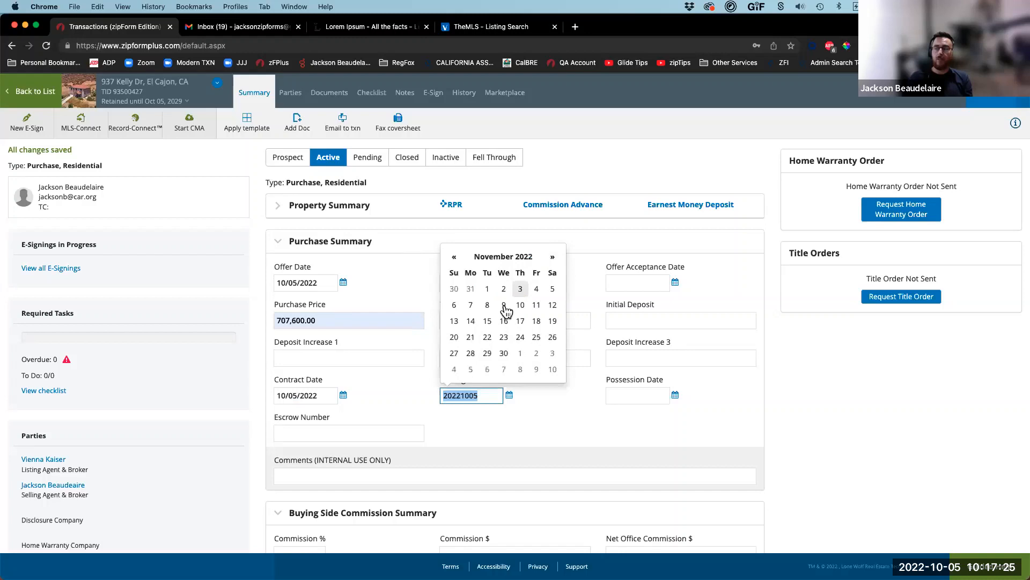
click(505, 306)
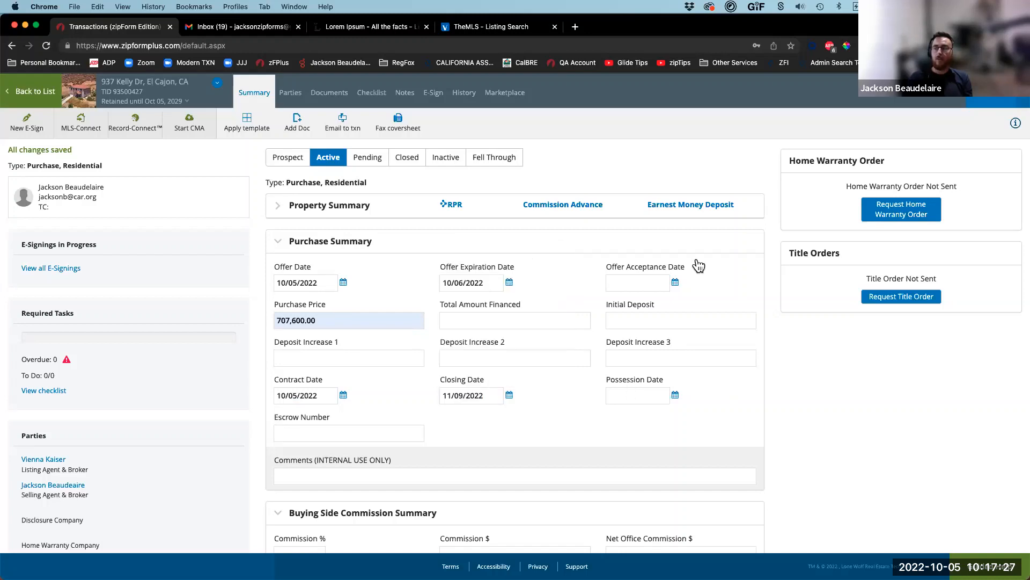
click(675, 395)
click(720, 258)
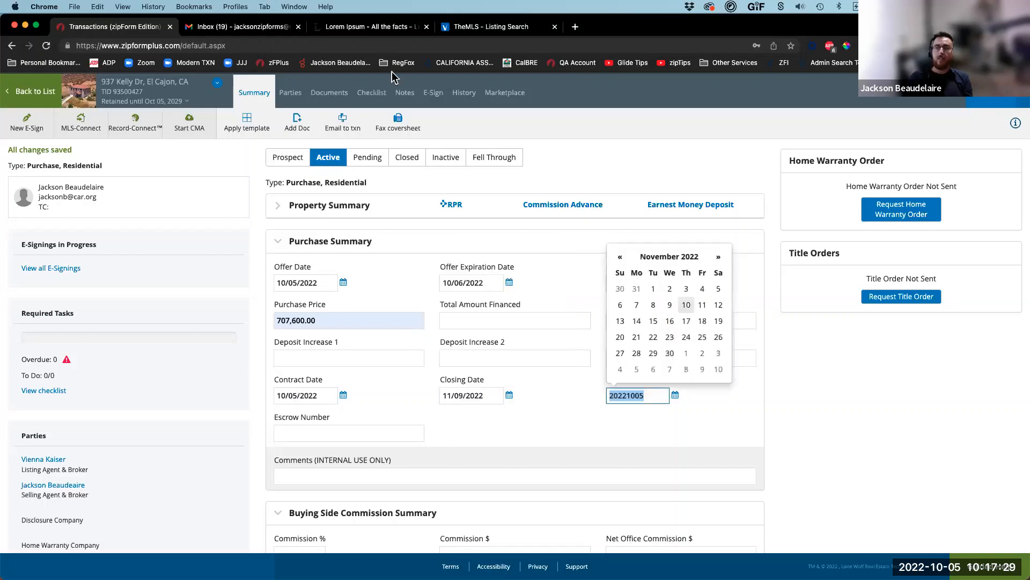
click(670, 304)
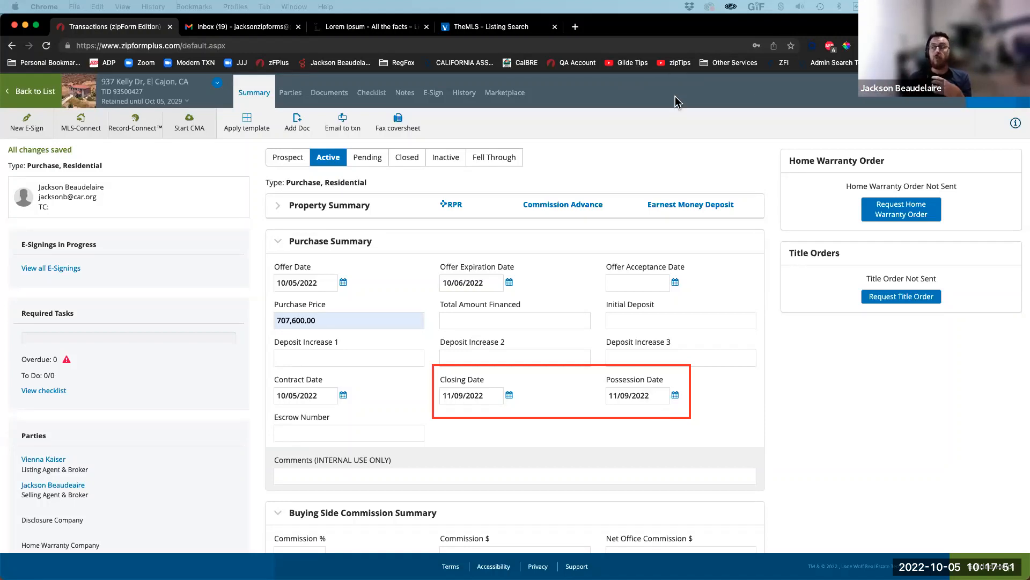
key(super+z)
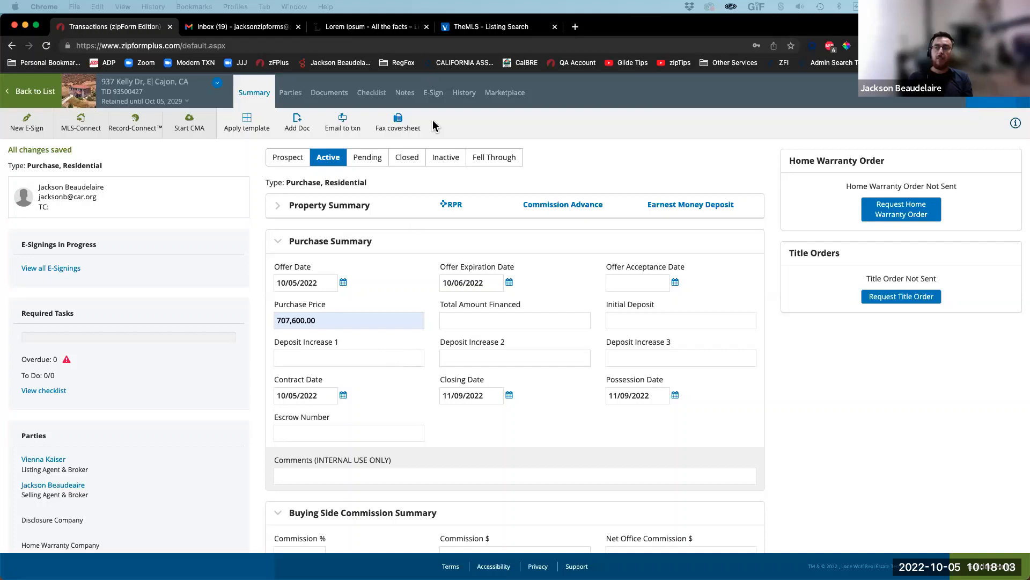
scroll(433, 122, up, 2)
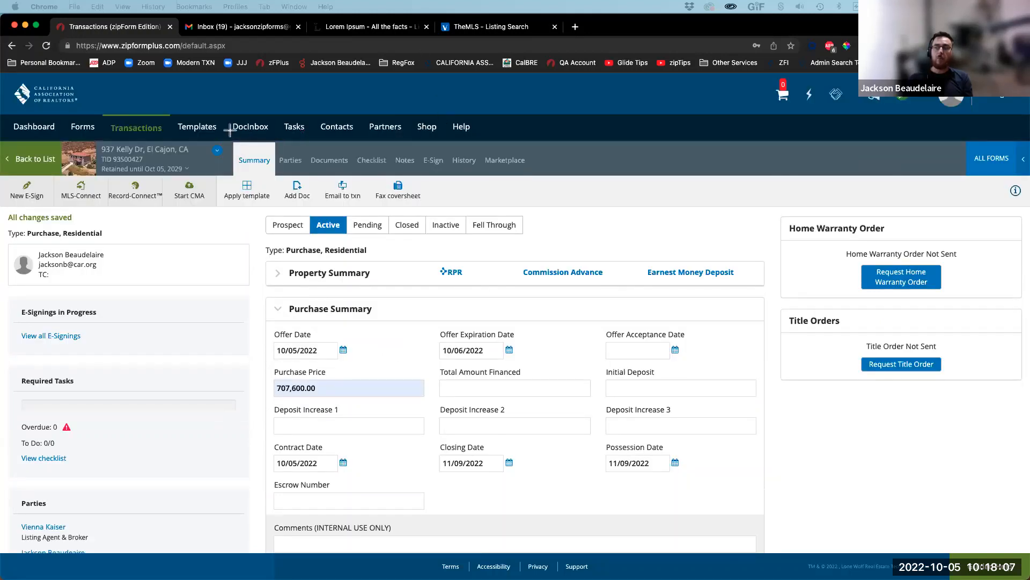
drag(232, 84, 251, 151)
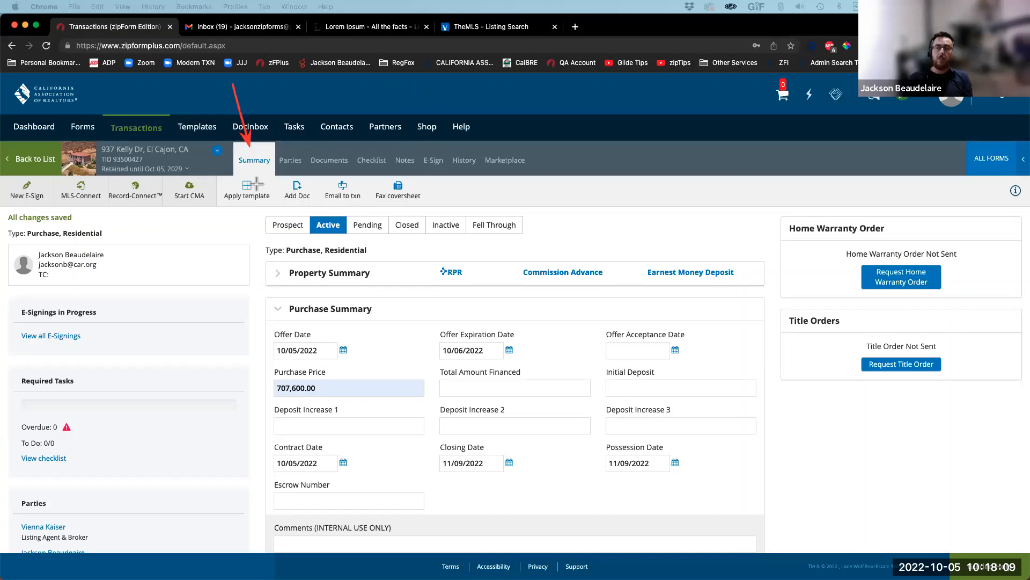
drag(258, 266, 283, 172)
drag(356, 97, 337, 125)
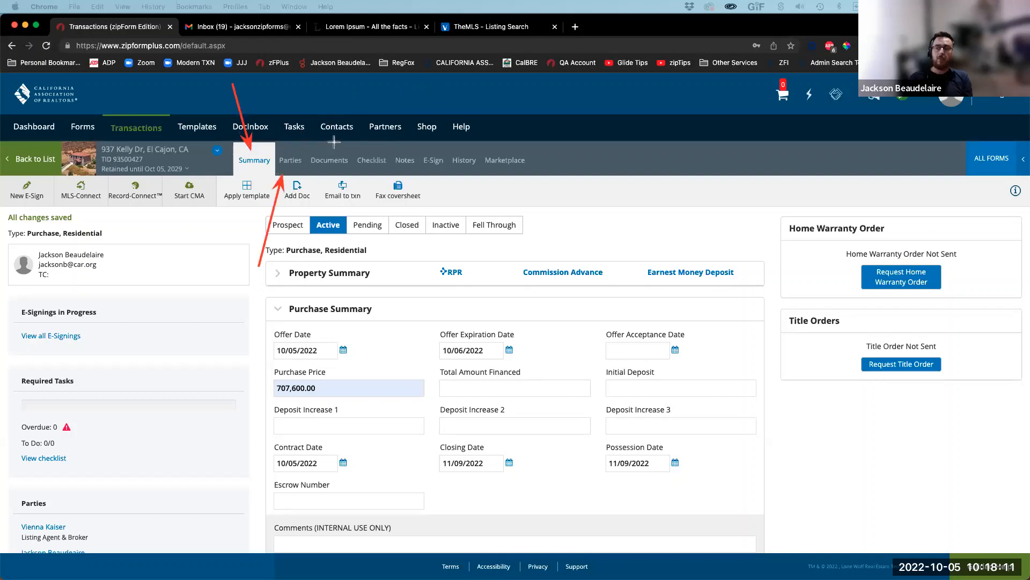
drag(187, 194, 558, 186)
drag(204, 227, 547, 222)
mouse_move(195, 257)
mouse_down()
mouse_move(351, 266)
mouse_move(558, 244)
mouse_up()
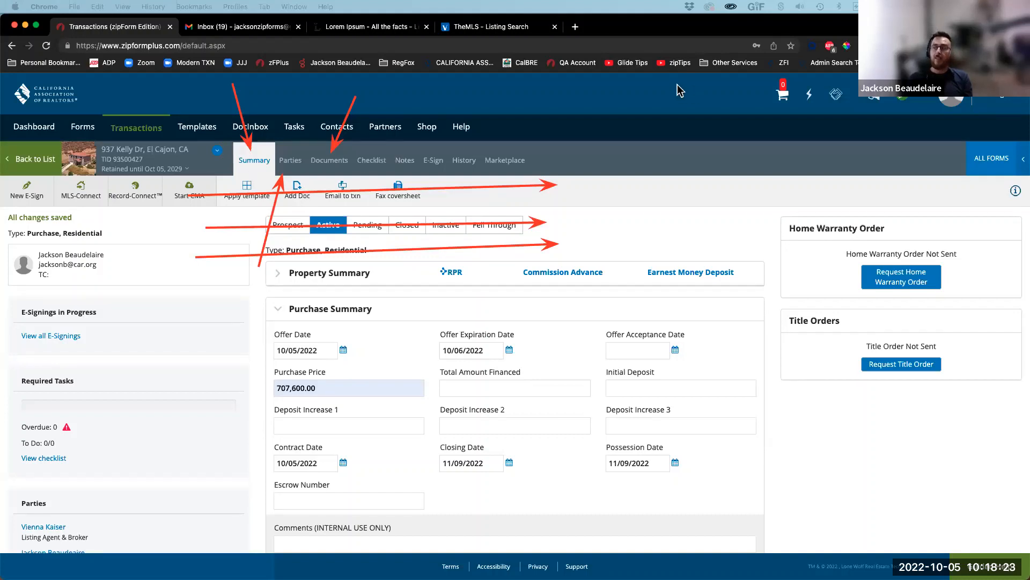
click(682, 101)
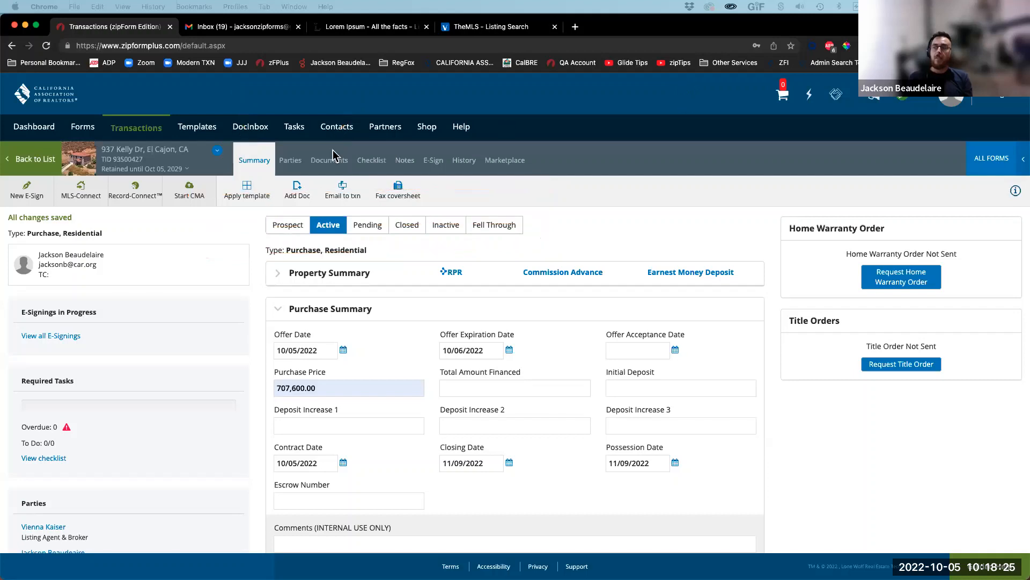
Step: Show the transaction's parties and fill Buyer One's details from a saved contact
click(290, 162)
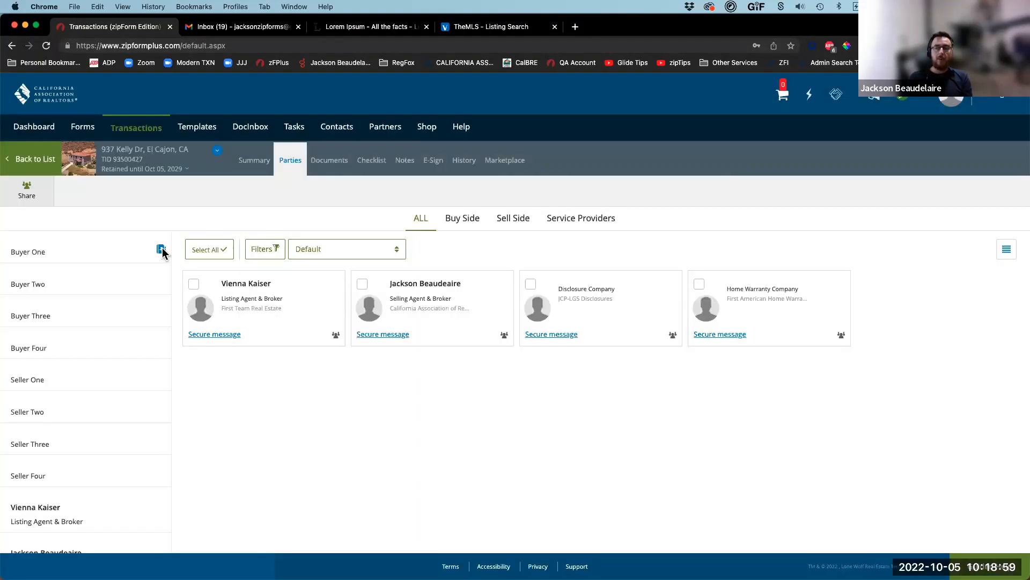
click(161, 250)
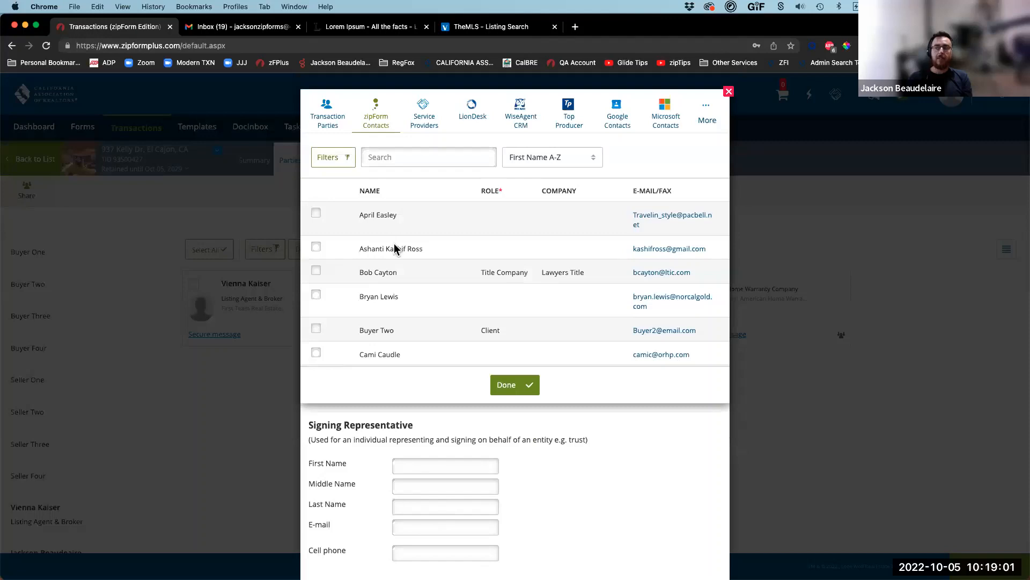
scroll(410, 241, down, 10)
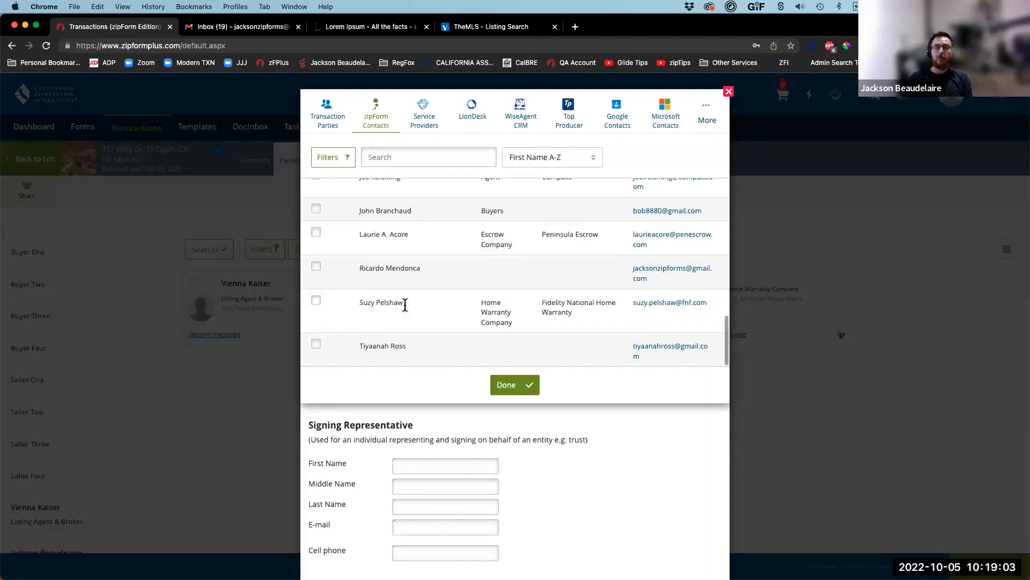
click(316, 269)
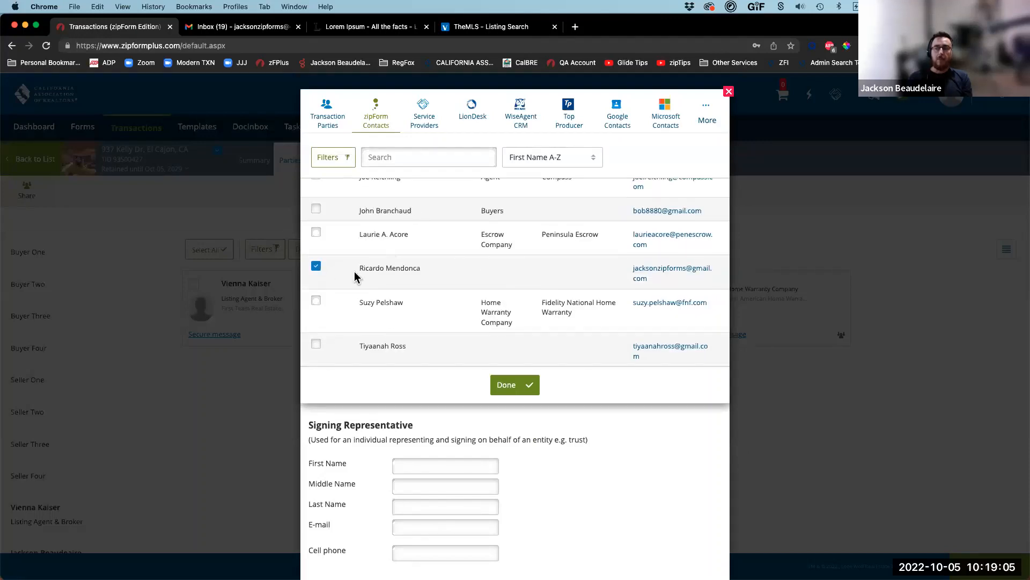
click(512, 386)
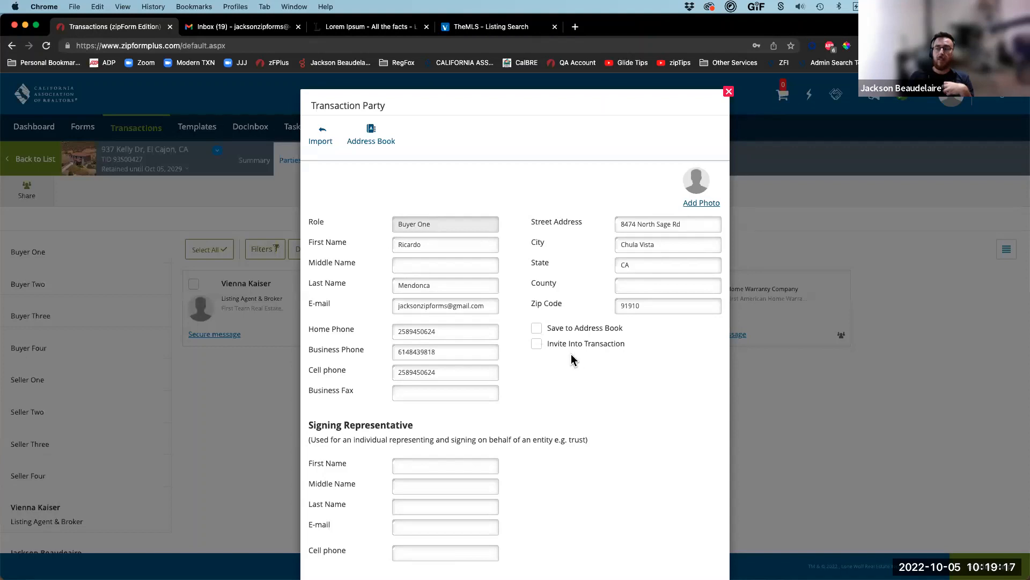
Step: Save Buyer One to the address book under the Buyers category and save the party
click(590, 328)
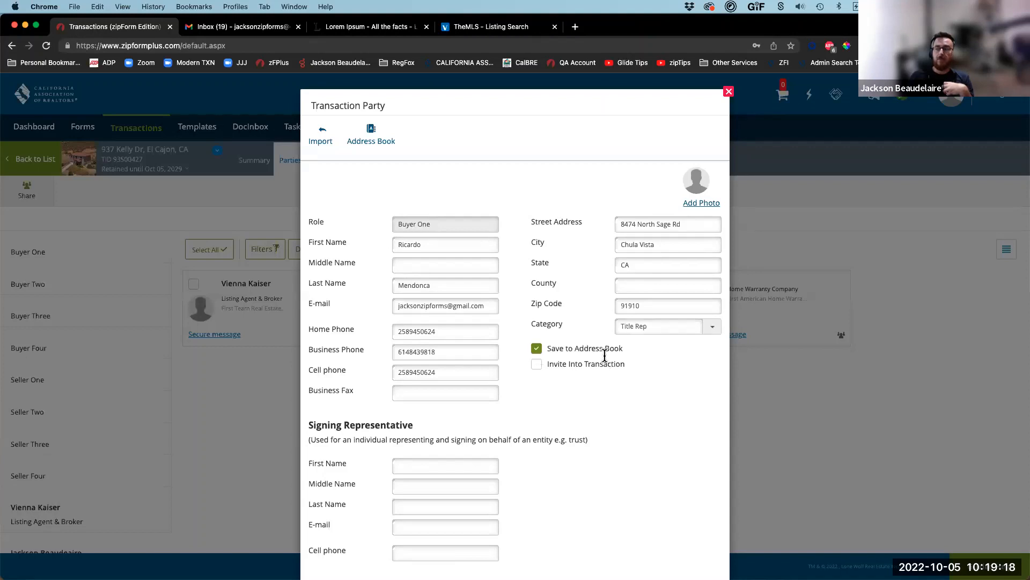
click(713, 327)
click(639, 369)
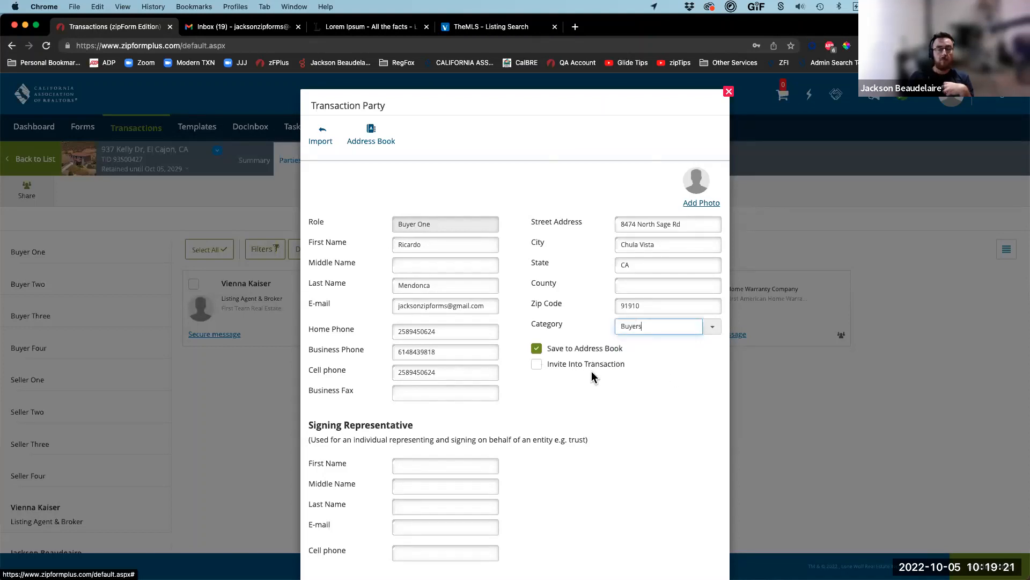
scroll(519, 554, down, 2)
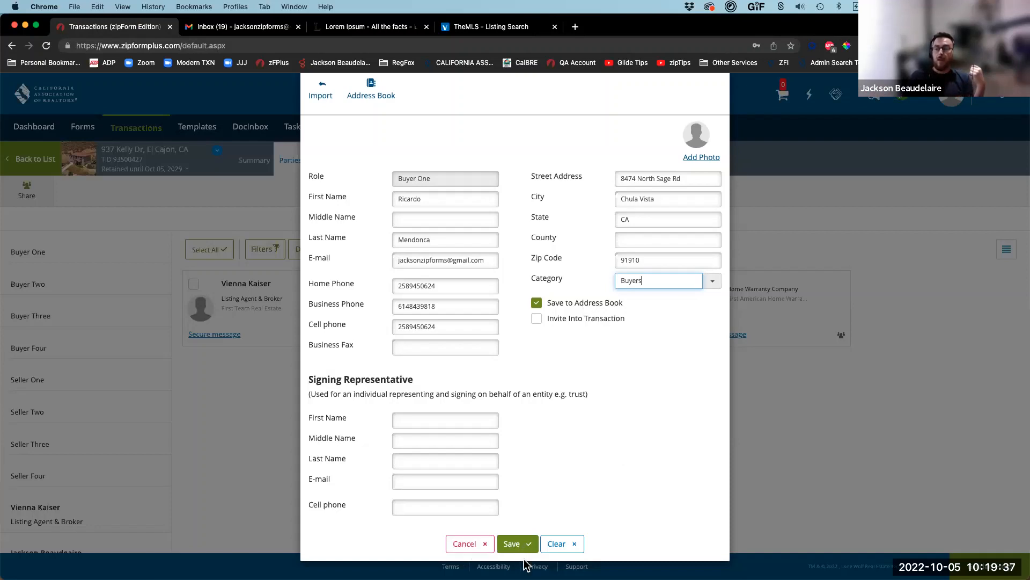
click(514, 539)
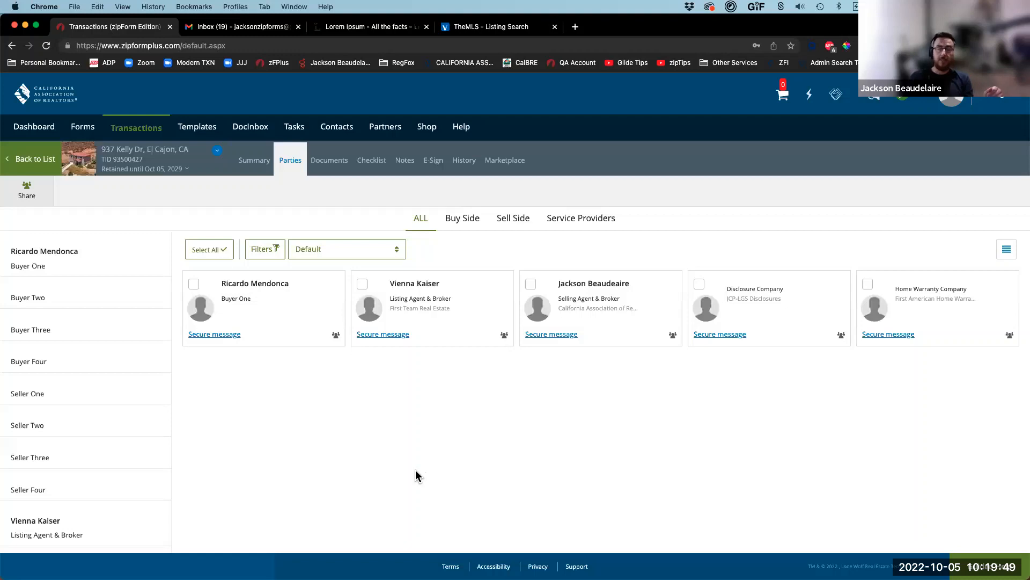
mouse_move(390, 344)
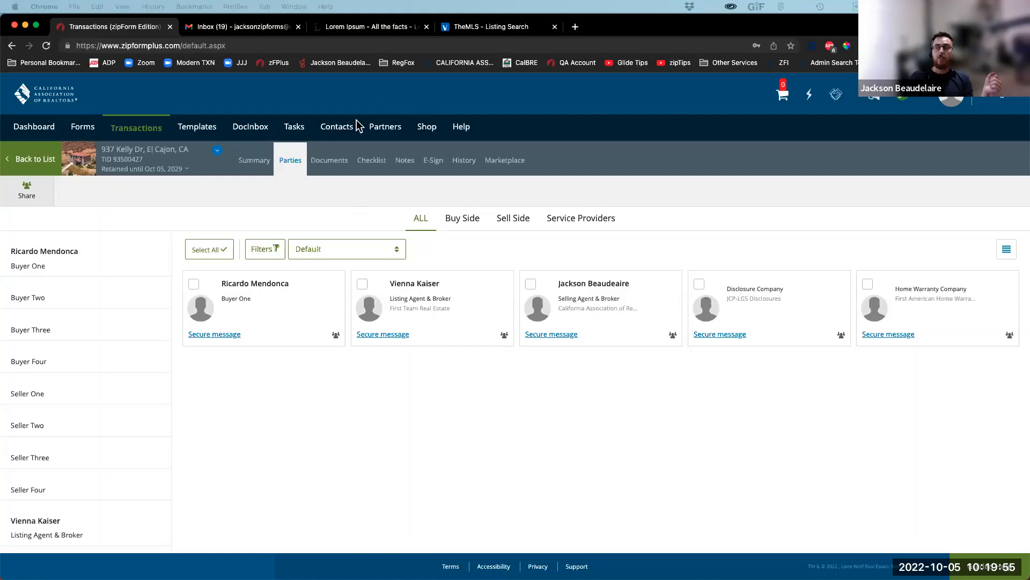
drag(356, 203, 339, 137)
mouse_move(264, 95)
mouse_down()
mouse_move(363, 126)
mouse_move(325, 114)
mouse_up()
drag(393, 80, 351, 120)
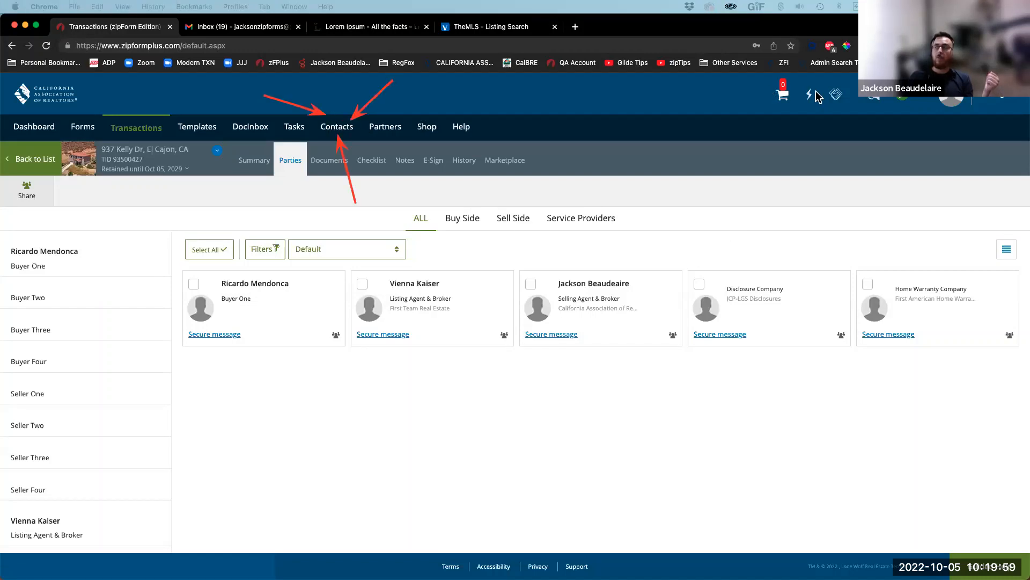
key(Escape)
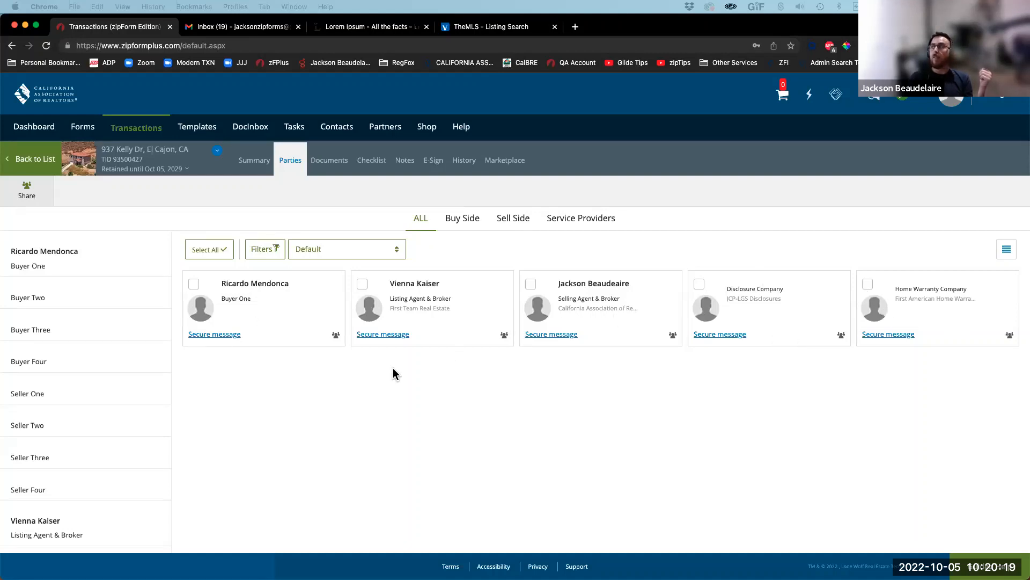
Step: Open the transaction's documents and look inside the Purchase Docs folder
click(326, 164)
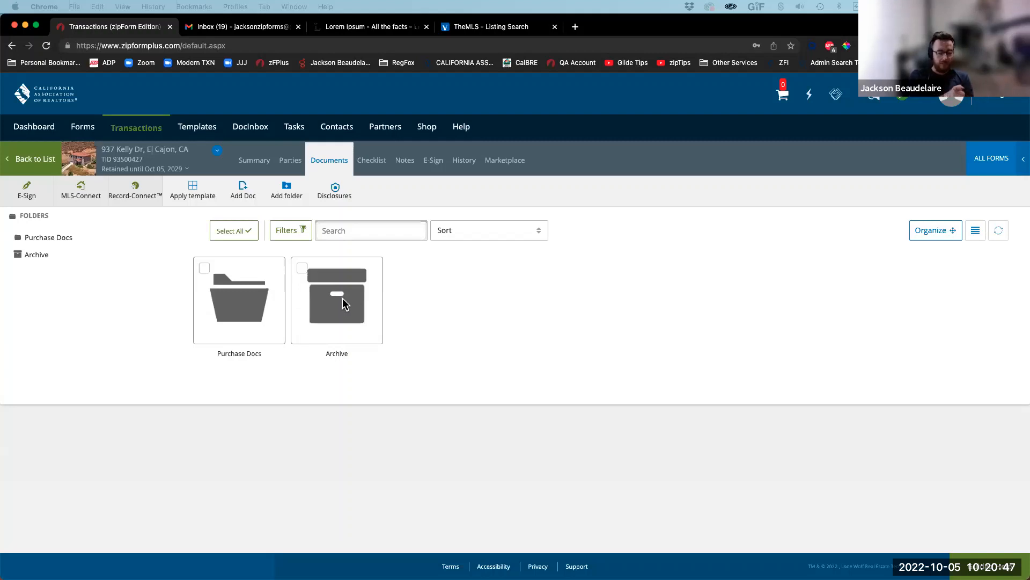
click(238, 309)
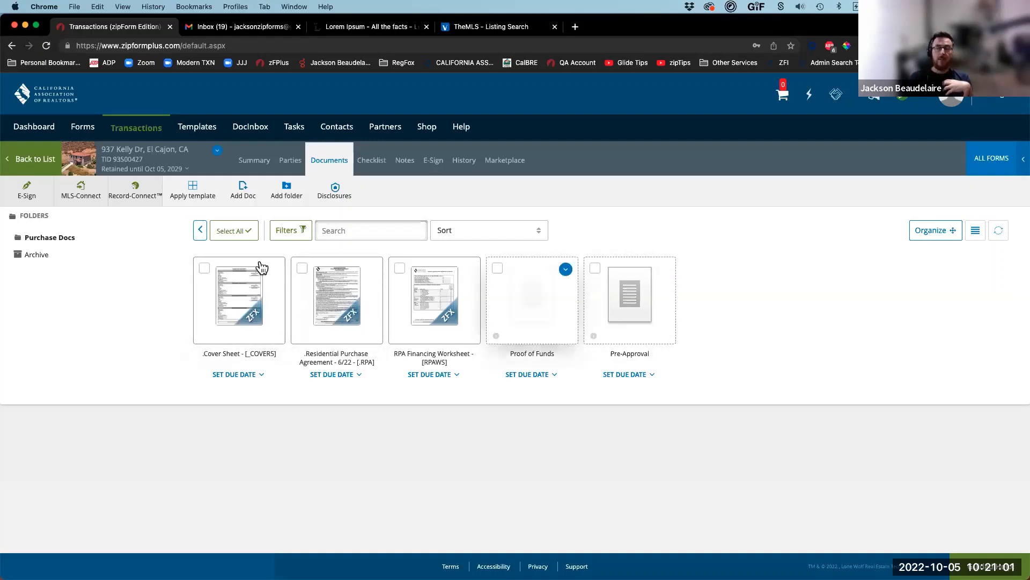
click(204, 235)
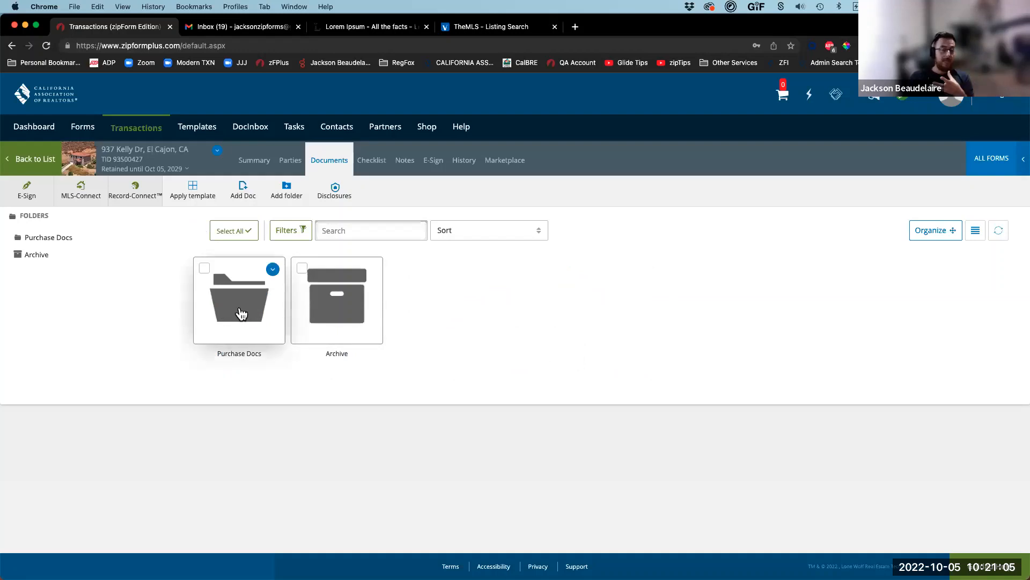
Step: Move Purchase Docs into Archive, then back out to the top level
drag(296, 294, 325, 303)
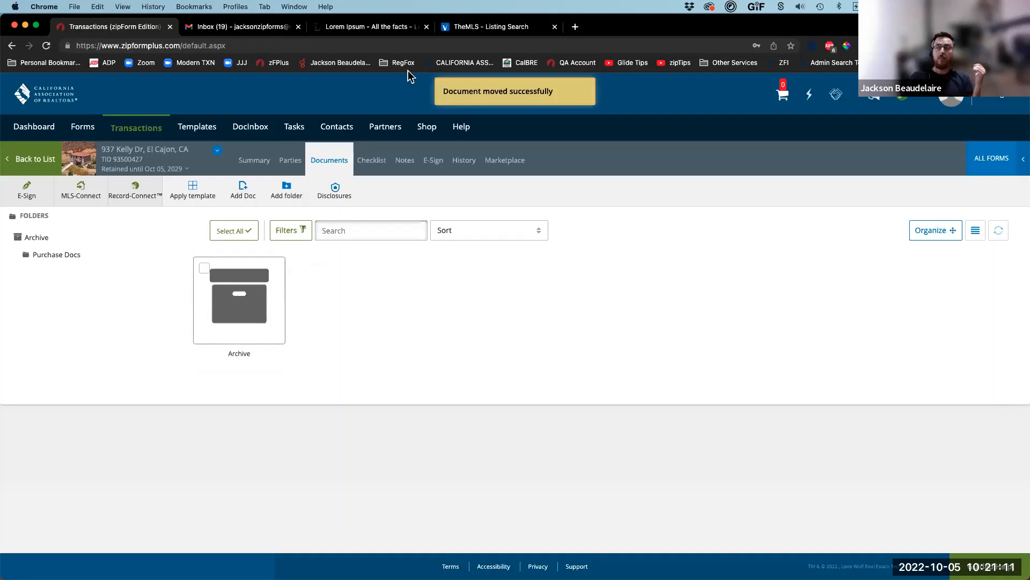
drag(143, 229, 82, 256)
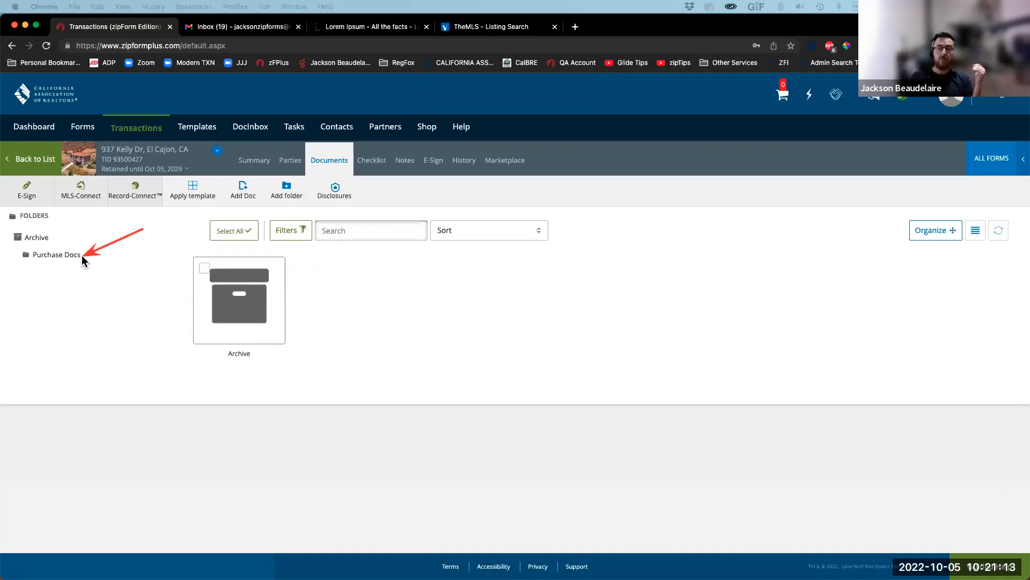
drag(55, 208, 44, 233)
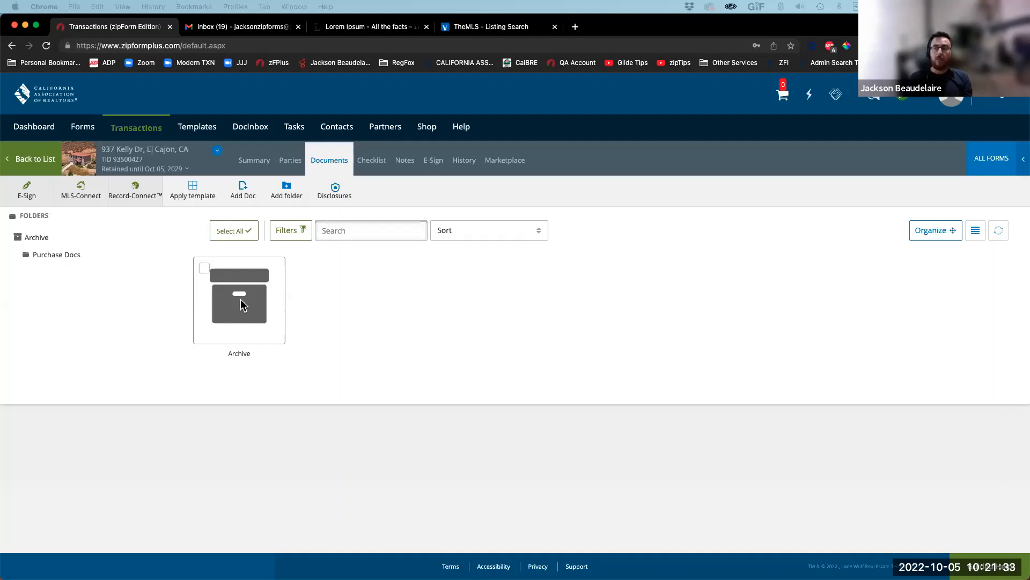
double_click(231, 321)
drag(60, 254, 25, 211)
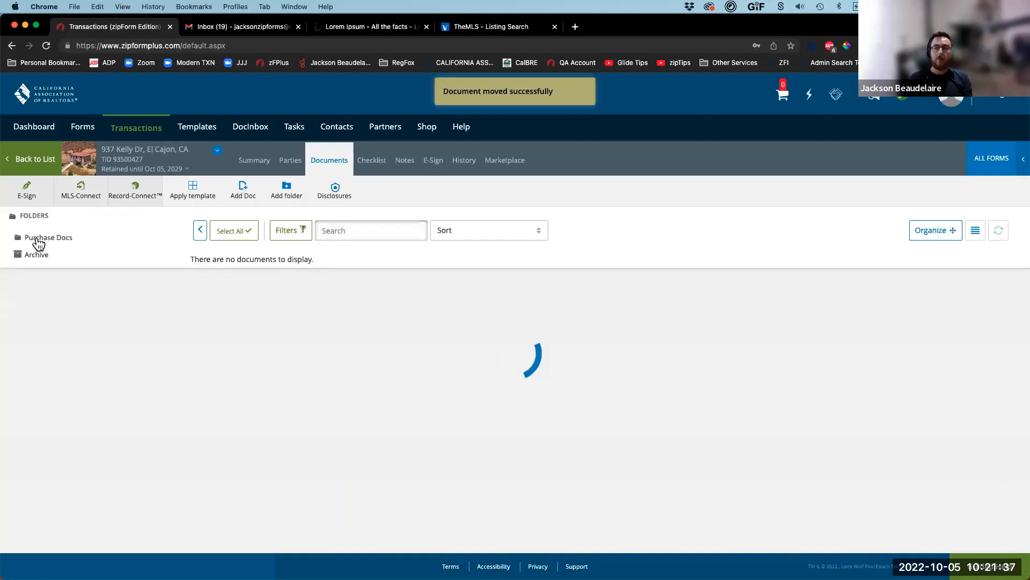
click(36, 217)
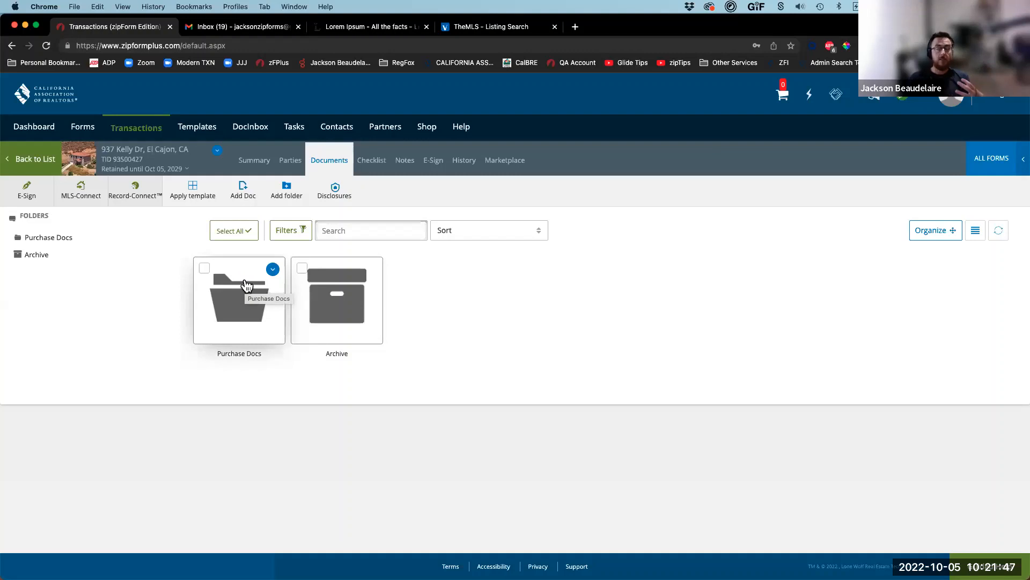
Step: Show the Summary page and outline the Email to txn and Fax coversheet links
click(255, 161)
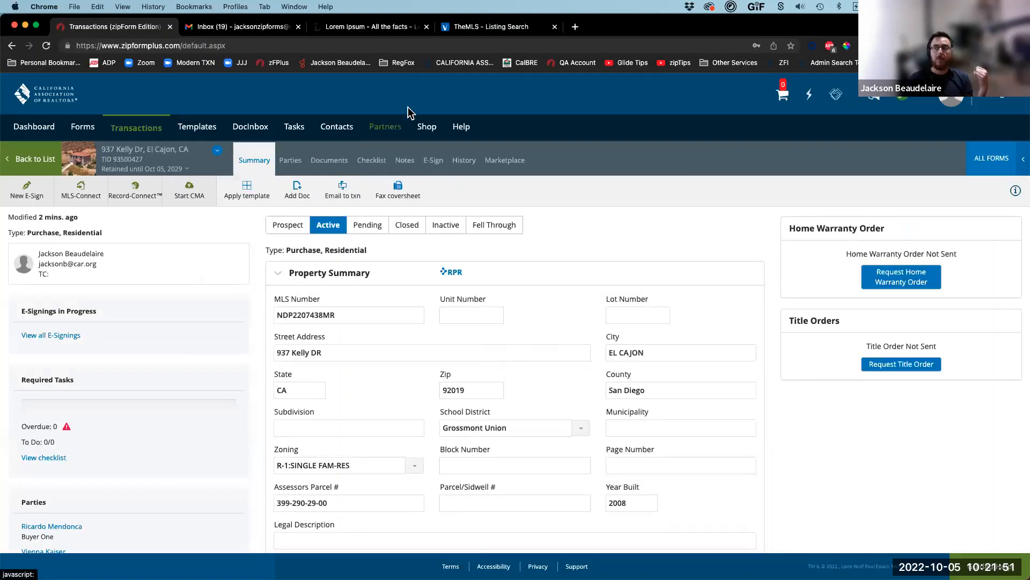
key(ctrl+a)
mouse_move(315, 170)
mouse_down()
mouse_move(392, 208)
mouse_move(431, 212)
mouse_up()
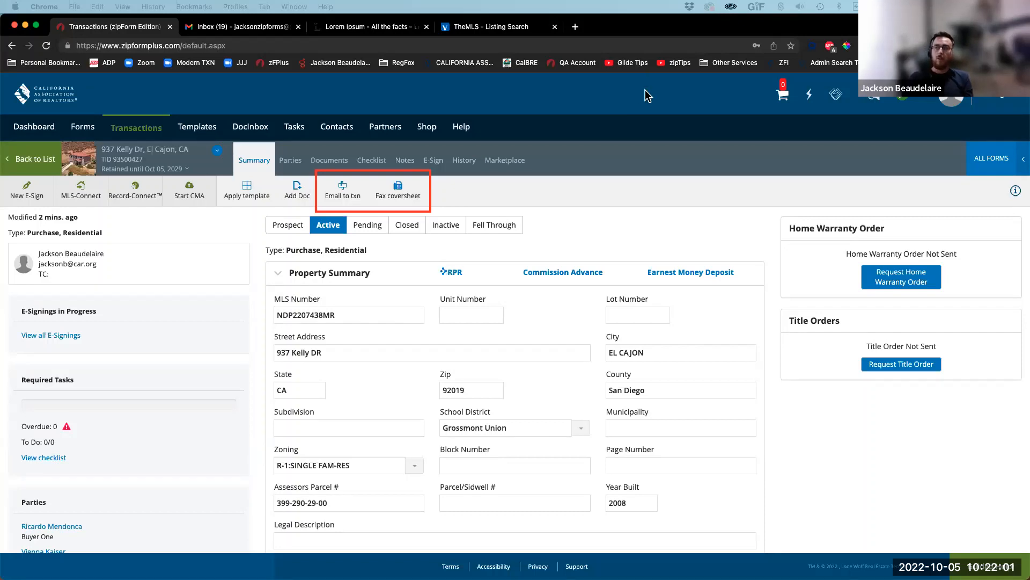
key(Escape)
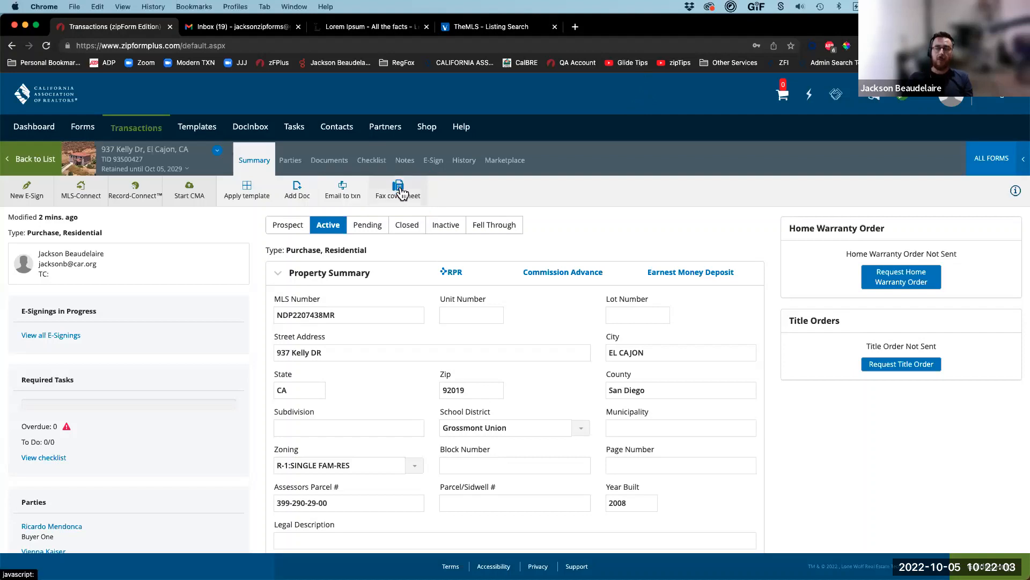
click(400, 192)
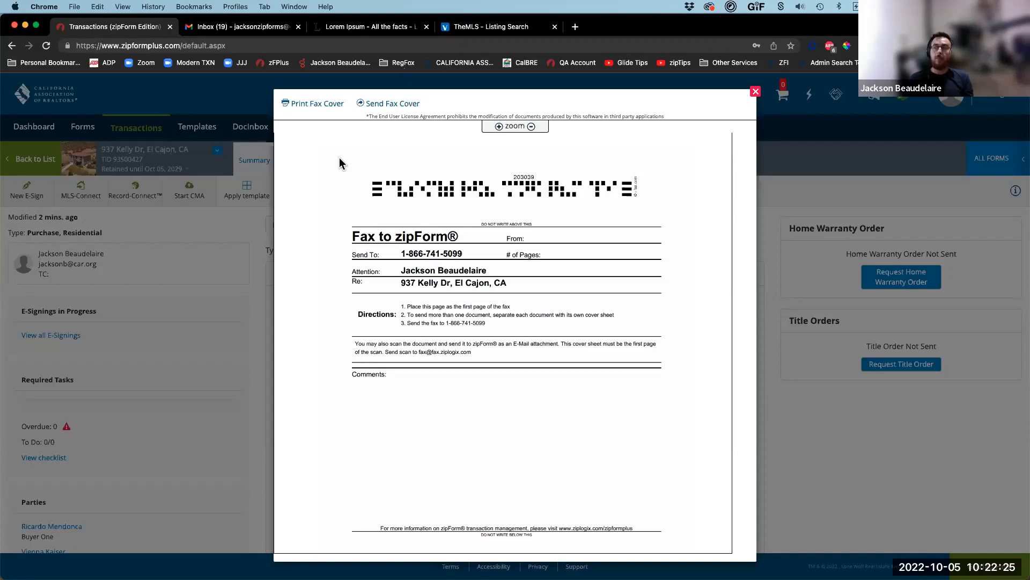
mouse_move(339, 158)
mouse_down()
mouse_move(579, 214)
mouse_move(690, 219)
mouse_move(649, 204)
mouse_up()
mouse_move(312, 131)
mouse_down()
mouse_move(526, 423)
mouse_move(674, 543)
mouse_move(677, 529)
mouse_up()
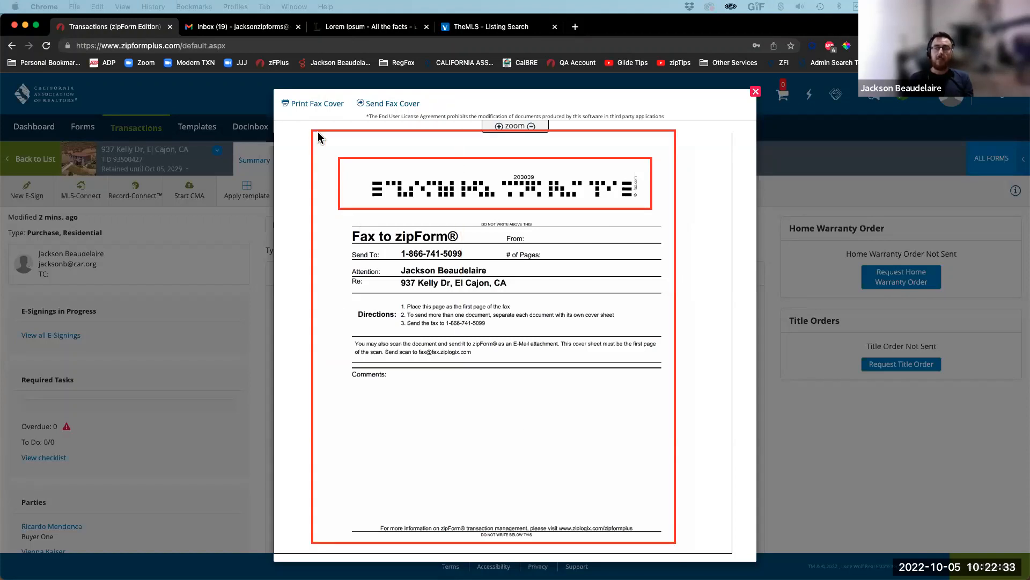
drag(311, 130, 655, 511)
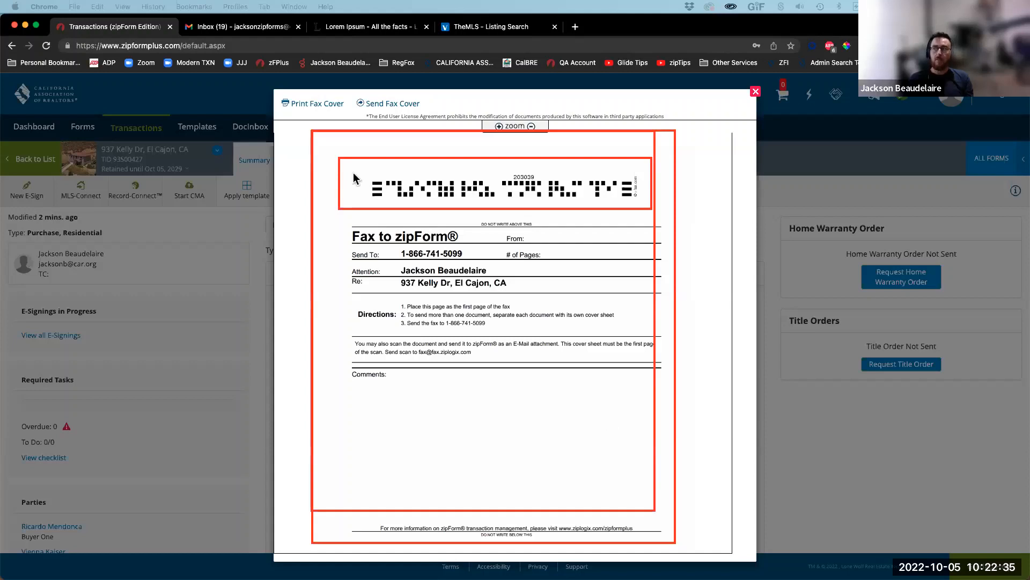
drag(319, 144, 484, 210)
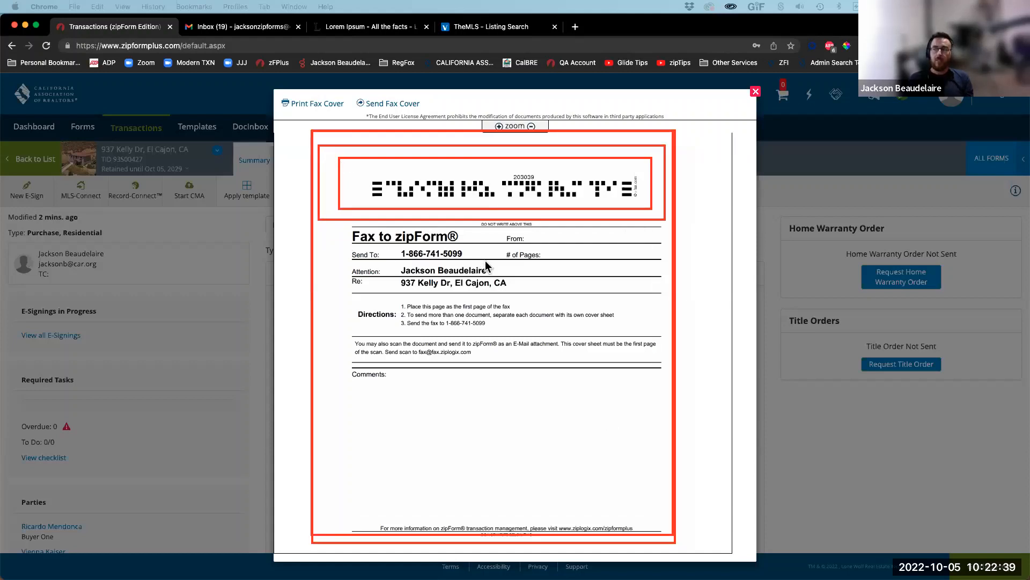
drag(330, 244, 486, 262)
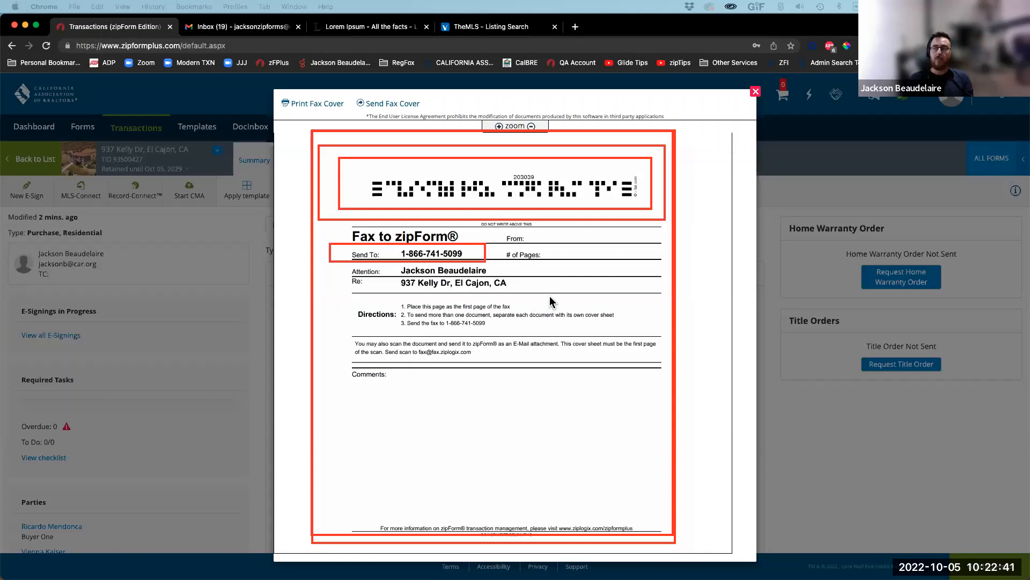
drag(346, 275, 550, 297)
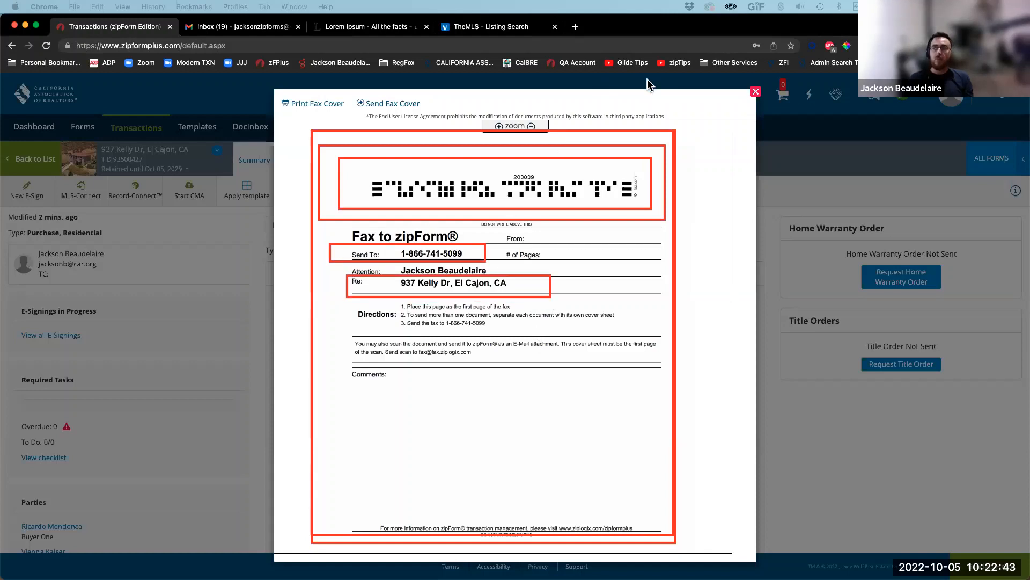
click(644, 98)
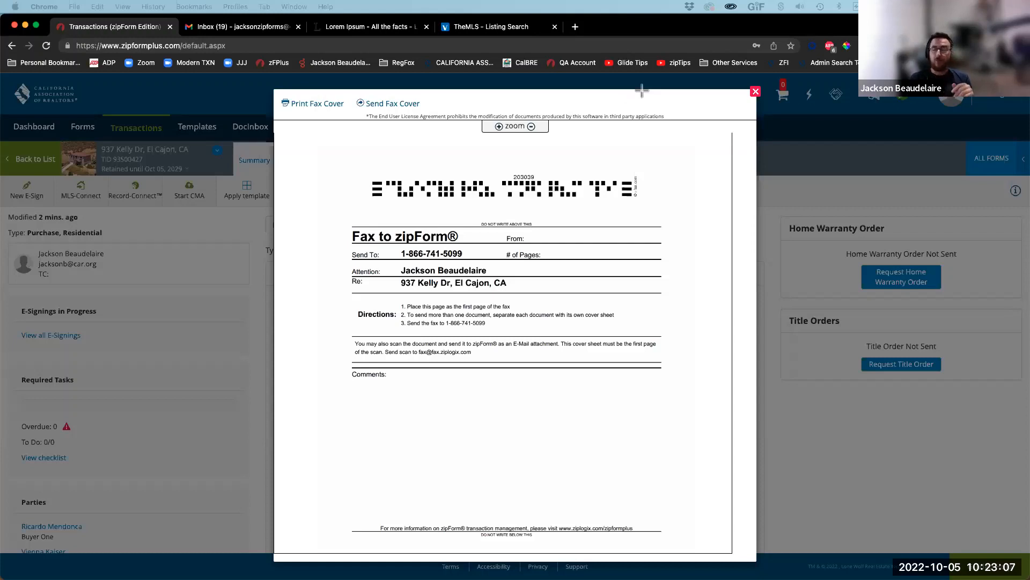
click(756, 92)
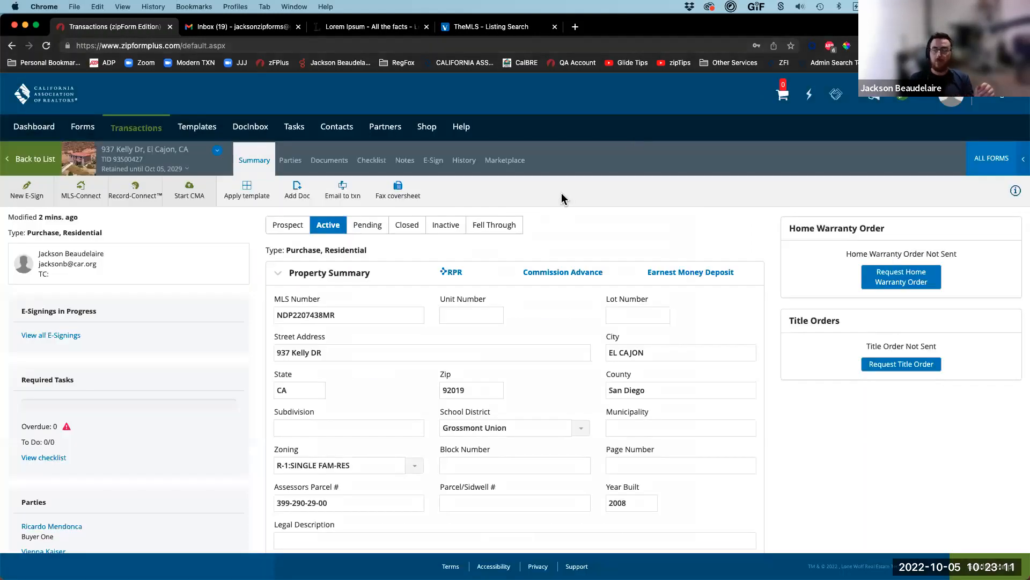
click(343, 193)
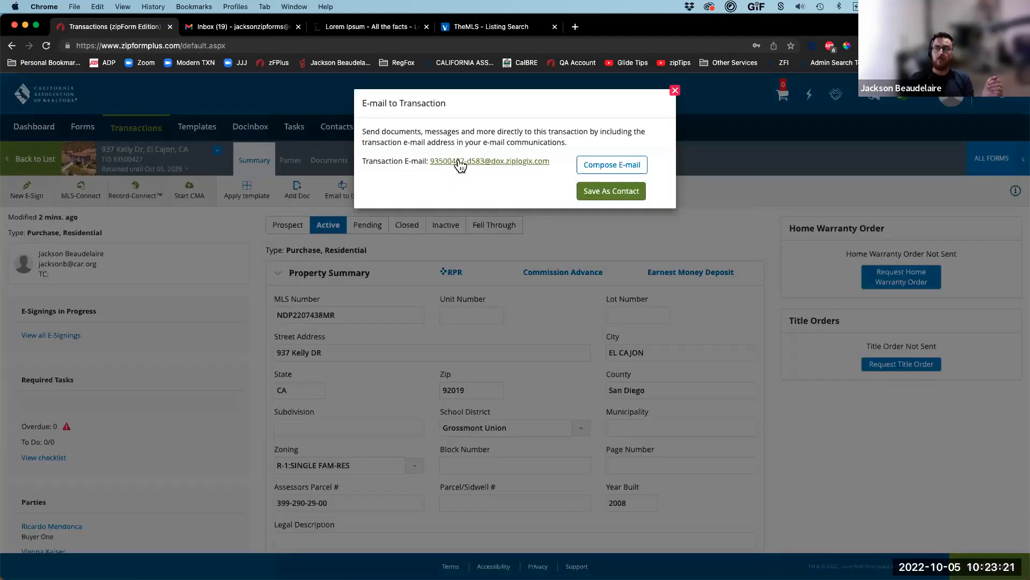
scroll(460, 162, up, 5)
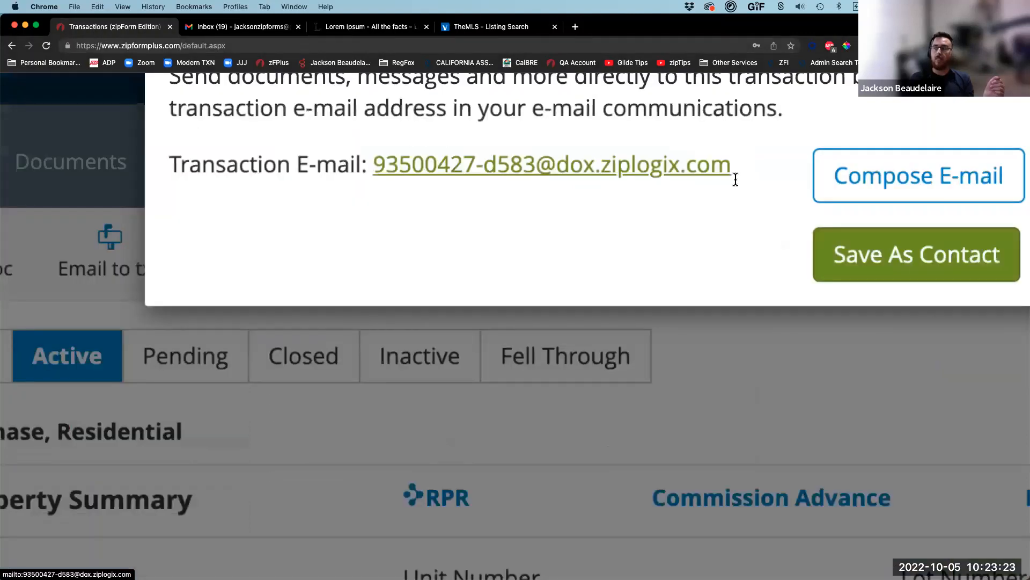
scroll(735, 178, up, 2)
scroll(388, 164, right, 2)
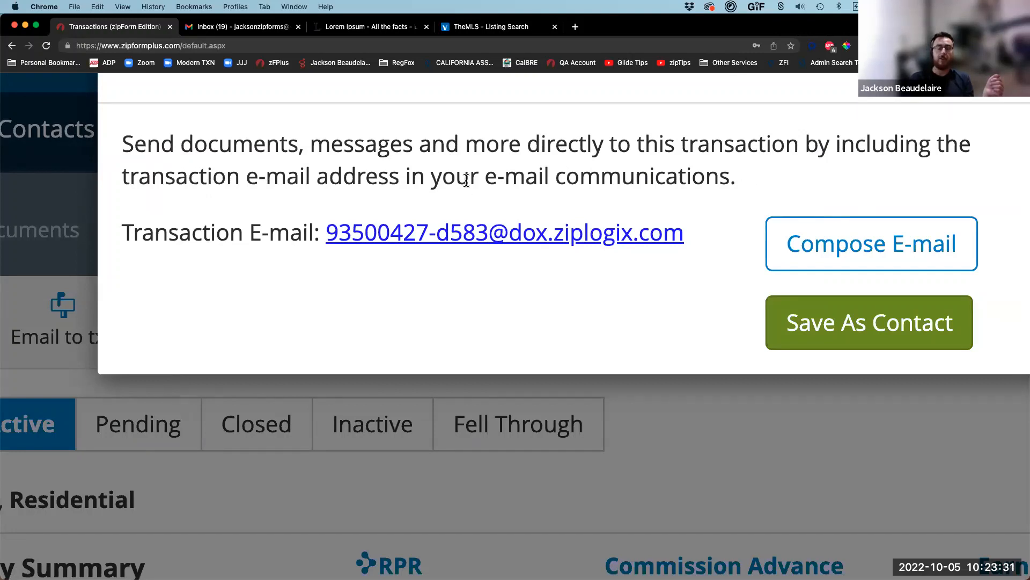
scroll(553, 215, right, 2)
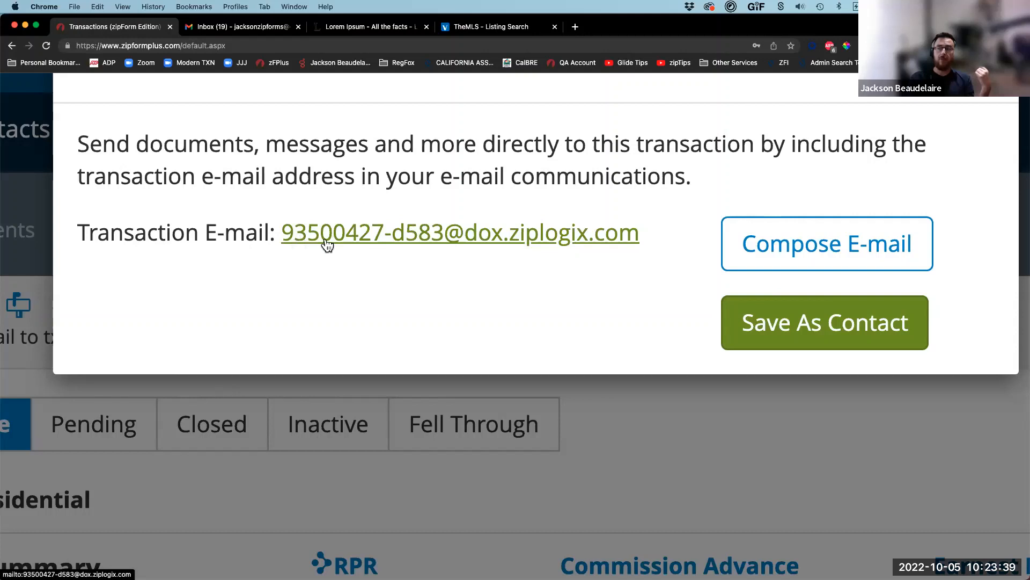
scroll(330, 236, left, 1)
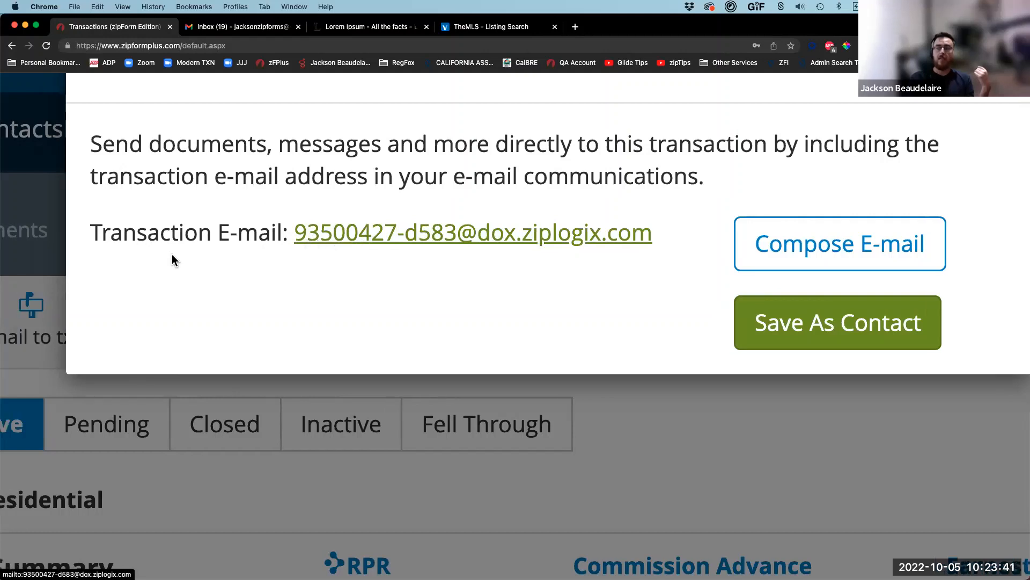
scroll(172, 255, left, 10)
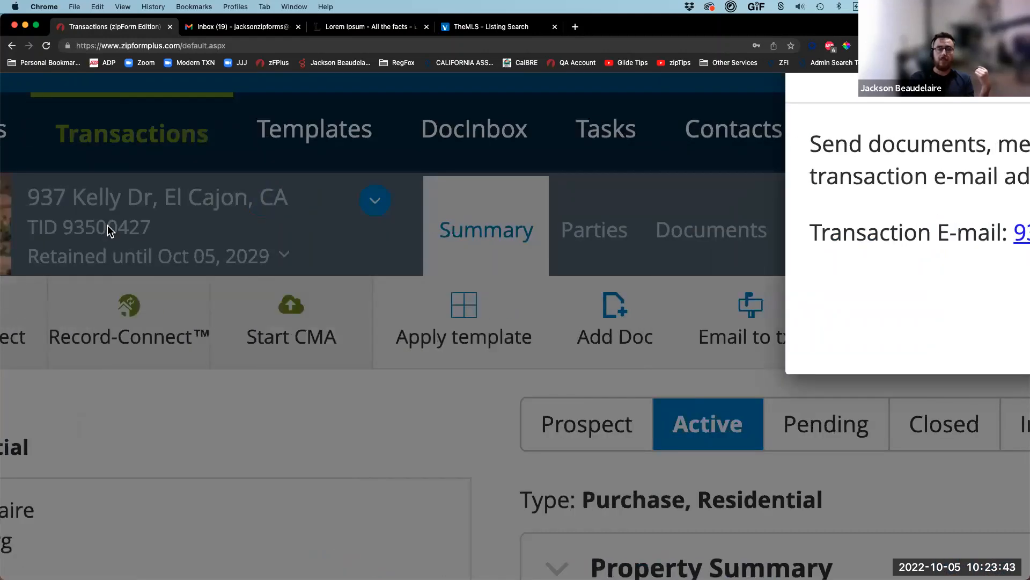
scroll(110, 230, right, 9)
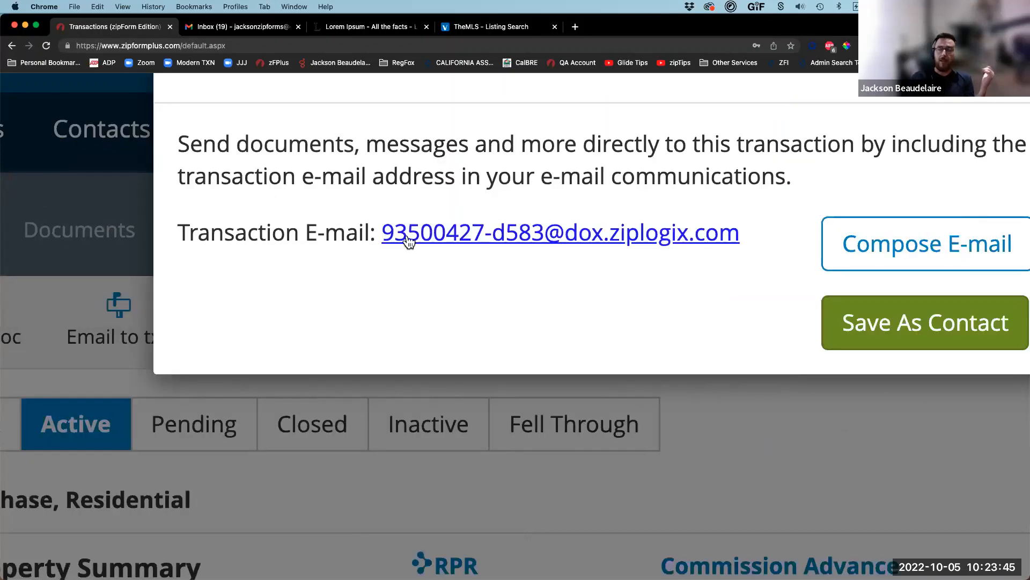
scroll(376, 233, right, 1)
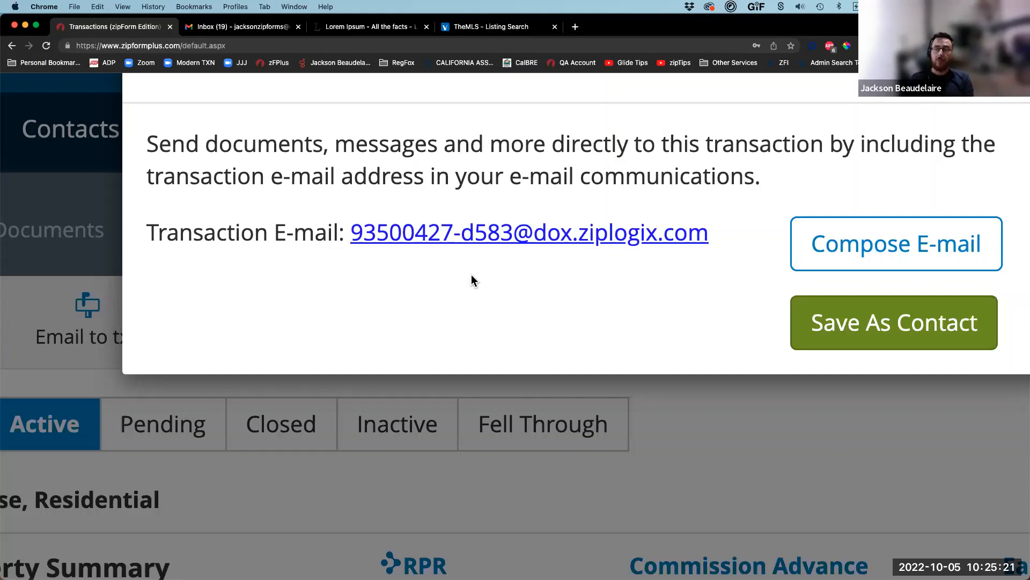
Step: Copy the transaction e-mail address and add yourself as the new message's recipient
right_click(464, 240)
click(502, 308)
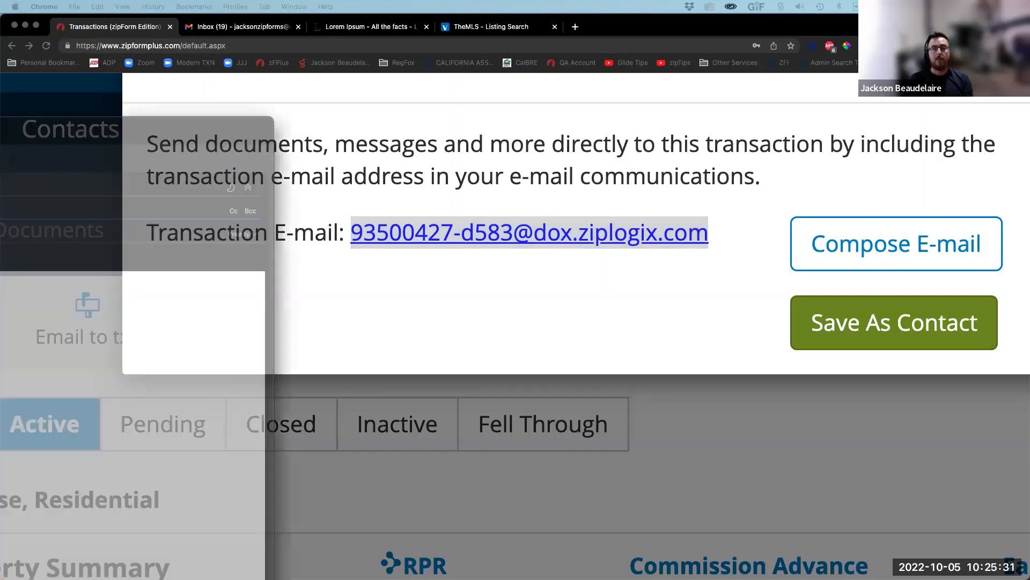
drag(0, 127, 231, 132)
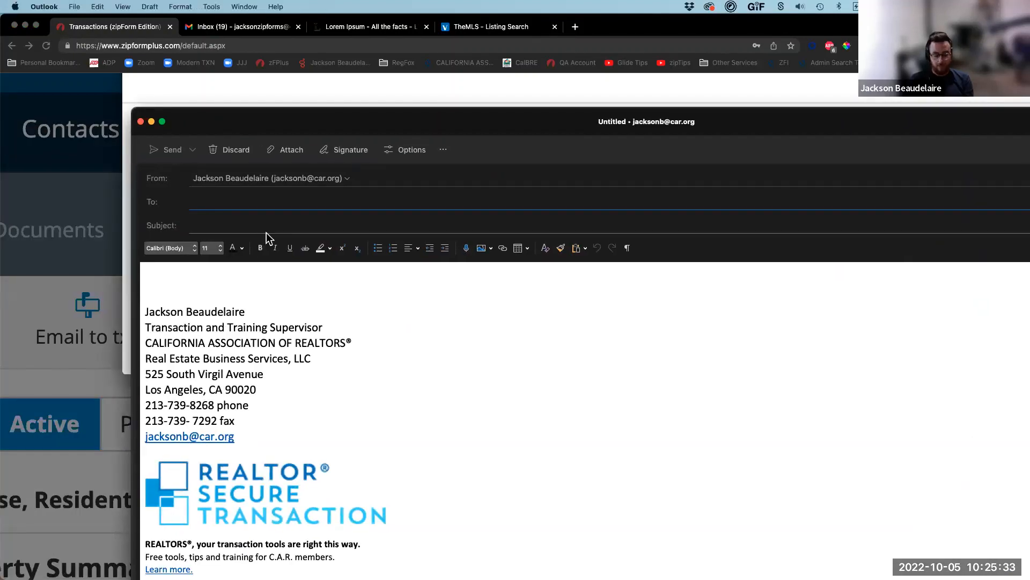
text(jackson)
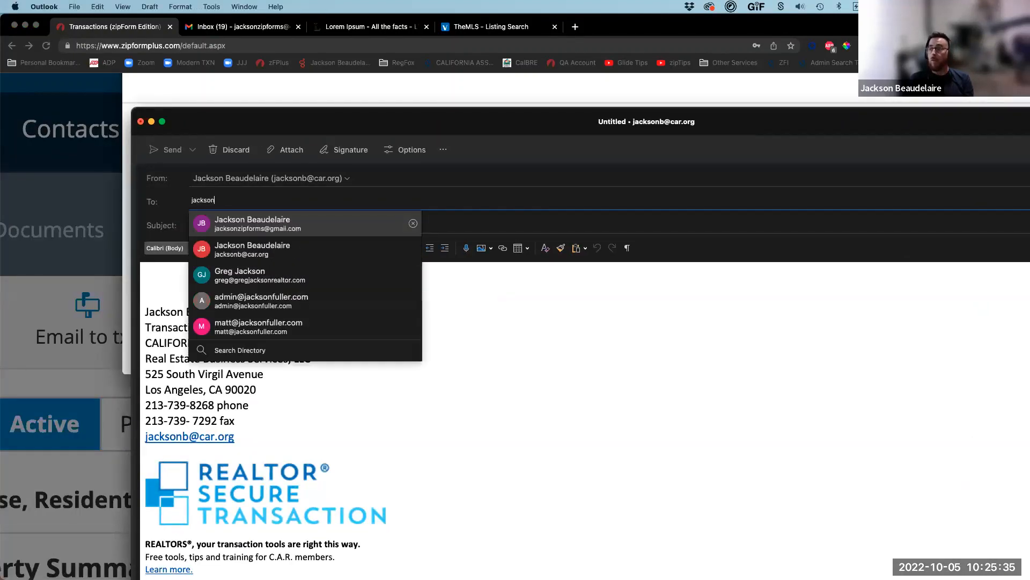
click(258, 220)
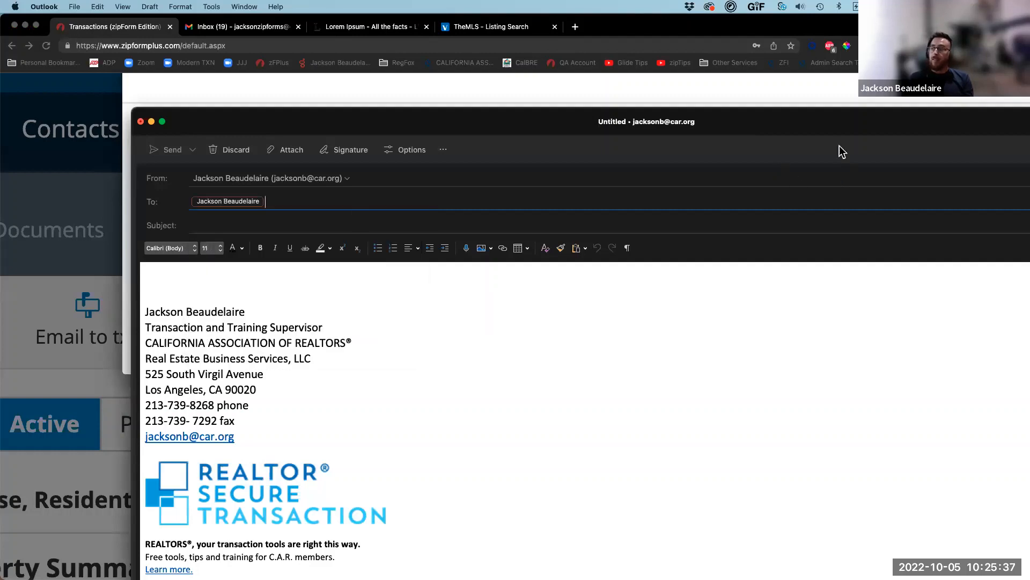
Step: Paste the transaction address into Cc and set the subject 'Talk about the deal'
double_click(840, 118)
click(992, 110)
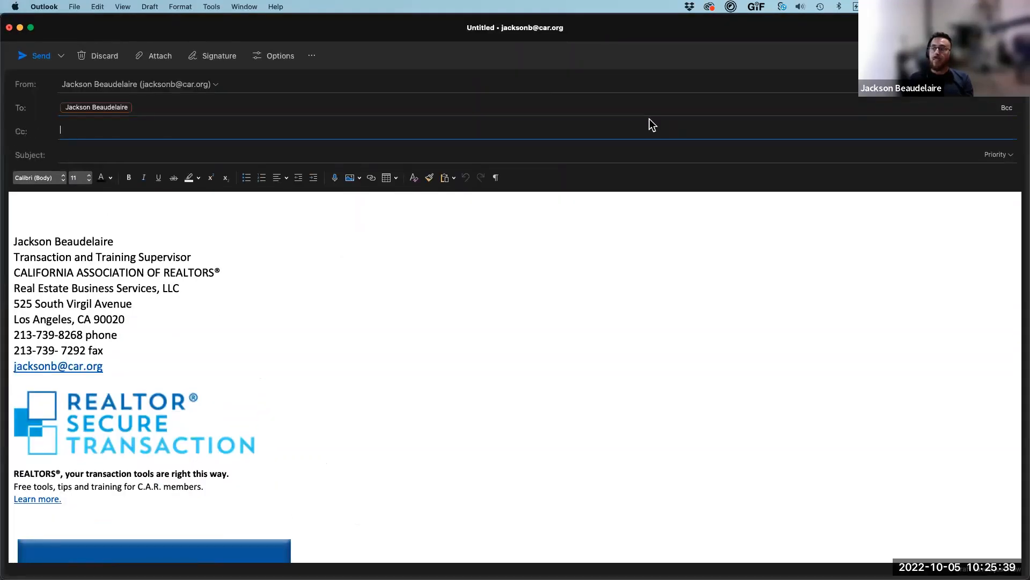
key(super+v)
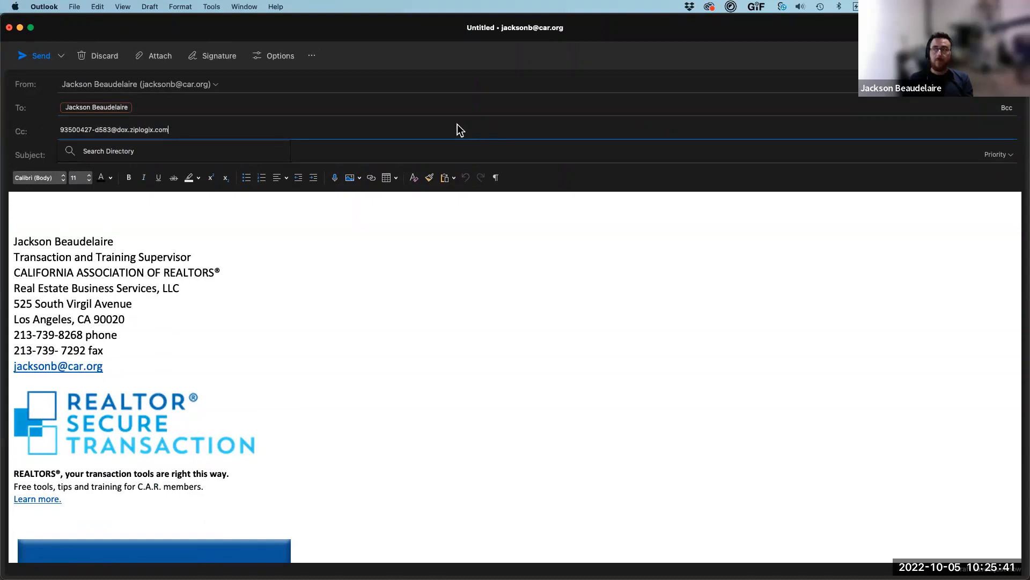
key(Tab)
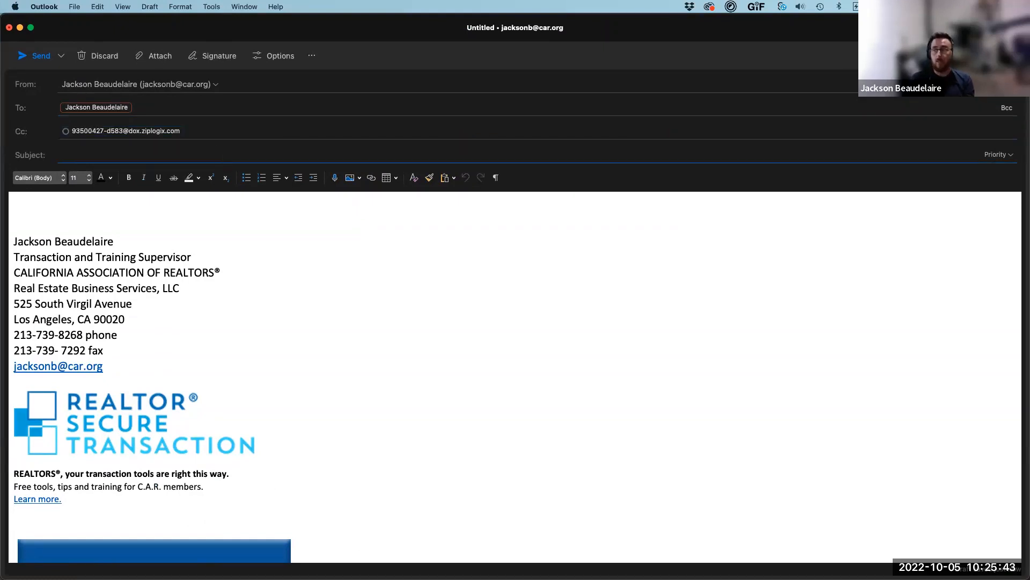
text(Talk about th)
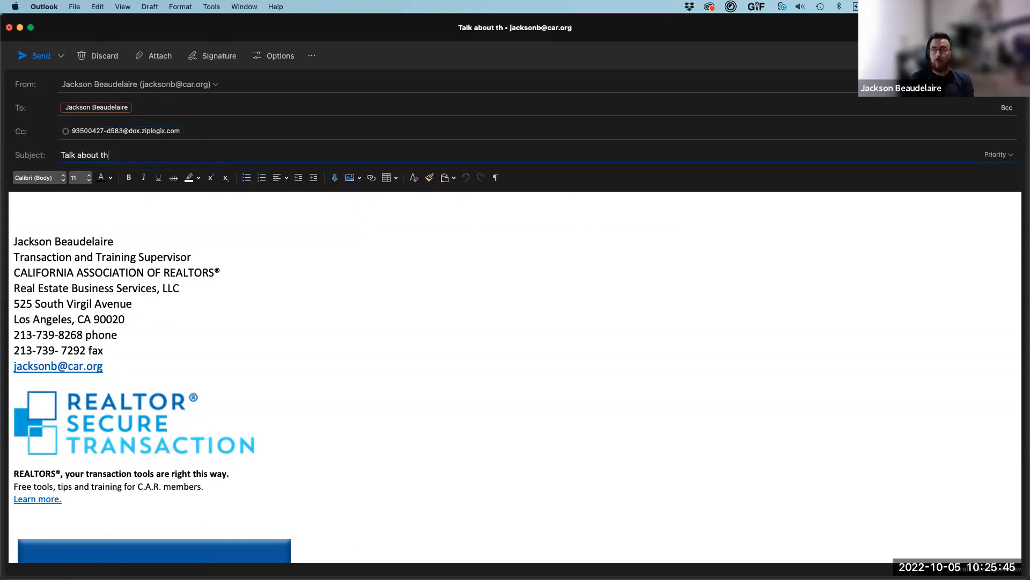
text(e dea)
text(l)
key(Tab)
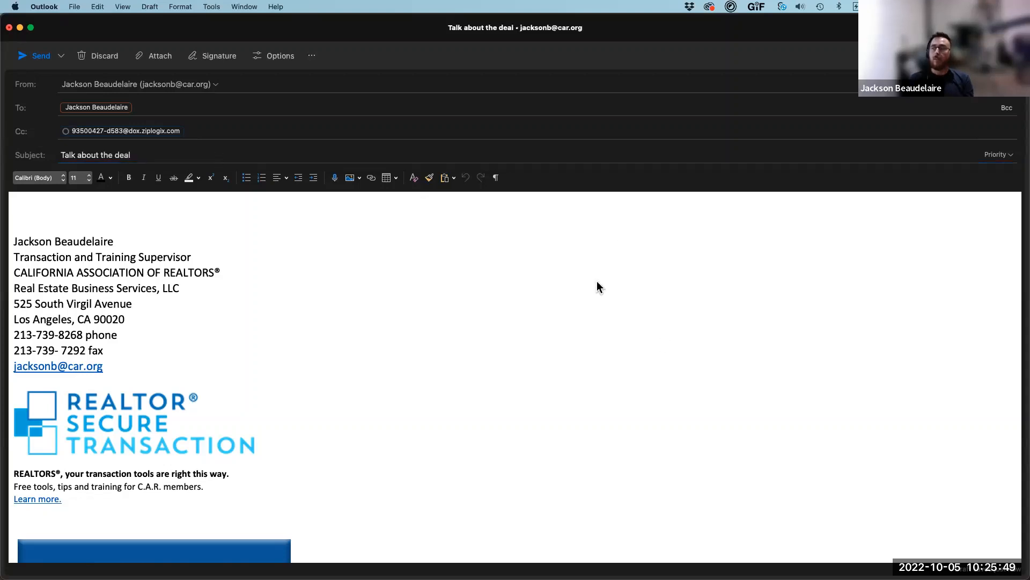
key(super+Tab)
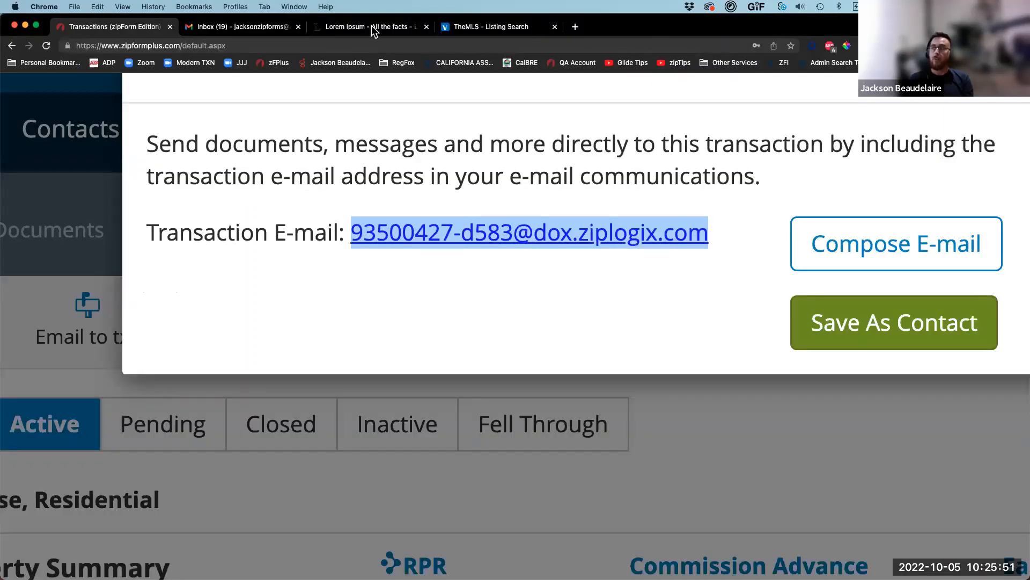
Step: Paste two lipsum.com paragraphs into the body and attach Pre-App.pdf (31.4 KB)
click(371, 25)
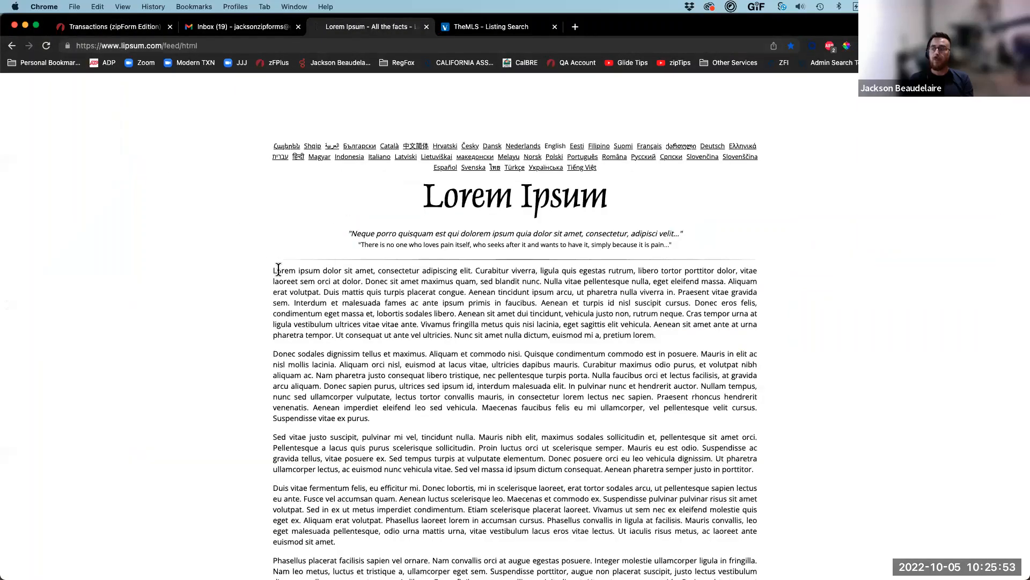
shift+click(372, 418)
key(super+c)
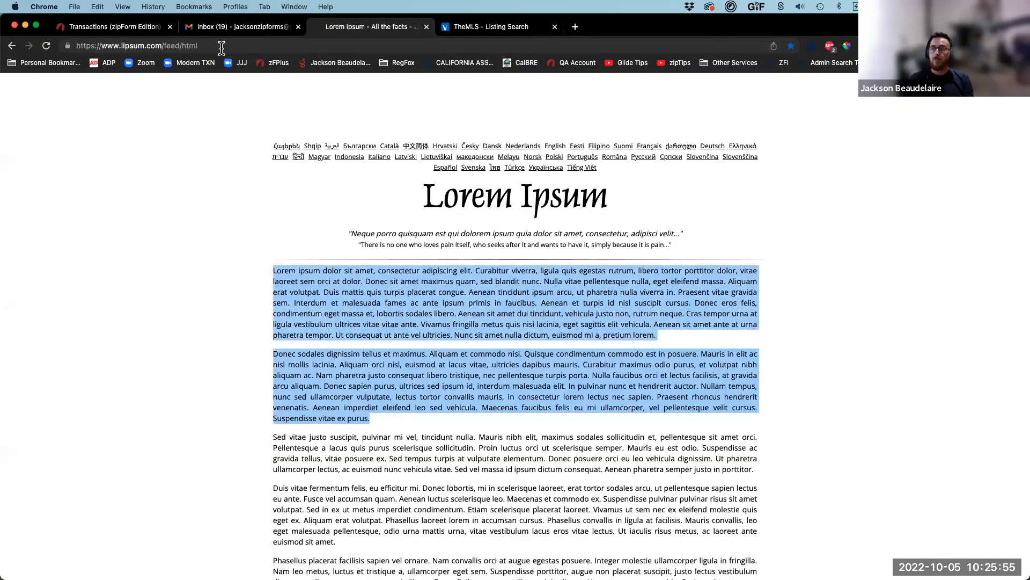
key(super+Tab)
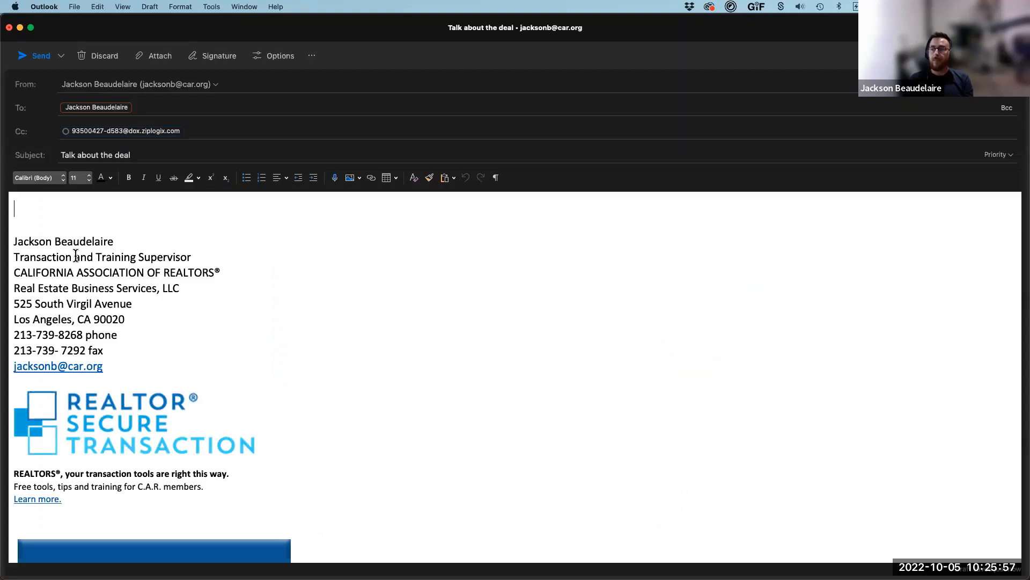
key(super+v)
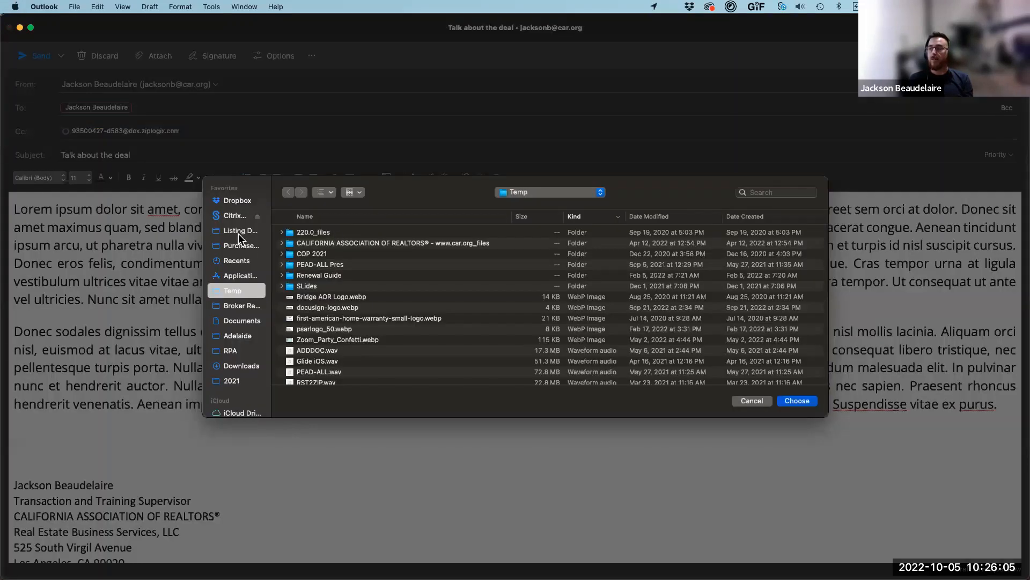
click(231, 245)
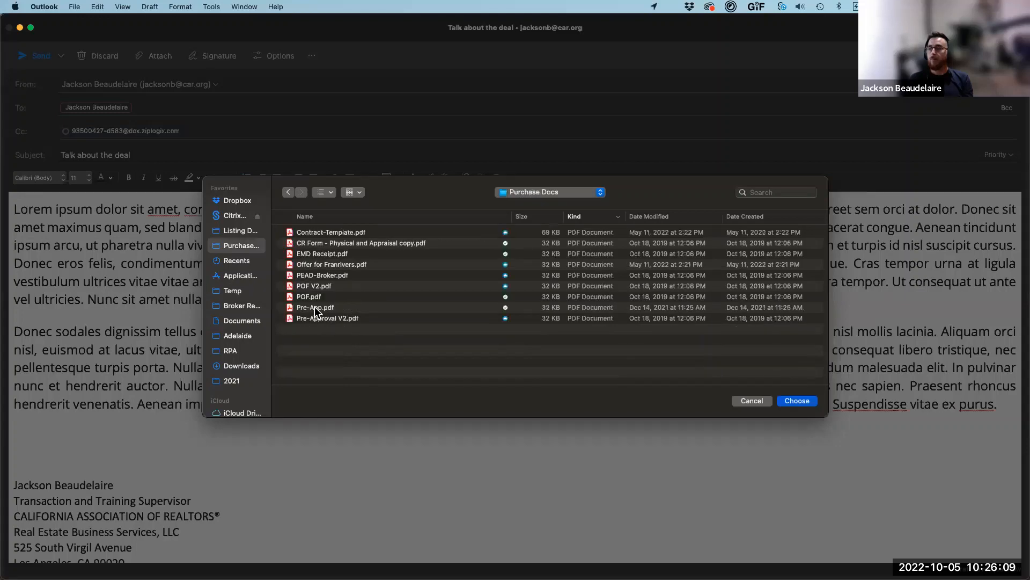
double_click(315, 307)
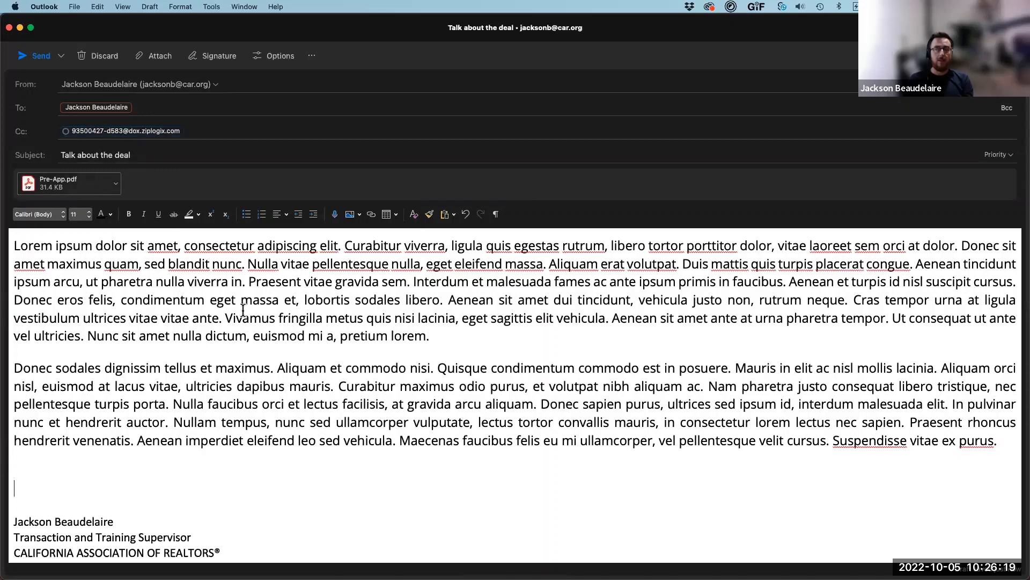
click(36, 56)
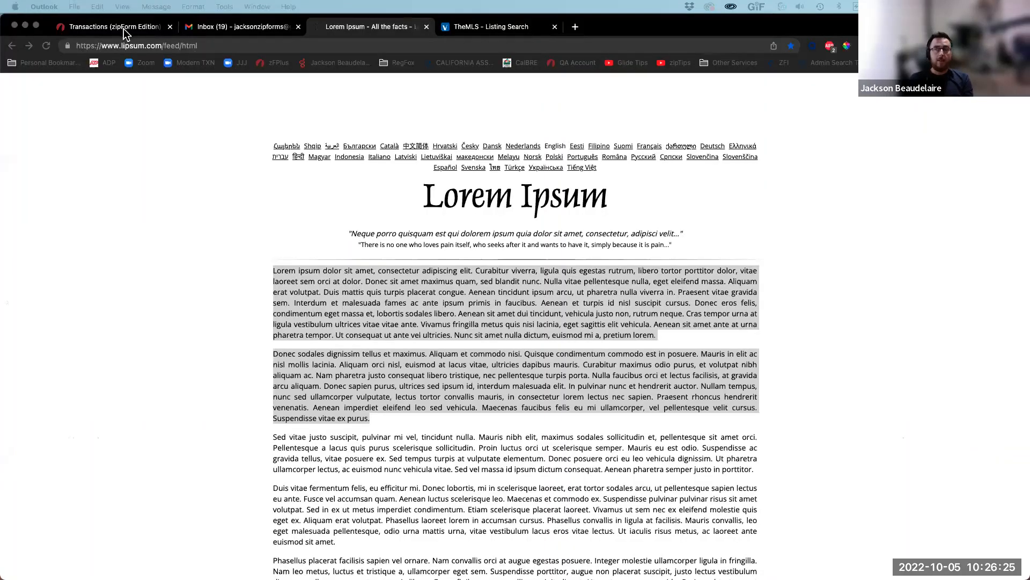
click(122, 28)
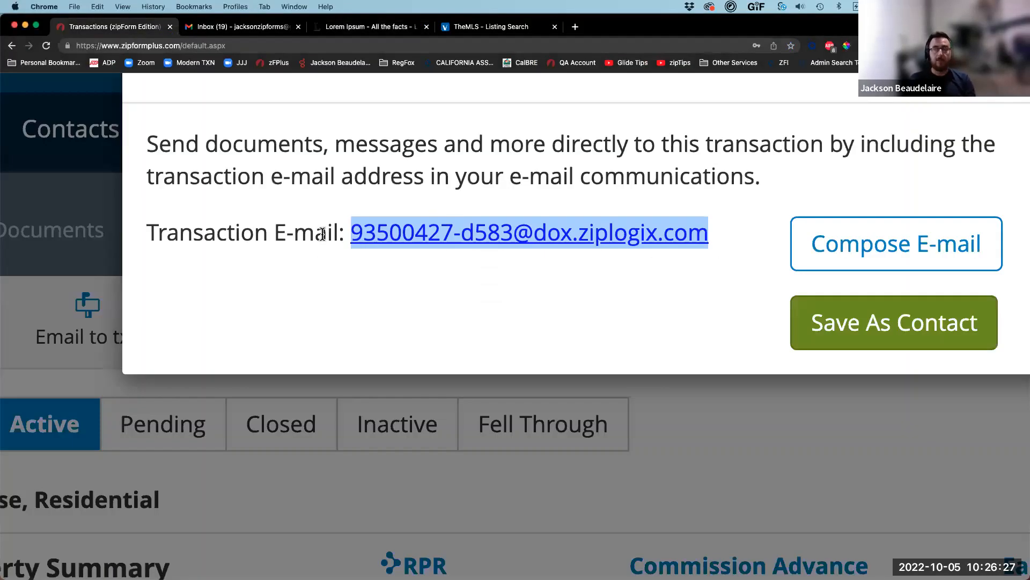
scroll(269, 274, down, 5)
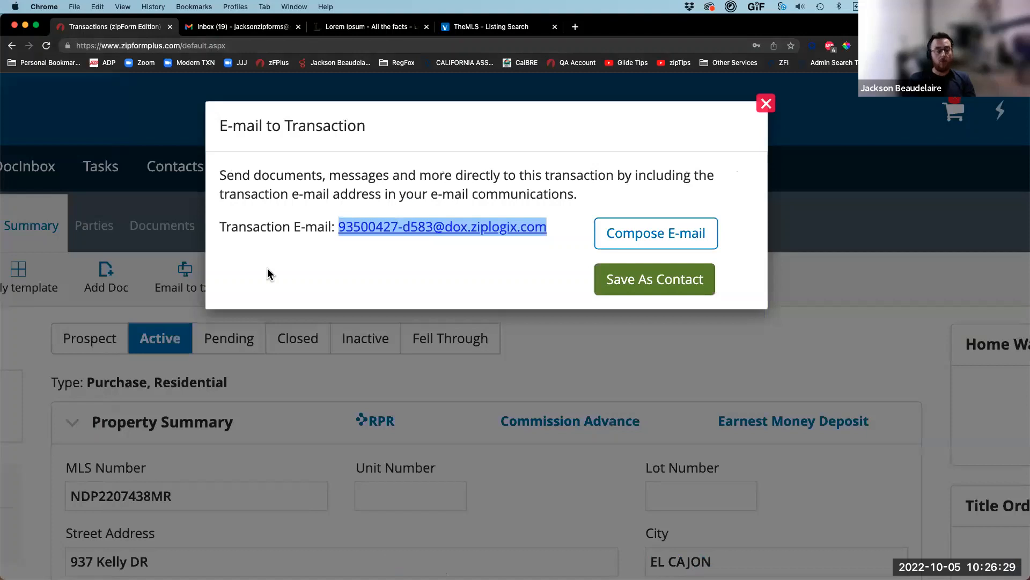
scroll(270, 274, down, 5)
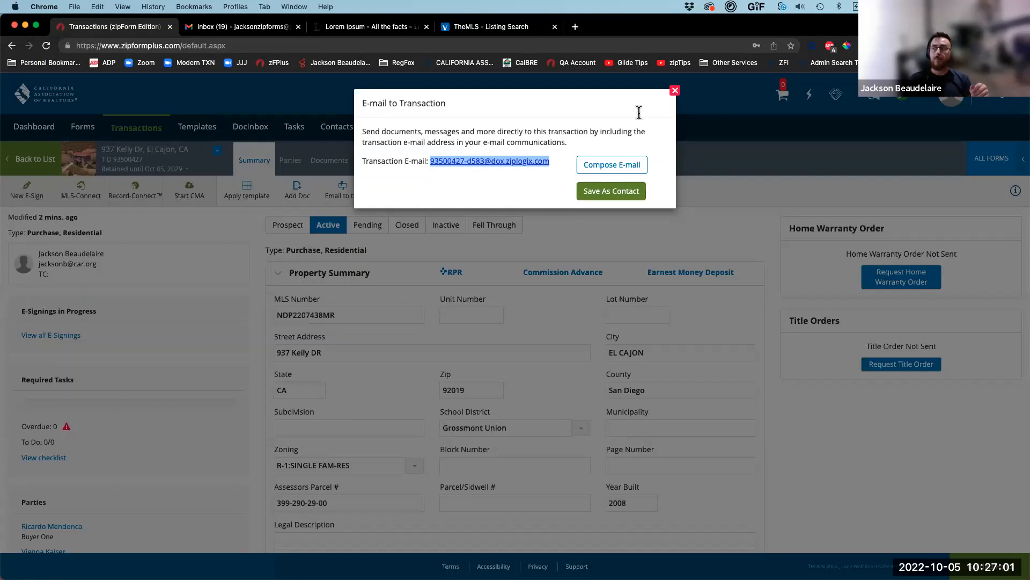
click(306, 239)
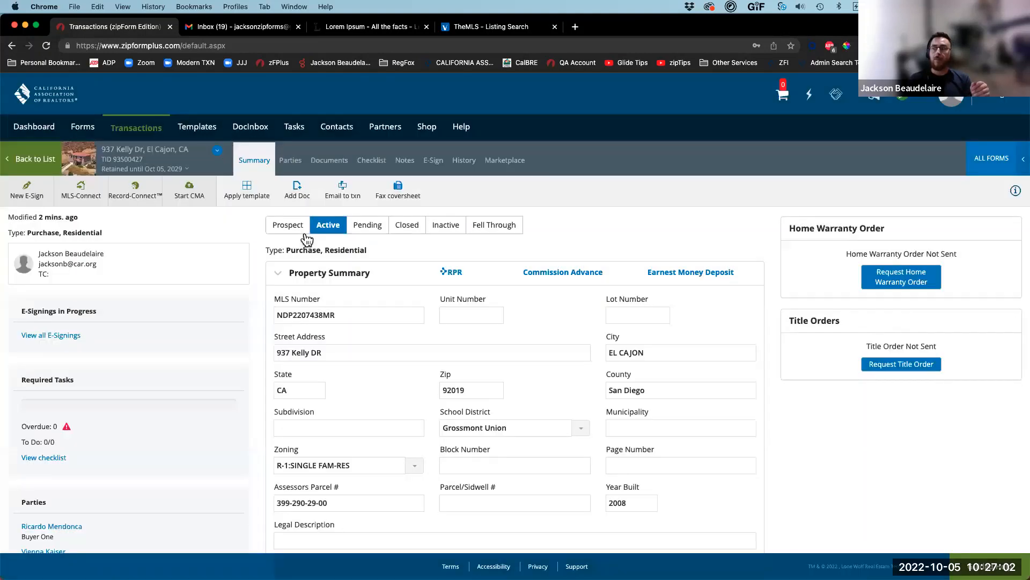
click(325, 167)
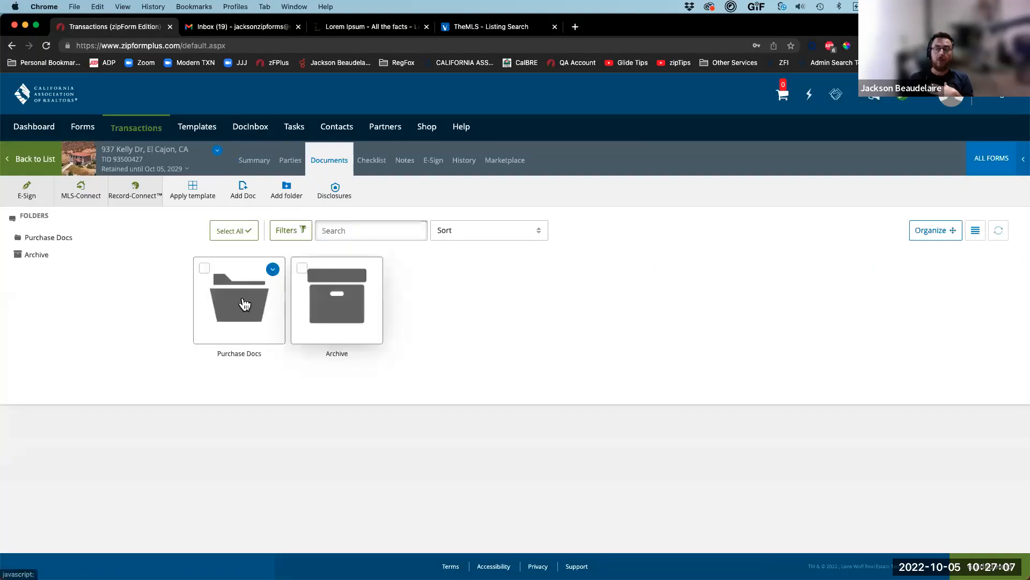
click(244, 304)
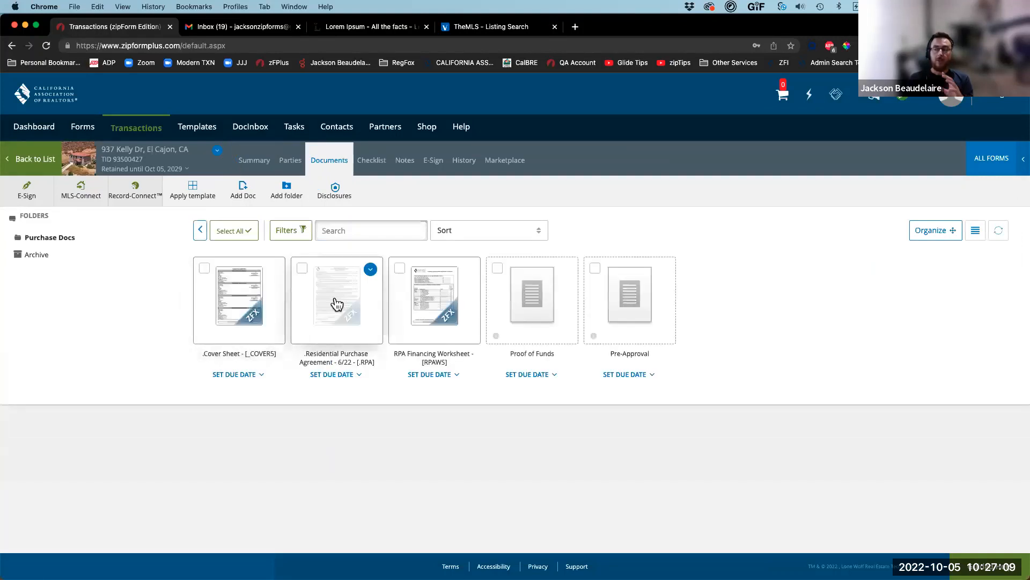
click(337, 304)
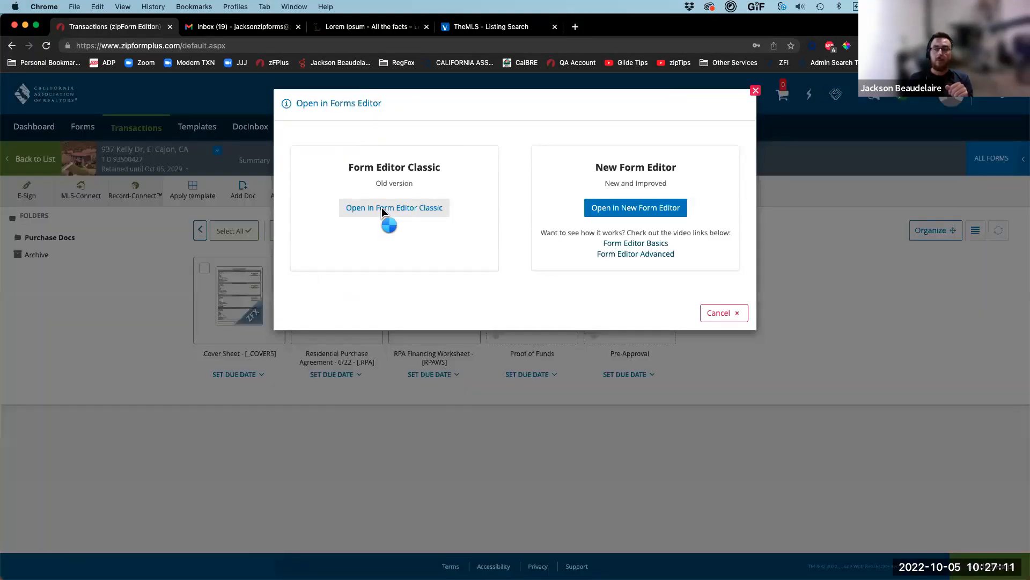
click(382, 207)
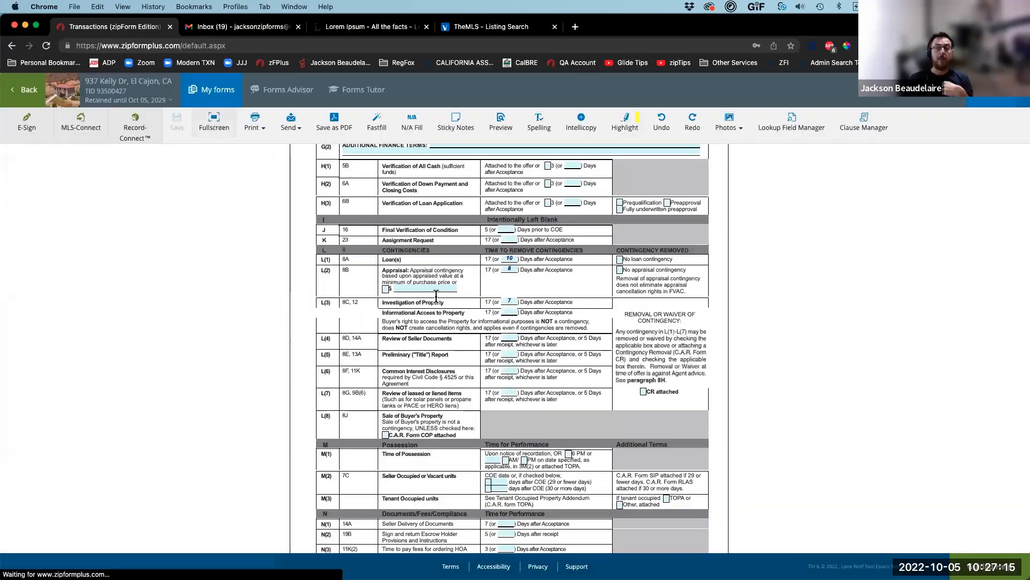
scroll(439, 311, down, 20)
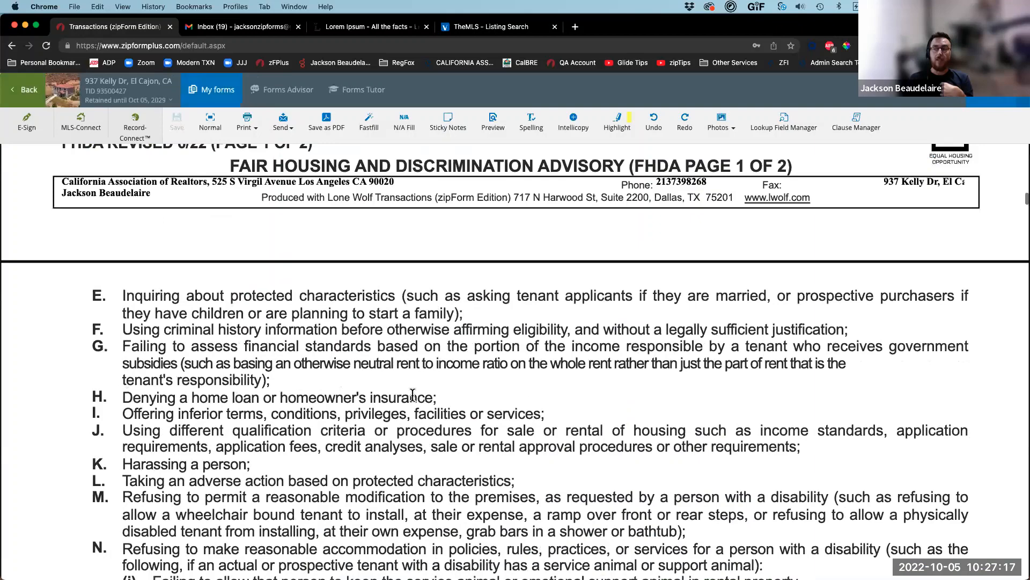
scroll(412, 398, down, 8)
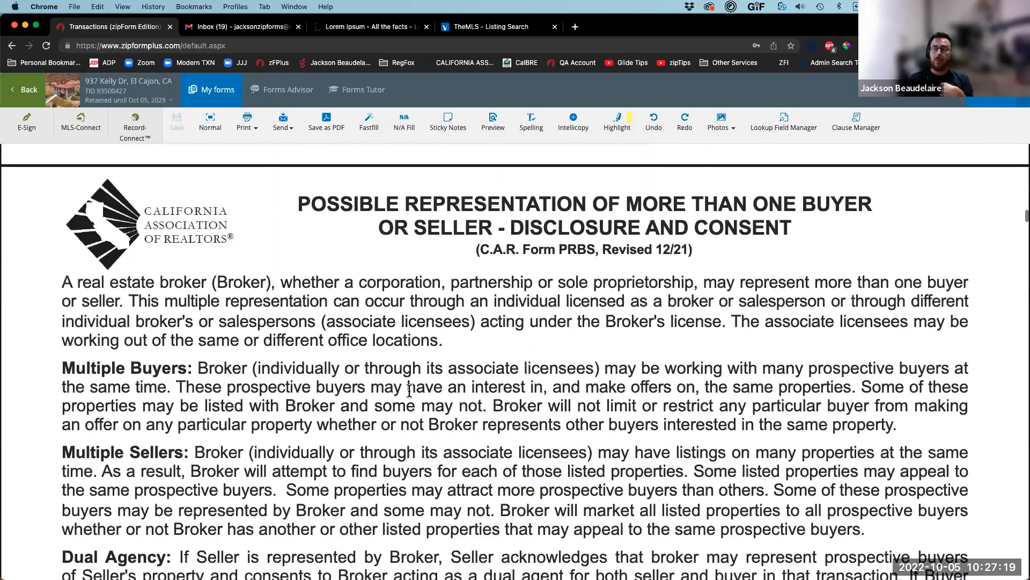
scroll(409, 394, down, 8)
scroll(409, 393, down, 10)
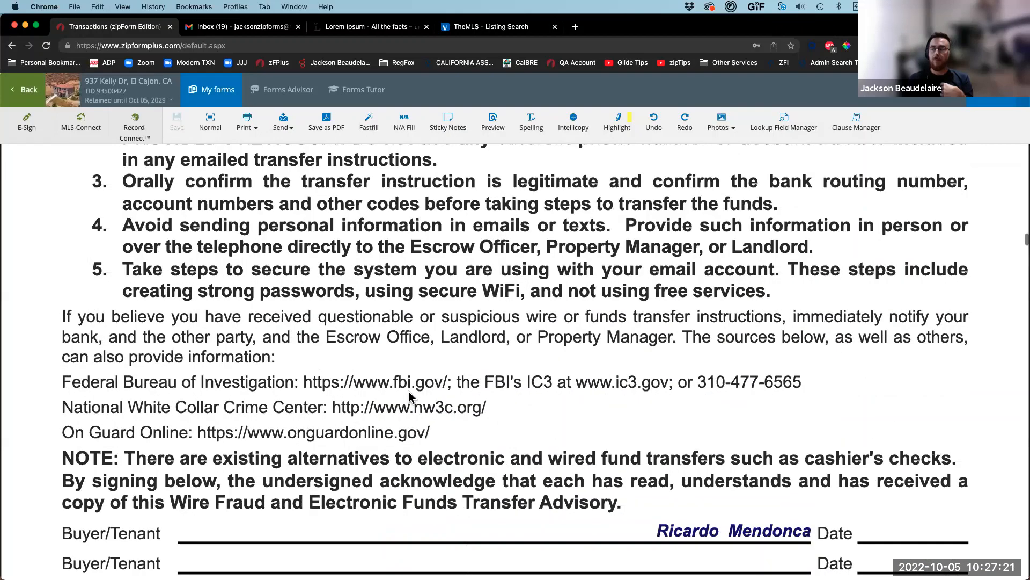
scroll(409, 391, down, 15)
scroll(547, 402, down, 3)
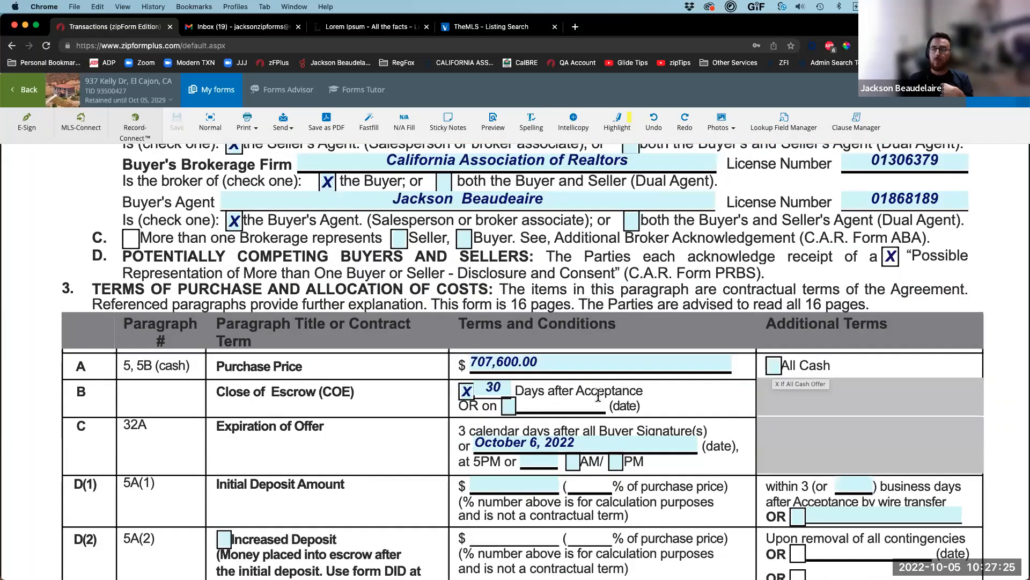
scroll(773, 375, down, 3)
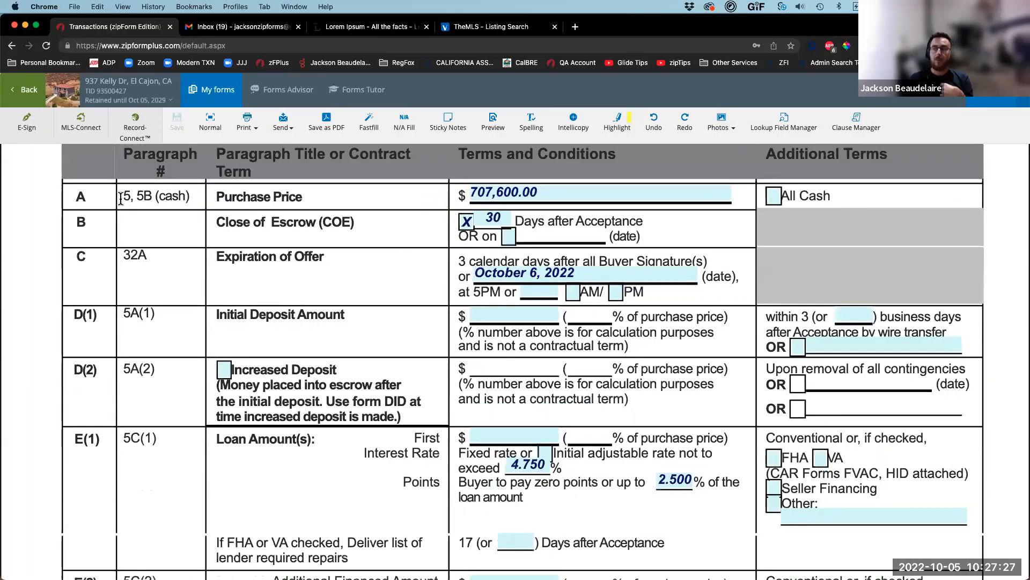
scroll(131, 412, down, 10)
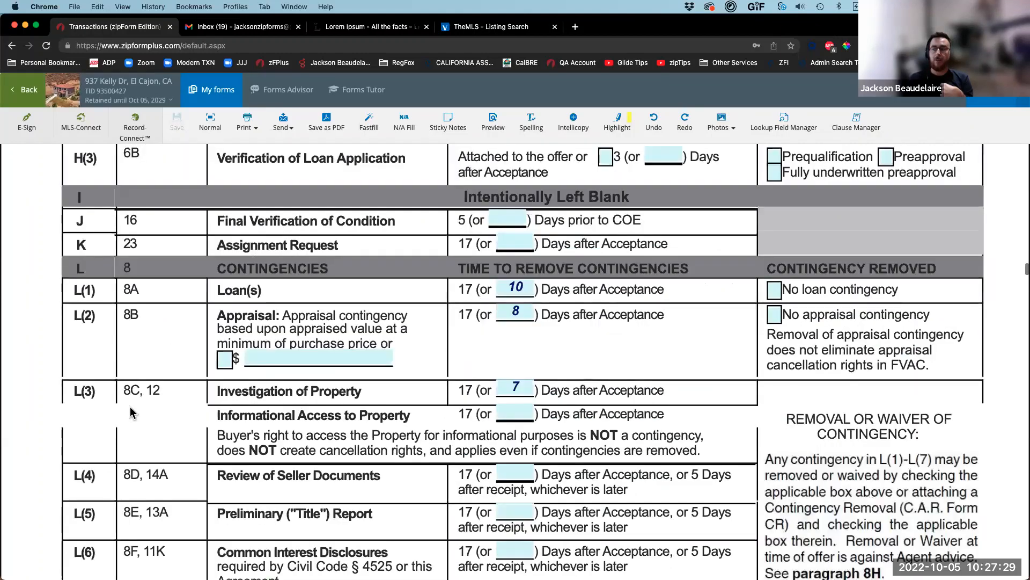
scroll(132, 412, down, 5)
scroll(130, 407, down, 10)
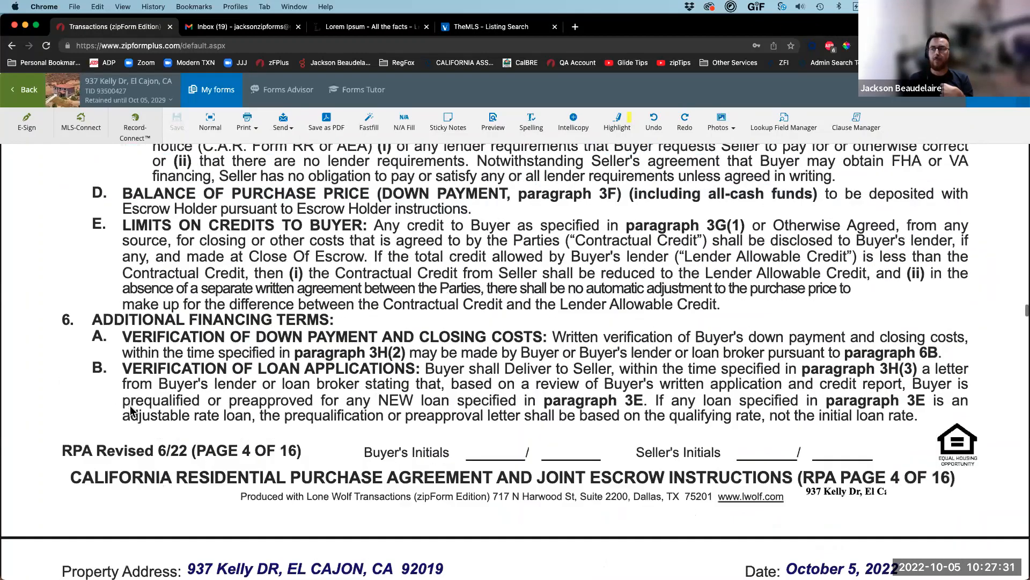
scroll(131, 411, up, 8)
scroll(130, 406, up, 5)
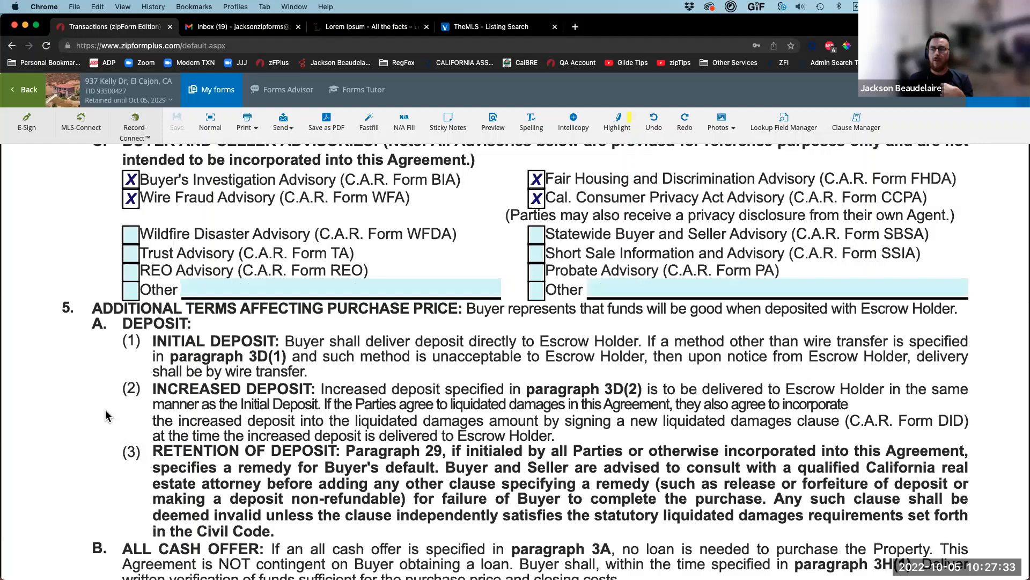
scroll(134, 399, down, 3)
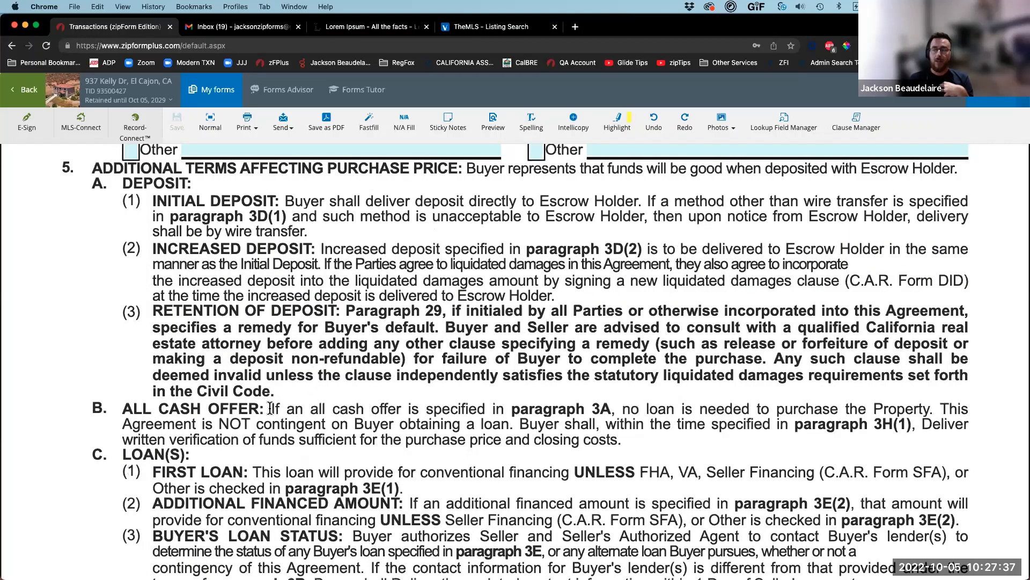
drag(272, 409, 539, 412)
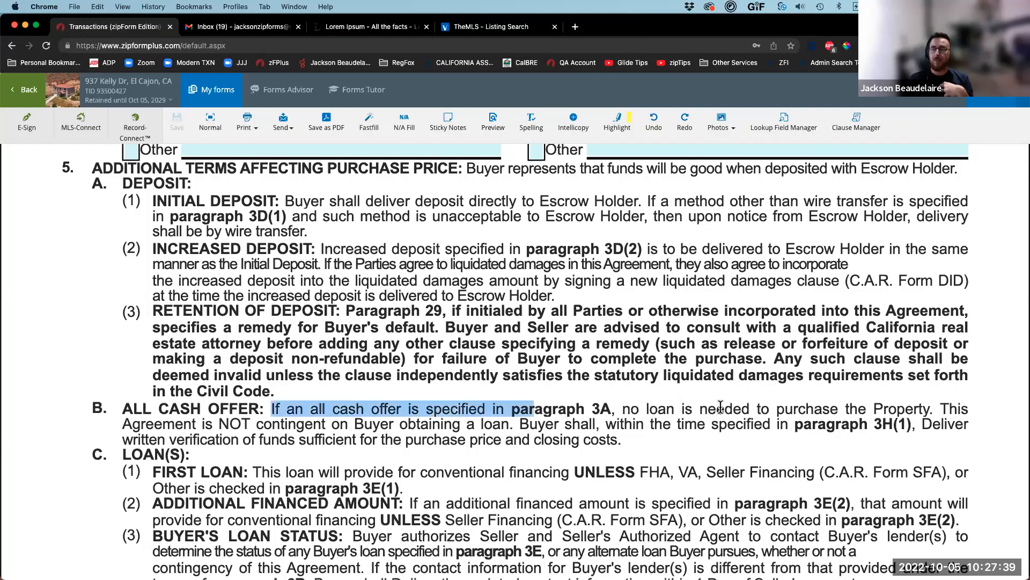
drag(721, 406, 791, 406)
drag(885, 404, 933, 406)
drag(424, 423, 230, 418)
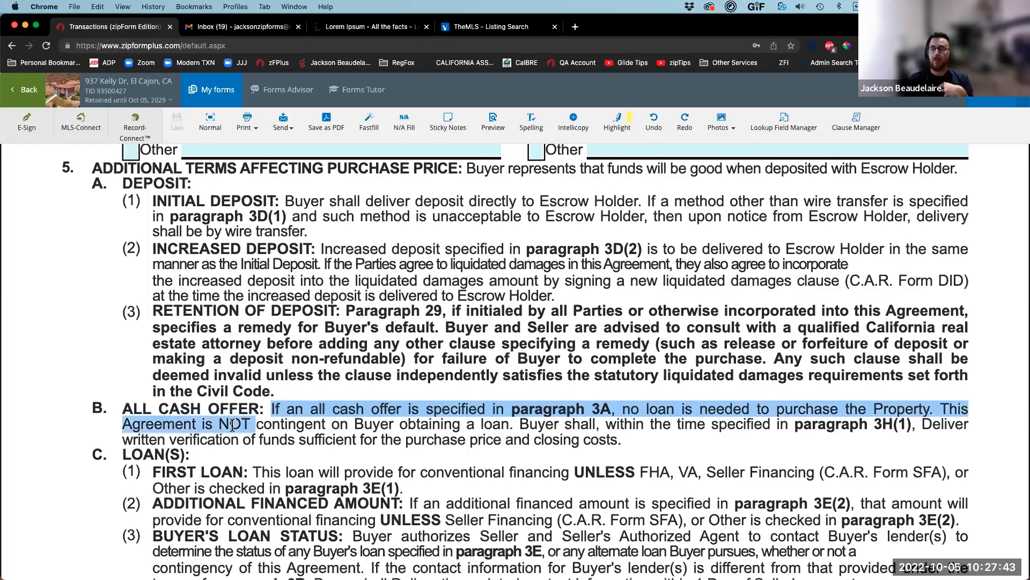
click(210, 422)
drag(346, 424, 516, 424)
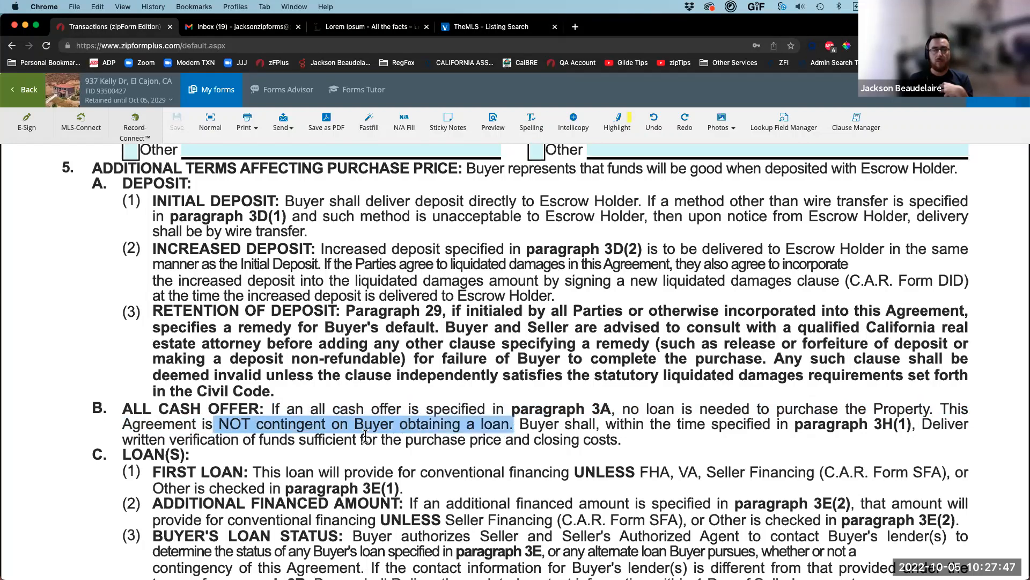
scroll(367, 441, up, 6)
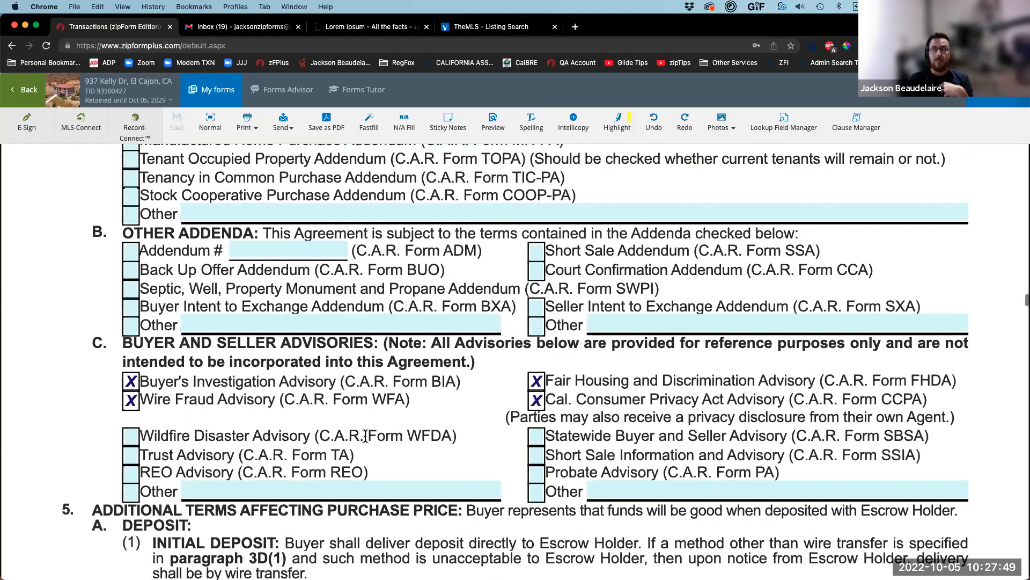
scroll(366, 435, up, 6)
scroll(373, 427, up, 7)
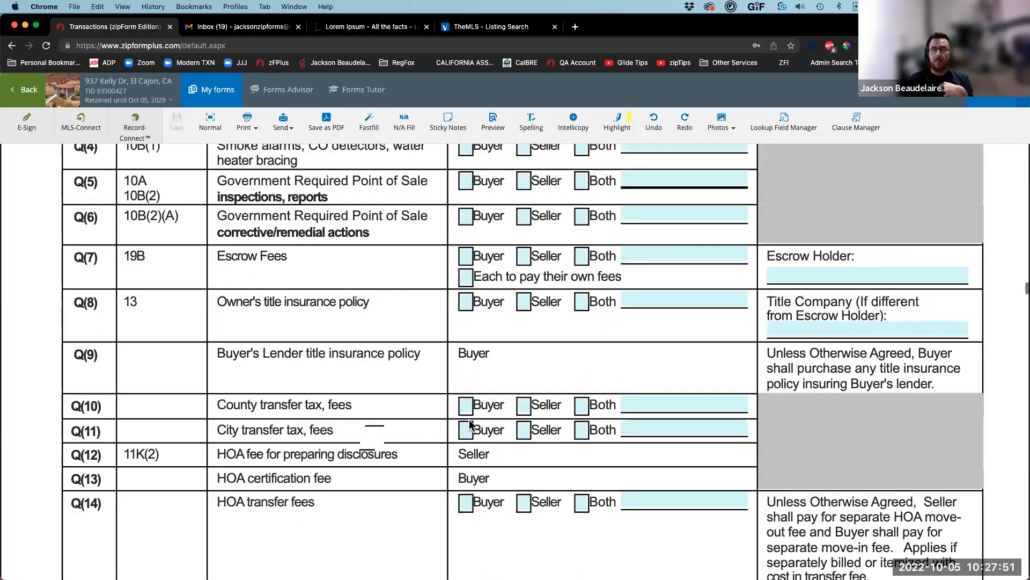
scroll(470, 419, up, 15)
scroll(470, 419, up, 7)
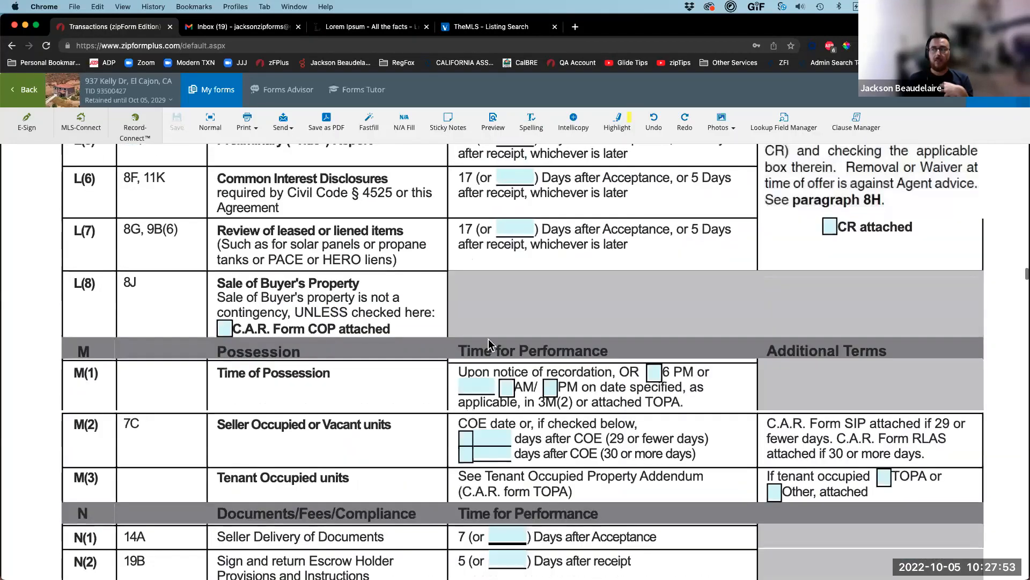
scroll(490, 337, up, 3)
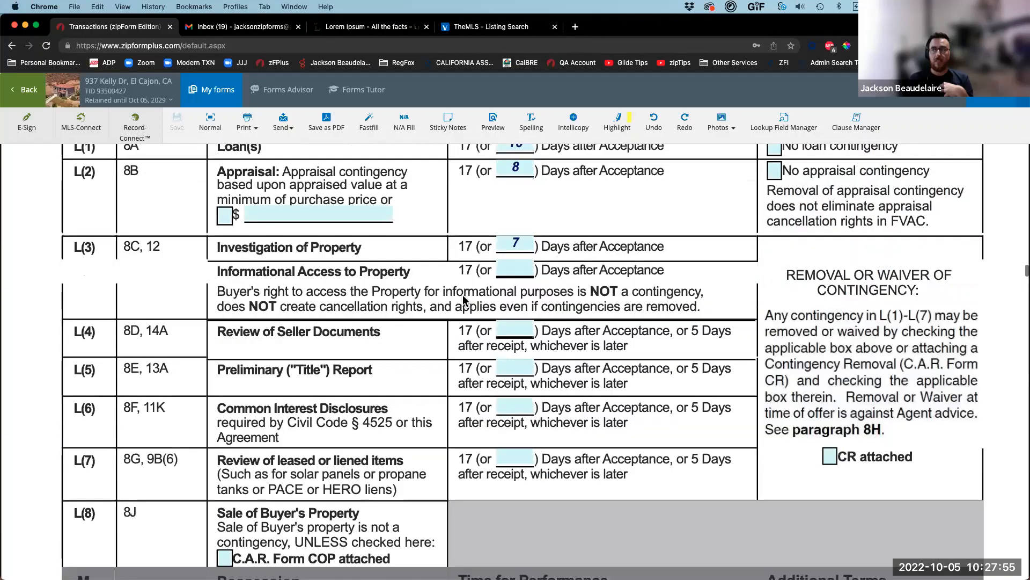
scroll(523, 361, up, 4)
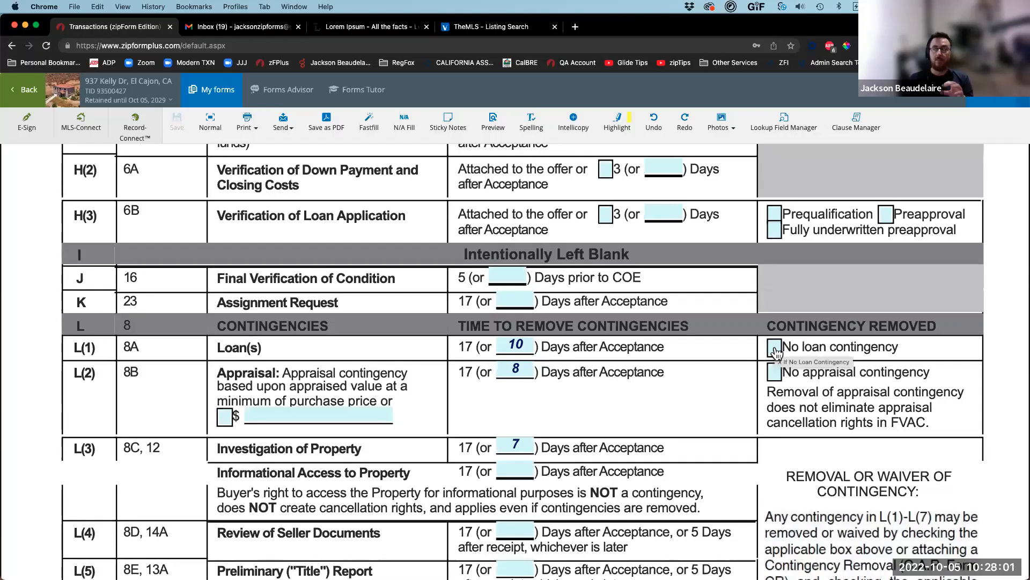
scroll(776, 352, up, 1)
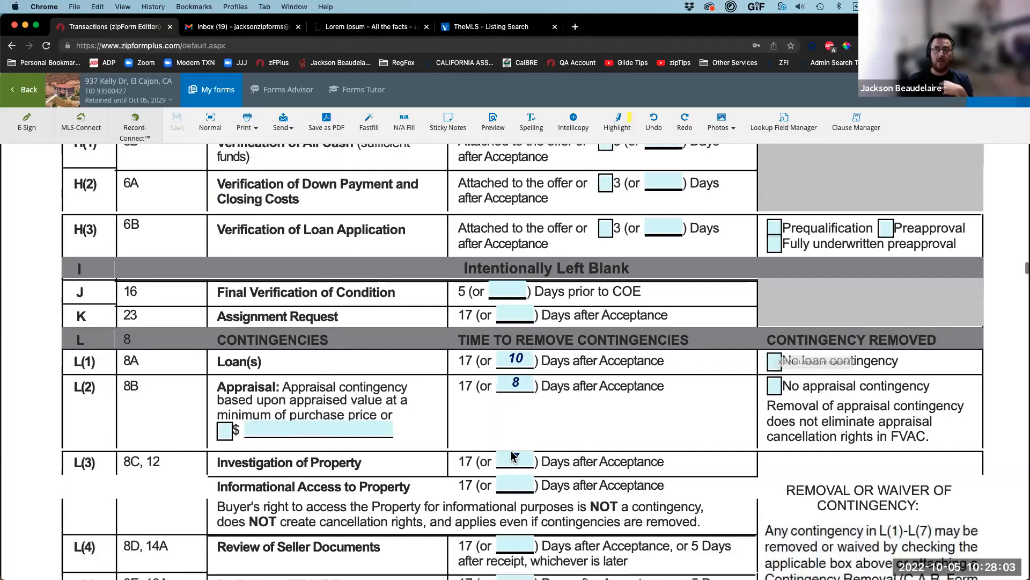
scroll(534, 378, up, 5)
scroll(534, 379, up, 10)
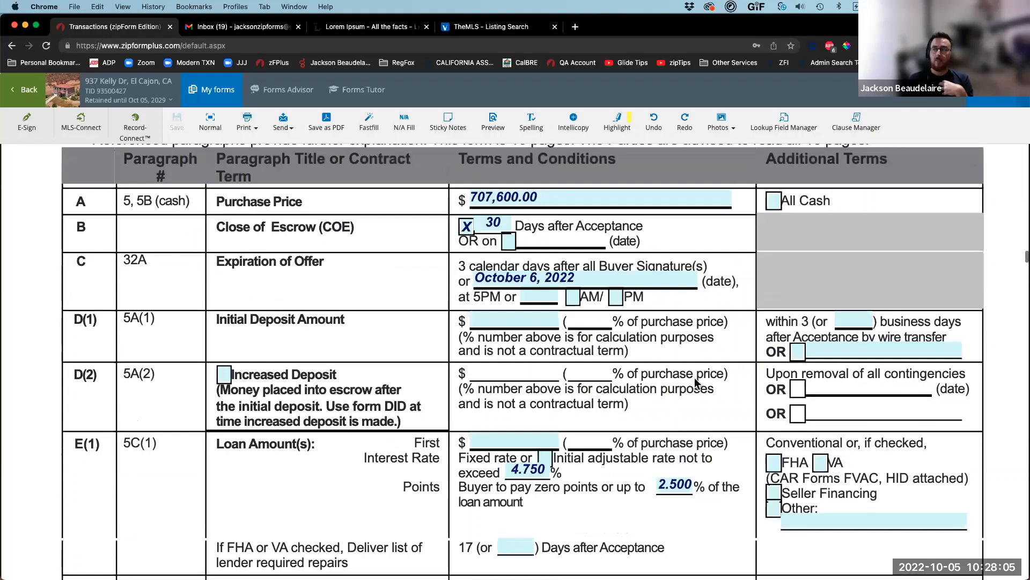
scroll(696, 383, up, 3)
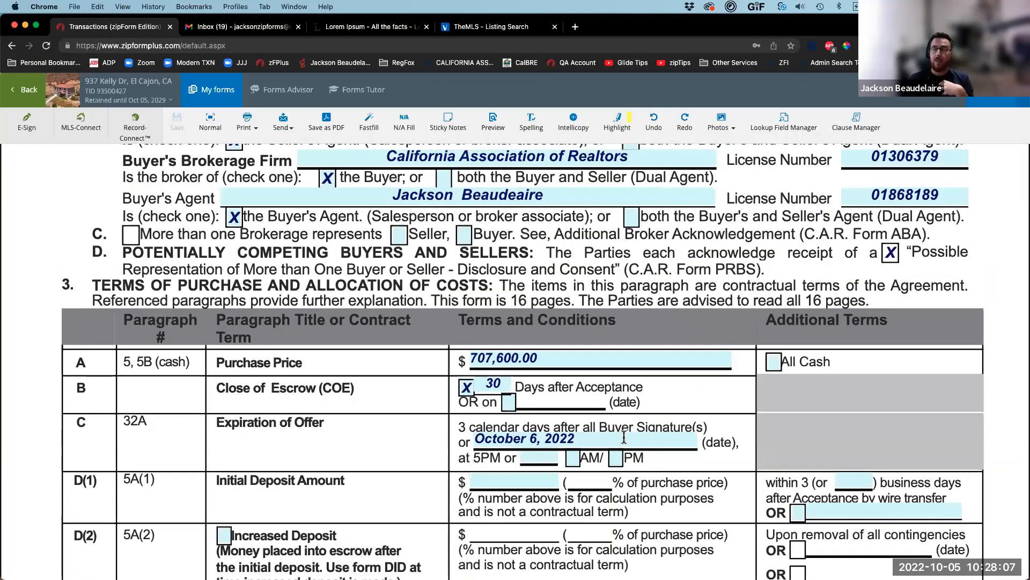
scroll(488, 457, down, 2)
scroll(477, 435, down, 2)
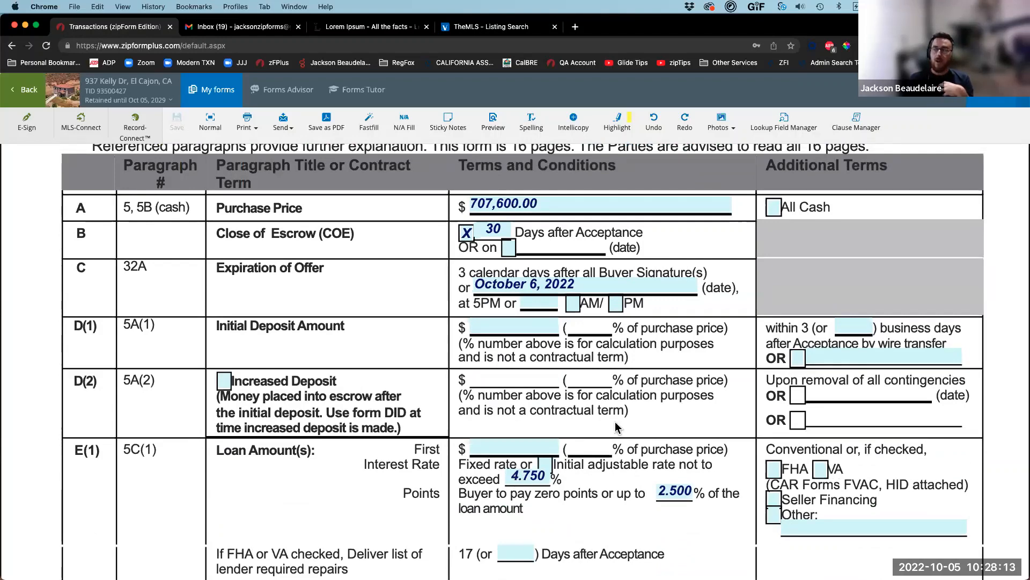
scroll(617, 430, down, 1)
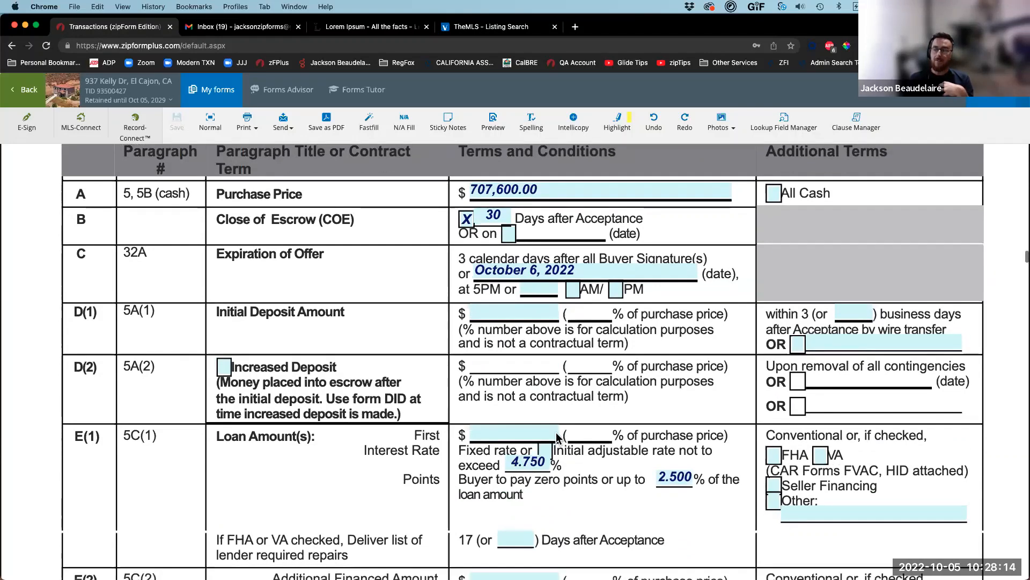
click(775, 195)
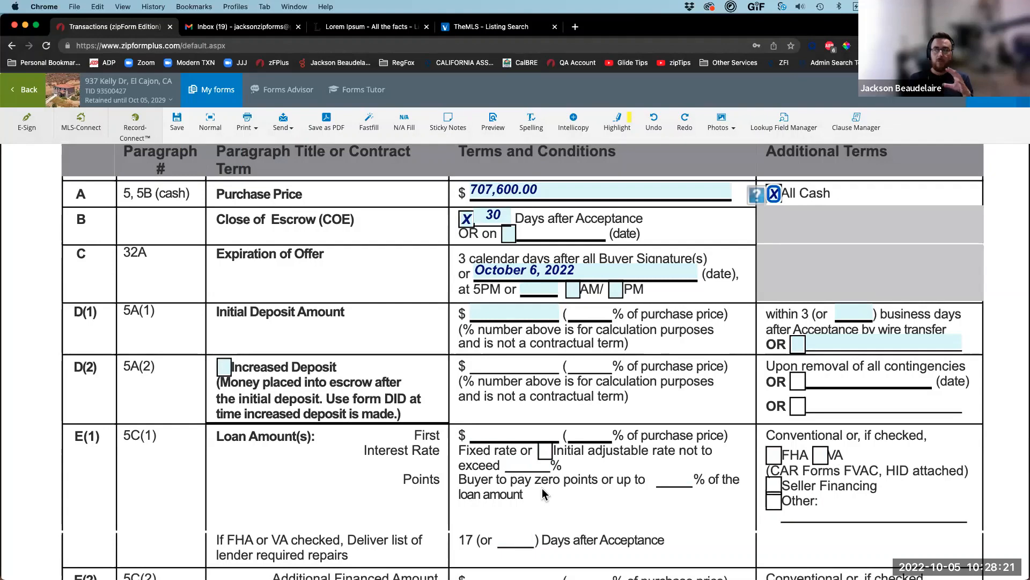
scroll(543, 493, down, 1)
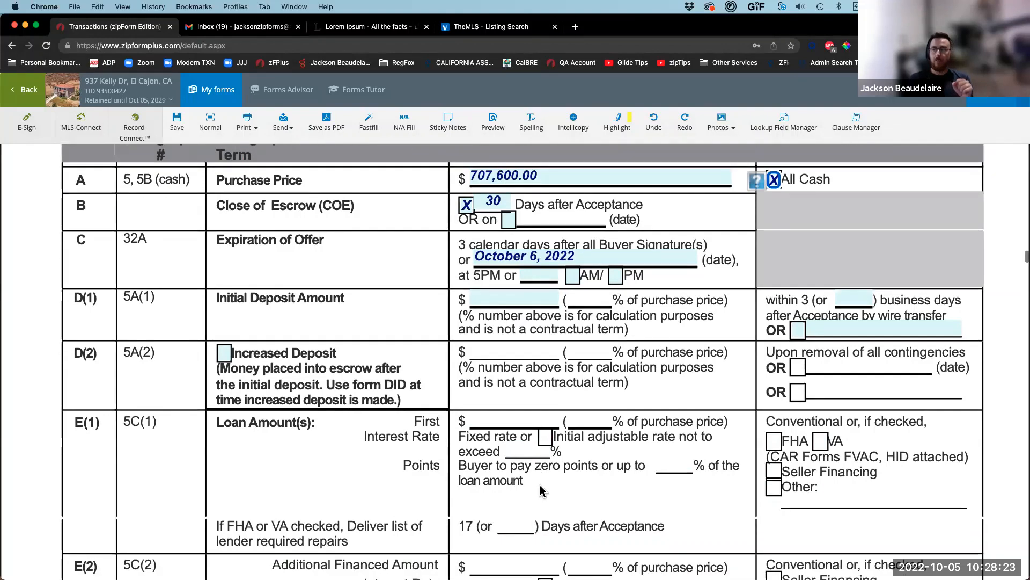
scroll(541, 485, down, 6)
scroll(541, 485, down, 6)
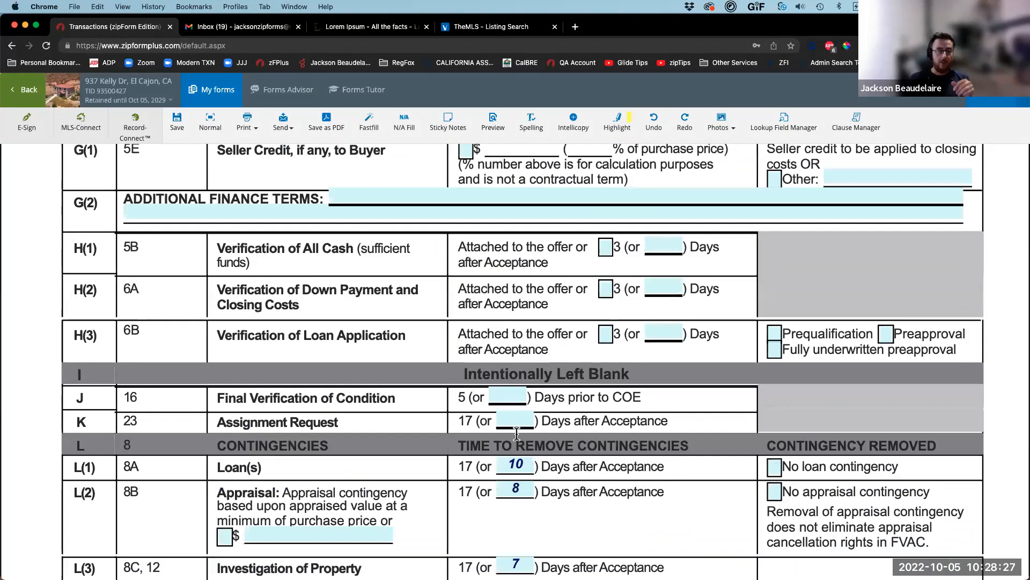
scroll(513, 426, up, 1)
scroll(514, 426, up, 5)
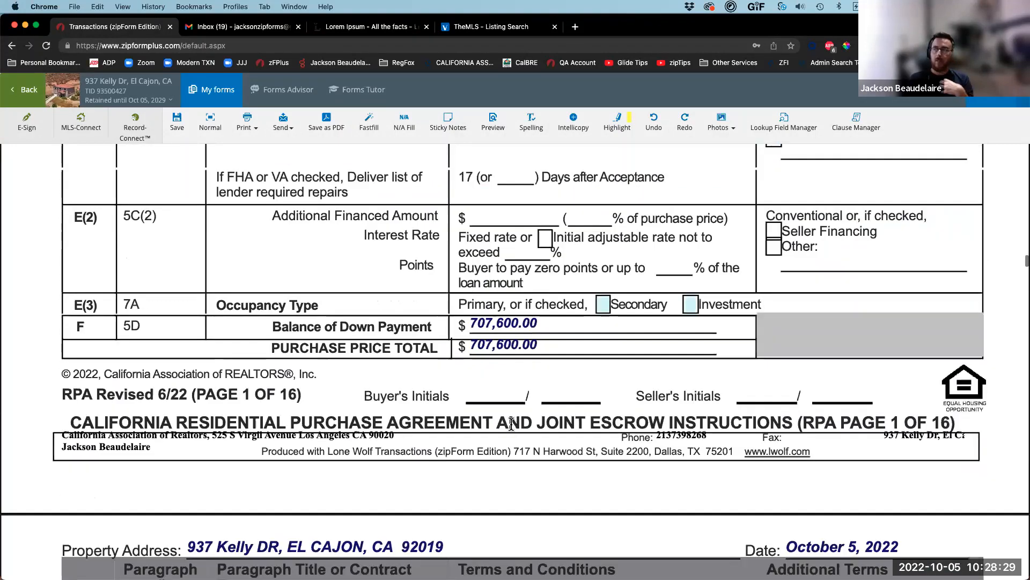
scroll(511, 424, up, 8)
click(773, 410)
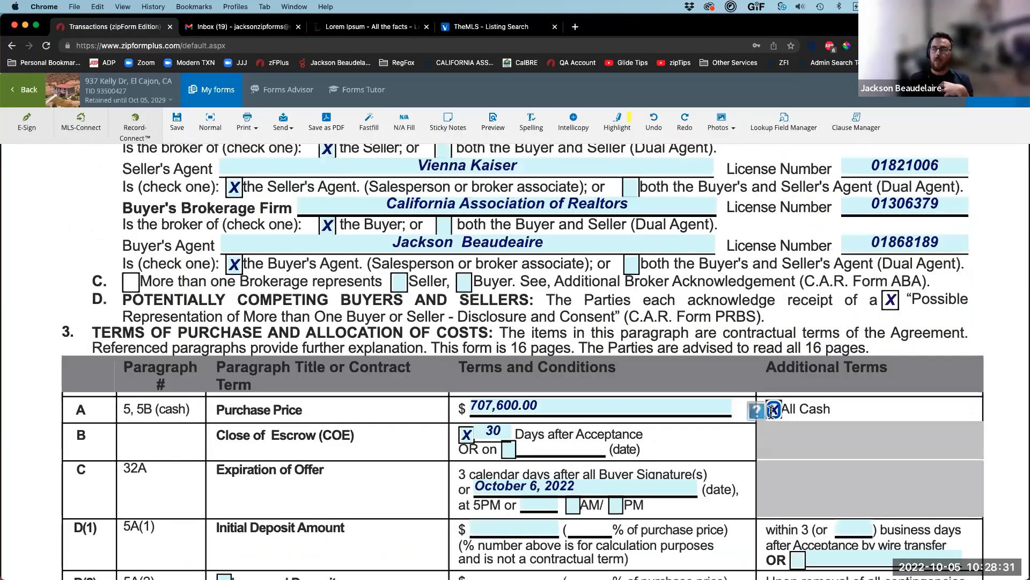
scroll(499, 489, down, 5)
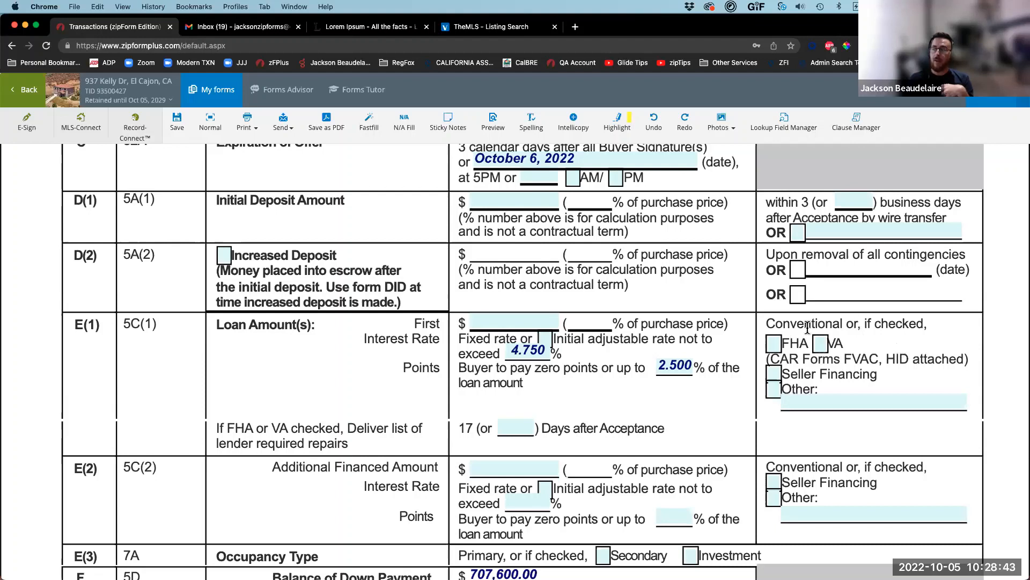
Step: Switch loan E(1) from FHA to Seller Financing and confirm the SFA form appears in My Forms
click(776, 345)
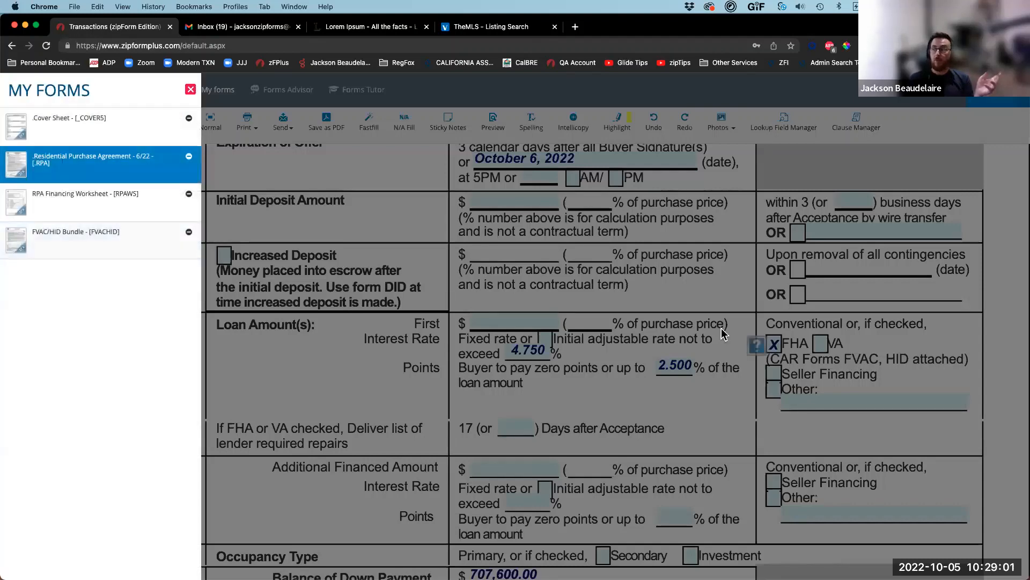
click(802, 355)
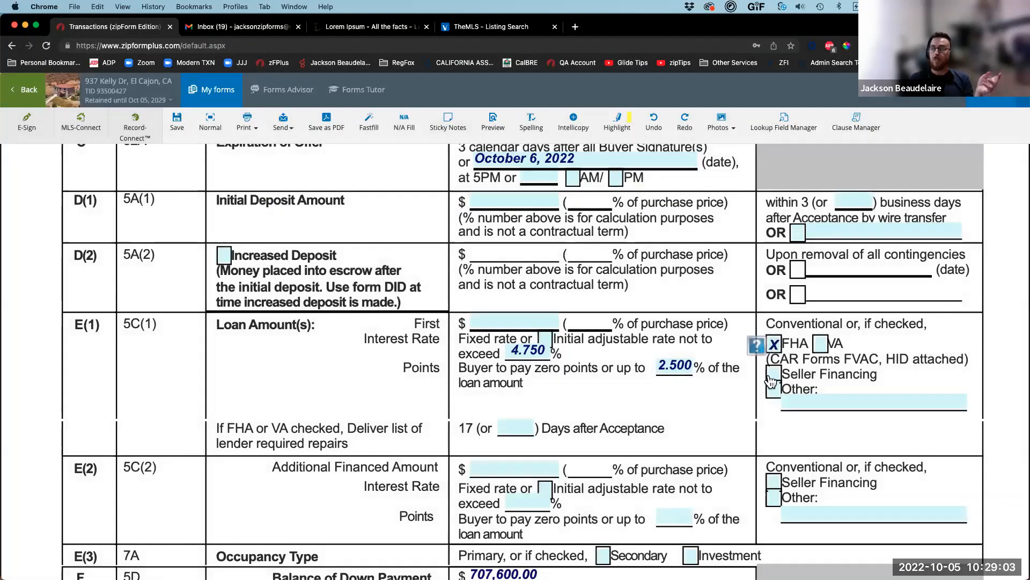
click(772, 376)
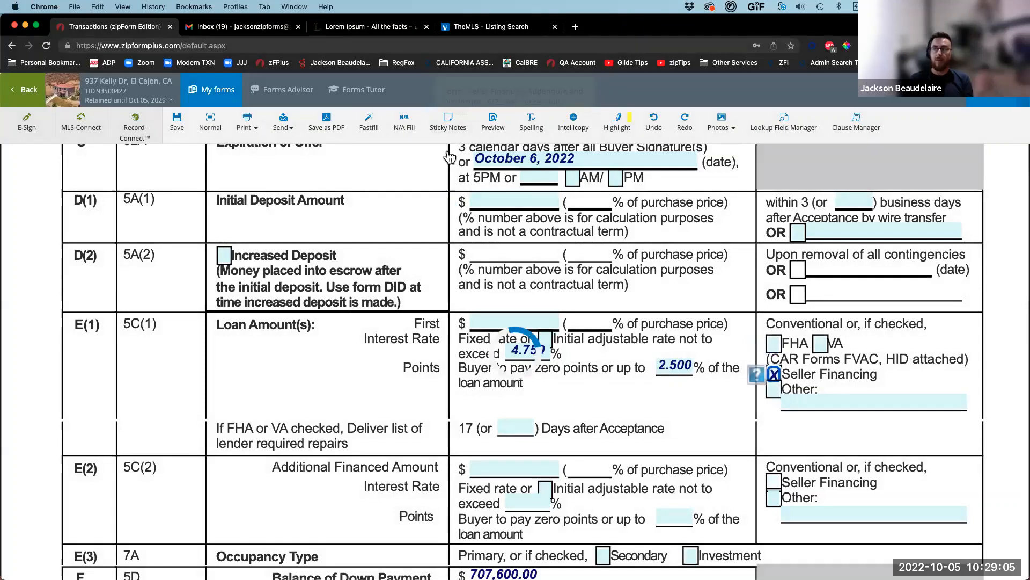
click(204, 102)
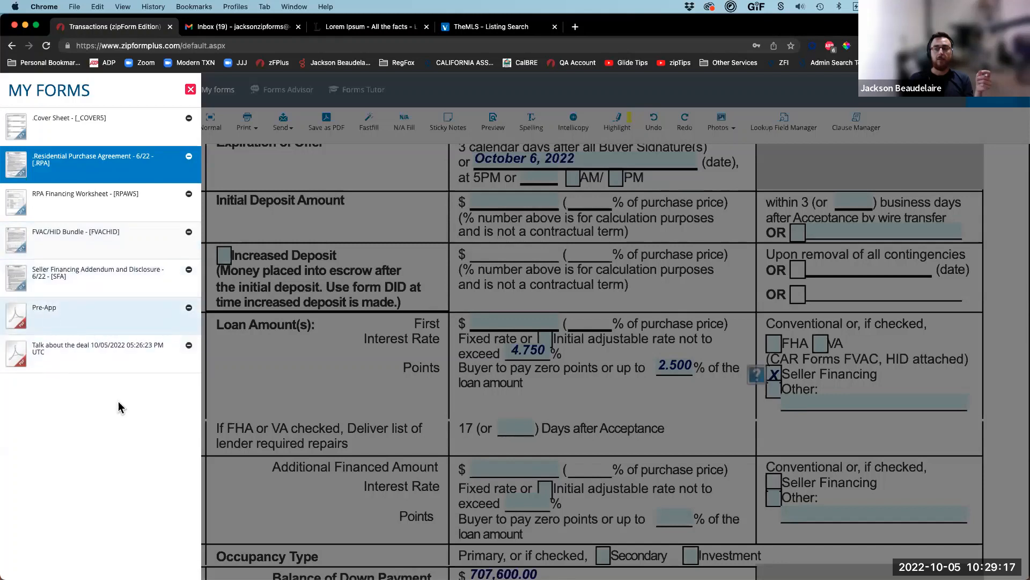
click(436, 302)
Step: Paste the Lorem ipsum paragraph into the purchase agreement's paragraph R Other Terms field
scroll(334, 407, down, 5)
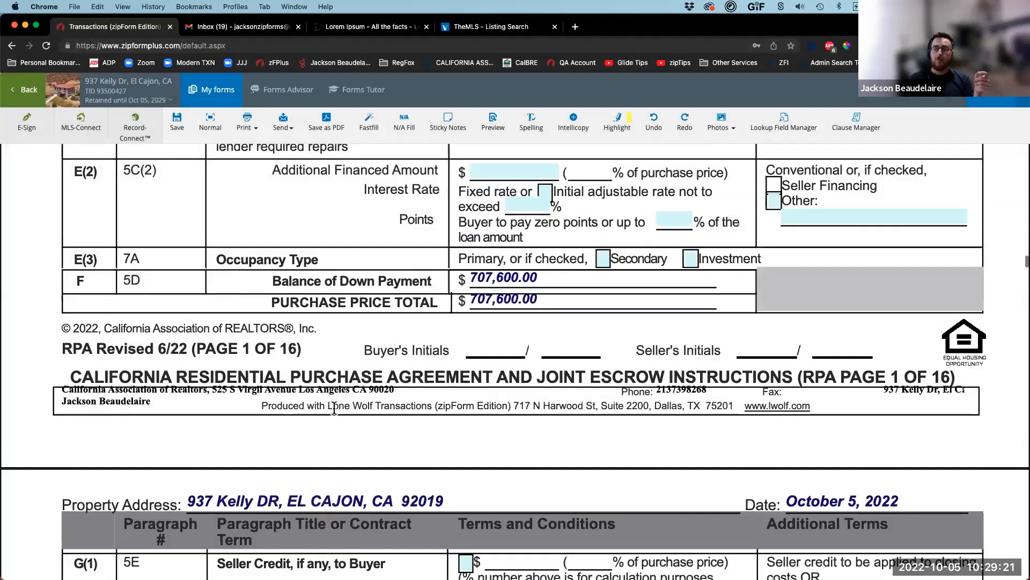
scroll(334, 408, down, 10)
scroll(331, 400, down, 10)
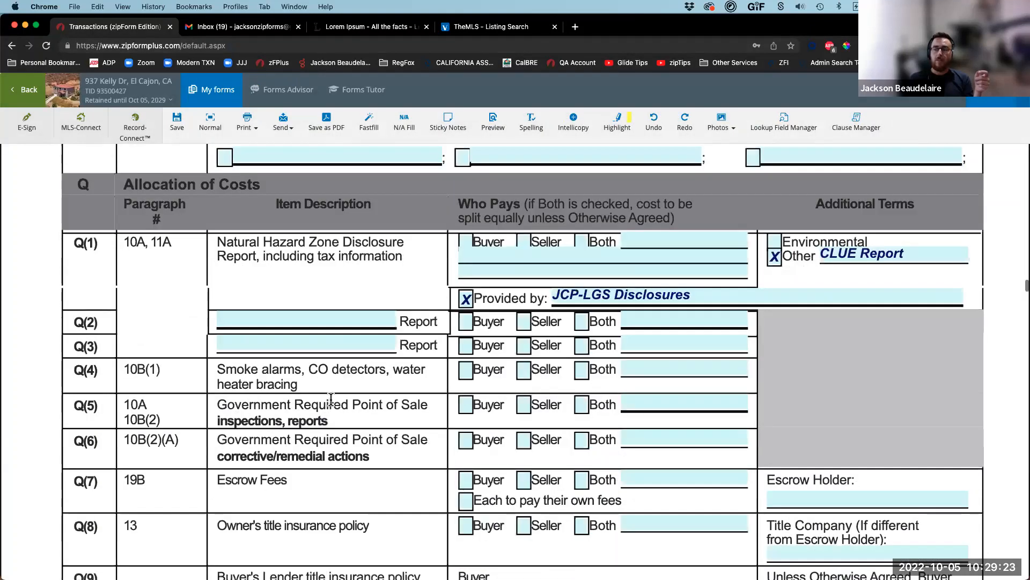
scroll(331, 400, down, 10)
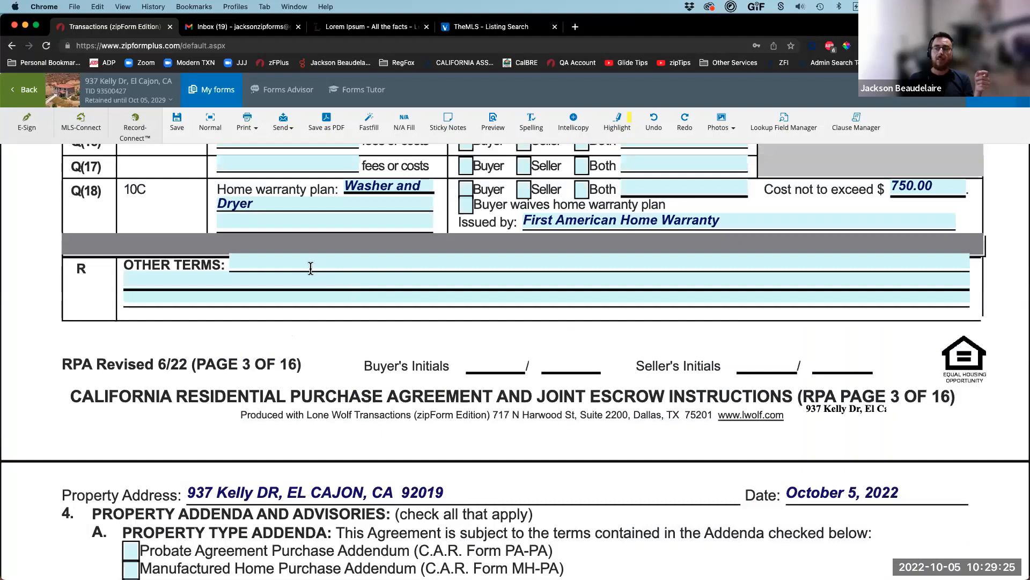
click(311, 268)
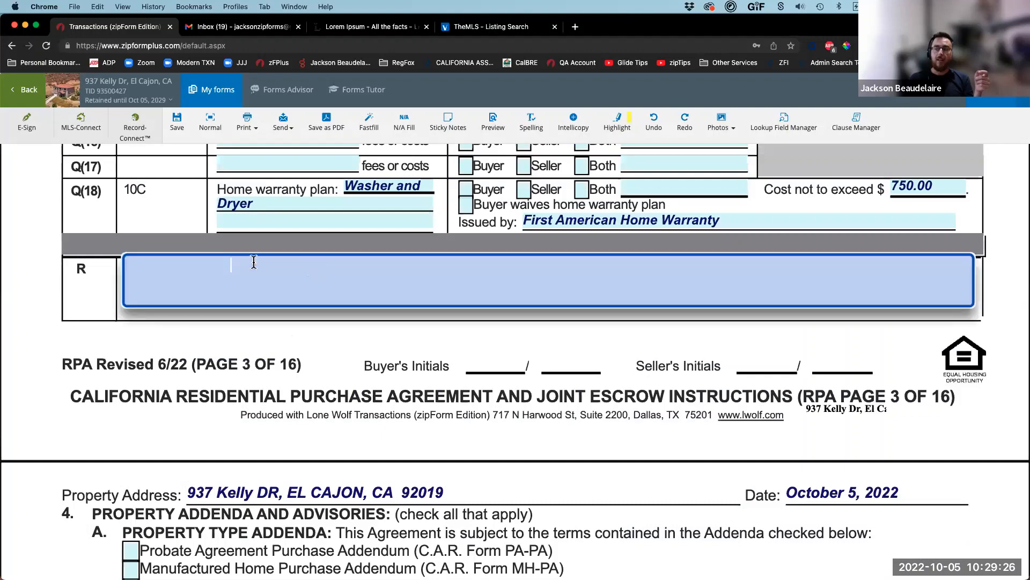
click(316, 250)
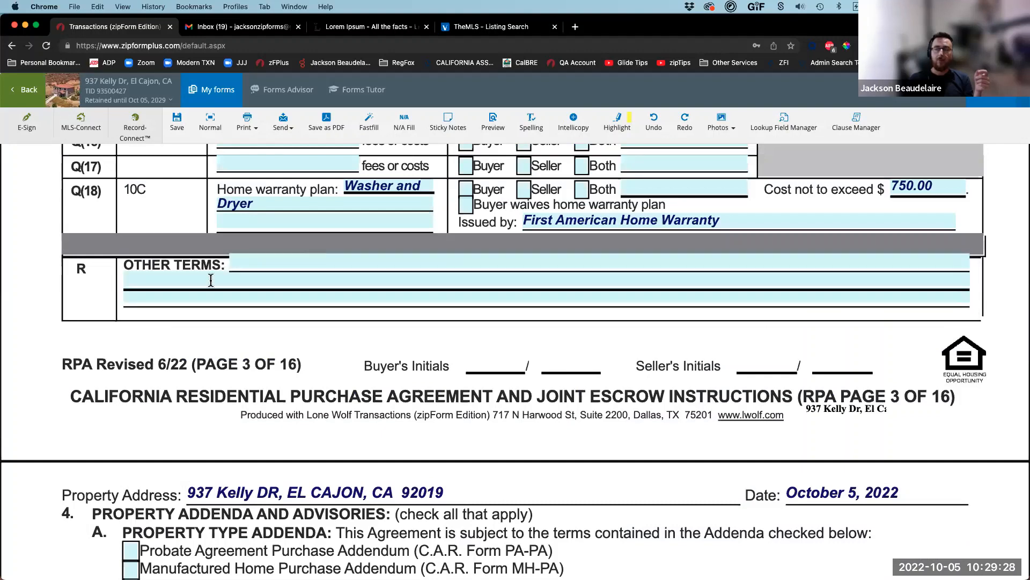
click(292, 262)
key(super+v)
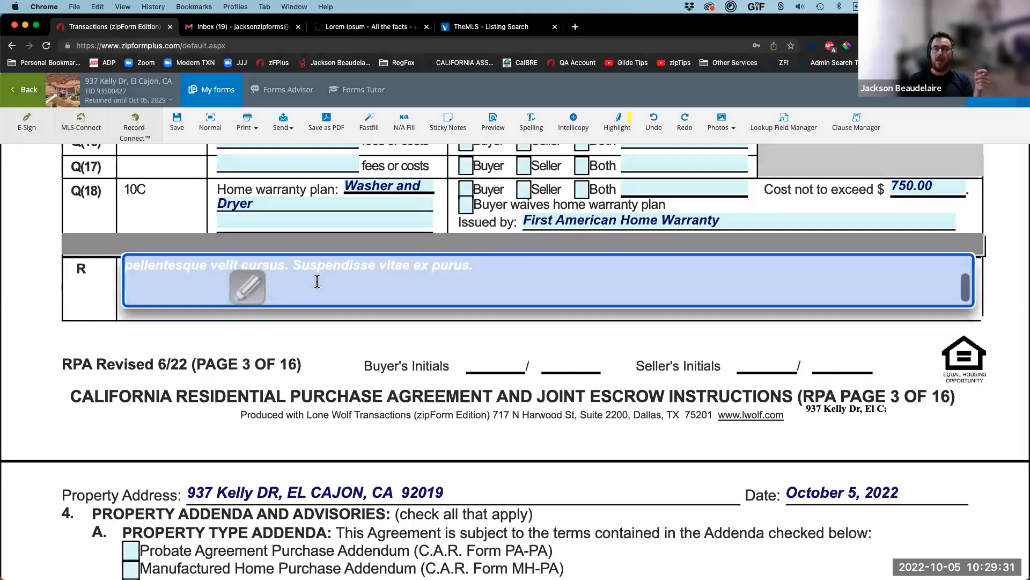
scroll(317, 281, up, 3)
scroll(317, 281, up, 2)
click(496, 372)
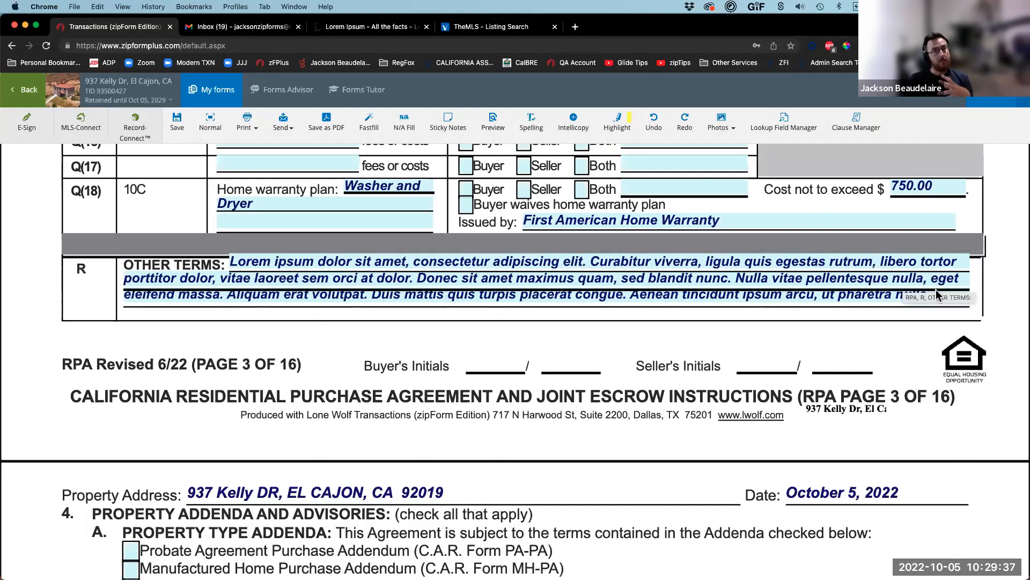
click(494, 123)
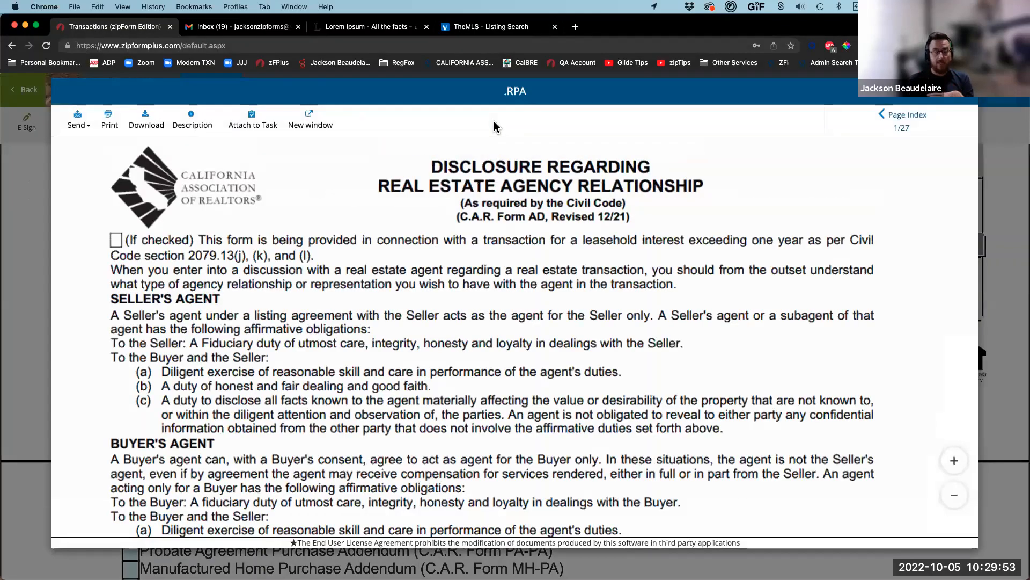
scroll(472, 360, down, 3)
scroll(465, 368, down, 15)
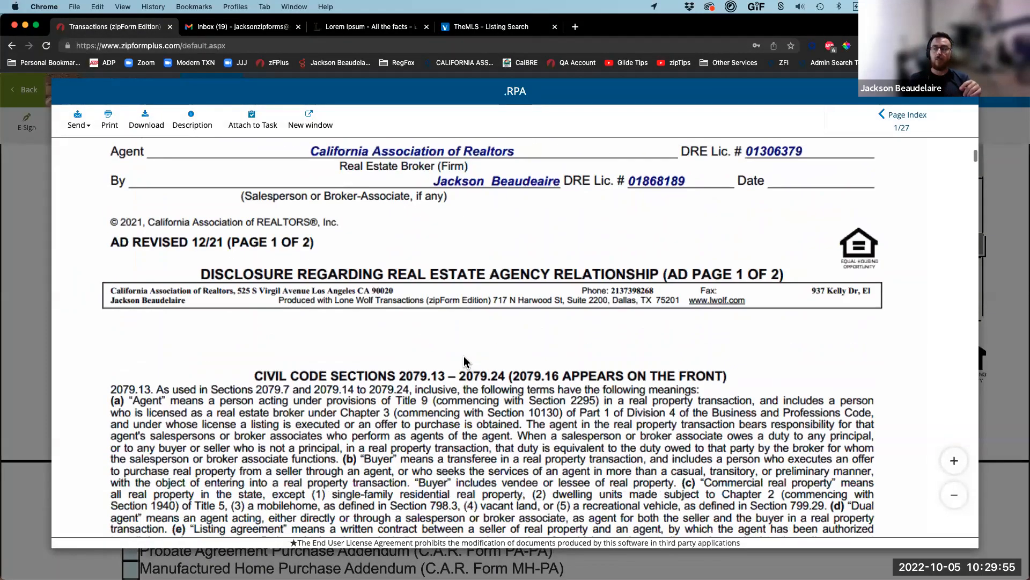
scroll(458, 347, down, 20)
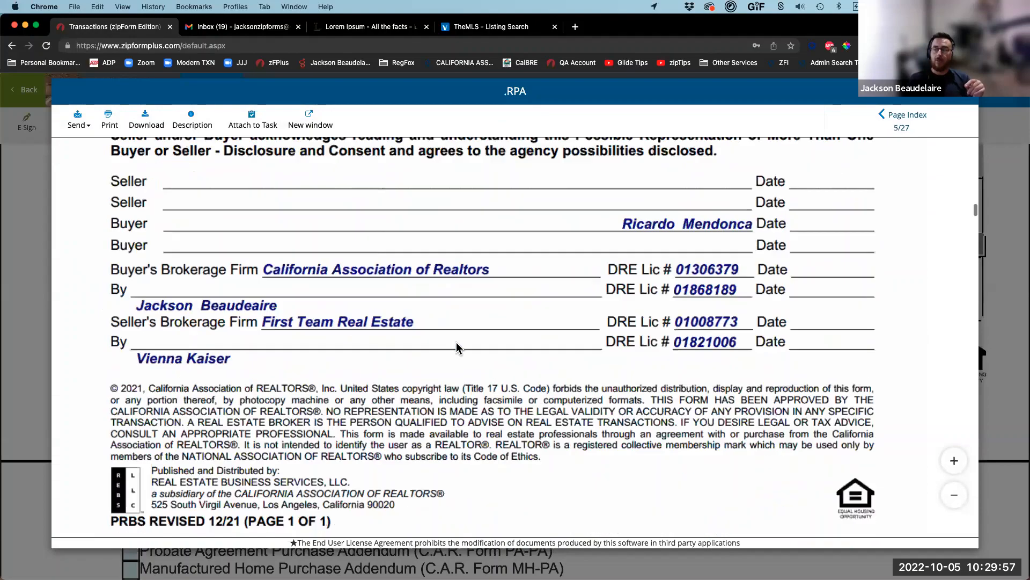
scroll(458, 348, down, 20)
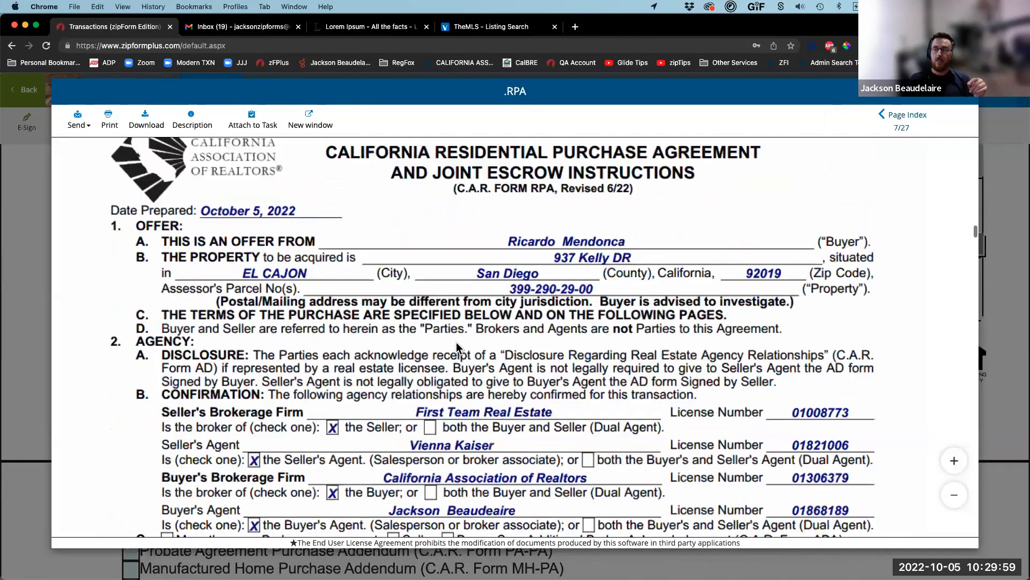
scroll(458, 347, down, 2)
scroll(457, 348, up, 15)
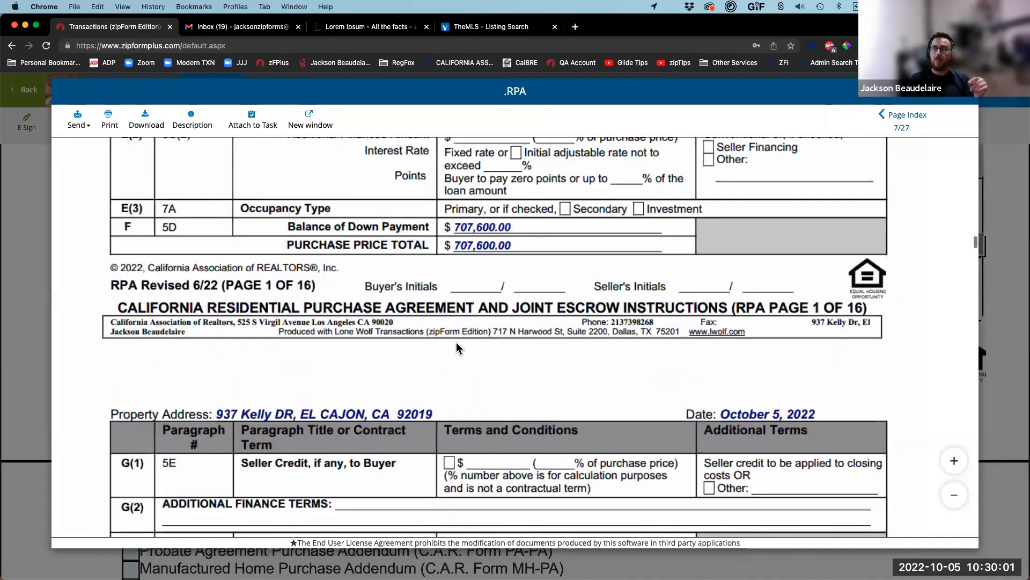
scroll(458, 347, down, 15)
scroll(458, 347, down, 20)
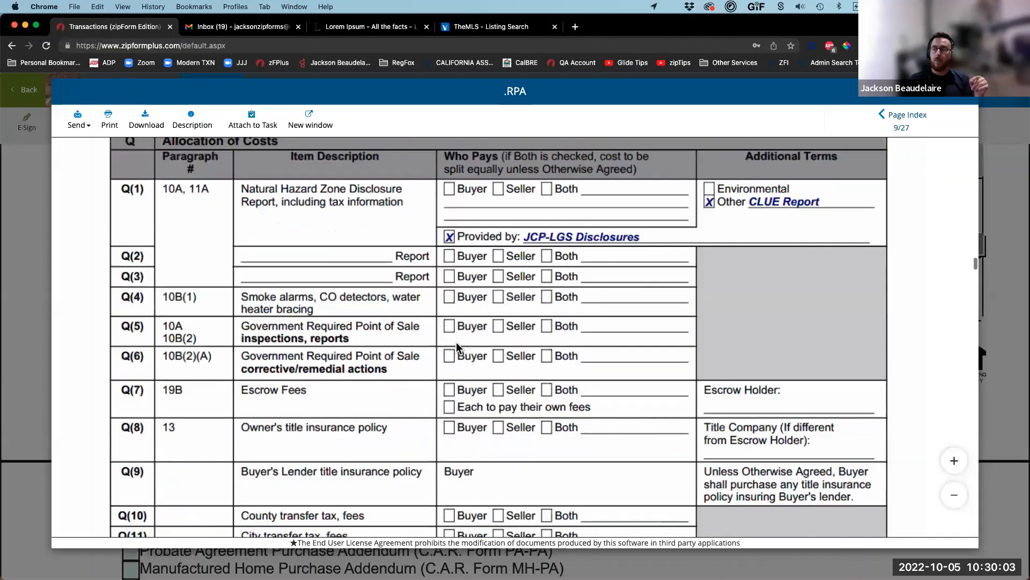
scroll(458, 347, down, 3)
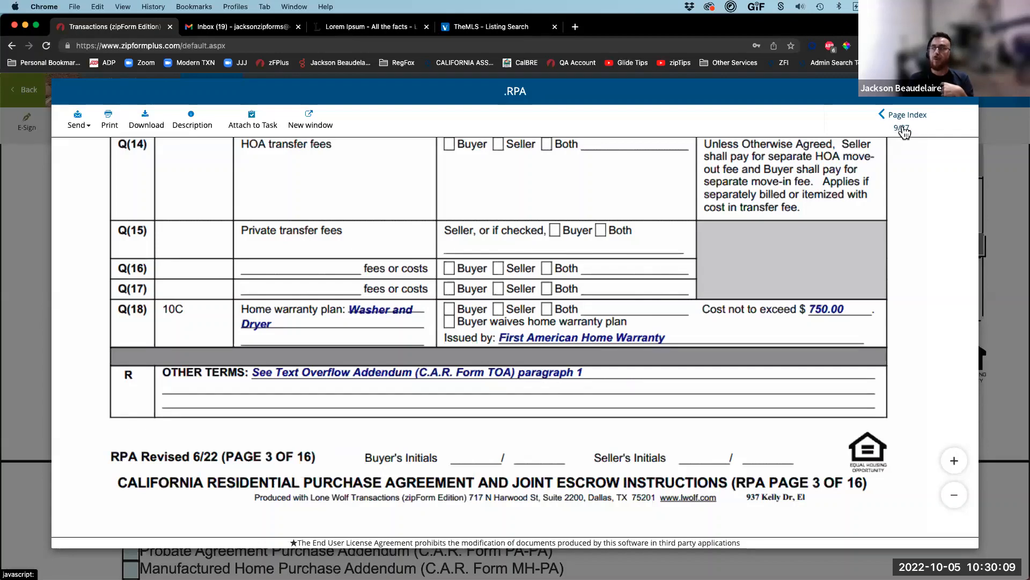
click(903, 130)
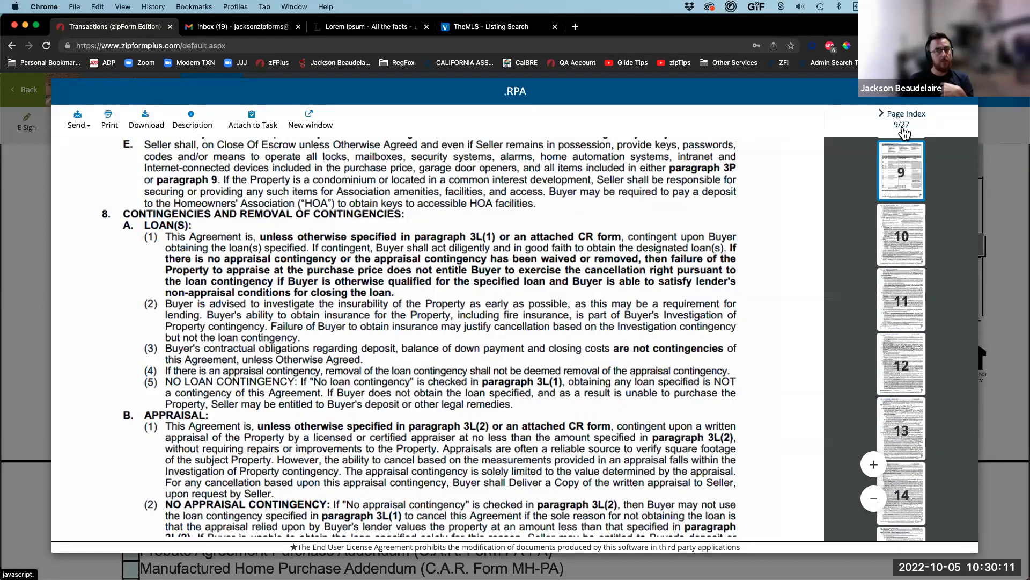
scroll(893, 362, down, 15)
click(901, 496)
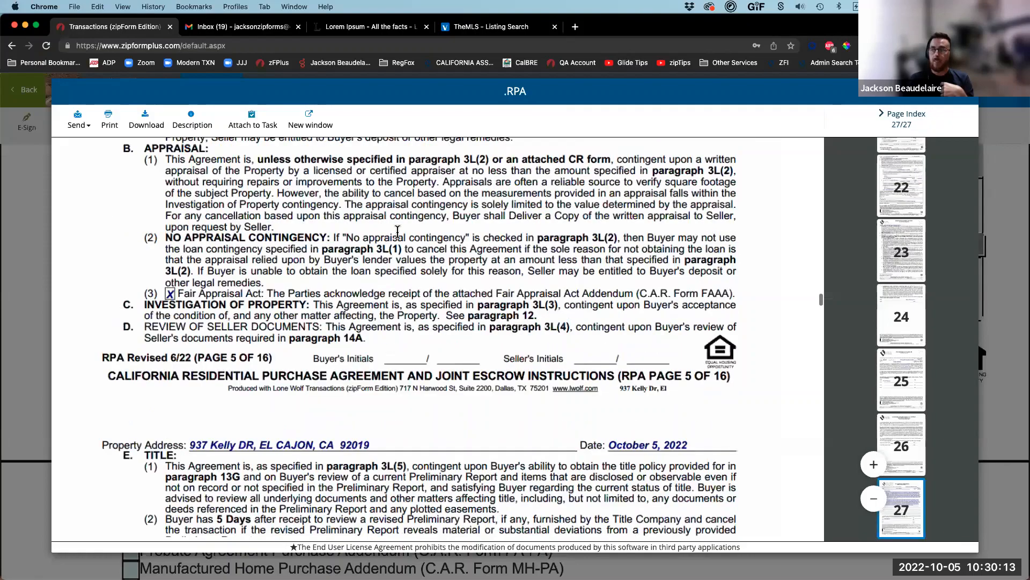
scroll(442, 389, up, 4)
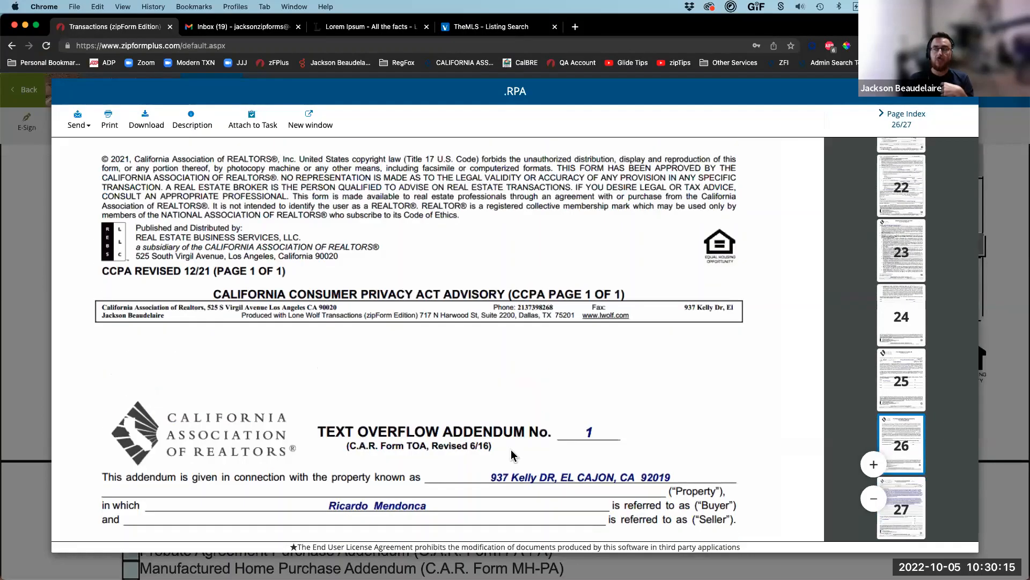
scroll(376, 397, down, 9)
scroll(268, 370, up, 5)
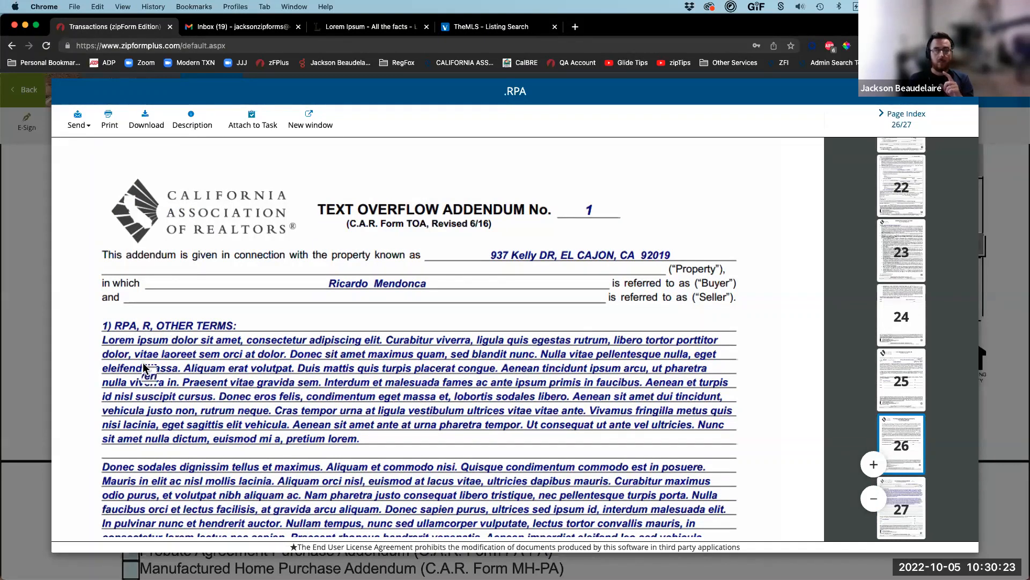
scroll(225, 370, down, 5)
scroll(130, 175, up, 1)
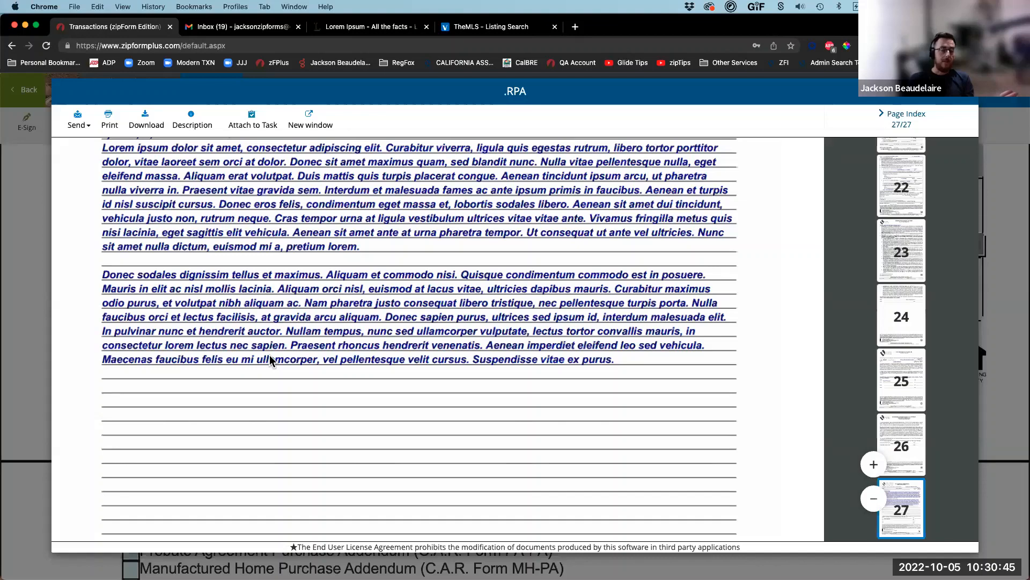
scroll(269, 356, up, 4)
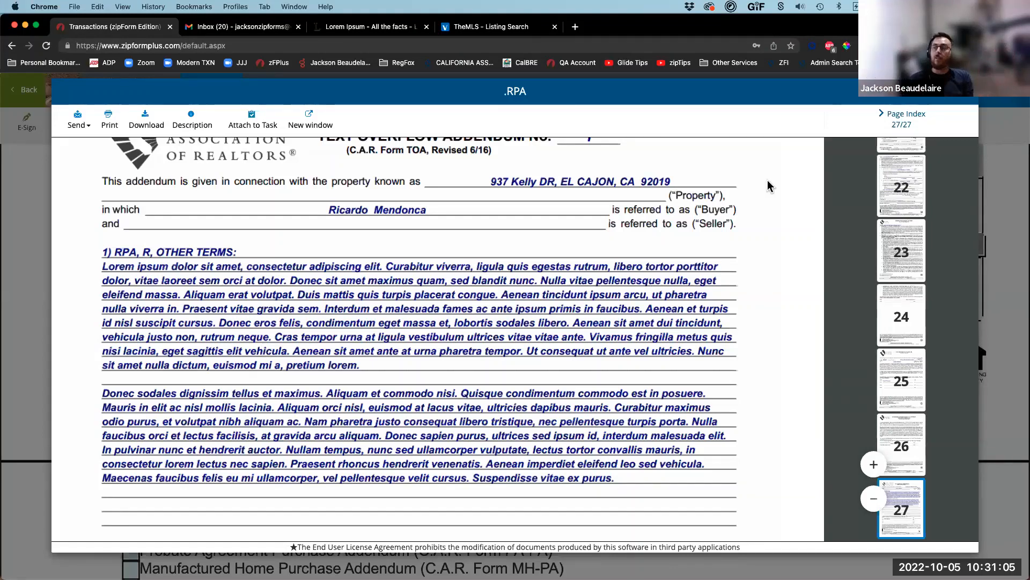
key(Escape)
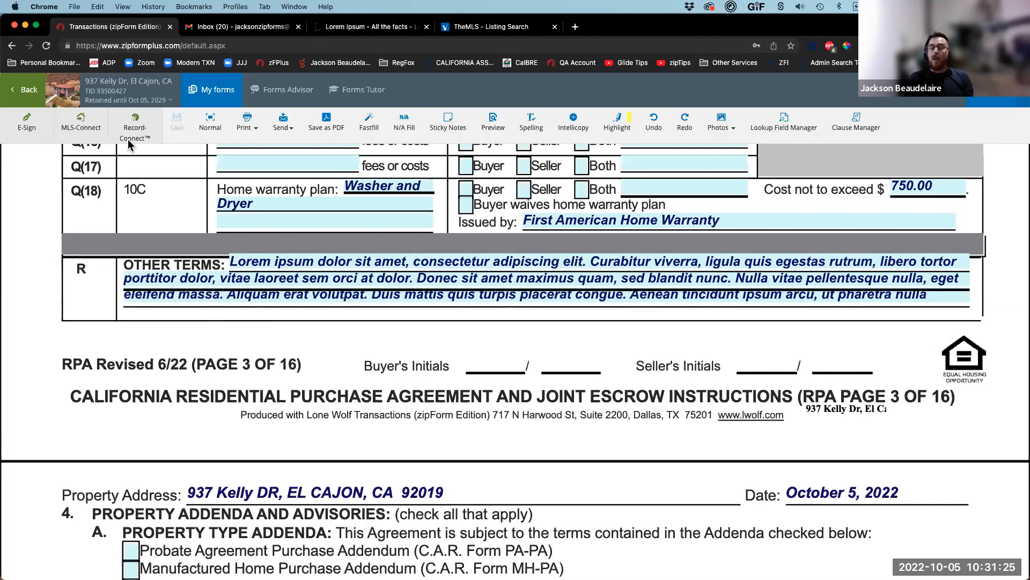
Step: Open the 'Talk about the deal' email document from the transaction's Inbox folder
click(30, 92)
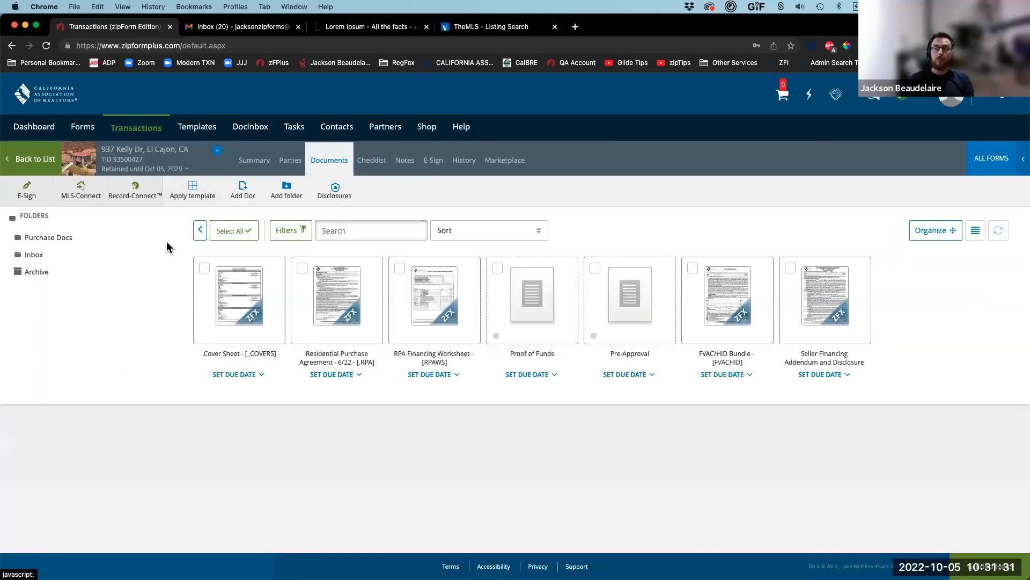
click(200, 230)
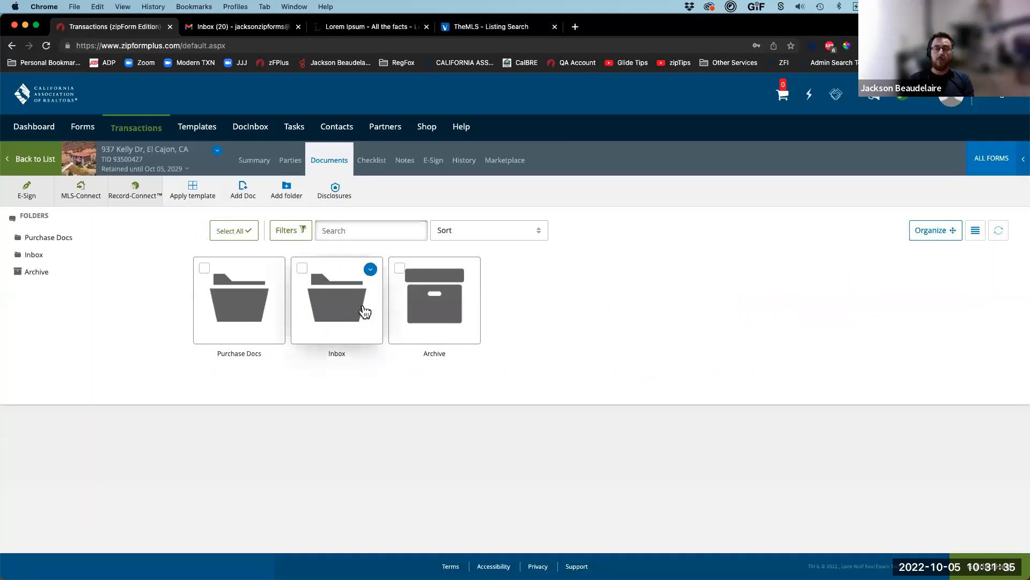
click(333, 315)
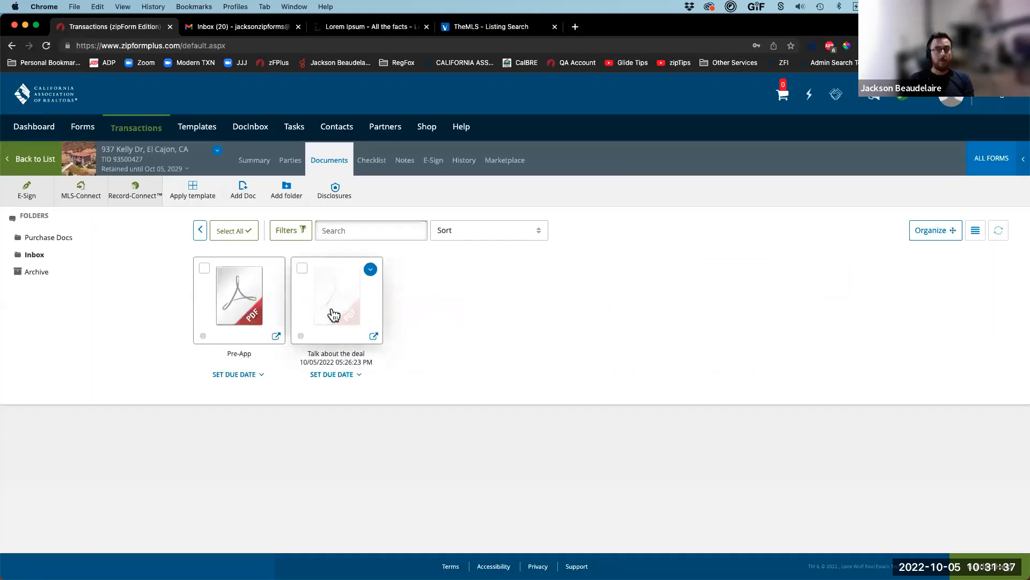
click(341, 315)
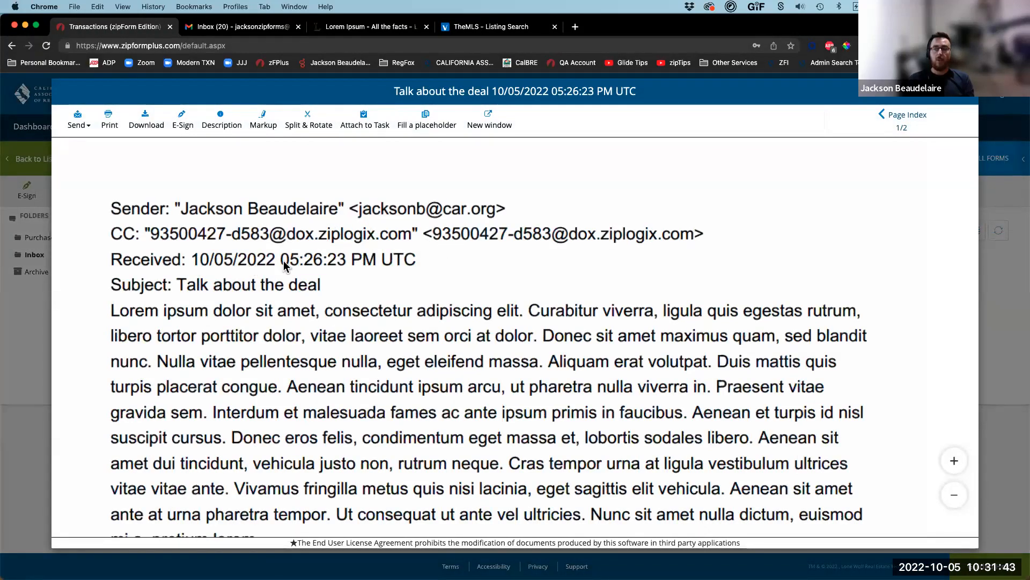
scroll(242, 226, down, 15)
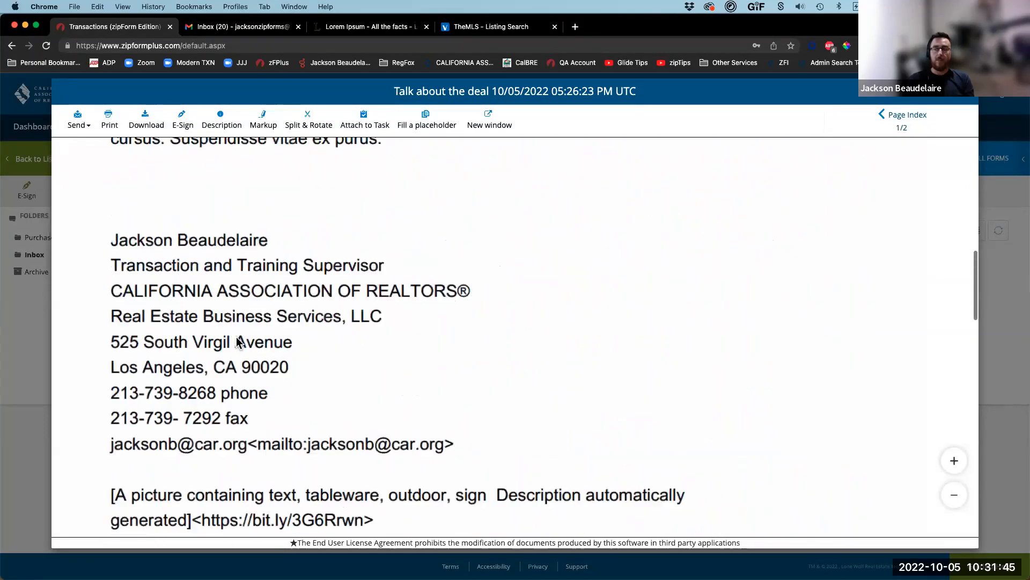
scroll(238, 338, up, 10)
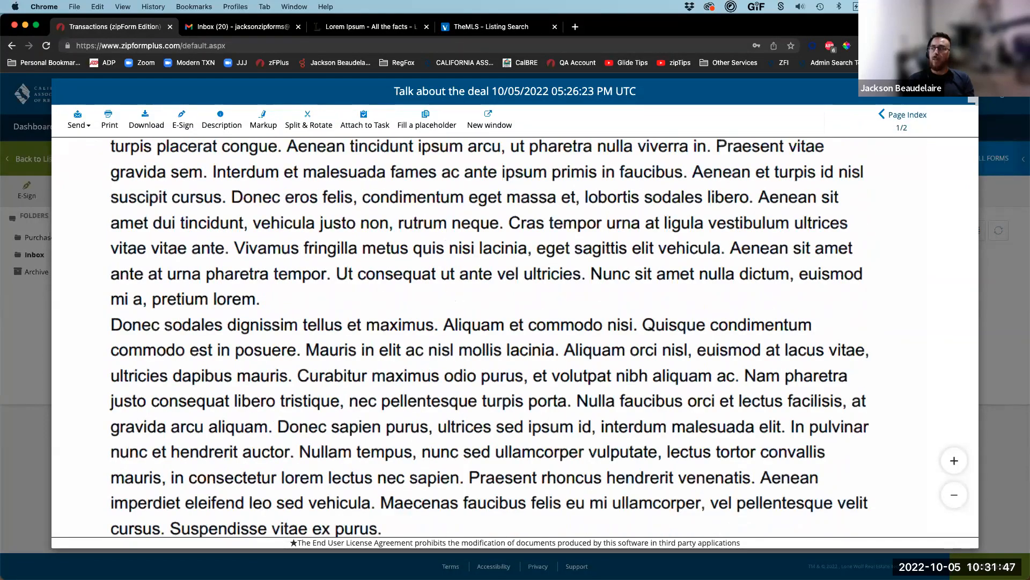
Step: Close the email document and open the Purchase Docs folder
click(972, 94)
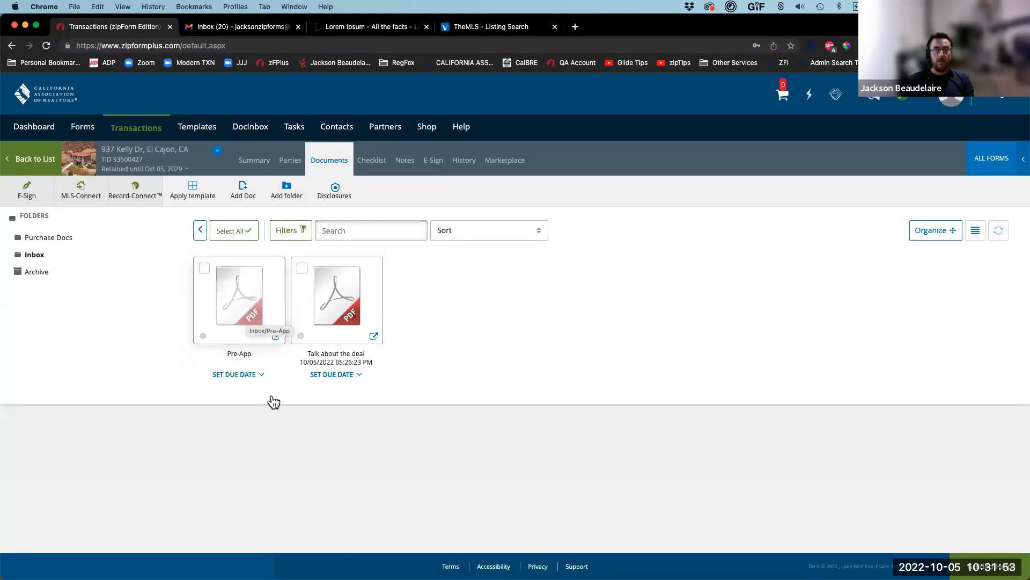
click(199, 235)
click(233, 300)
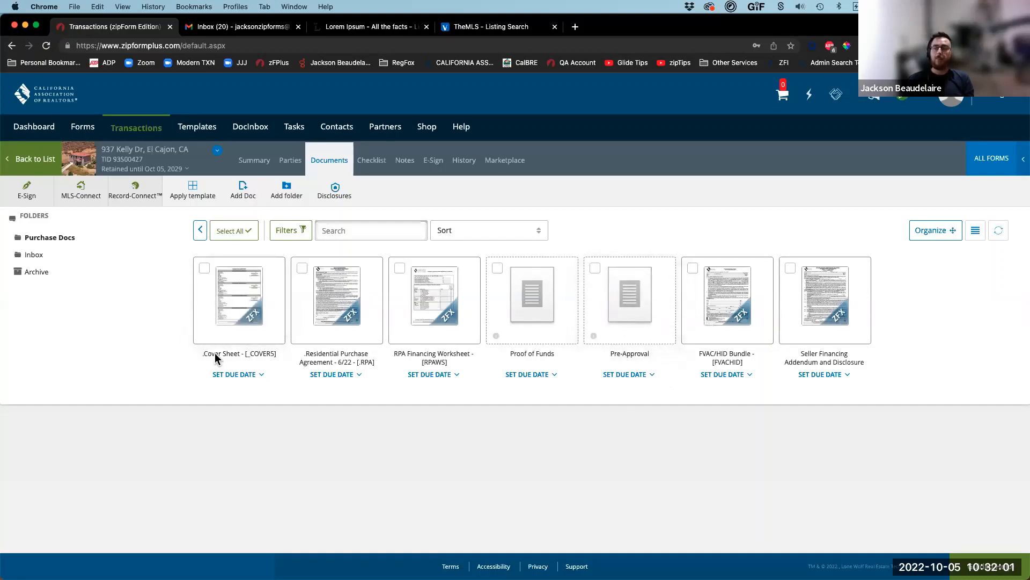
Step: Fill the empty Pre-Approval placeholder with the existing Pre-App PDF from the Inbox
click(633, 305)
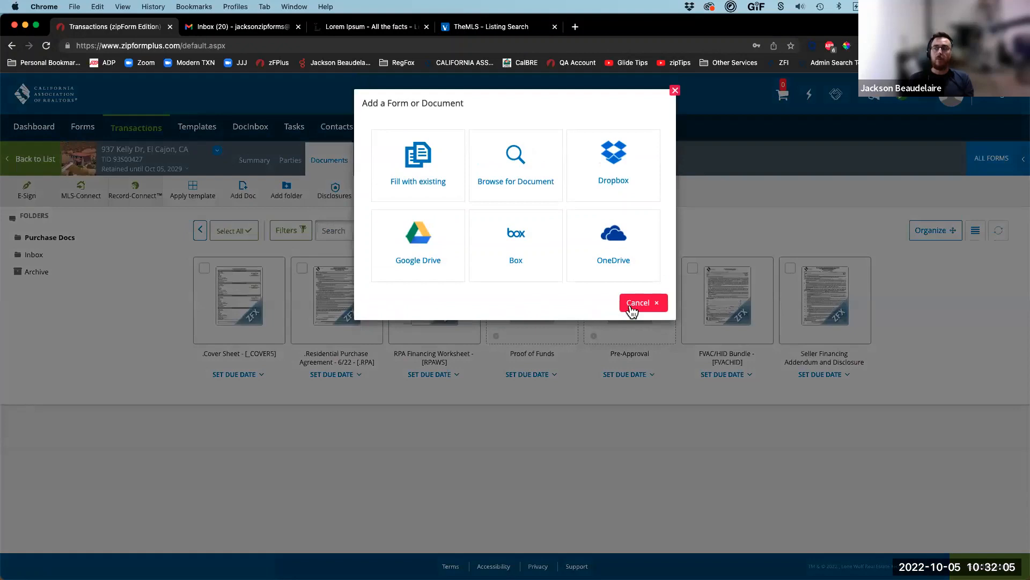
click(419, 166)
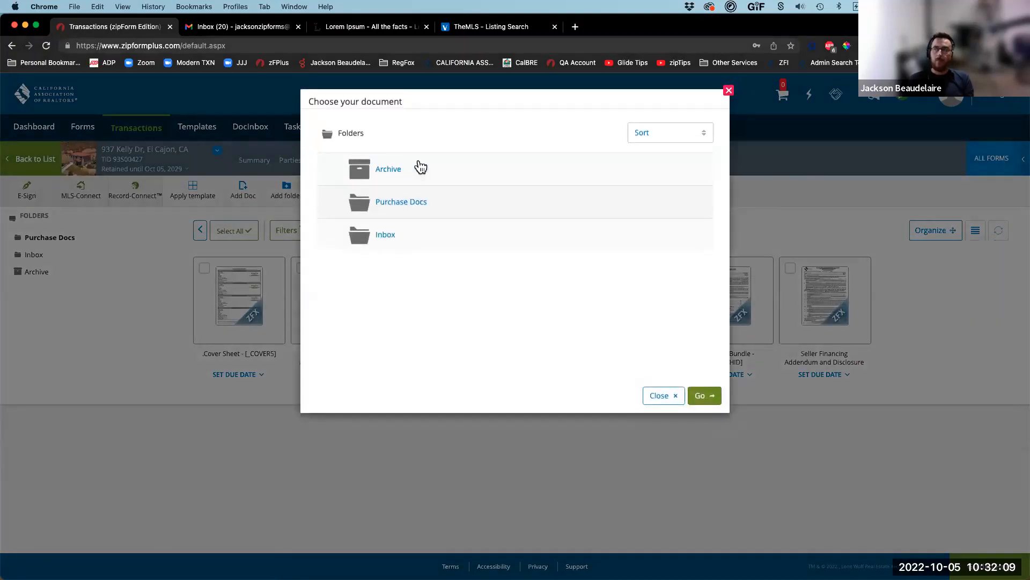
click(395, 234)
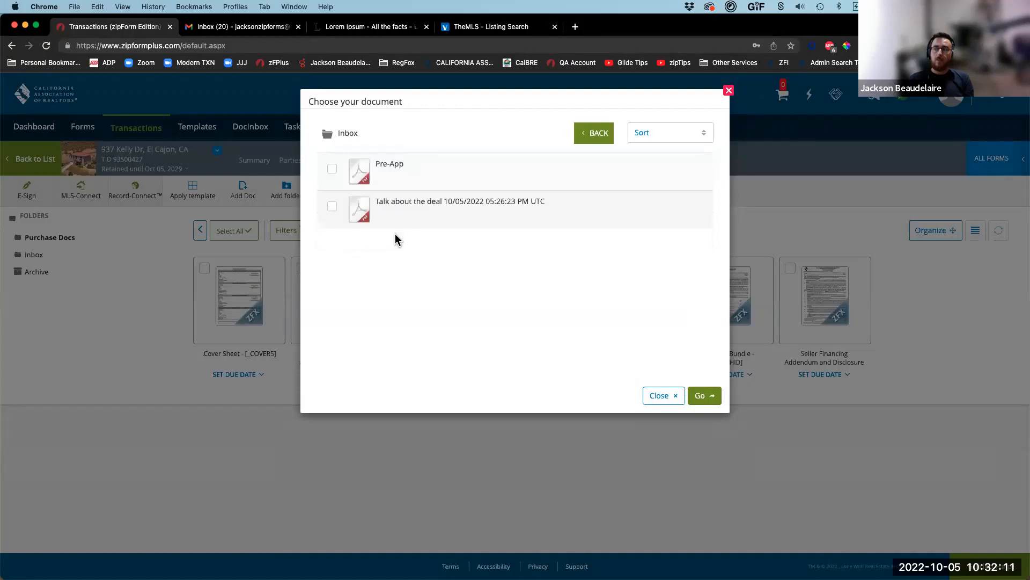
click(396, 167)
click(714, 397)
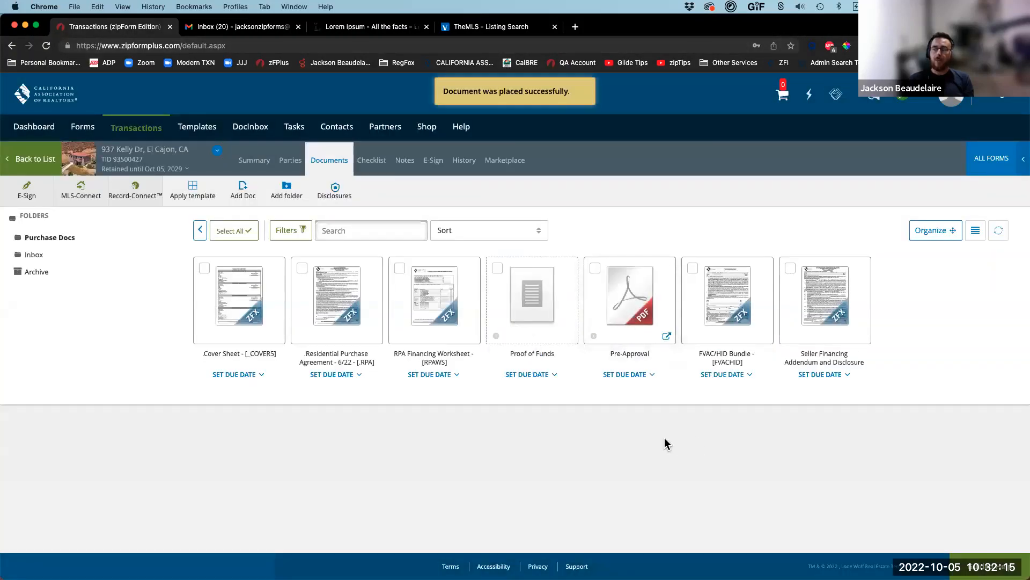
Step: Check the Inbox again, then go up to the top-level folder view
click(42, 260)
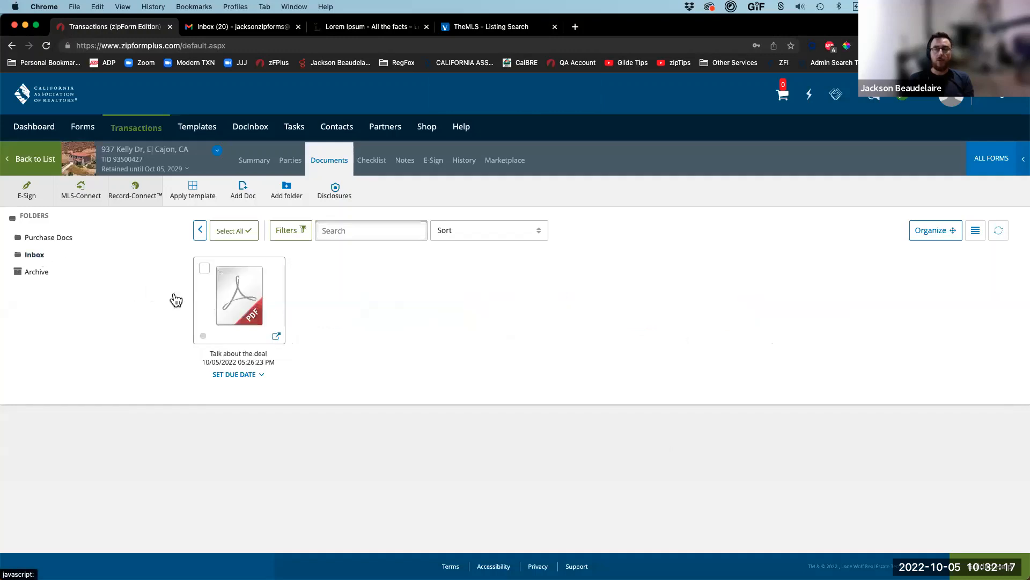
click(48, 238)
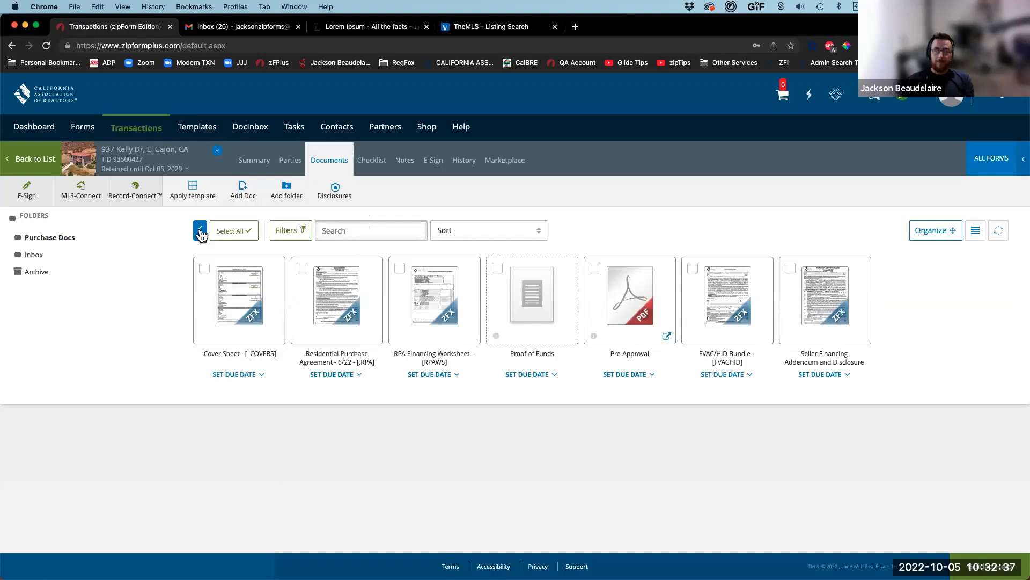
click(201, 231)
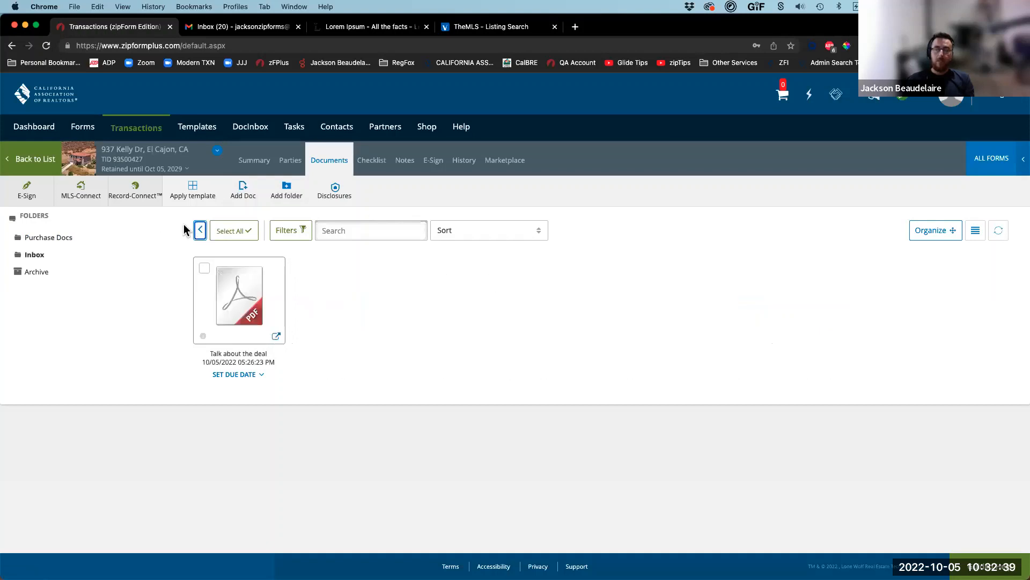
click(201, 231)
click(202, 233)
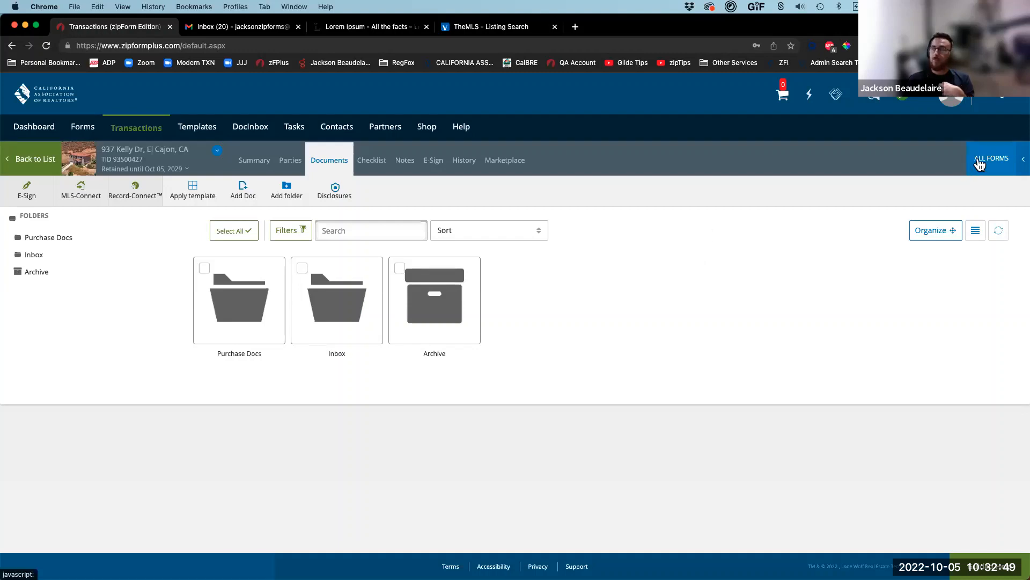
Step: Search 'bie' in the C.A.R. forms library and add the Buyer's Investigation Elections form
click(976, 158)
click(948, 161)
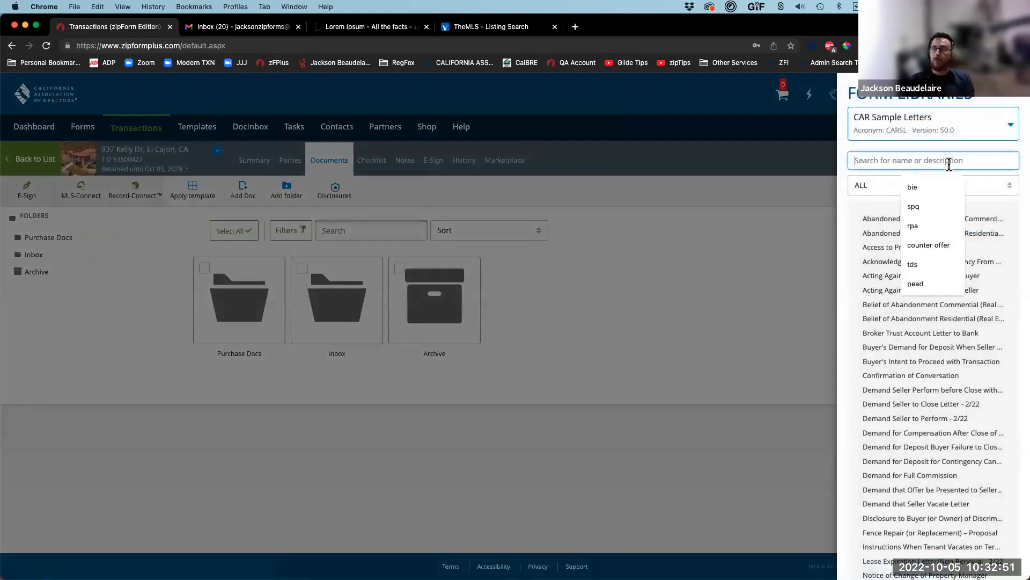
text(bie)
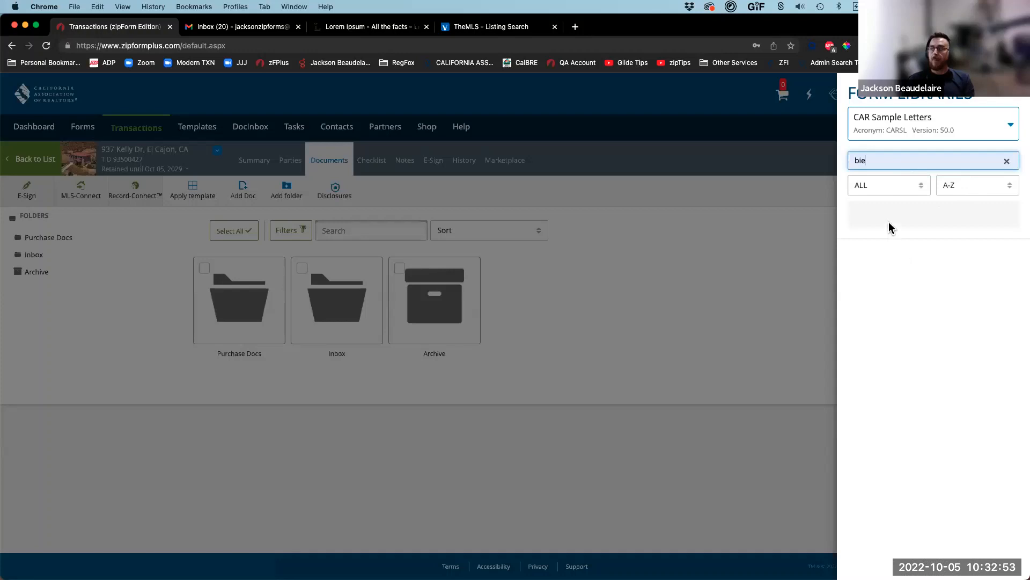
click(983, 126)
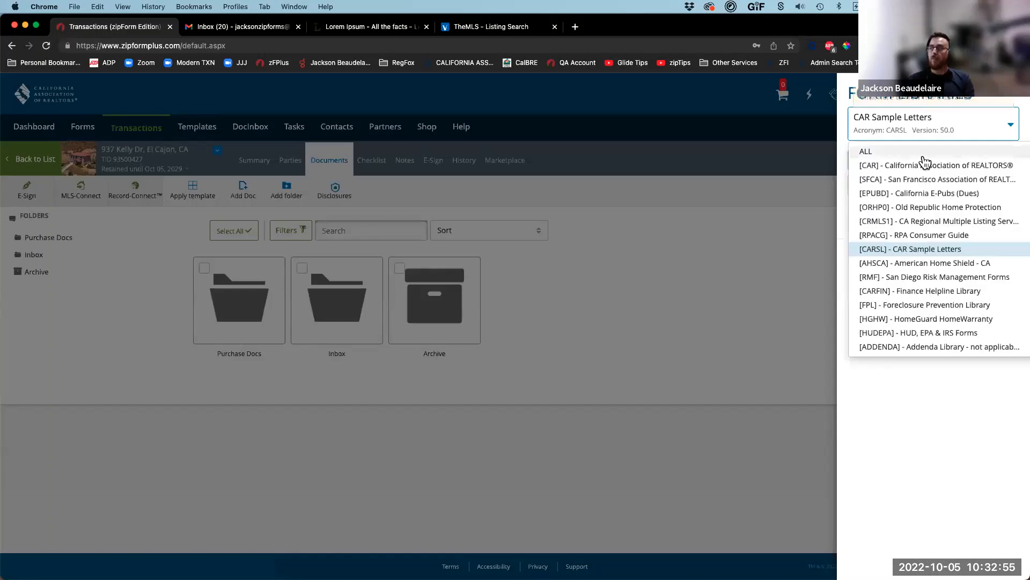
click(925, 165)
click(891, 223)
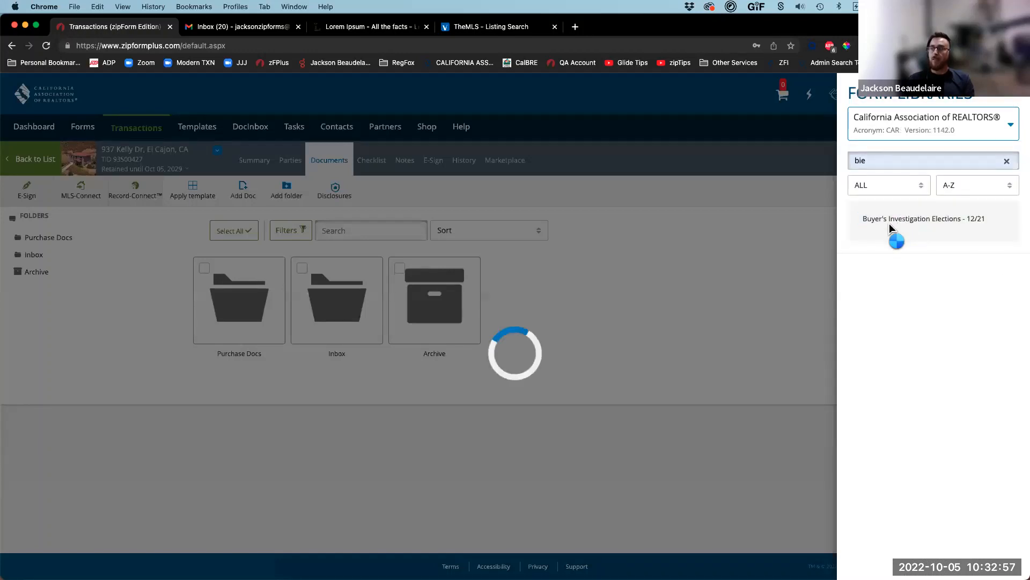
click(596, 310)
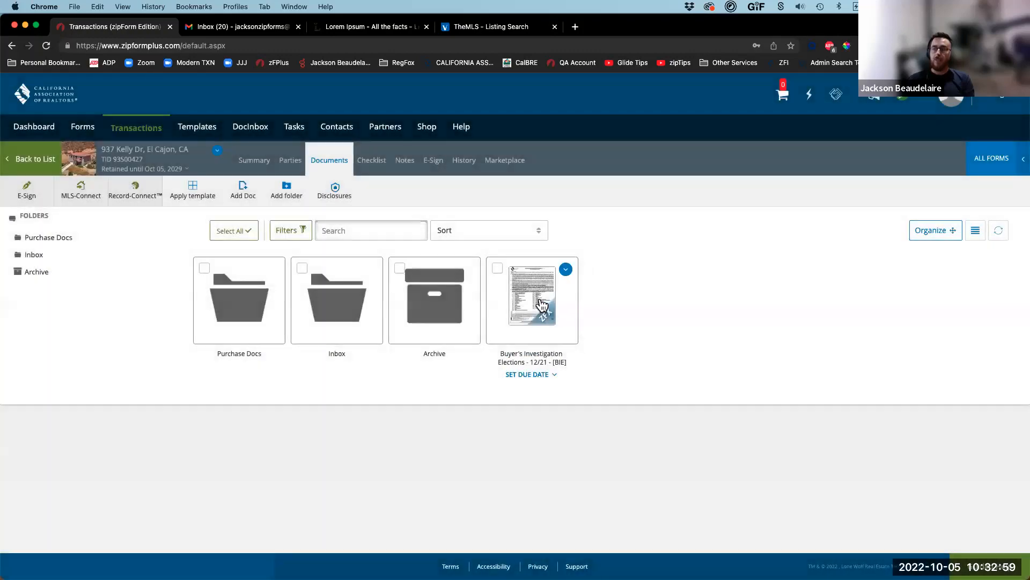
Step: Open the BIE form in Form Editor Classic and enter 1 as its form number
click(541, 304)
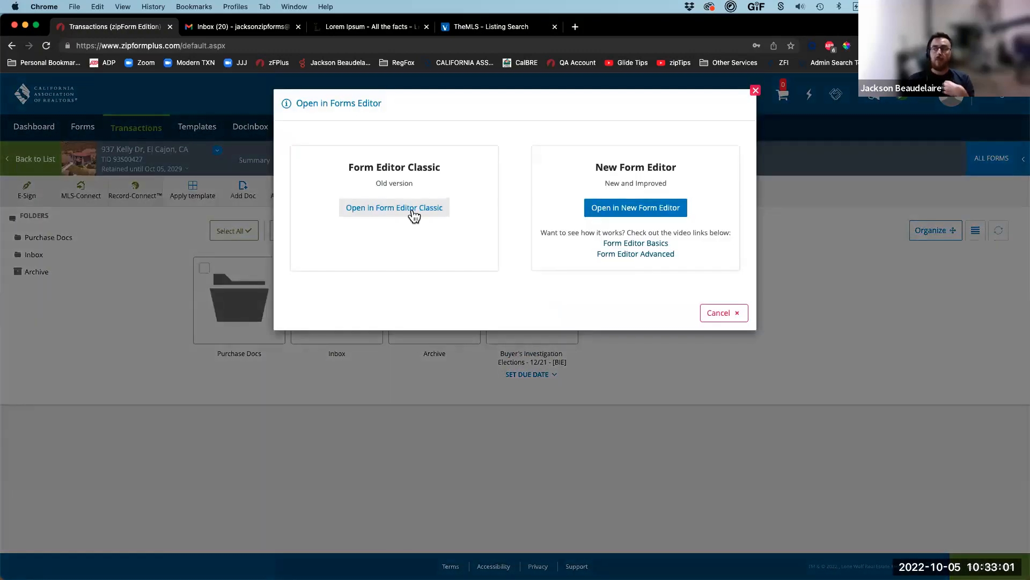
click(412, 211)
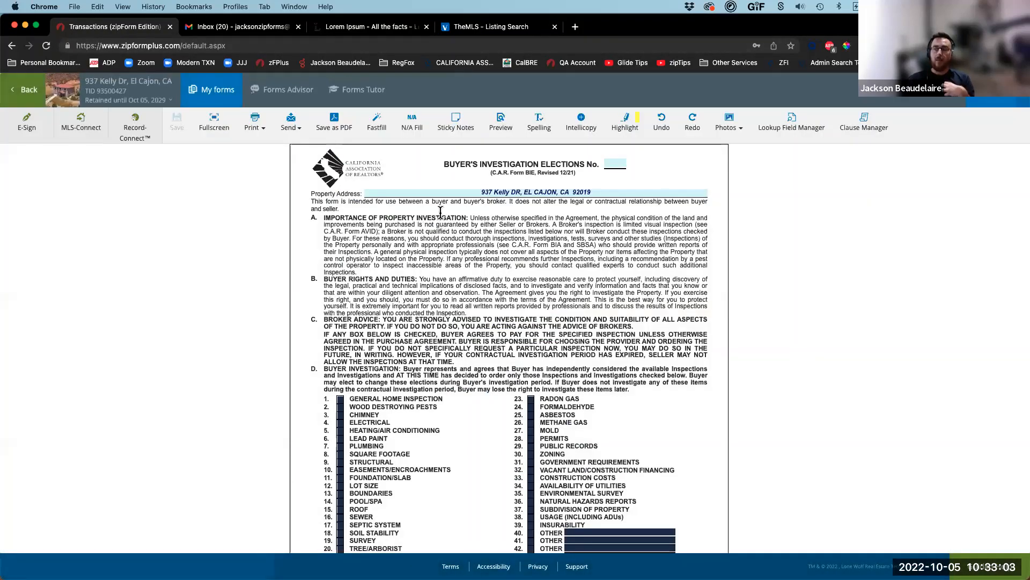
click(624, 164)
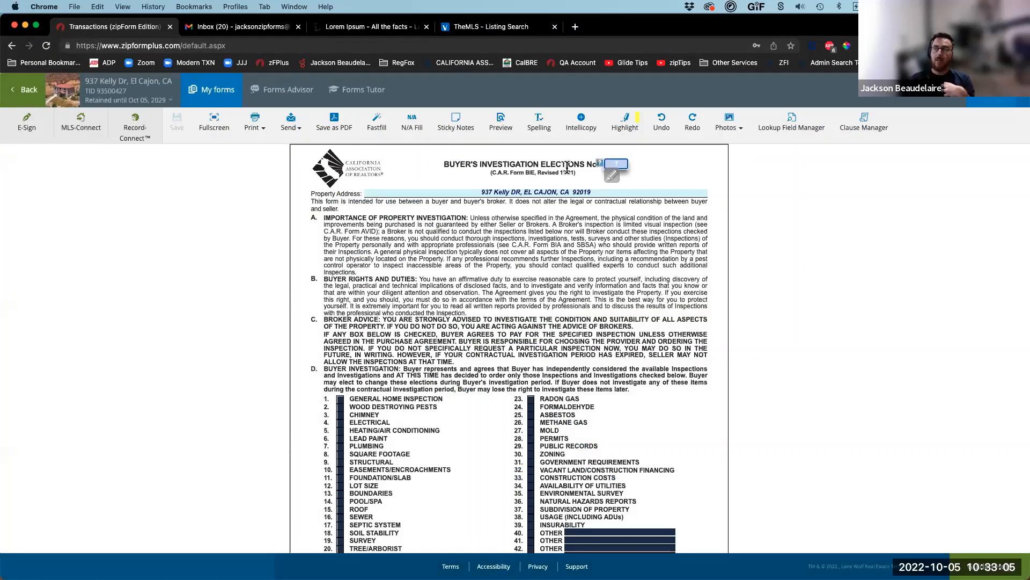
click(603, 189)
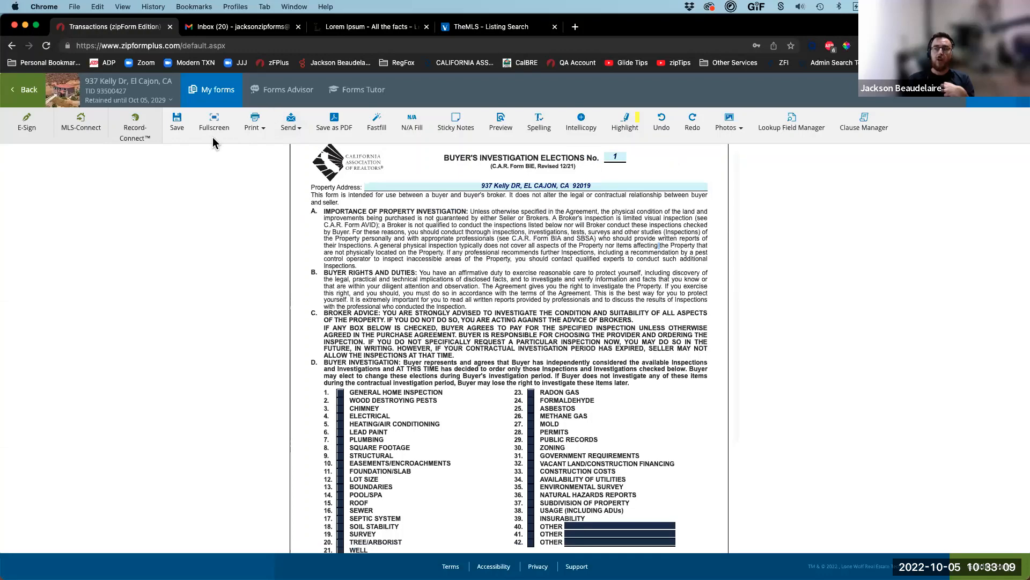
scroll(301, 483, down, 3)
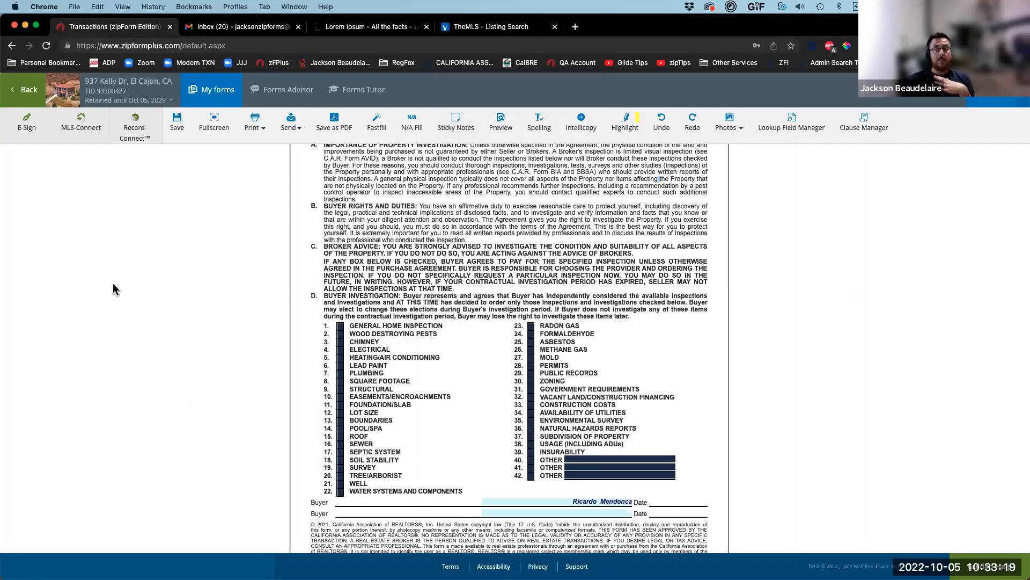
Step: Save the BIE form and start an e-sign packet with Buyer One as the only signer
click(28, 129)
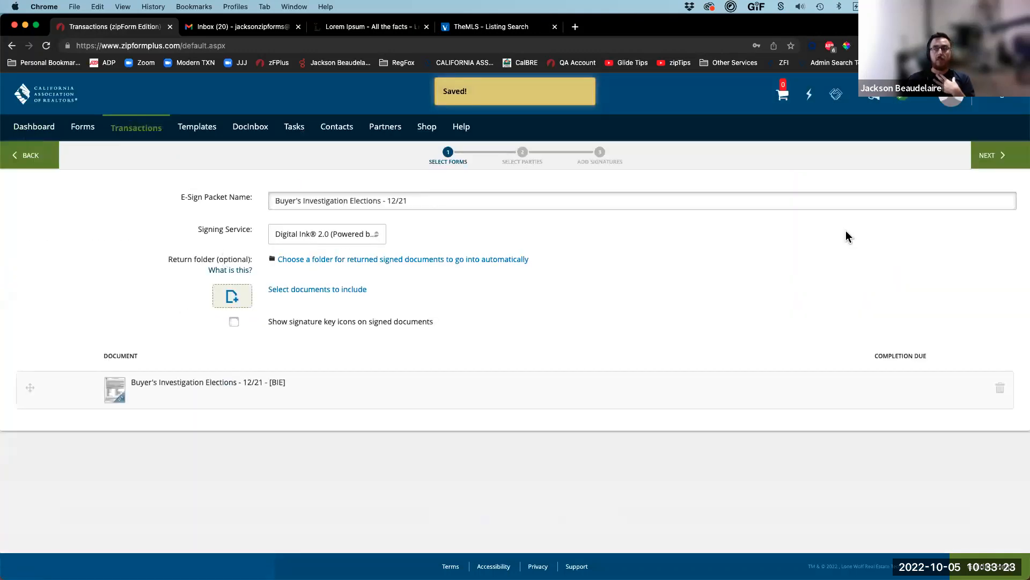
click(987, 156)
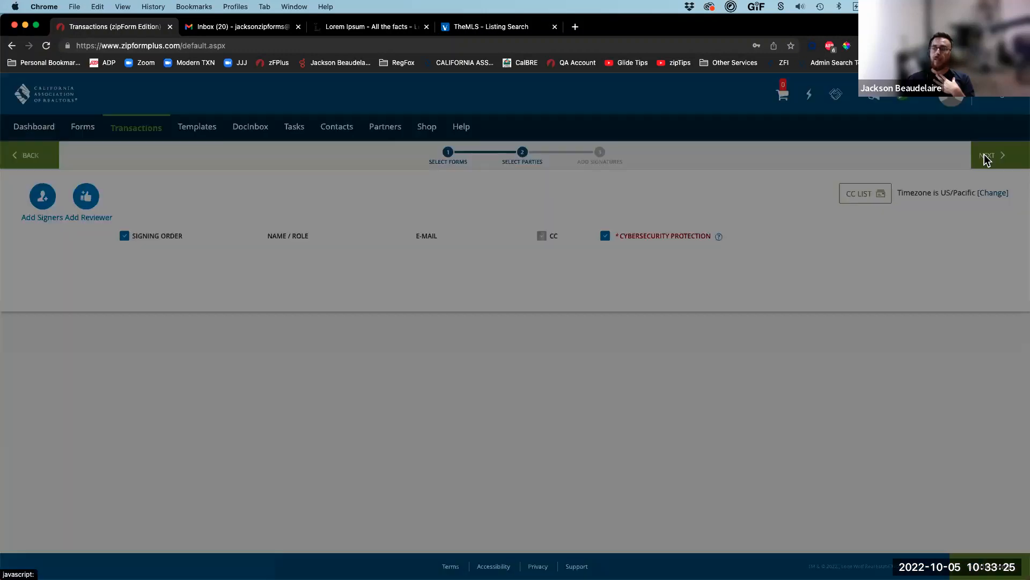
click(276, 239)
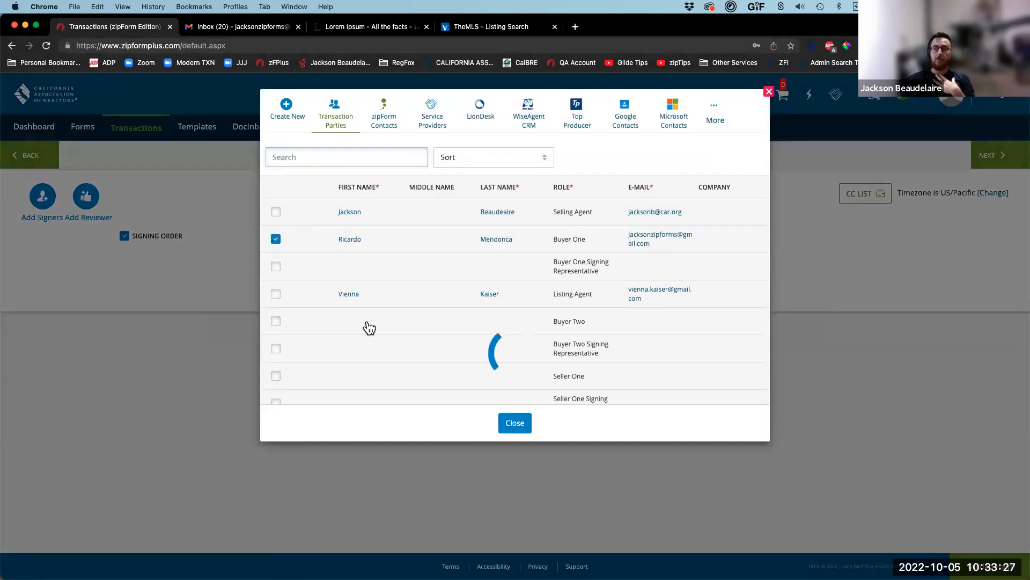
click(515, 423)
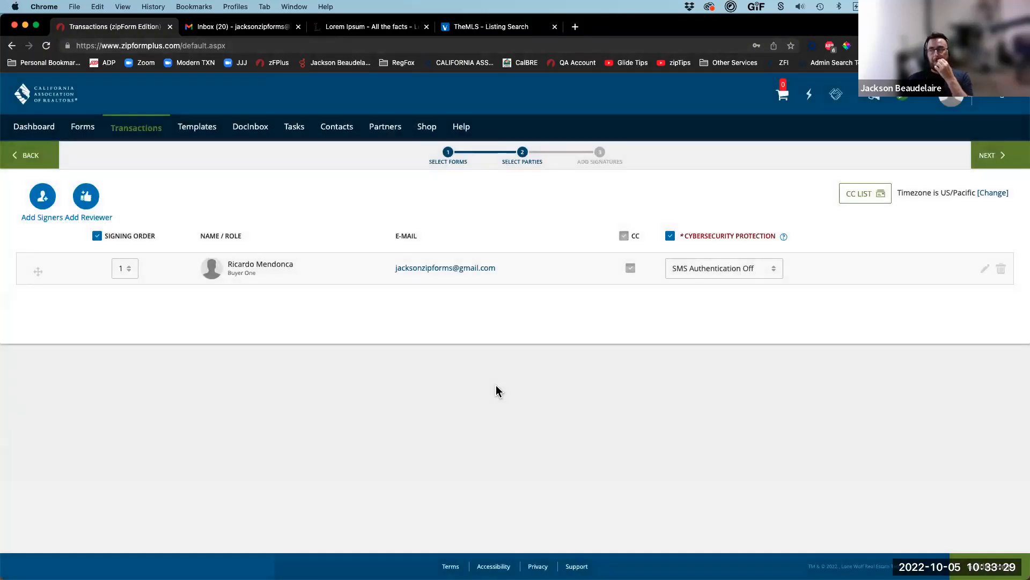
click(990, 161)
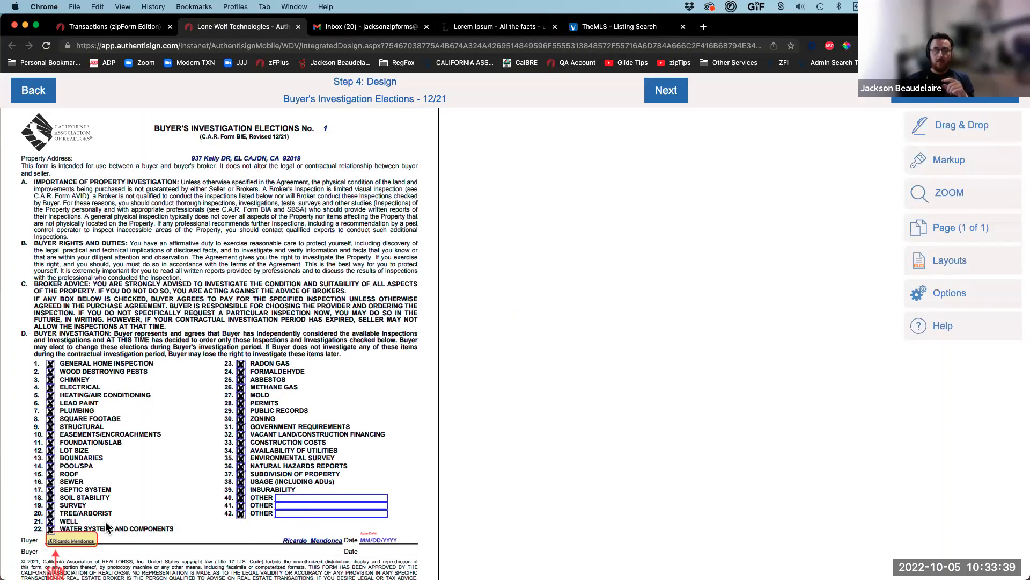
Step: Scroll through the BIE design page to review Buyer One's signature and auto-date fields
scroll(106, 527, down, 2)
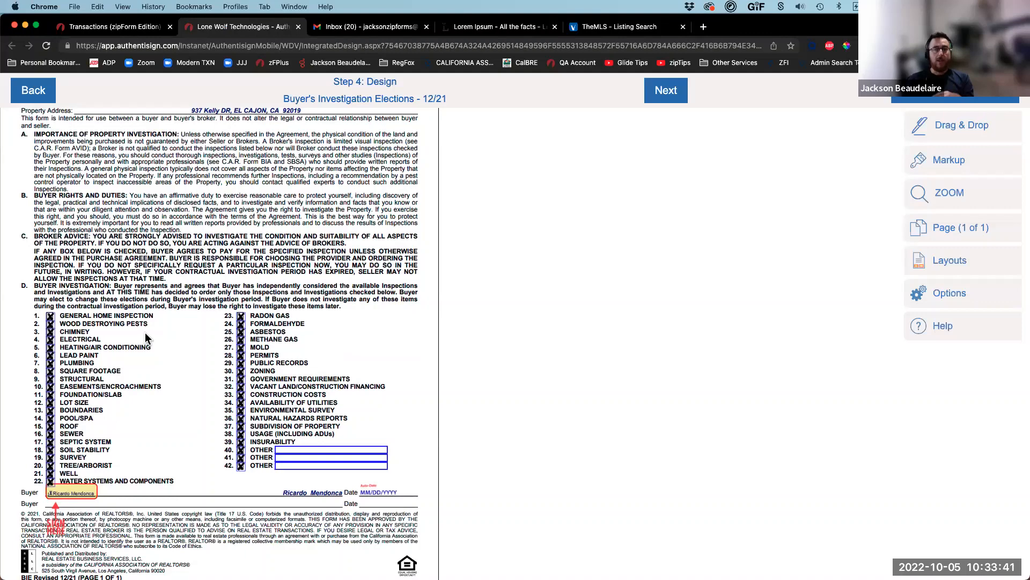
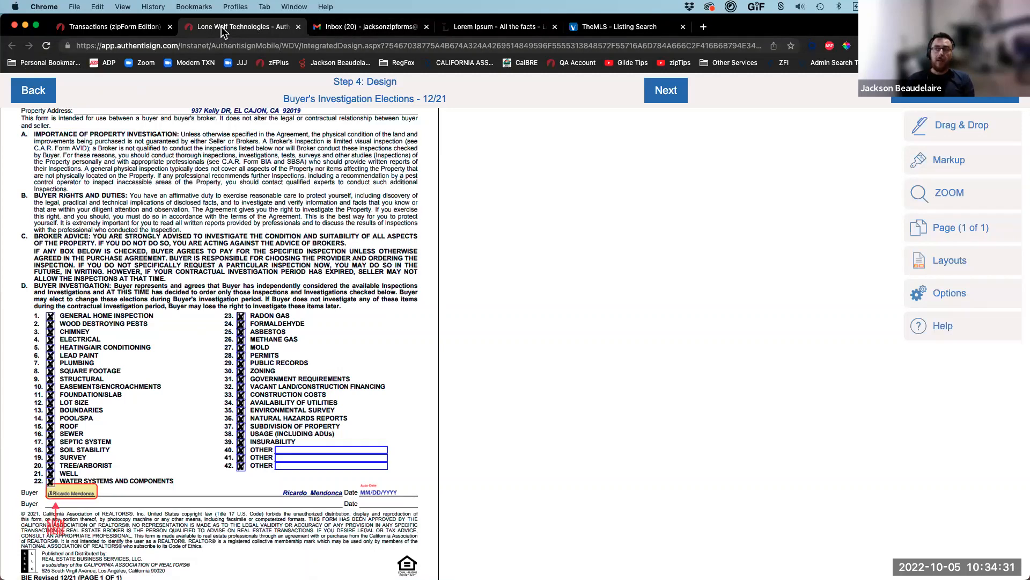
Step: Close the Authentisign signing tab to get back to the BIE form in zipForm Plus
click(298, 27)
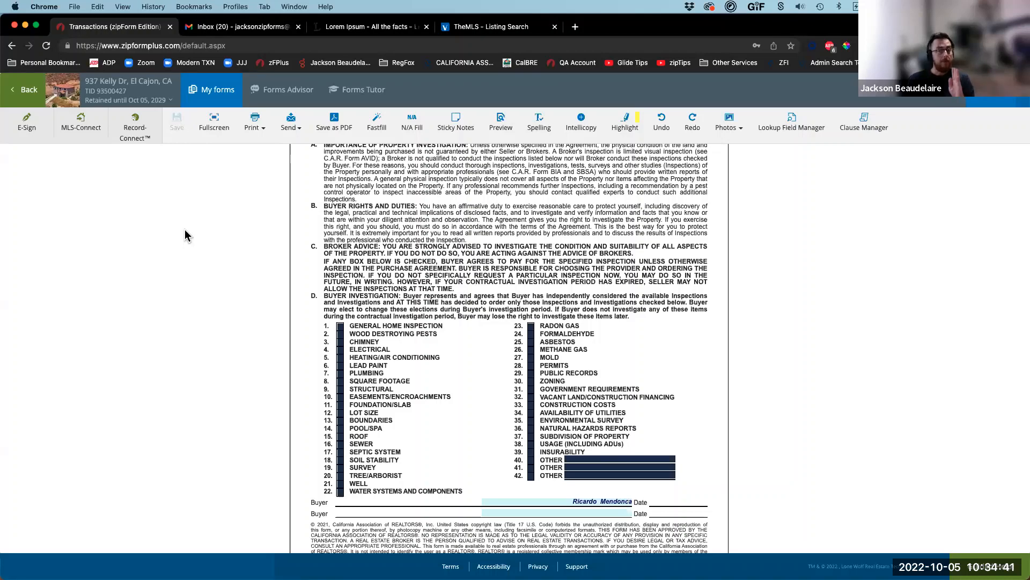
click(28, 103)
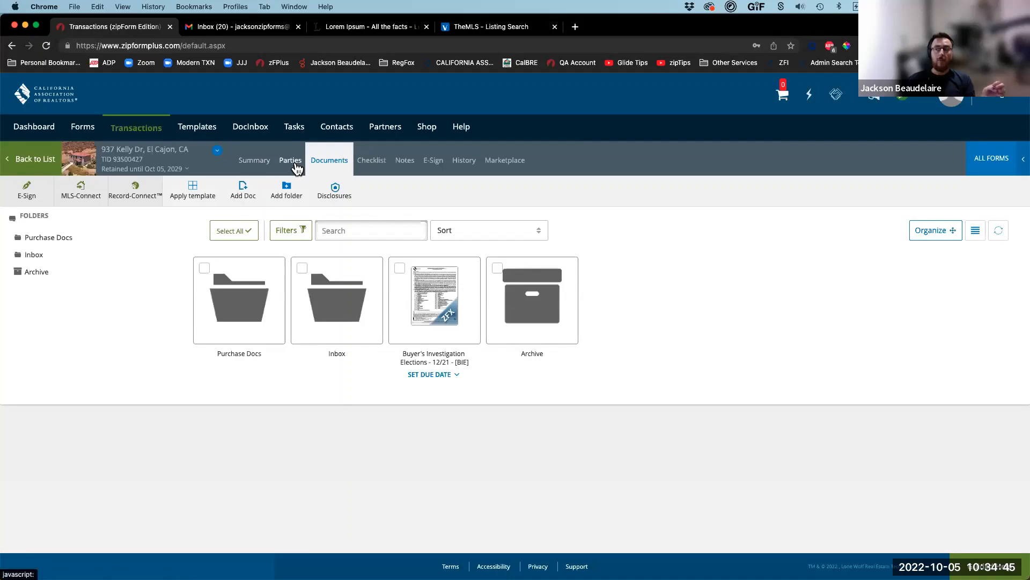
click(295, 166)
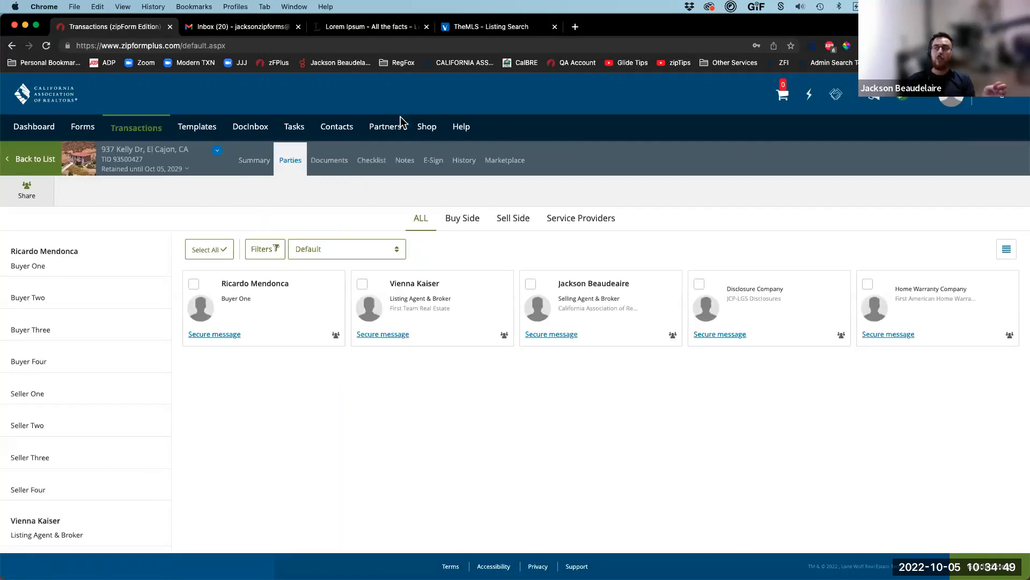
mouse_move(161, 292)
mouse_down()
mouse_move(151, 246)
mouse_move(96, 214)
mouse_move(31, 196)
mouse_up()
drag(254, 426, 335, 337)
drag(433, 443, 505, 339)
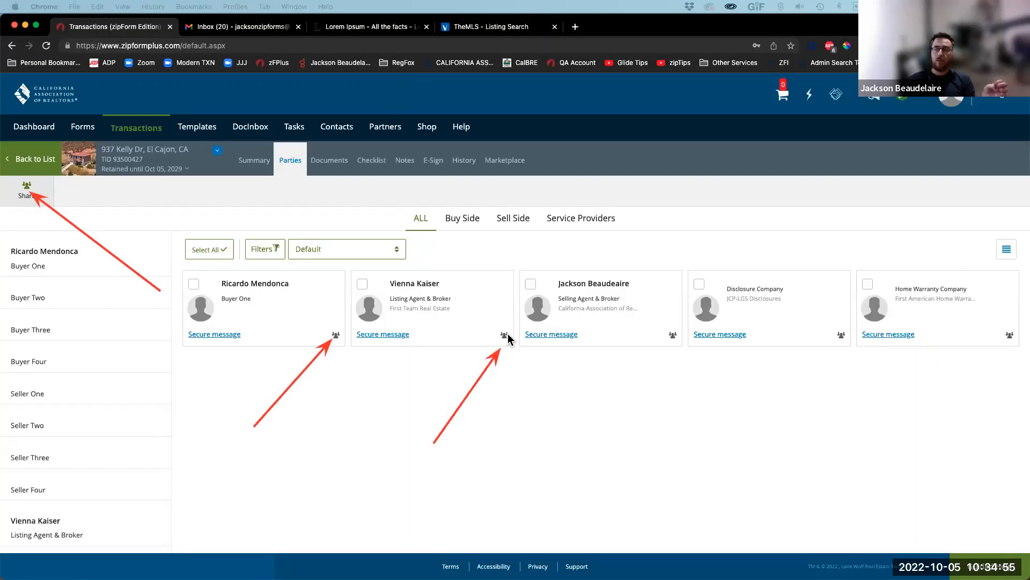
drag(626, 410, 671, 339)
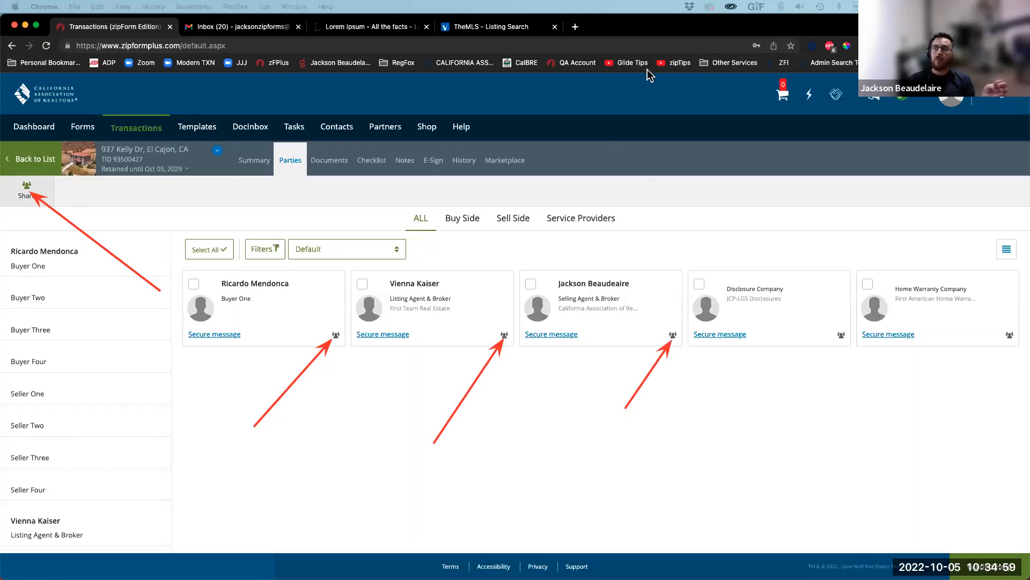
click(653, 95)
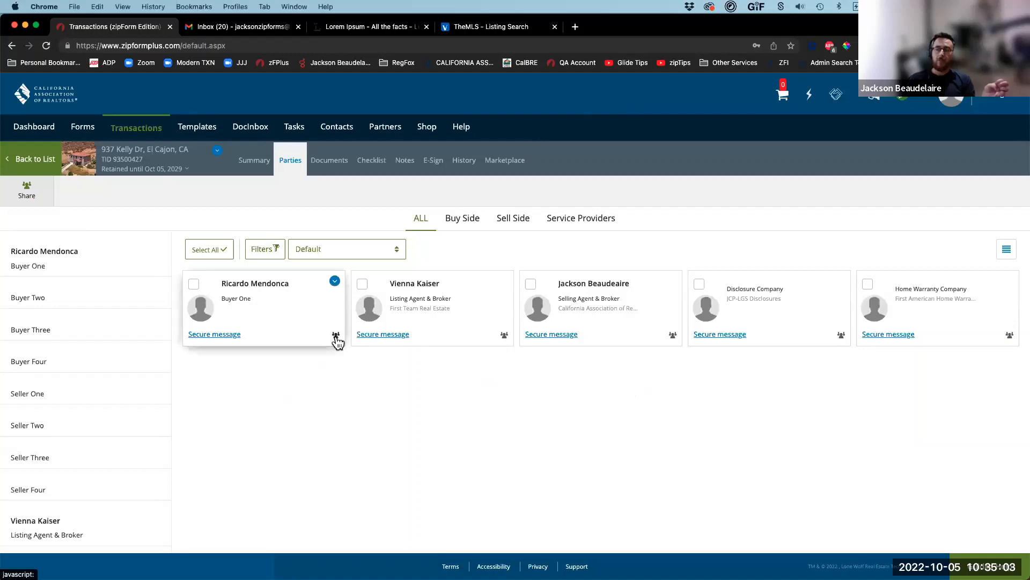
Step: Give the buyer sharing permissions to edit forms and upload documents, with no stop-sharing date
click(336, 336)
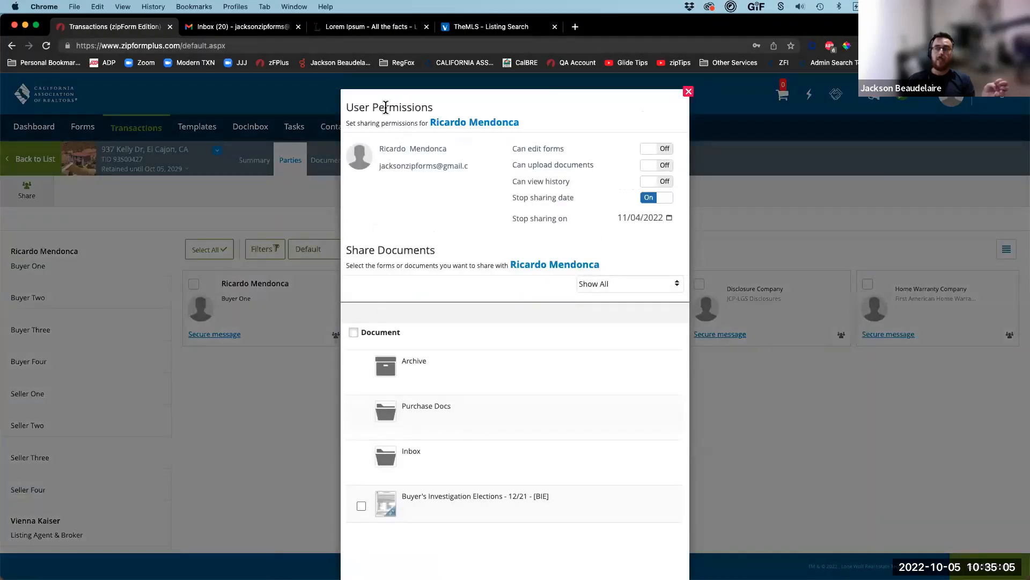
triple_click(354, 107)
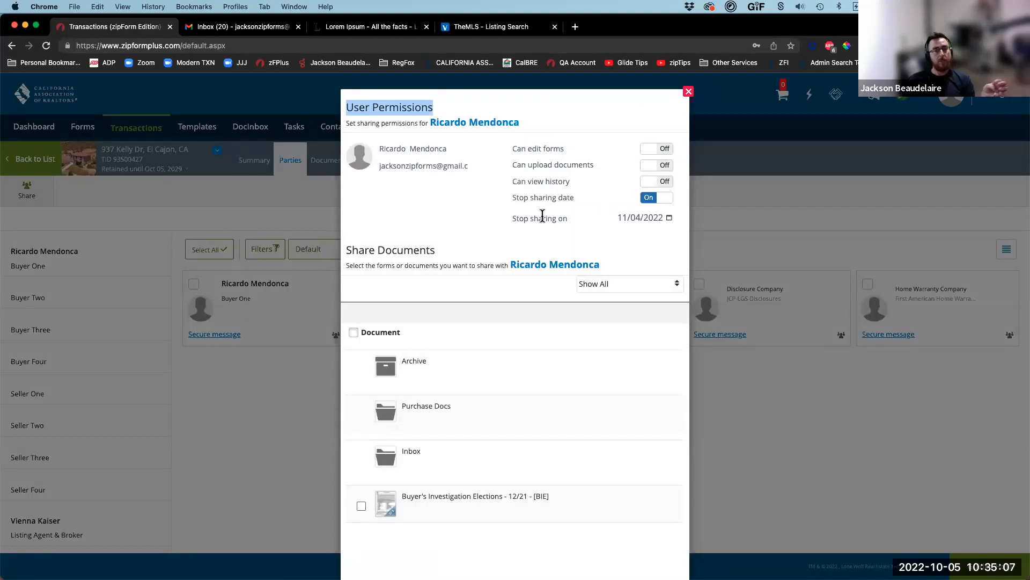
click(656, 151)
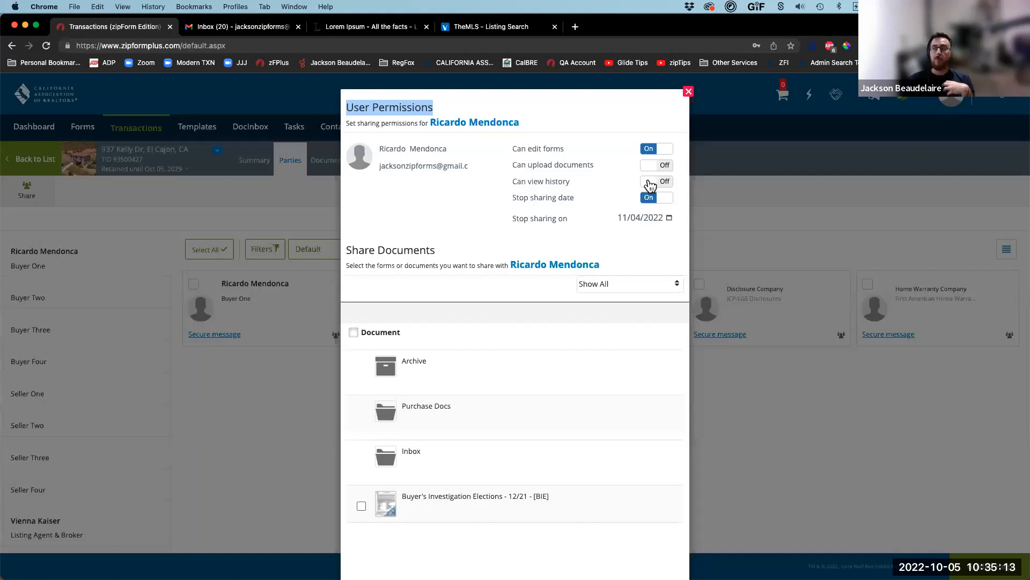
click(670, 187)
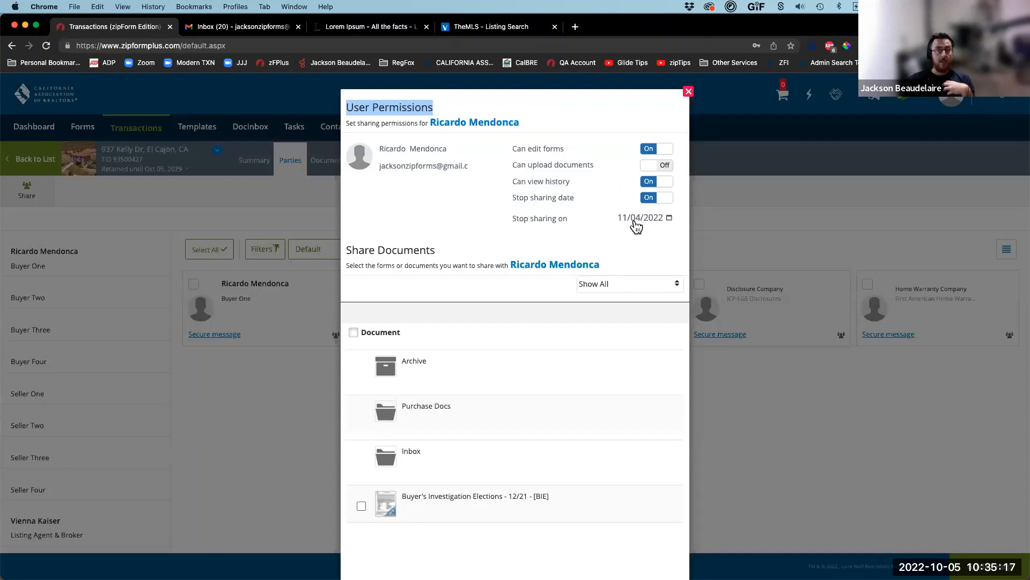
click(658, 199)
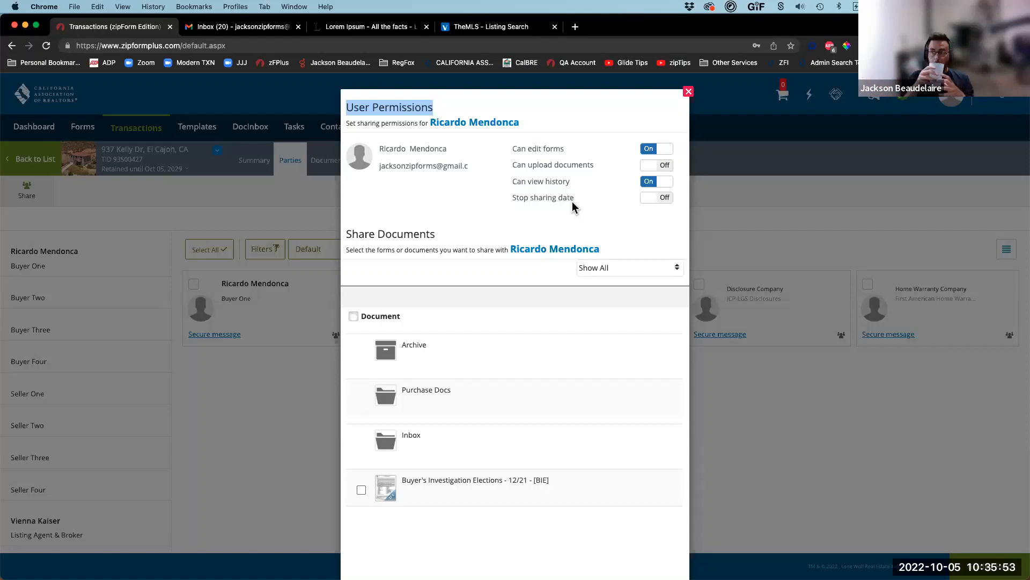
click(655, 184)
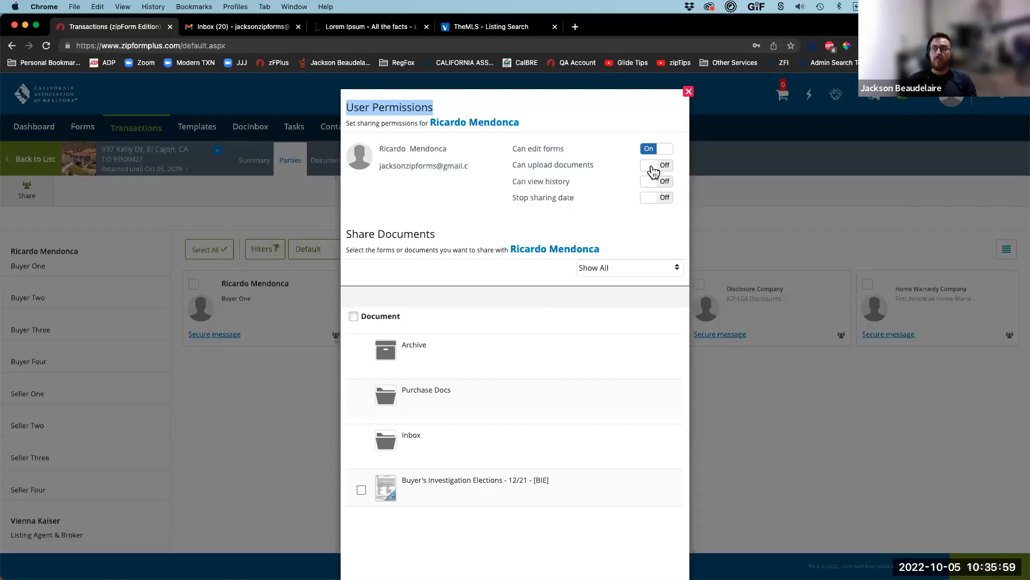
click(676, 171)
click(661, 166)
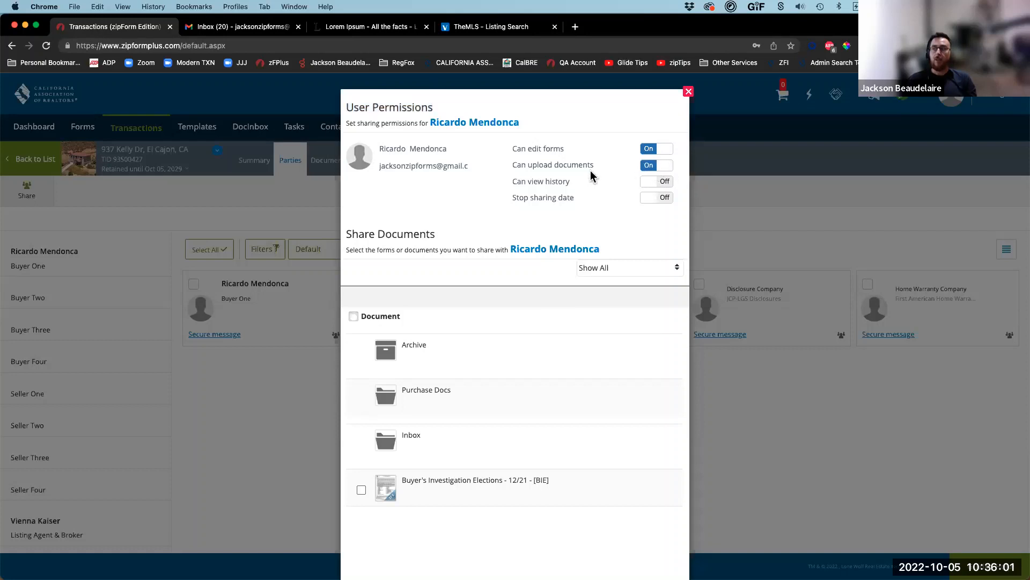
Step: Select the Buyer's Investigation Elections form and Save & Send the share
click(361, 490)
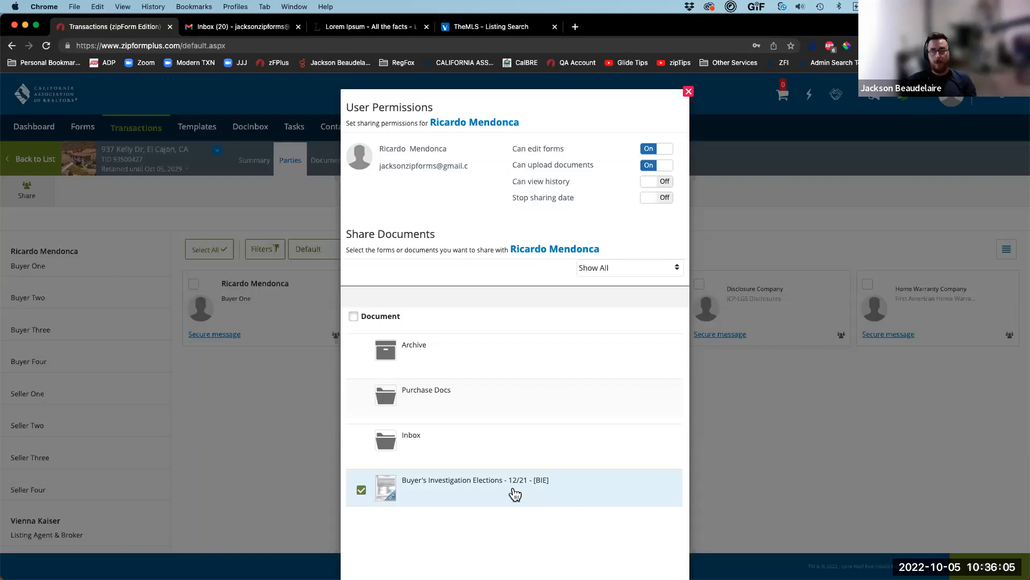
scroll(515, 490, down, 3)
click(595, 538)
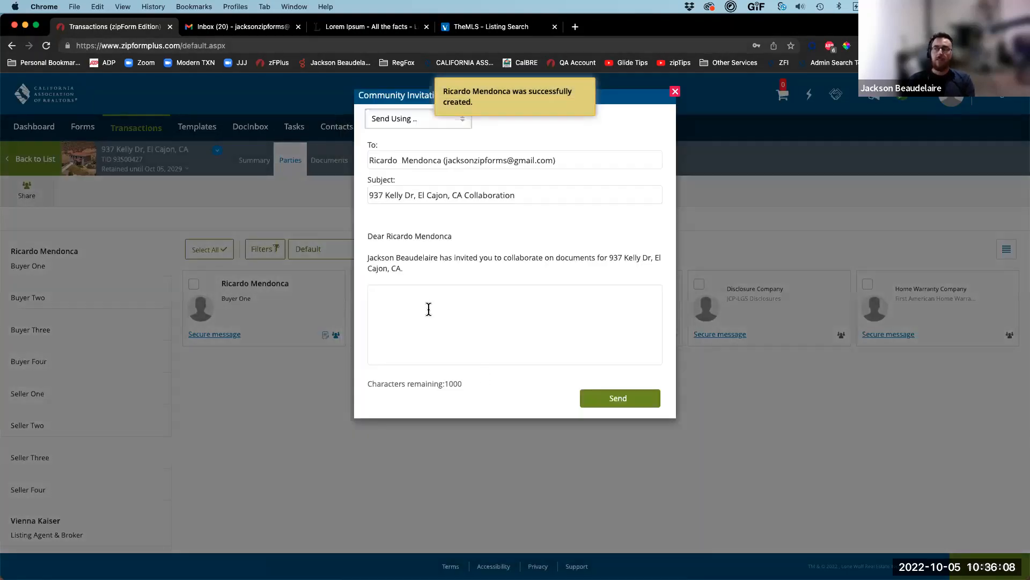
Step: Send the invitation via zipForm with a dictated note asking the buyer to fill out the form
click(412, 125)
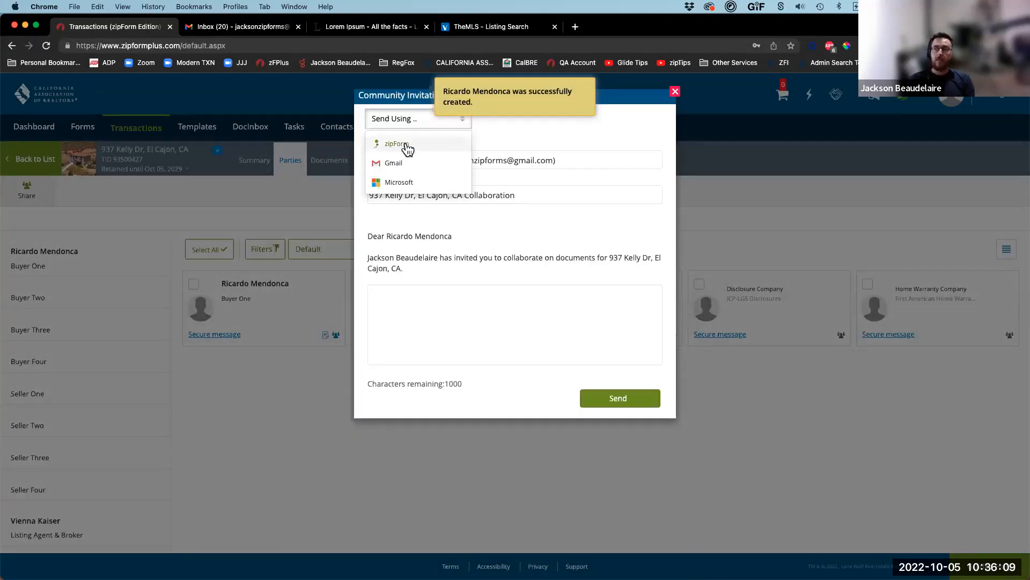
click(405, 139)
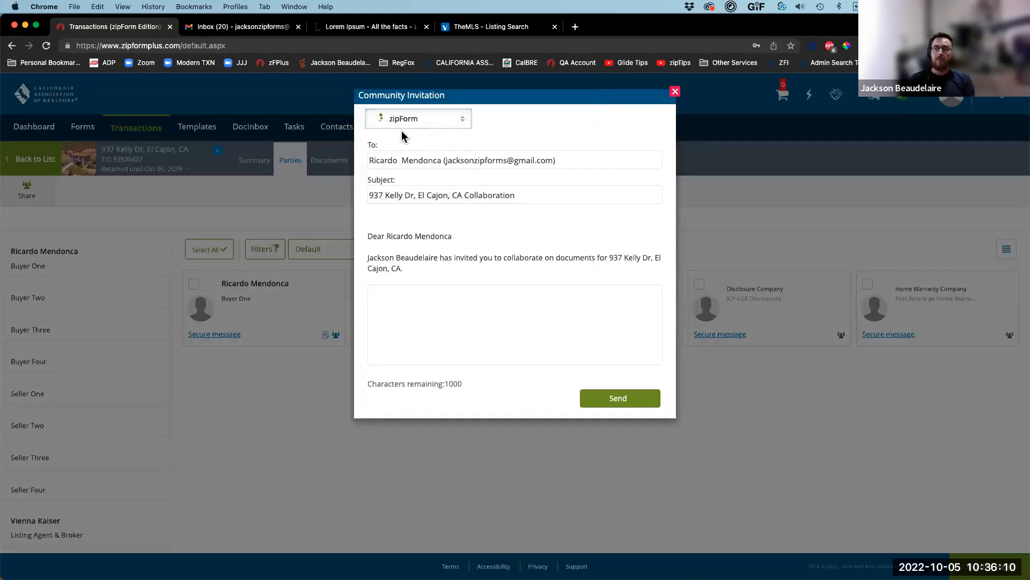
click(458, 297)
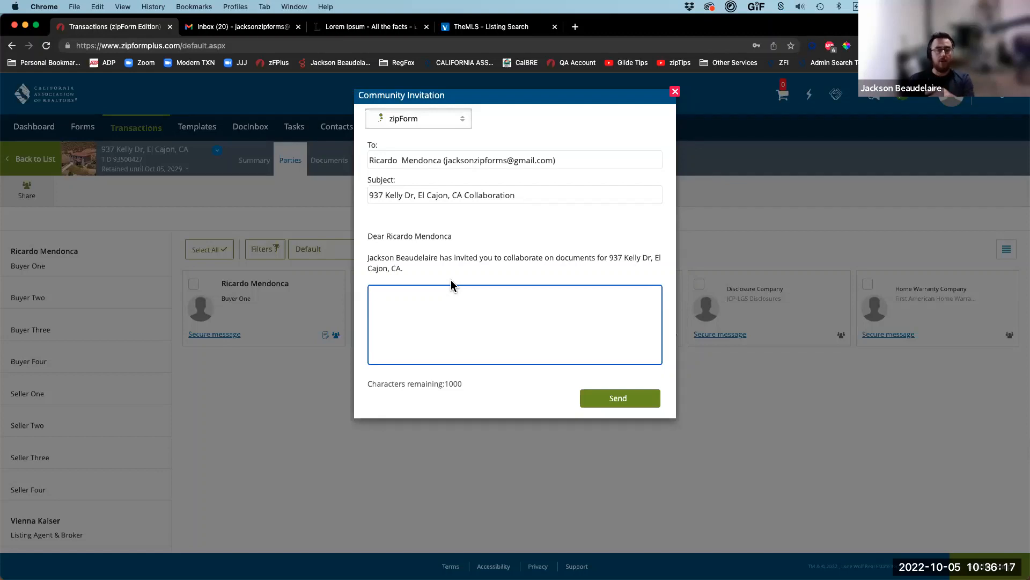
key(F5)
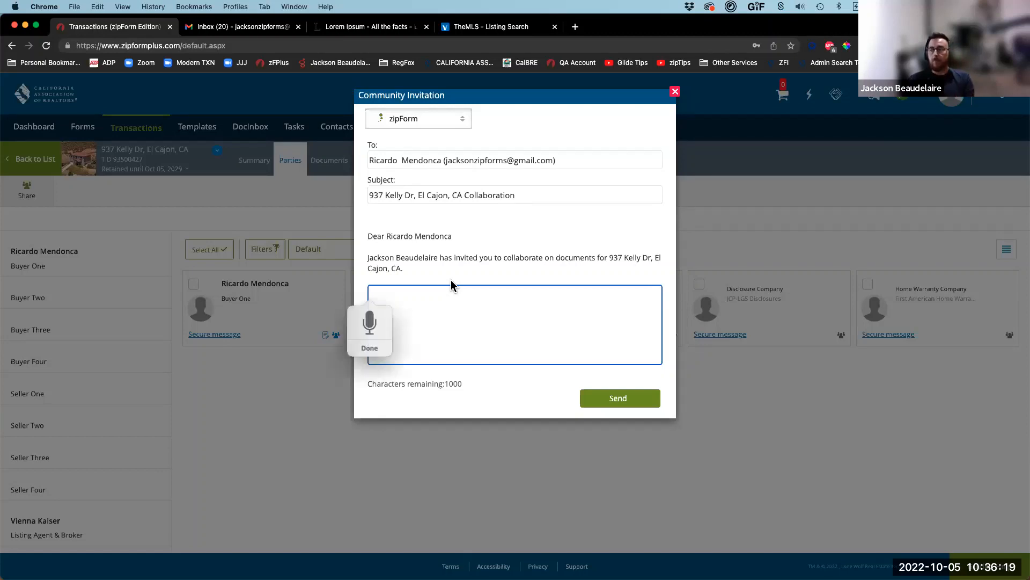
key(Escape)
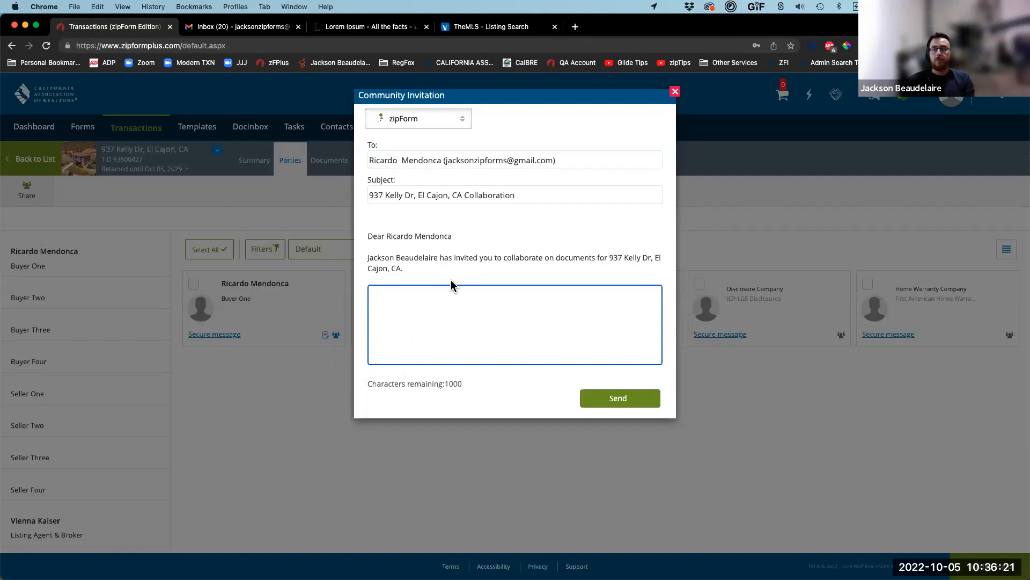
key(F5)
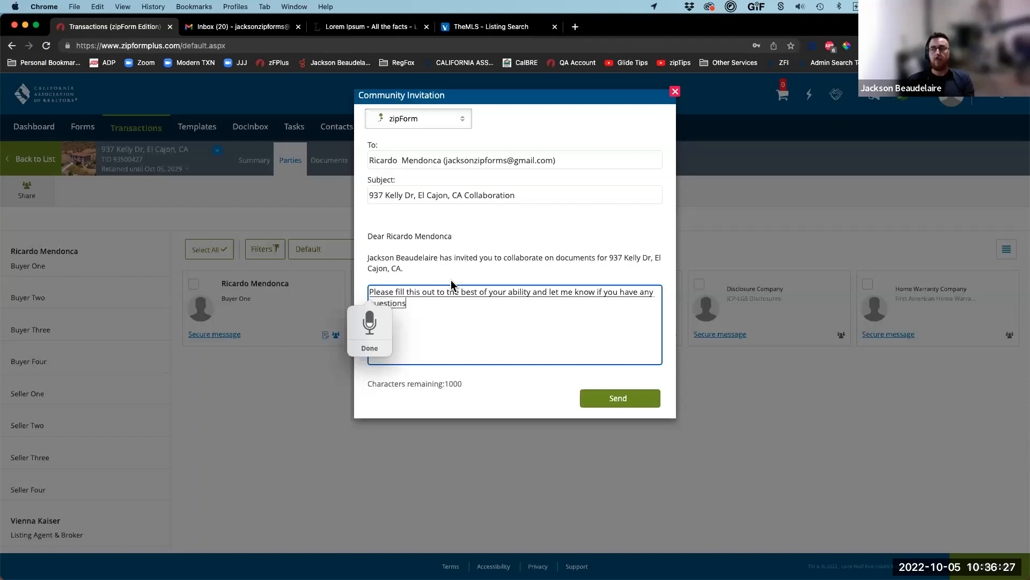
key(F5)
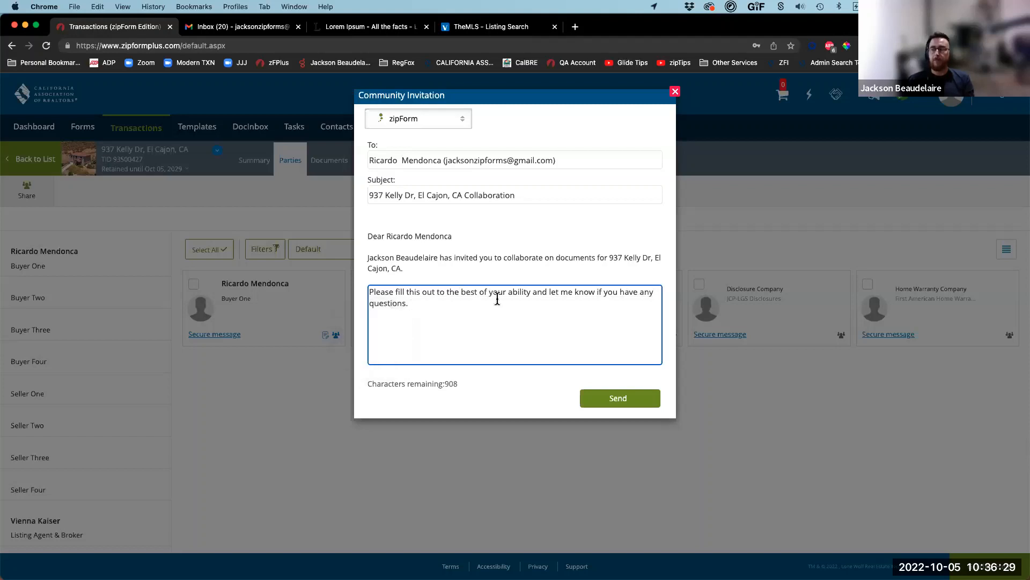
click(618, 399)
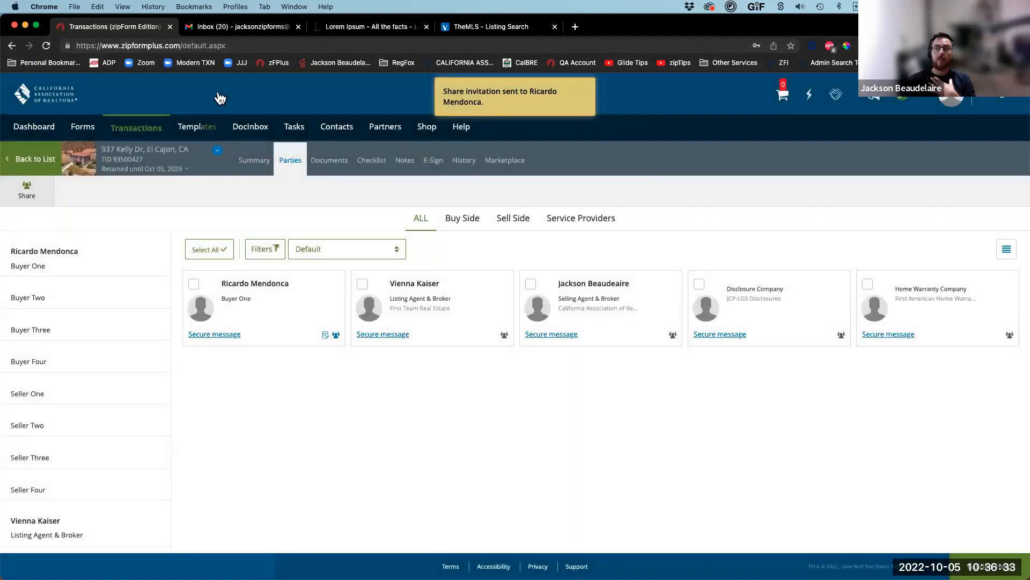
Step: Open the Collaboration Invitation email in Gmail and follow View Documents to zipCommunity
click(220, 32)
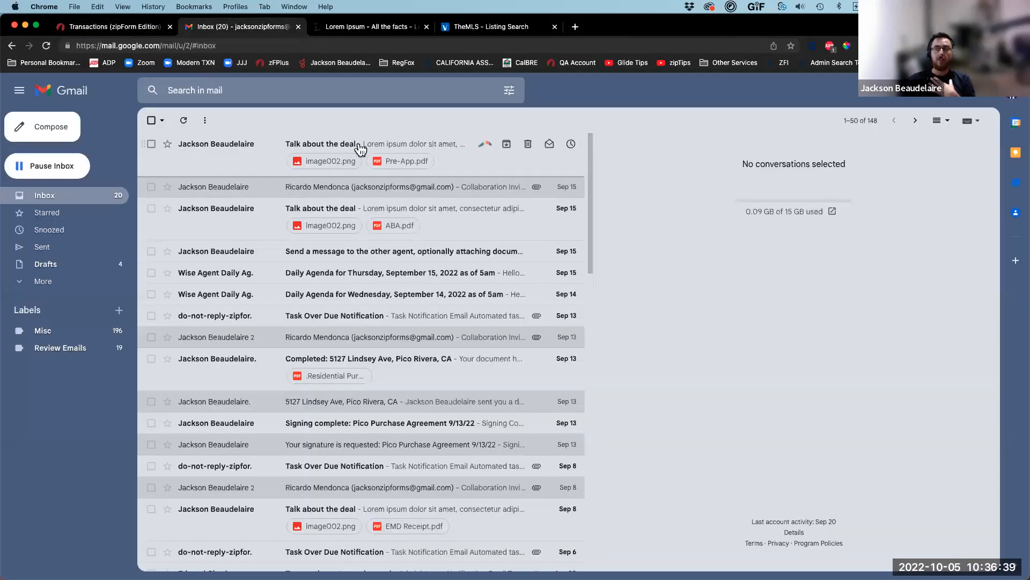
click(183, 121)
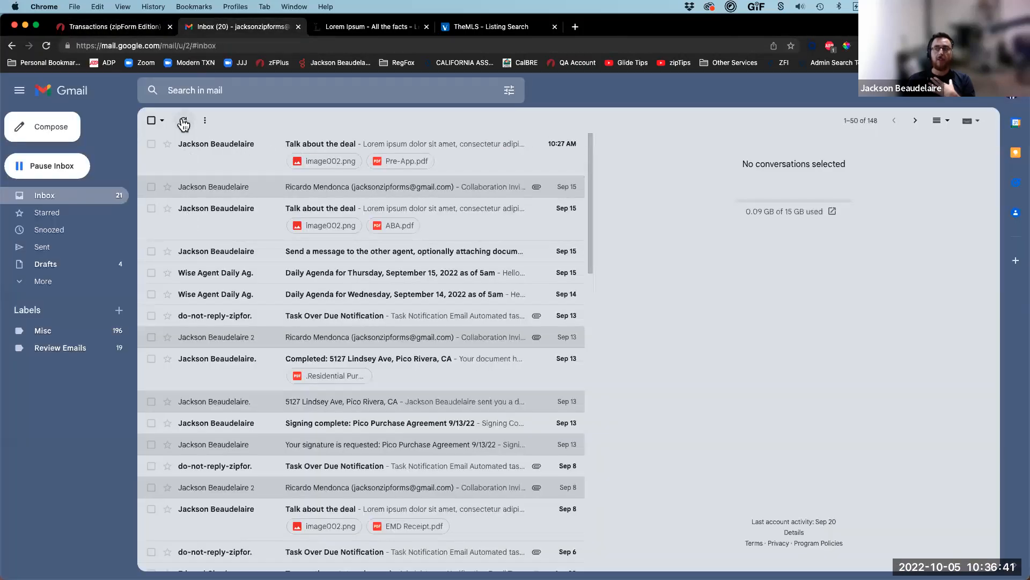
click(408, 144)
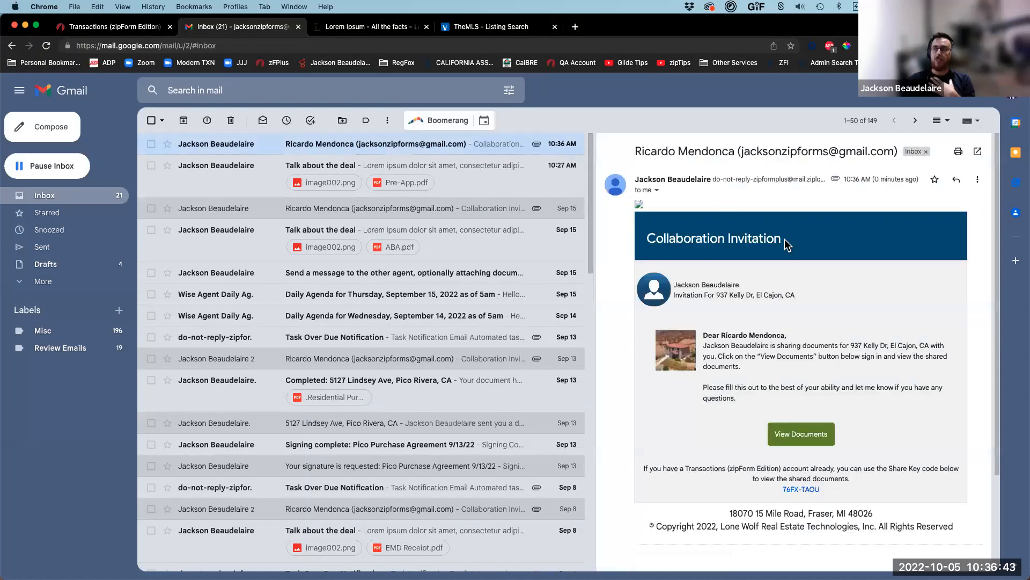
drag(736, 397, 704, 383)
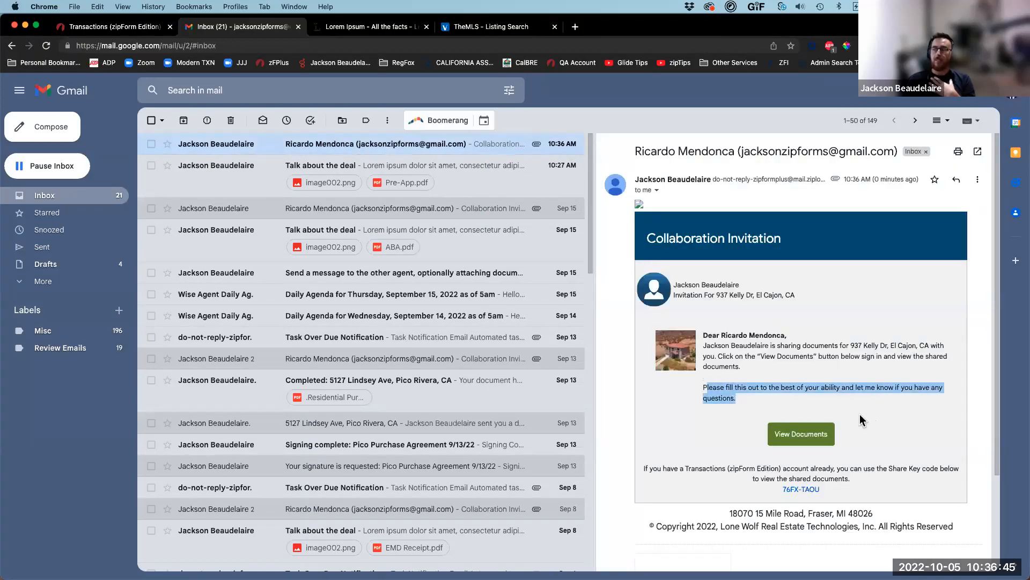
click(830, 406)
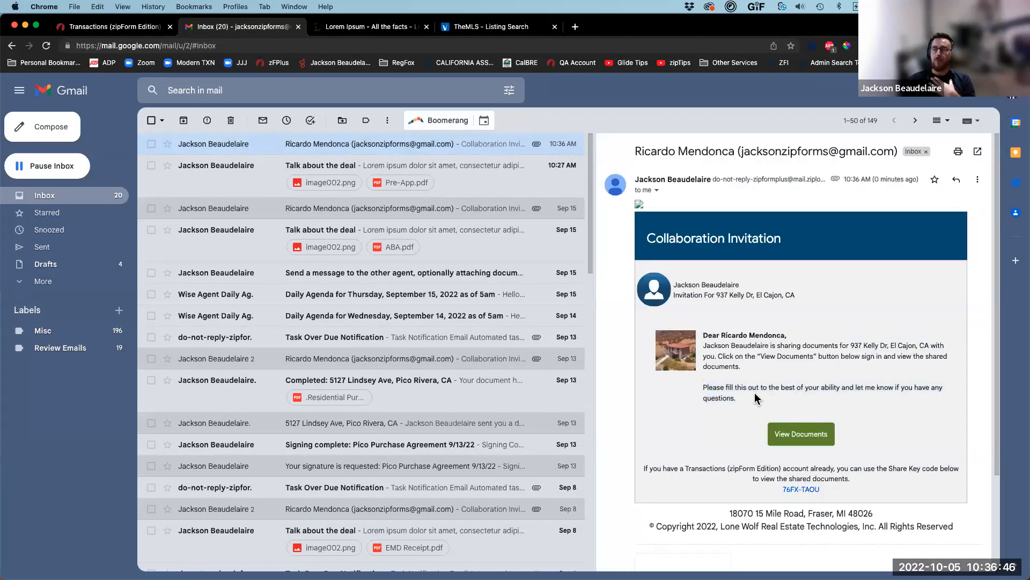
click(798, 437)
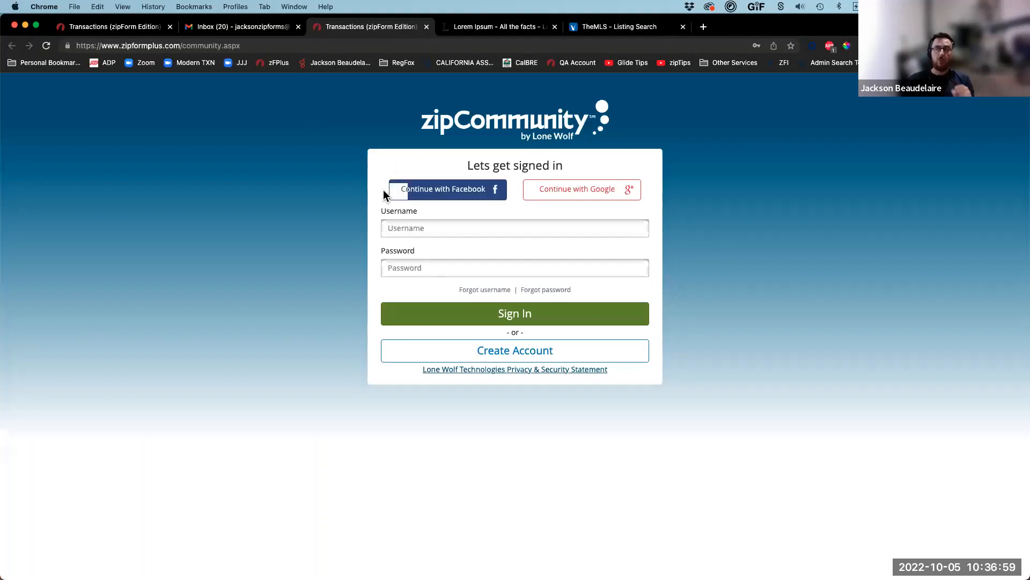
Step: Review the Create Account form's pre-filled buyer name, role and e-mail fields
click(486, 351)
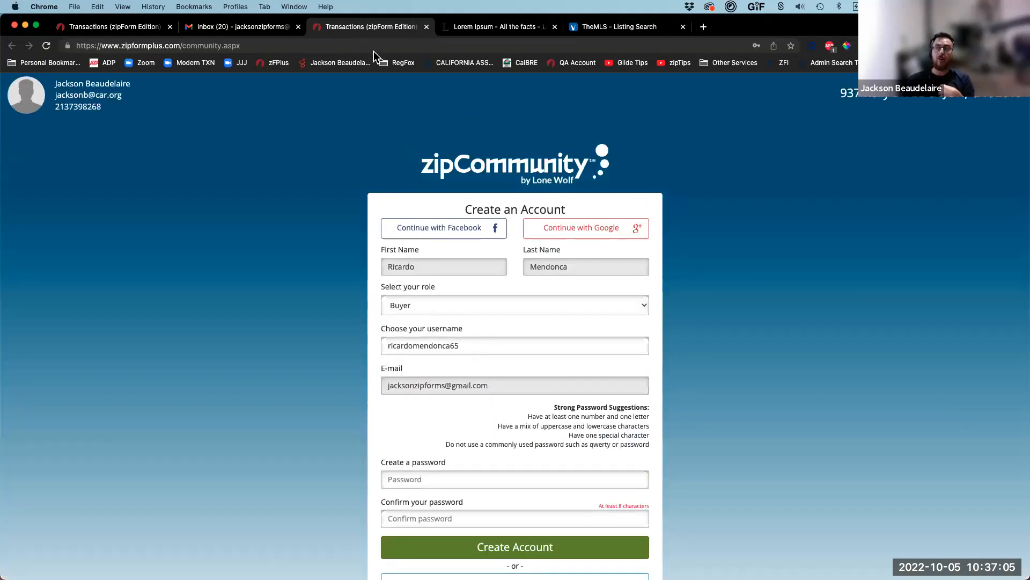
mouse_move(356, 245)
mouse_down()
mouse_move(425, 280)
mouse_move(682, 290)
mouse_up()
drag(365, 281, 664, 325)
drag(362, 365, 679, 418)
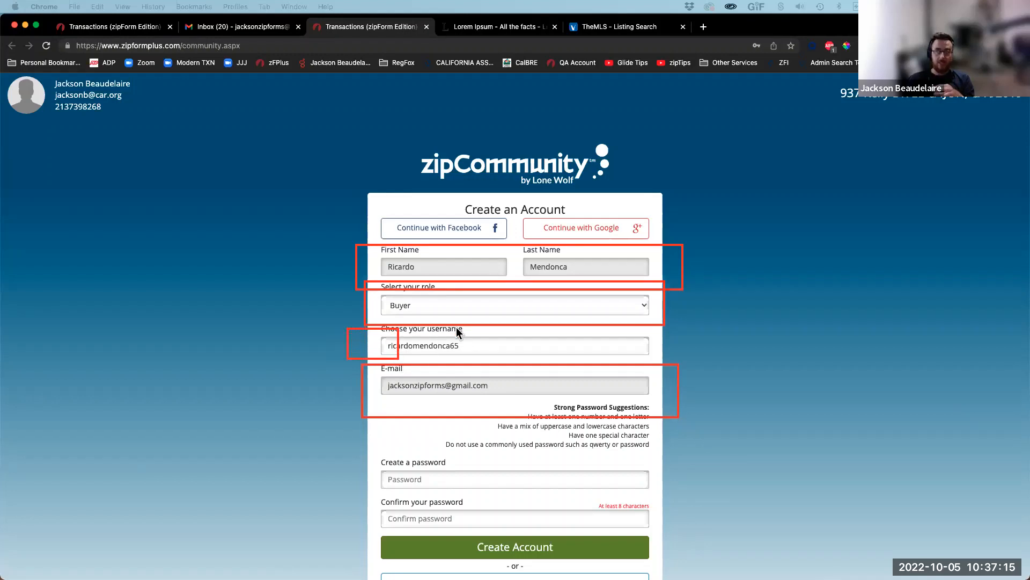
drag(371, 456, 440, 533)
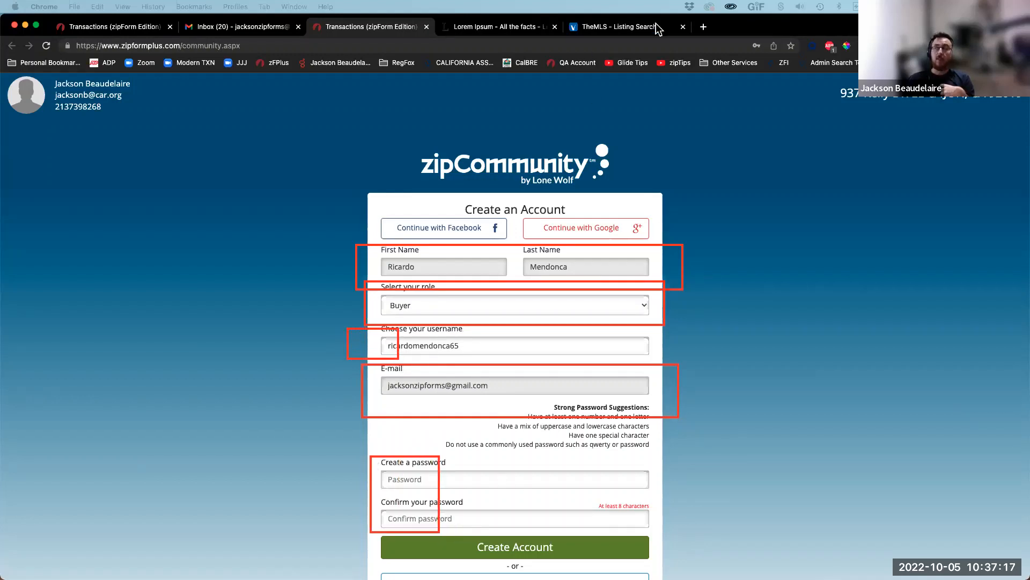
click(646, 95)
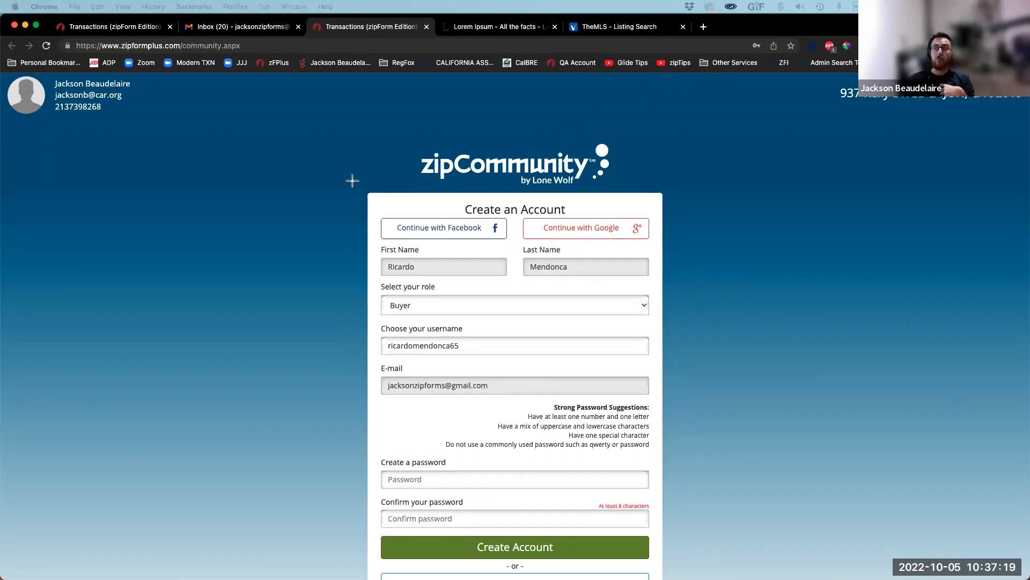
drag(352, 206, 687, 251)
scroll(457, 477, down, 3)
Step: Return to Sign In and autofill the buyer's saved username and password
click(522, 495)
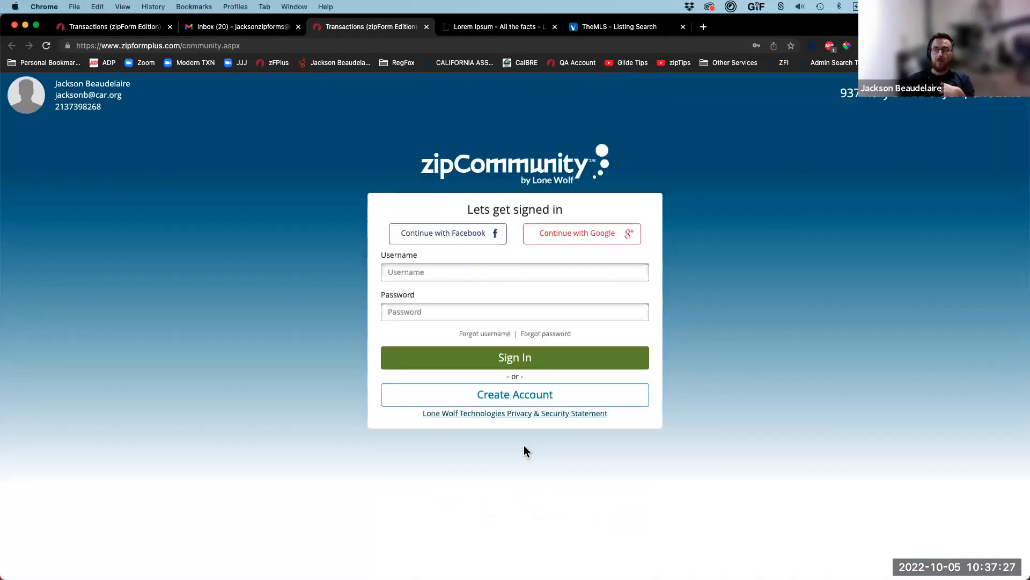
click(432, 268)
click(644, 312)
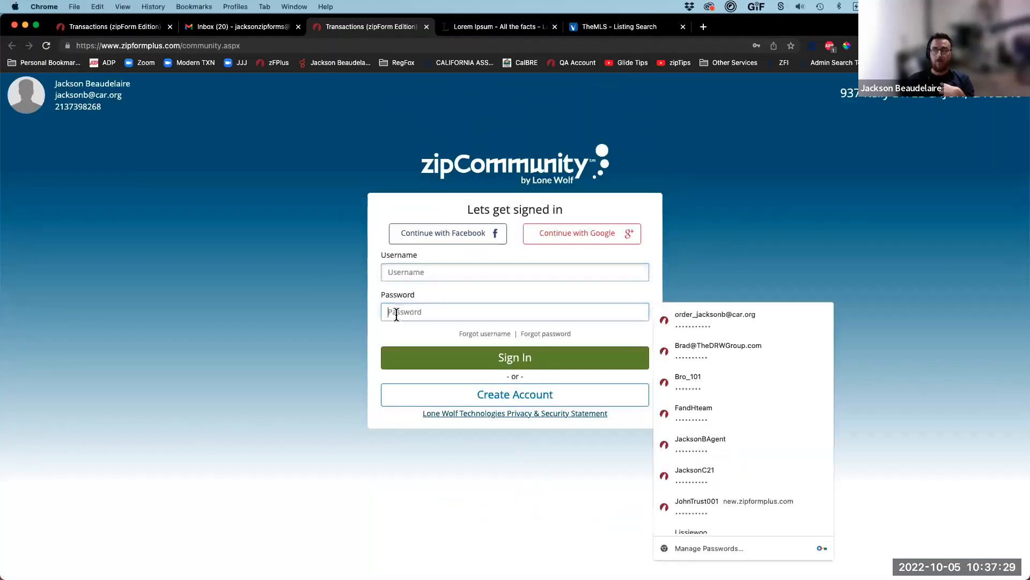
scroll(751, 461, down, 5)
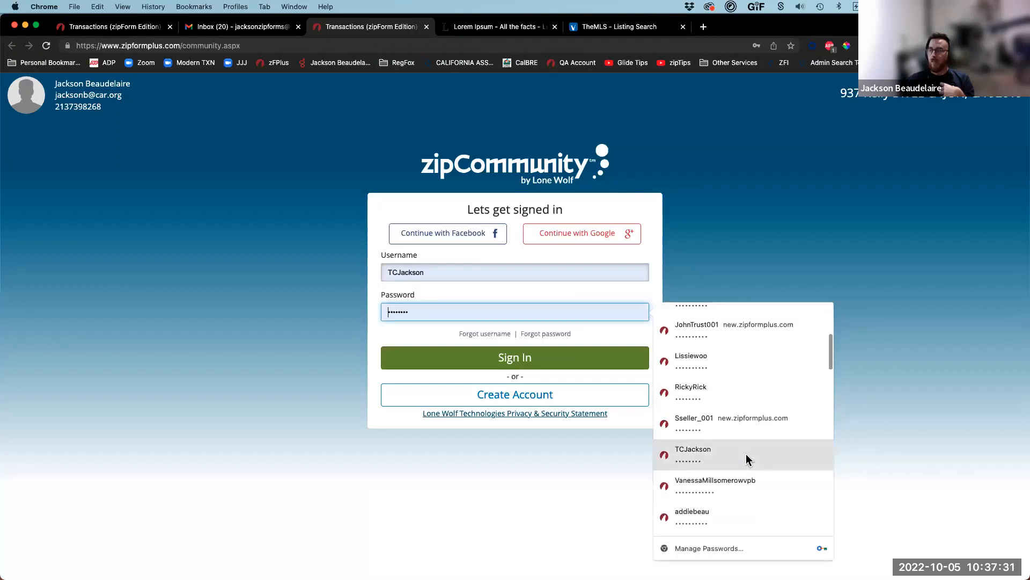
click(725, 386)
click(503, 365)
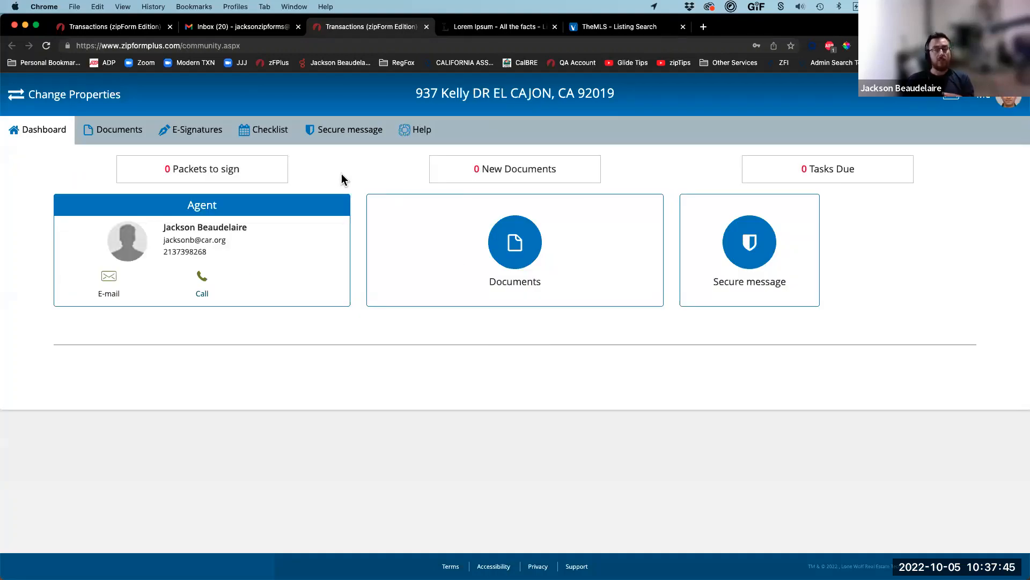
click(18, 98)
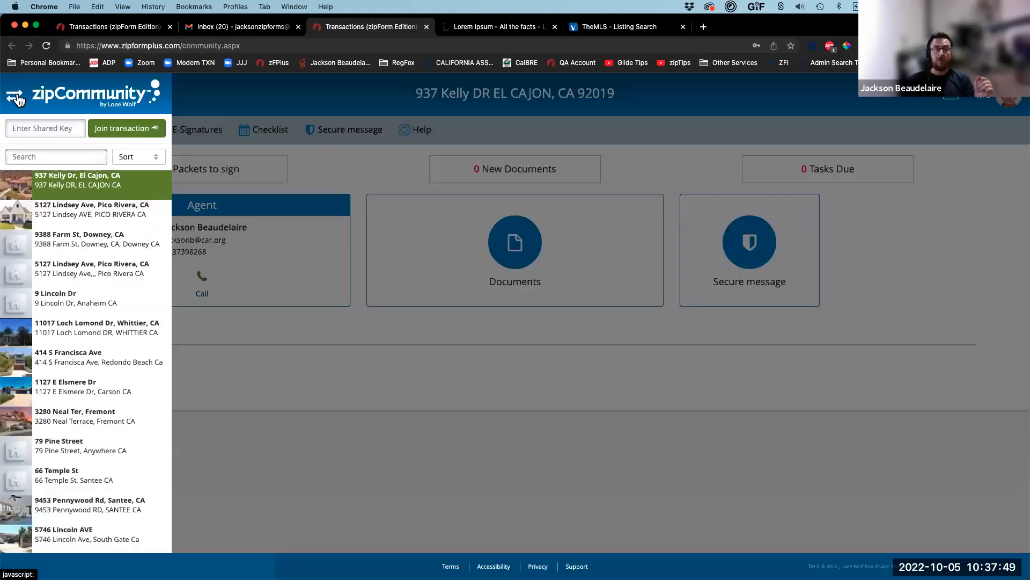
scroll(69, 398, down, 5)
scroll(67, 409, down, 10)
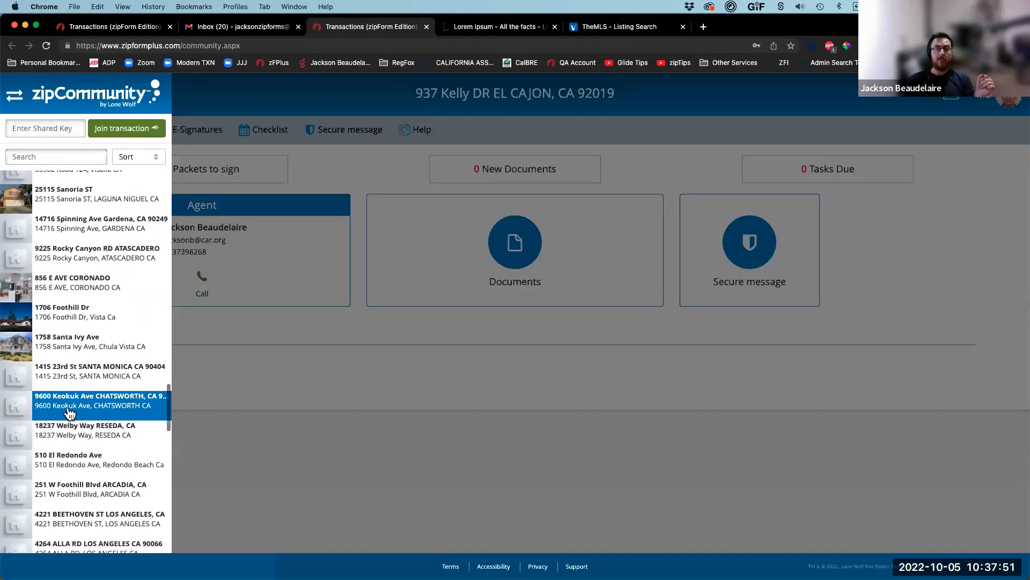
scroll(65, 406, up, 15)
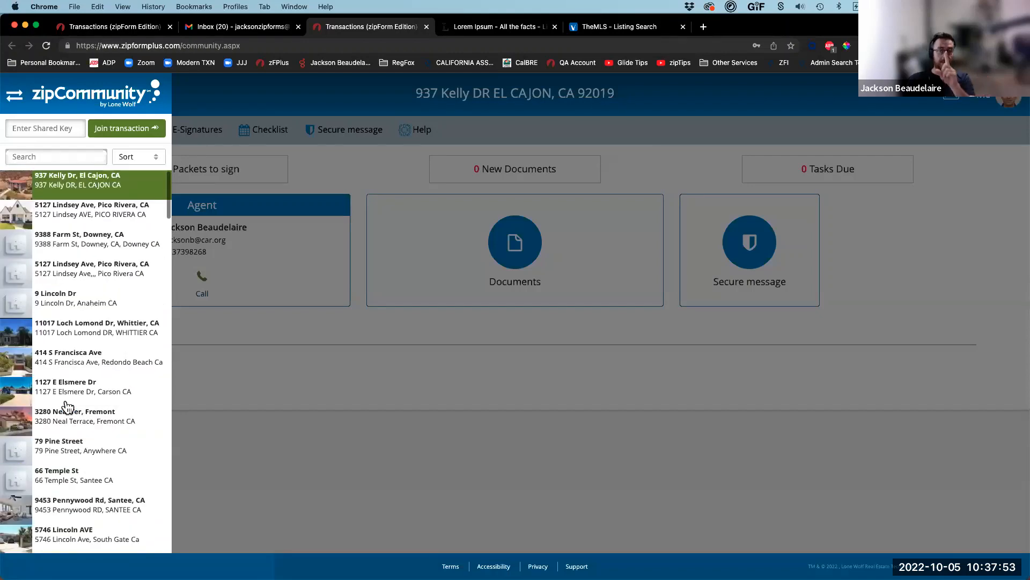
click(425, 425)
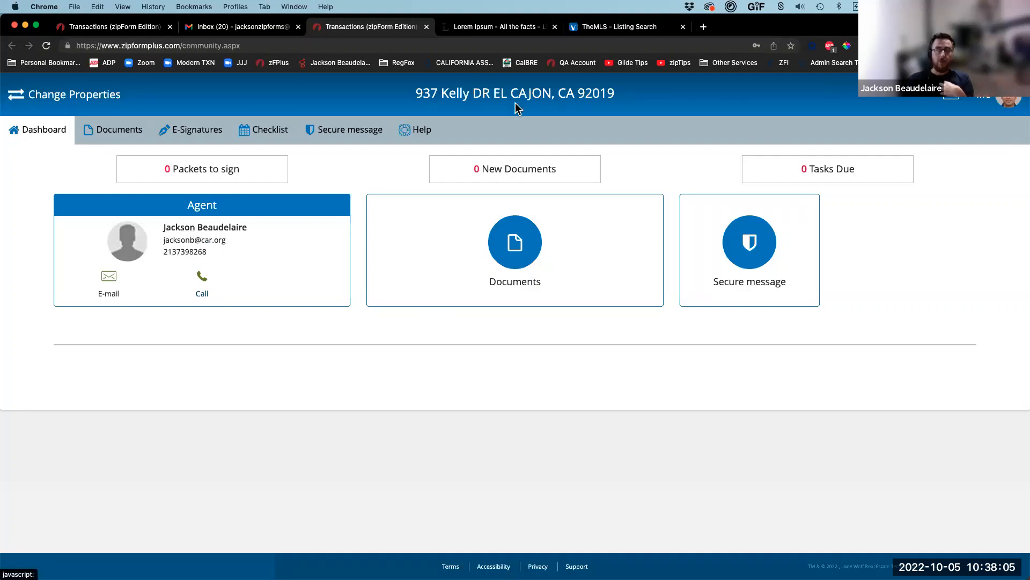
Step: Open the shared Buyer's Investigation Elections form from the transaction's documents and enlarge it
click(106, 133)
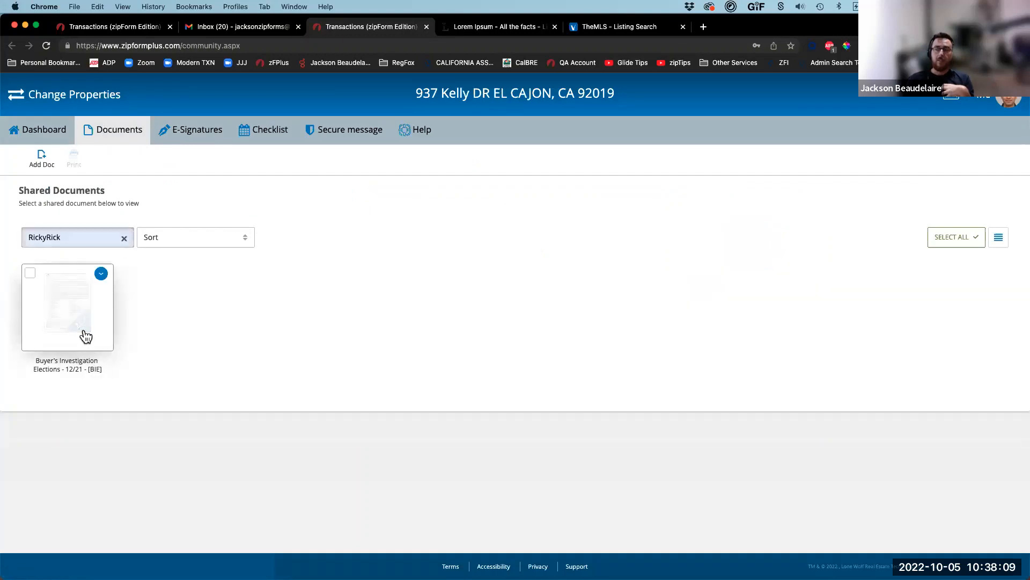
click(124, 238)
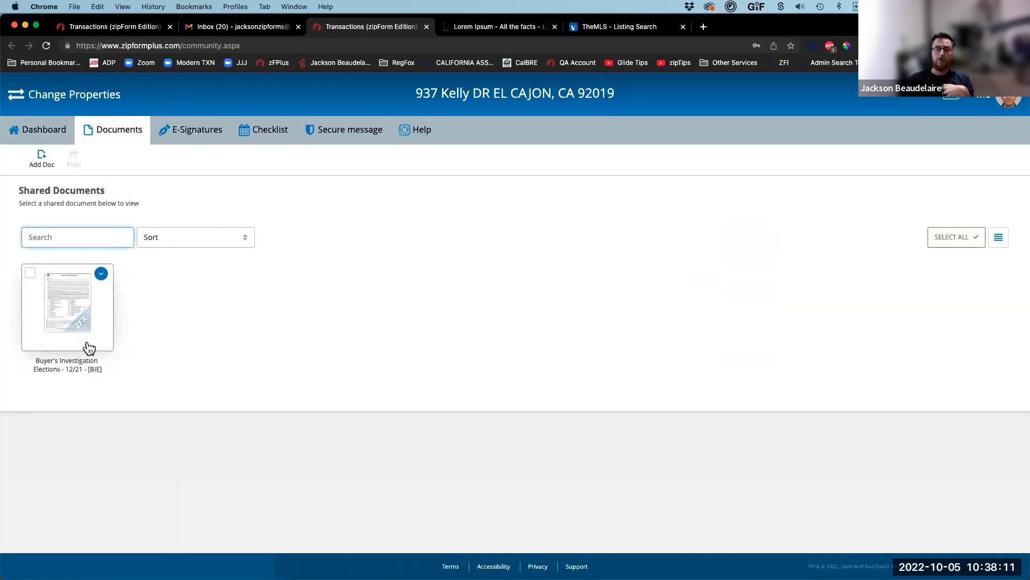
click(41, 161)
click(376, 291)
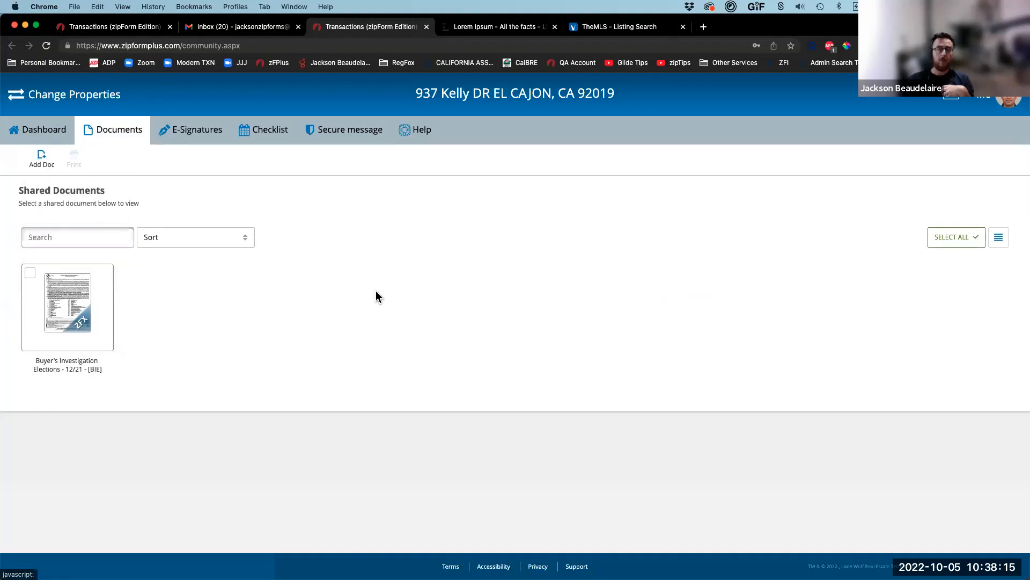
click(69, 311)
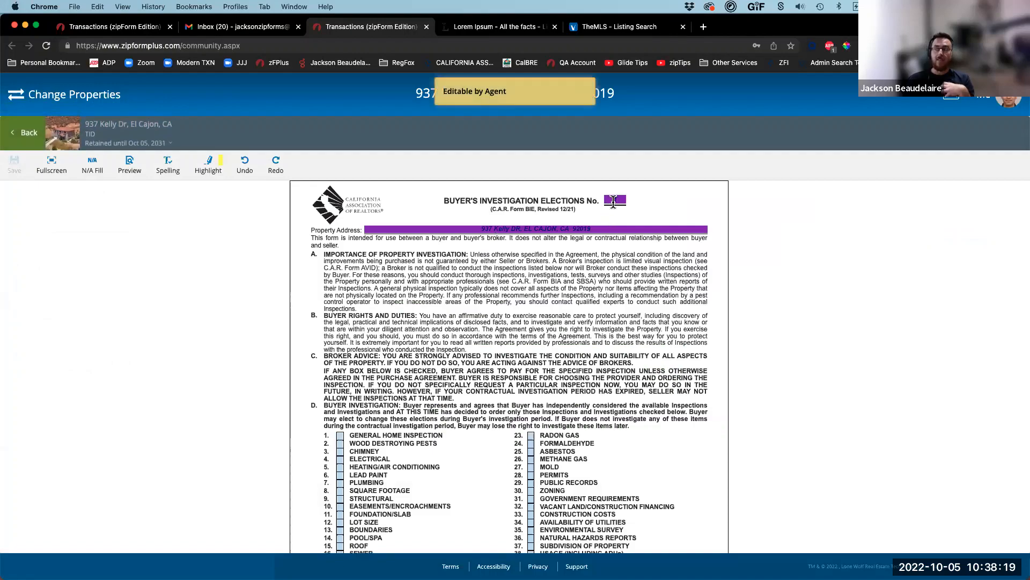
scroll(467, 239, down, 5)
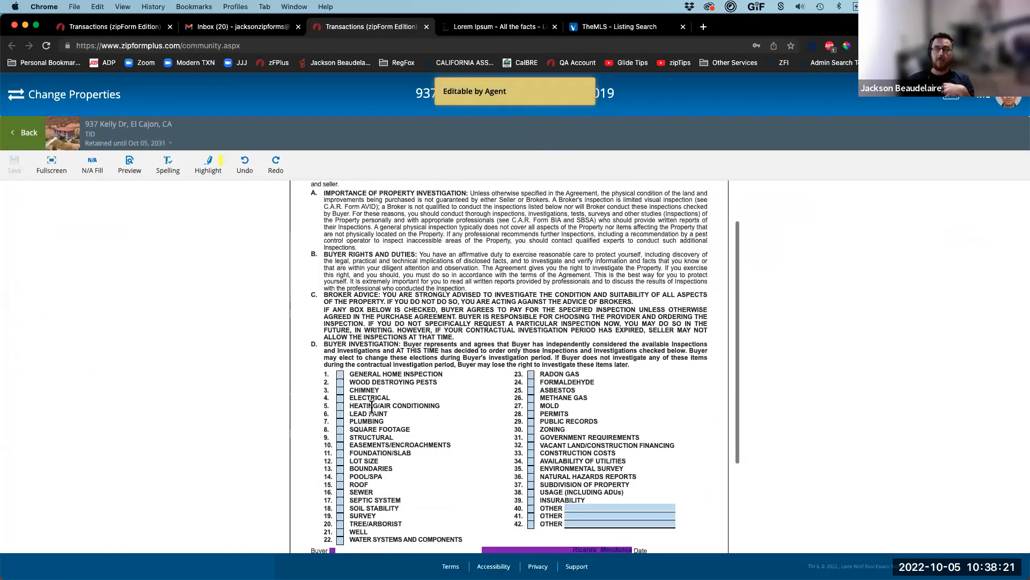
click(52, 161)
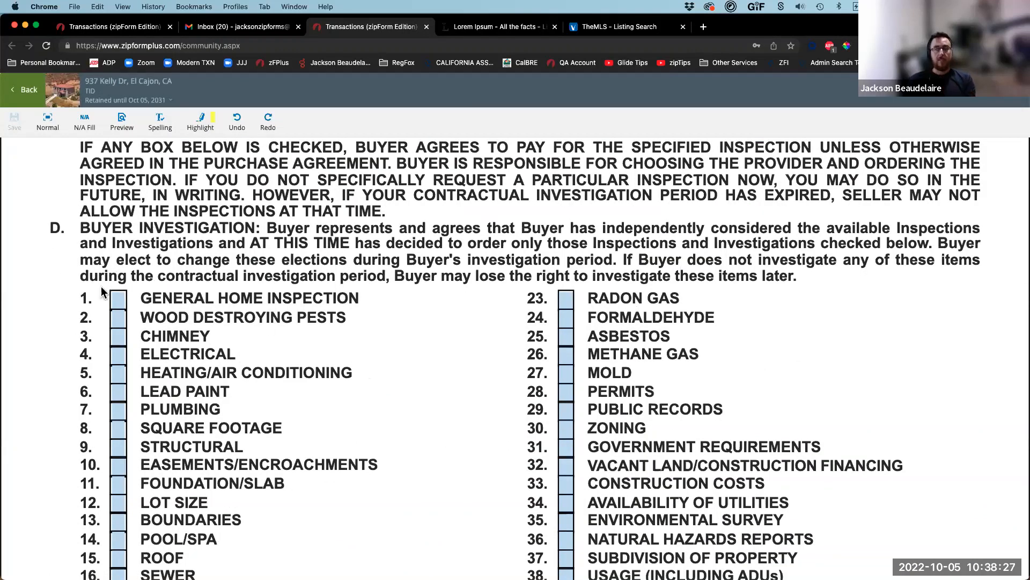
Step: Tick General Home Inspection, Plumbing, Pool/Spa, Roof, Asbestos and Natural Hazards Reports
click(119, 305)
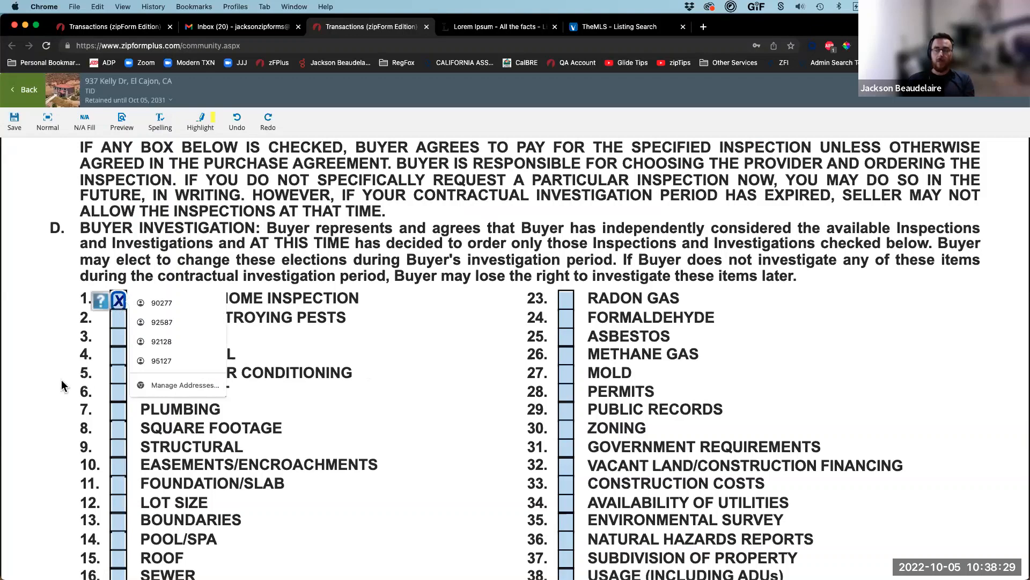
click(118, 412)
click(120, 542)
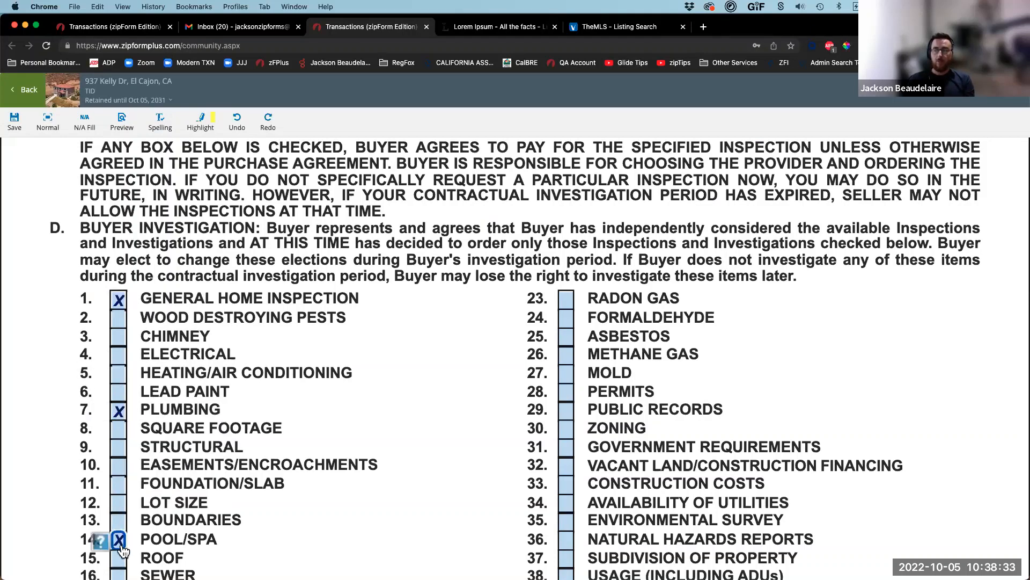
scroll(122, 550, down, 4)
click(119, 451)
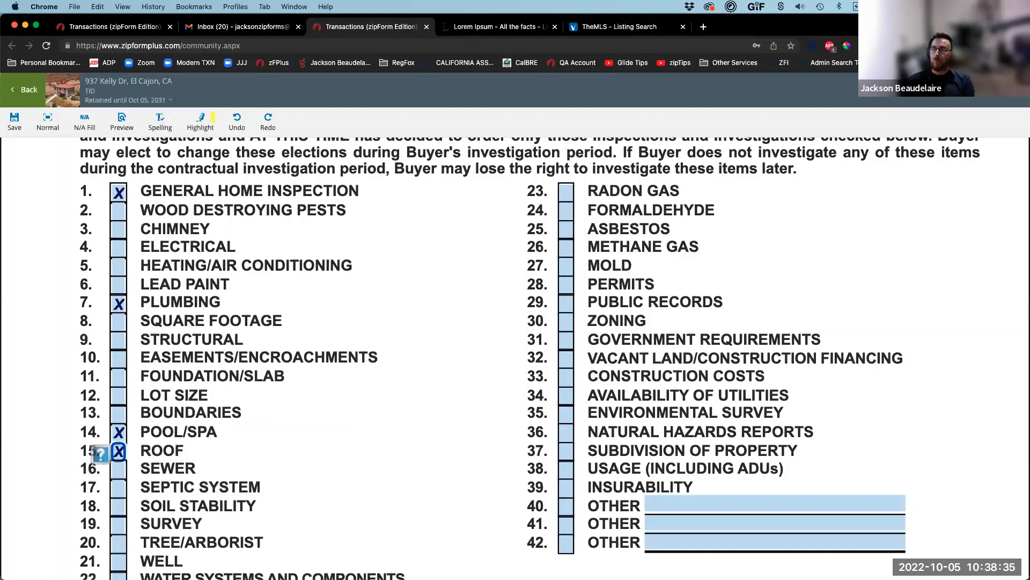
click(566, 230)
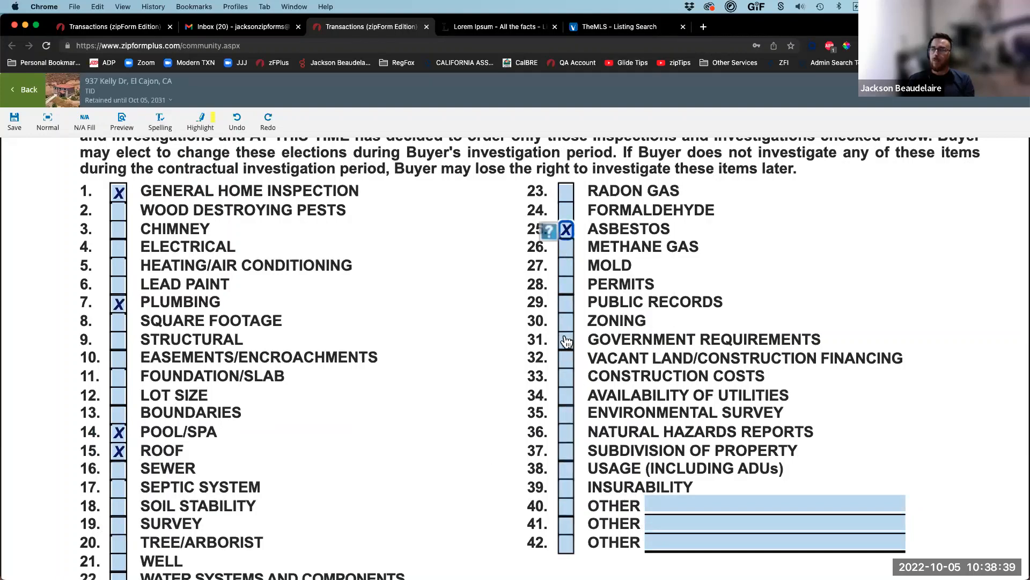
click(566, 436)
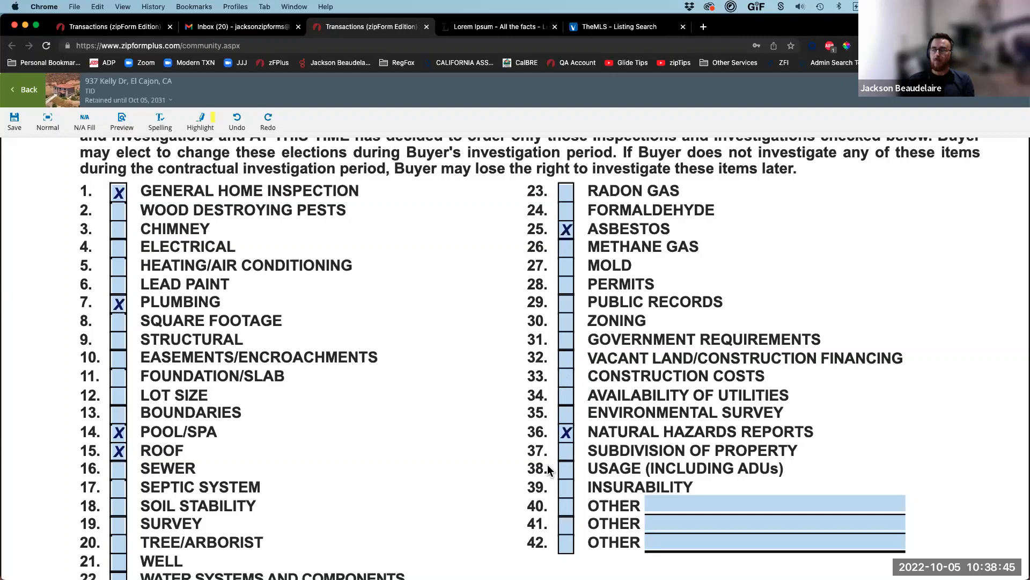
Step: Tick Sewer, Tree/Arborist, Well and Water Systems and Components, then save the form
scroll(258, 467, down, 5)
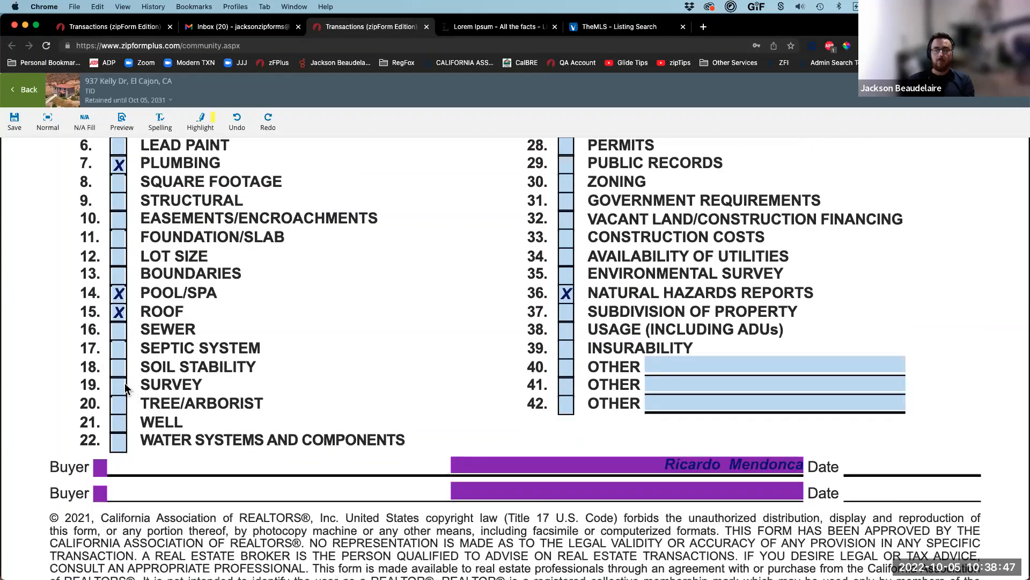
click(118, 332)
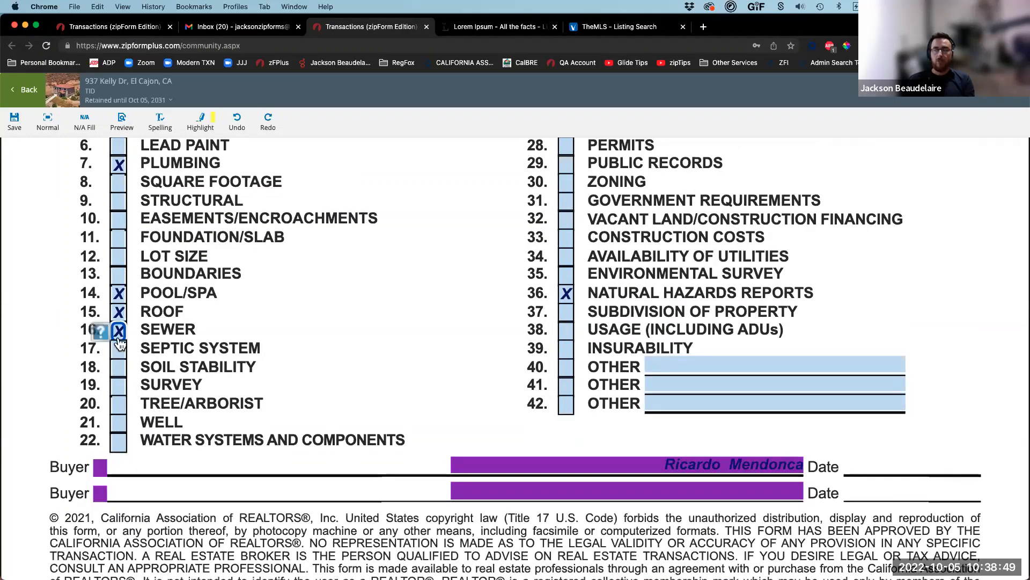
click(119, 404)
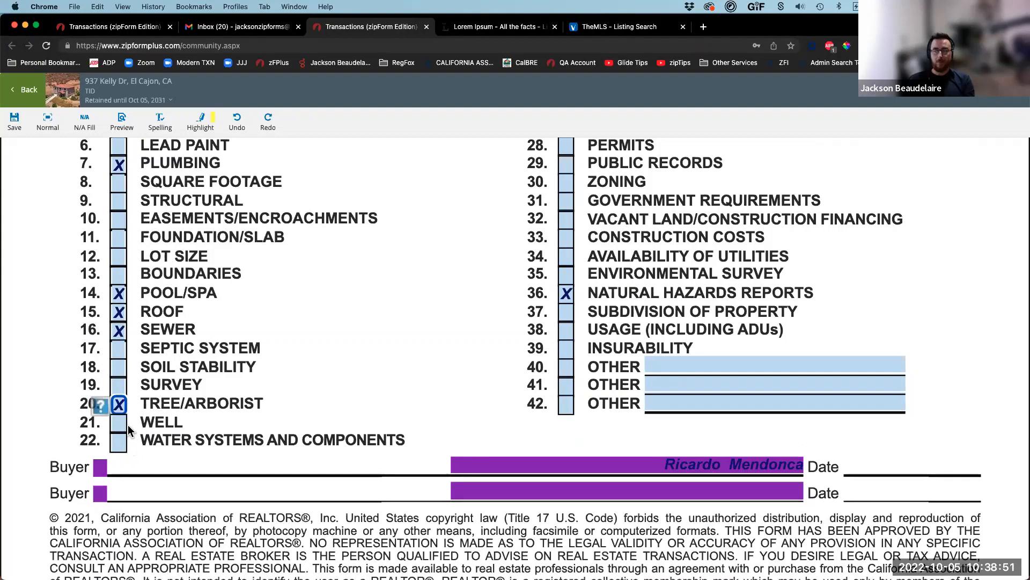
click(119, 422)
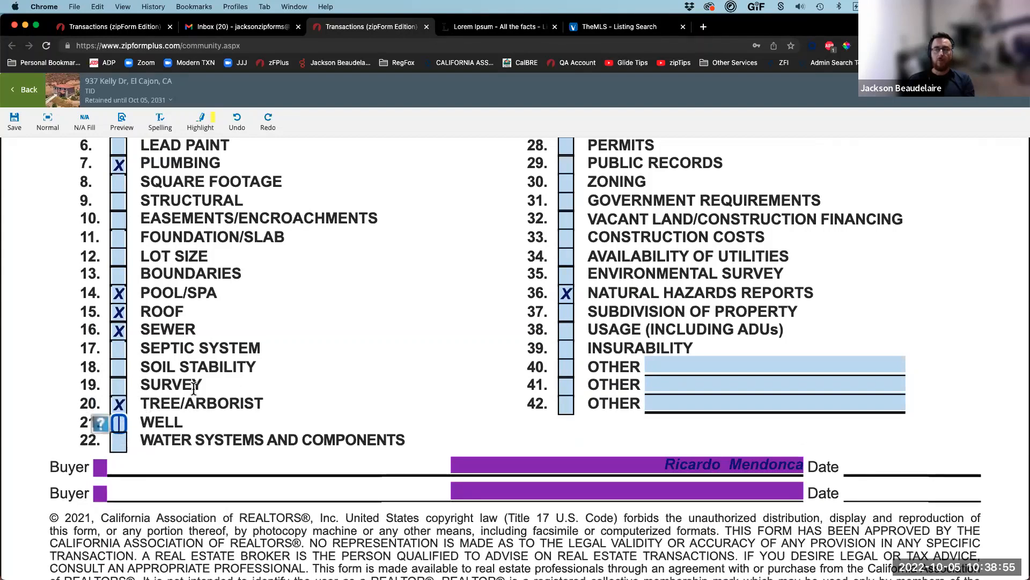
click(119, 442)
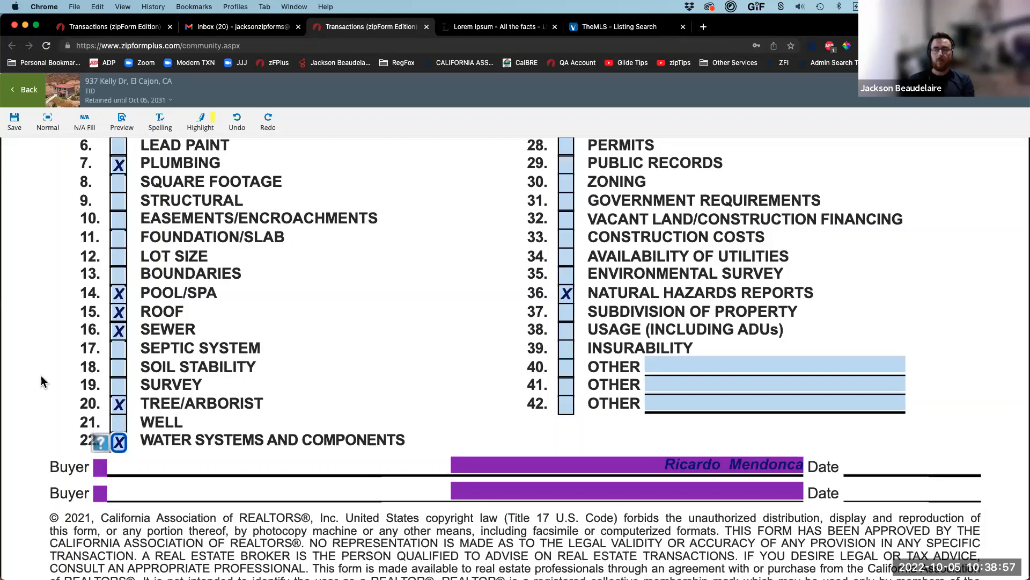
scroll(274, 244, up, 5)
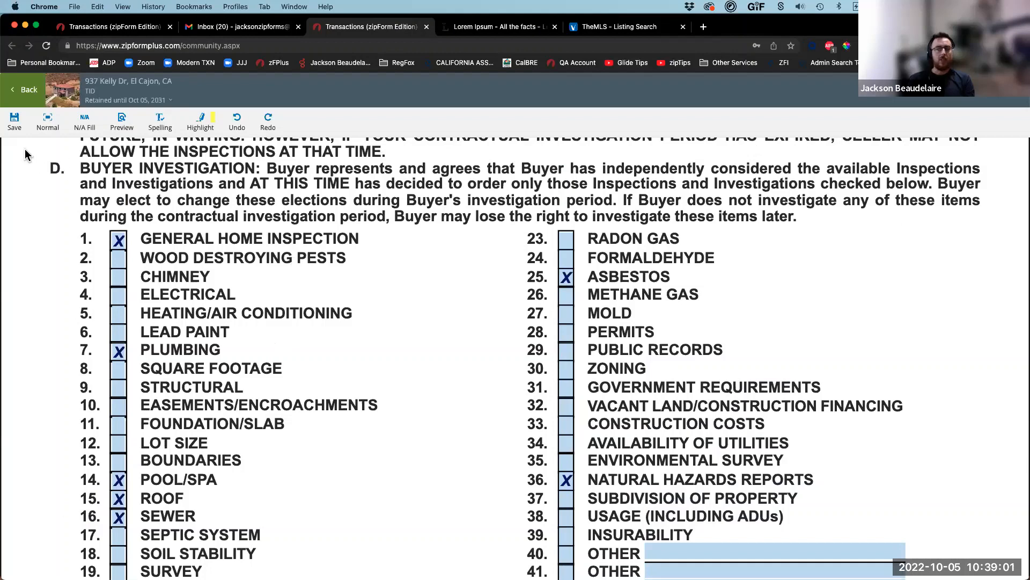
click(17, 127)
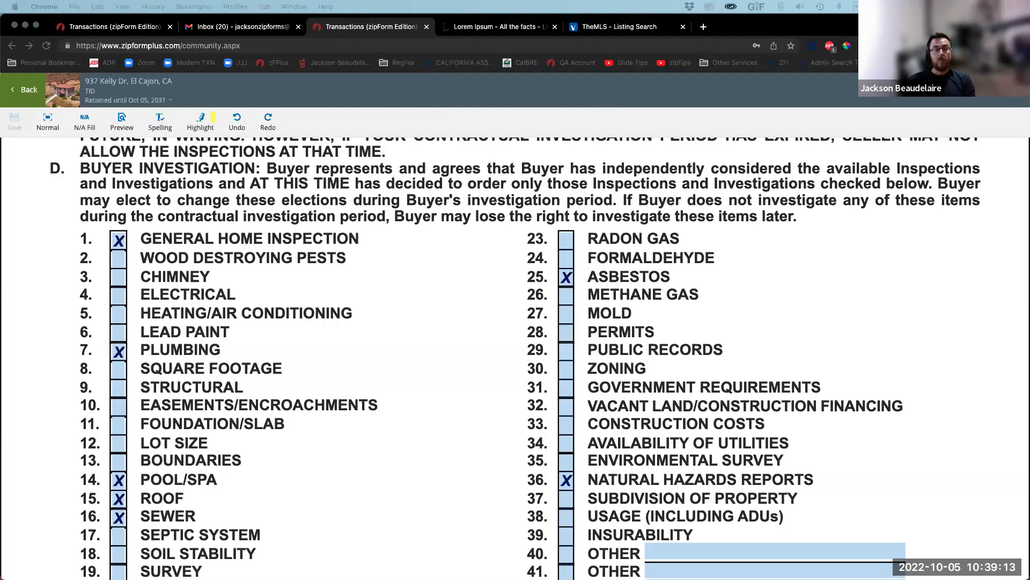
drag(0, 134, 271, 124)
double_click(270, 125)
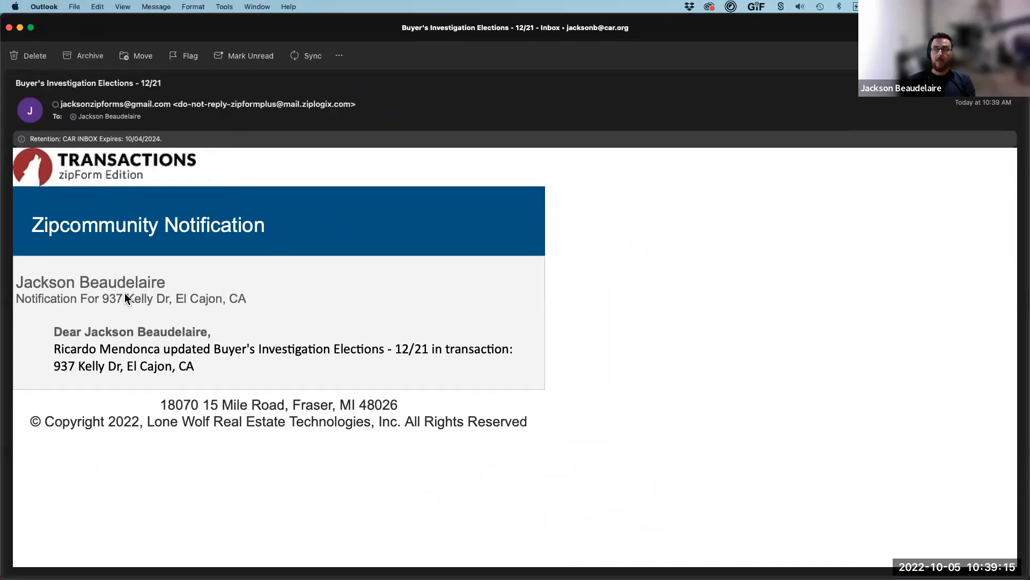
drag(64, 349, 380, 354)
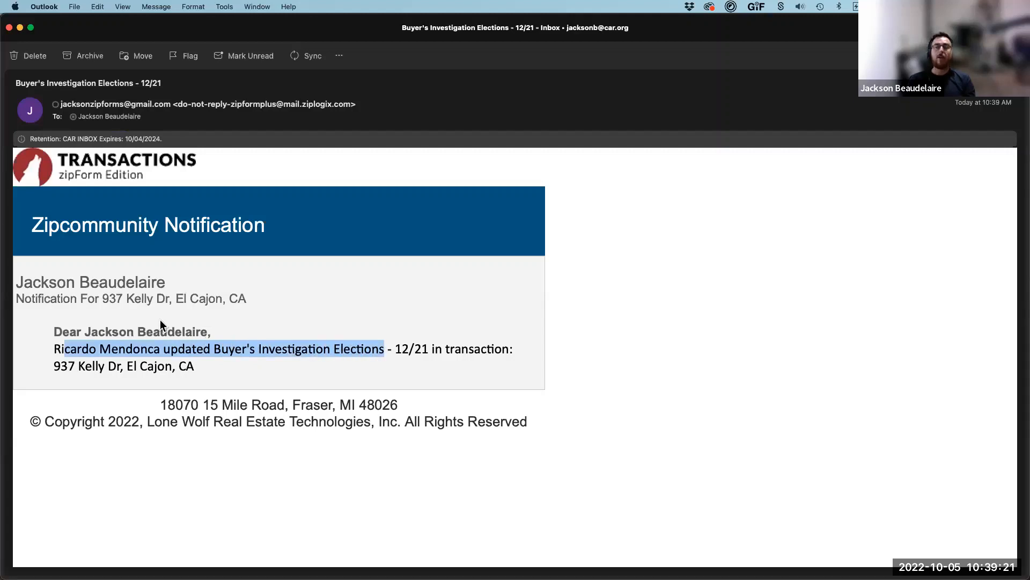
click(9, 27)
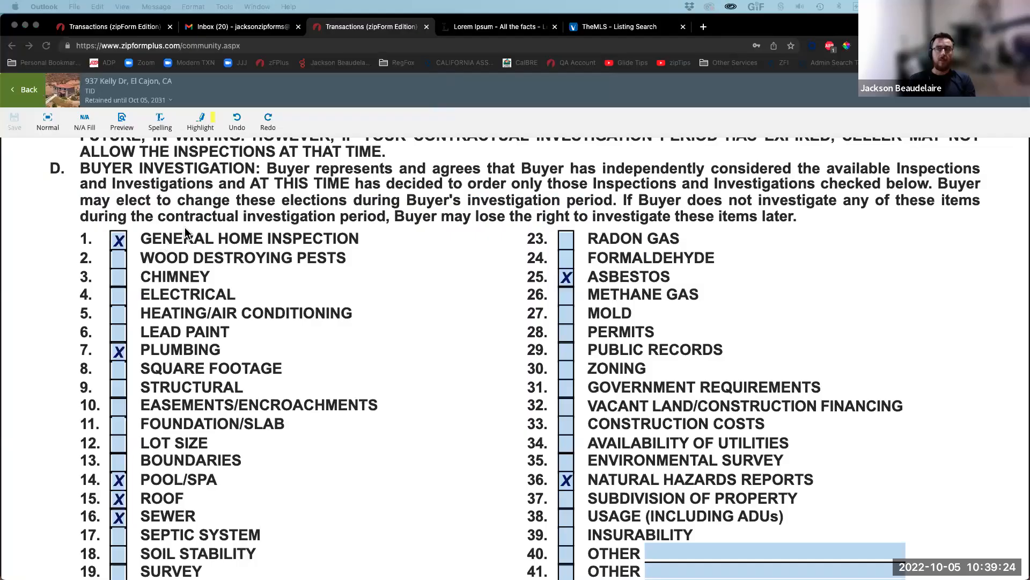
Step: Open the transaction's BIE document in Form Editor Classic from the agent's tab
click(110, 26)
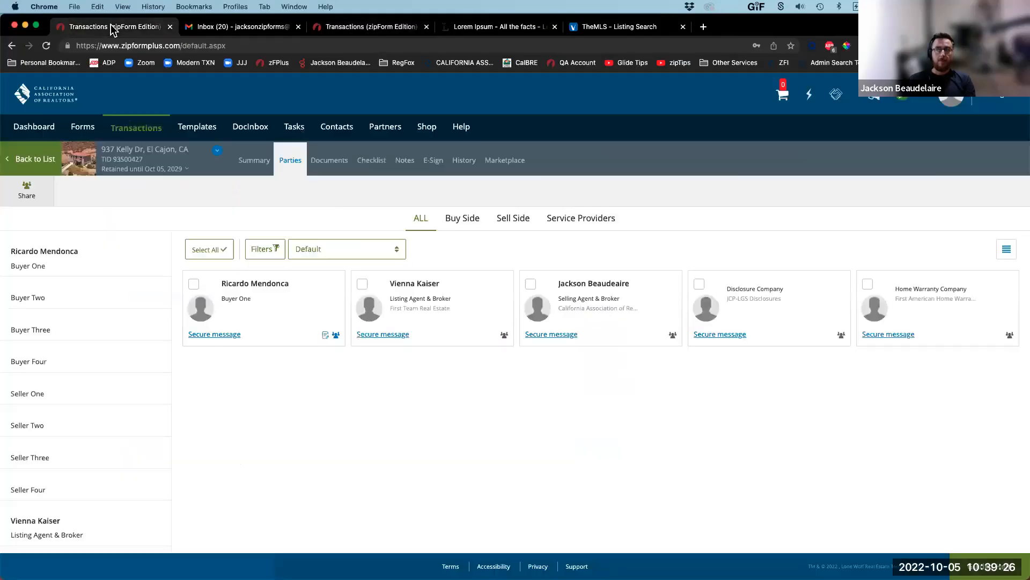
click(331, 162)
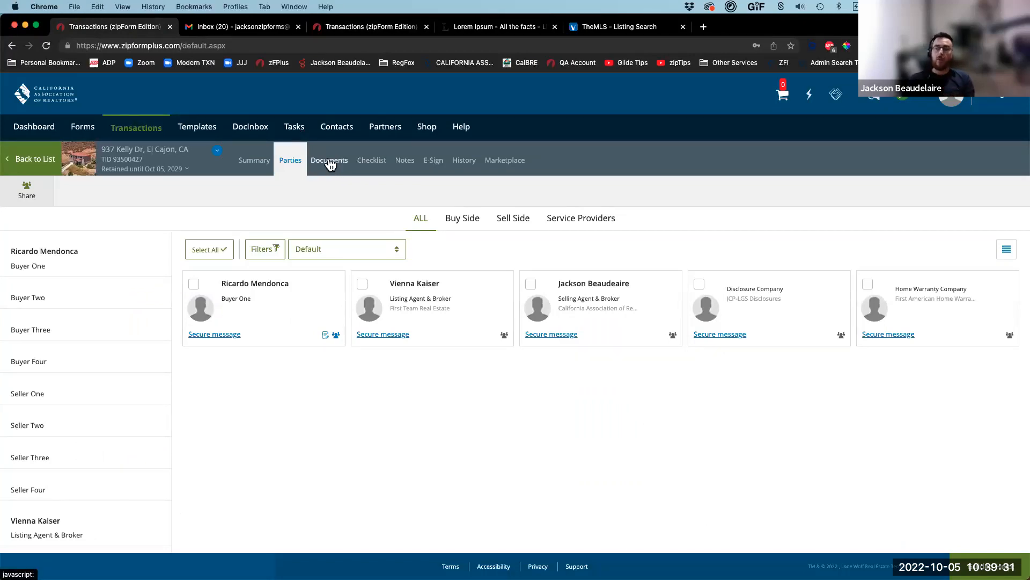
click(331, 164)
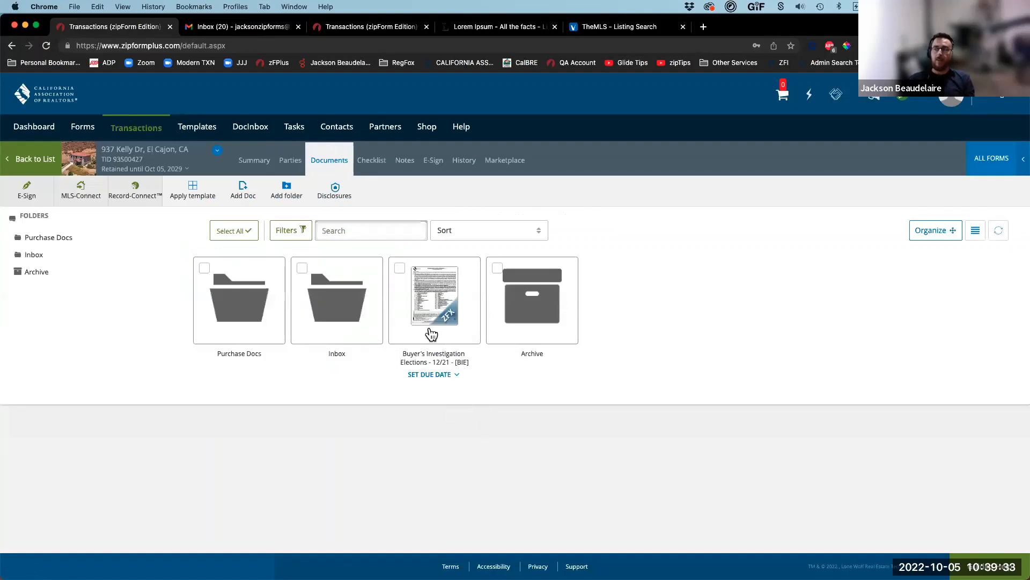
click(433, 311)
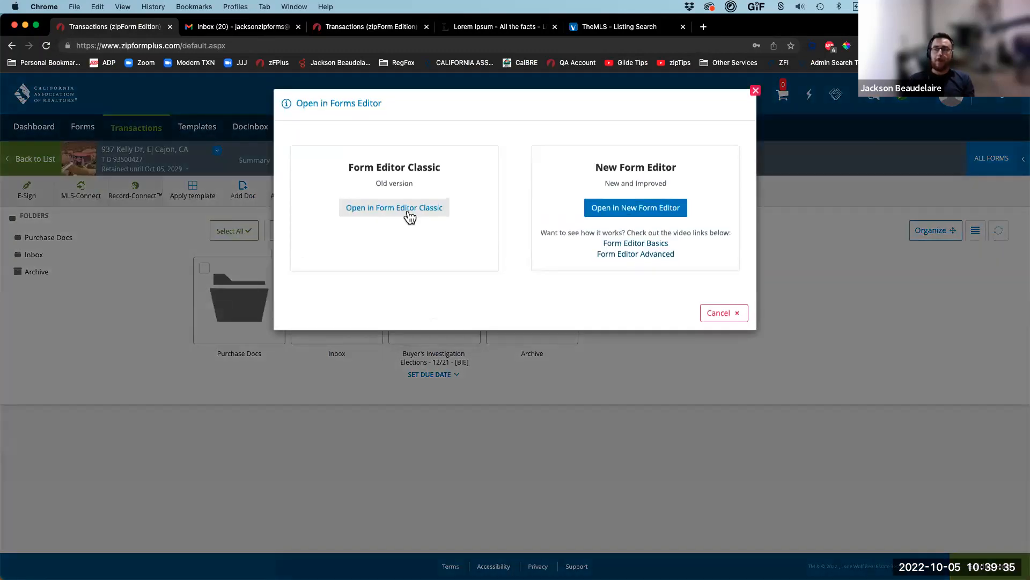
click(409, 215)
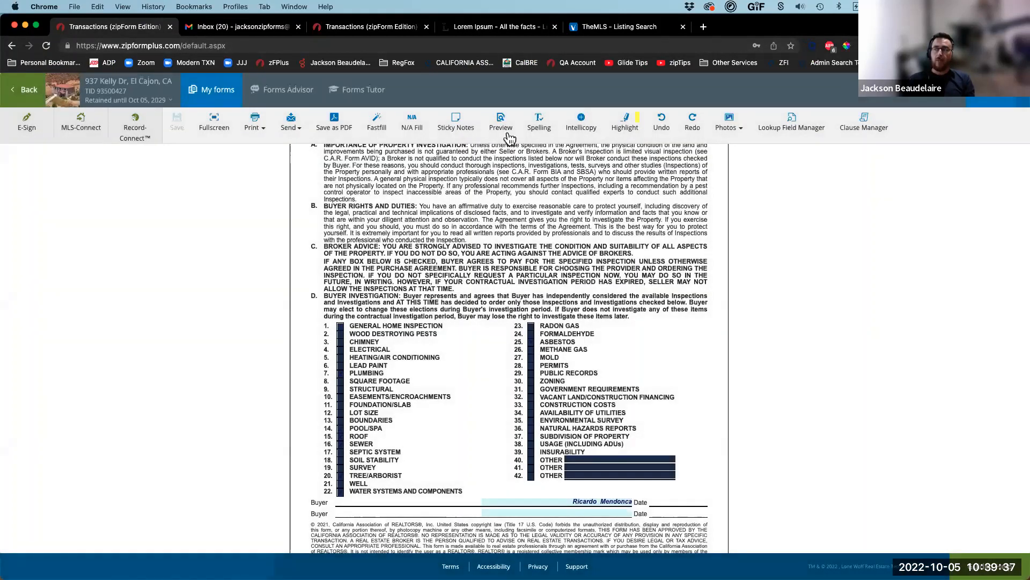
Step: Preview the buyer-filled BIE form, then close it and return to the Documents list
click(500, 130)
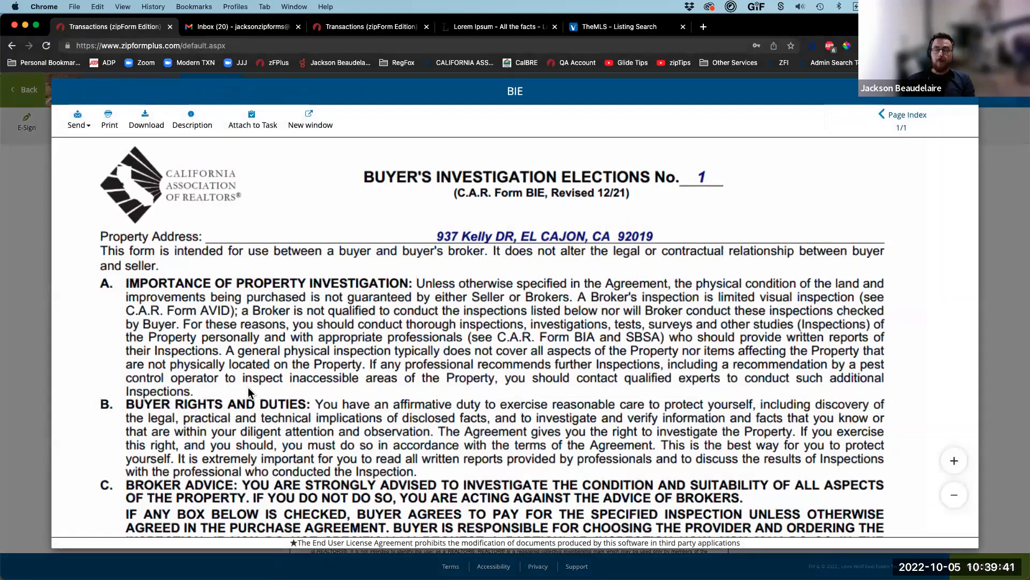
scroll(249, 392, down, 10)
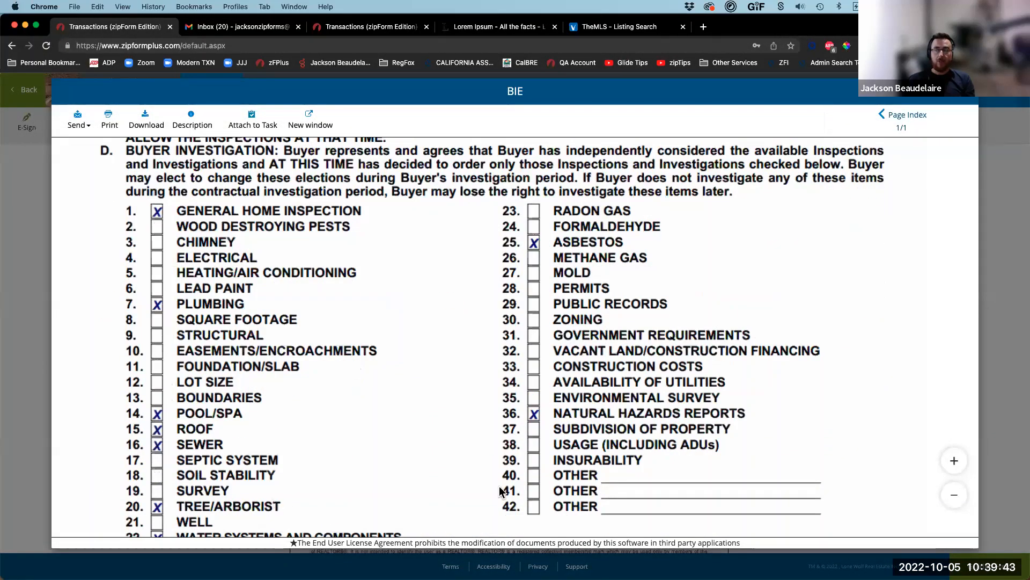
scroll(244, 421, down, 6)
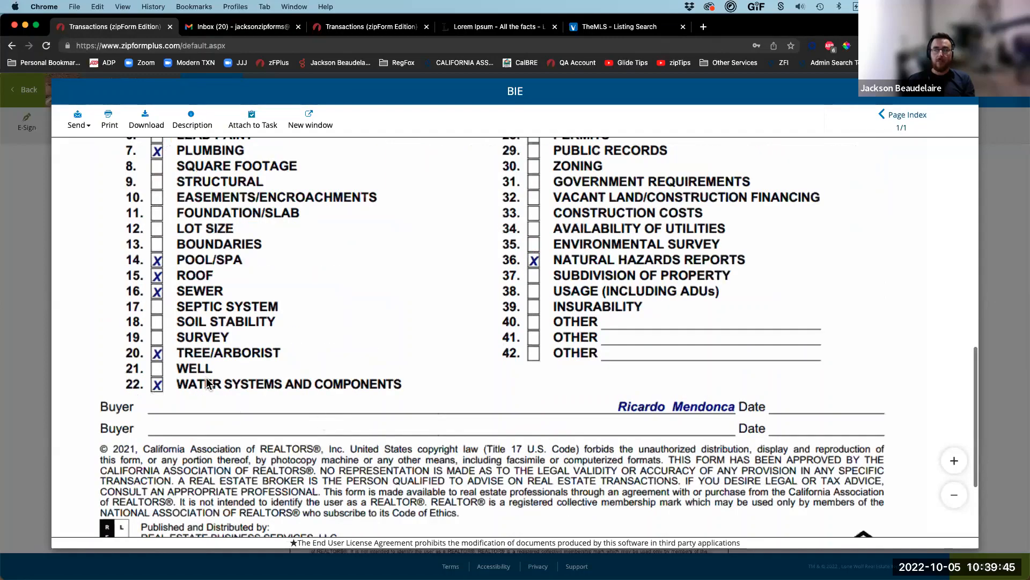
scroll(223, 343, up, 1)
scroll(223, 343, up, 5)
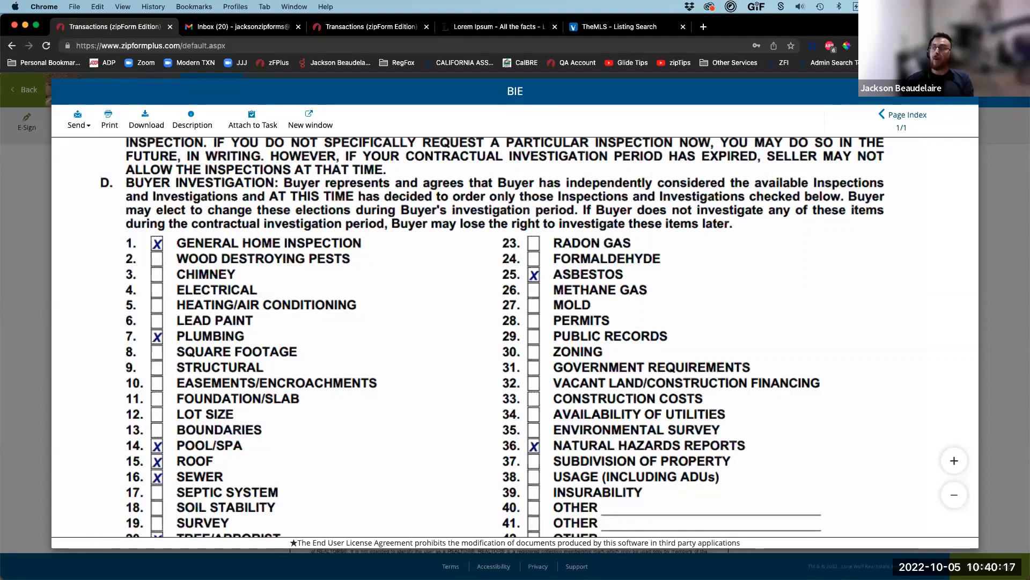
click(964, 91)
click(23, 97)
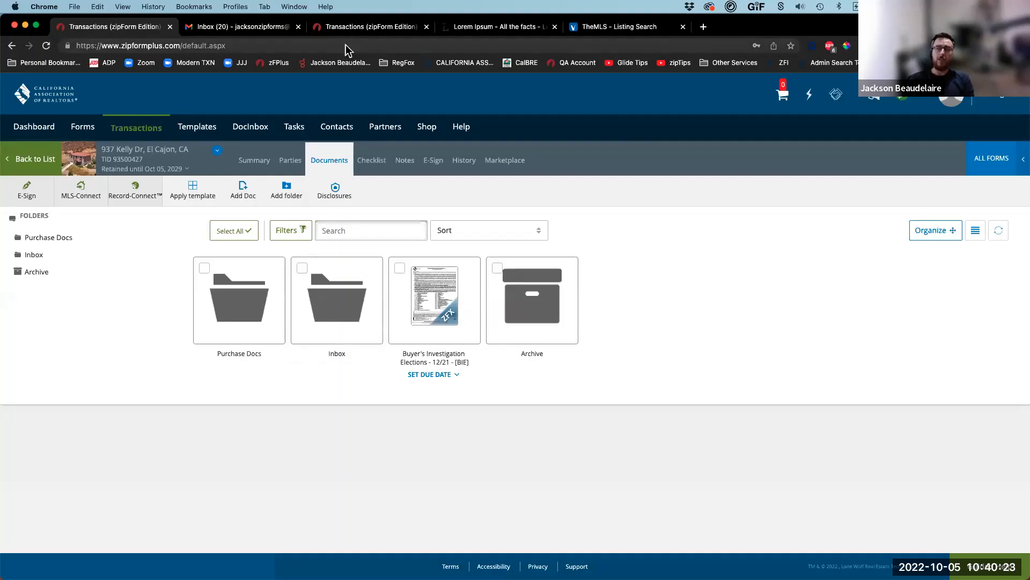
Step: In the buyer's shared form, tick Wood Destroying Pests and save
click(357, 27)
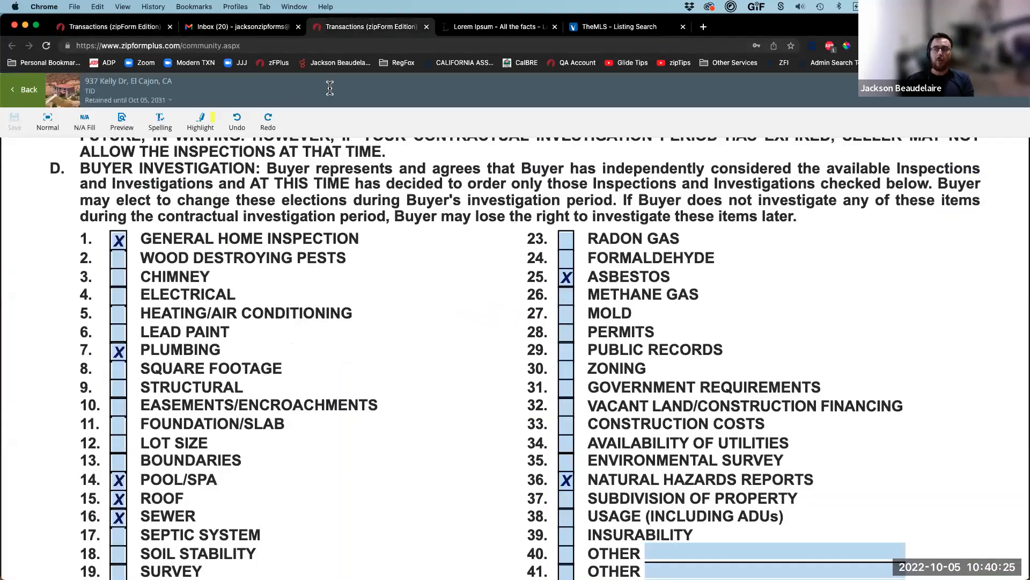
click(114, 262)
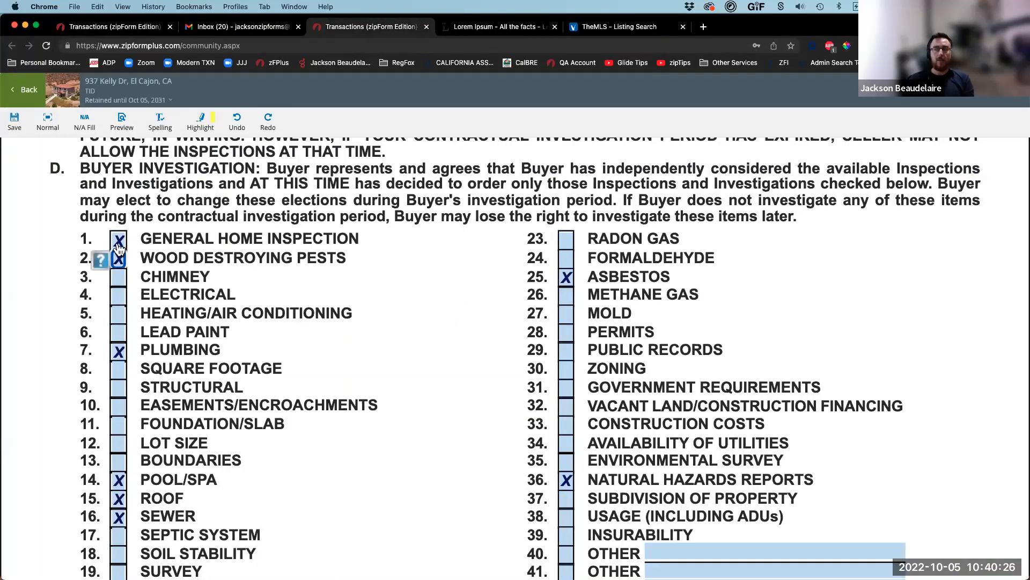
click(14, 129)
Step: Preview the agent's BIE copy to confirm Wood Destroying Pests, then leave the buyer's form
click(111, 30)
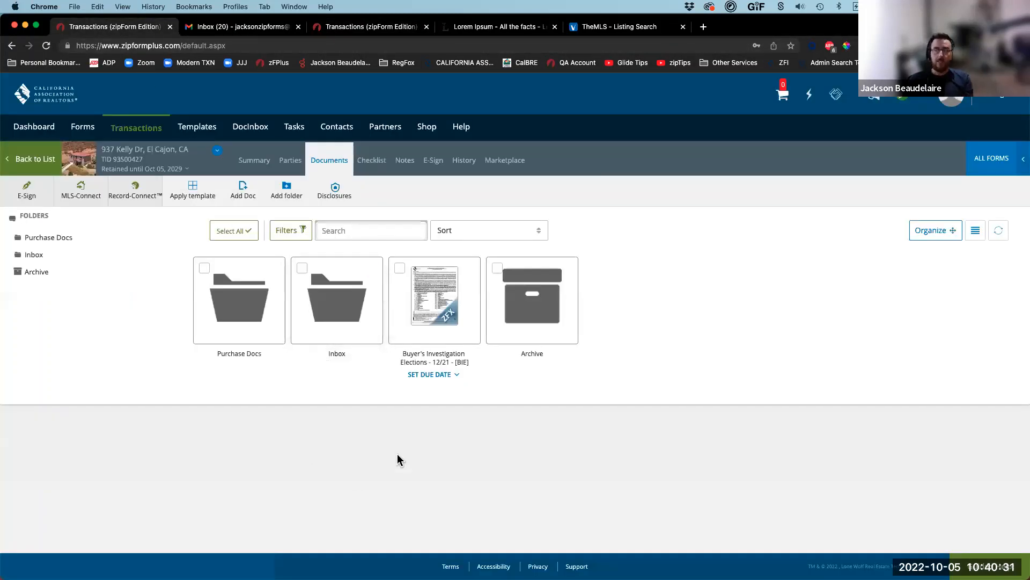
click(444, 308)
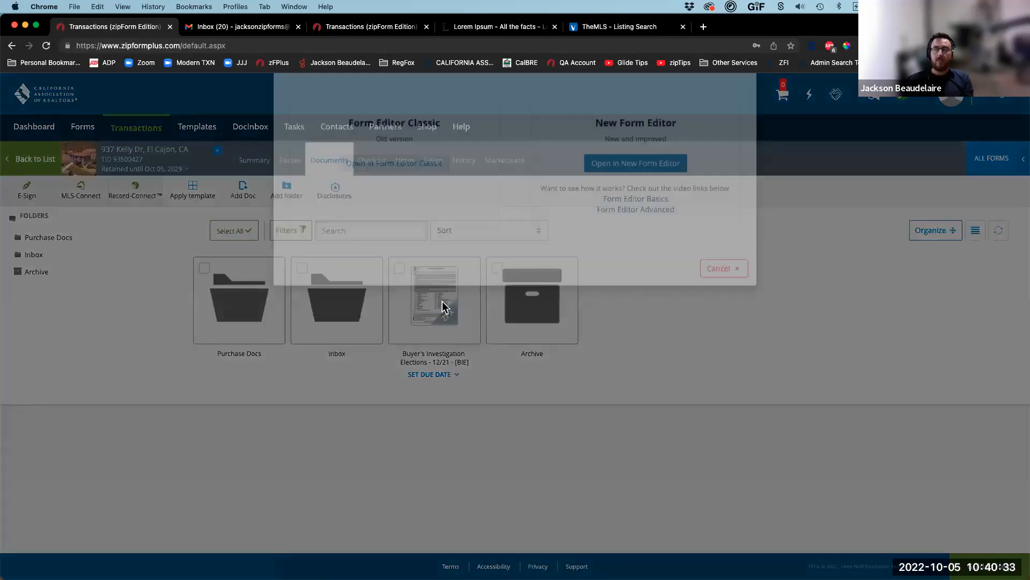
click(391, 204)
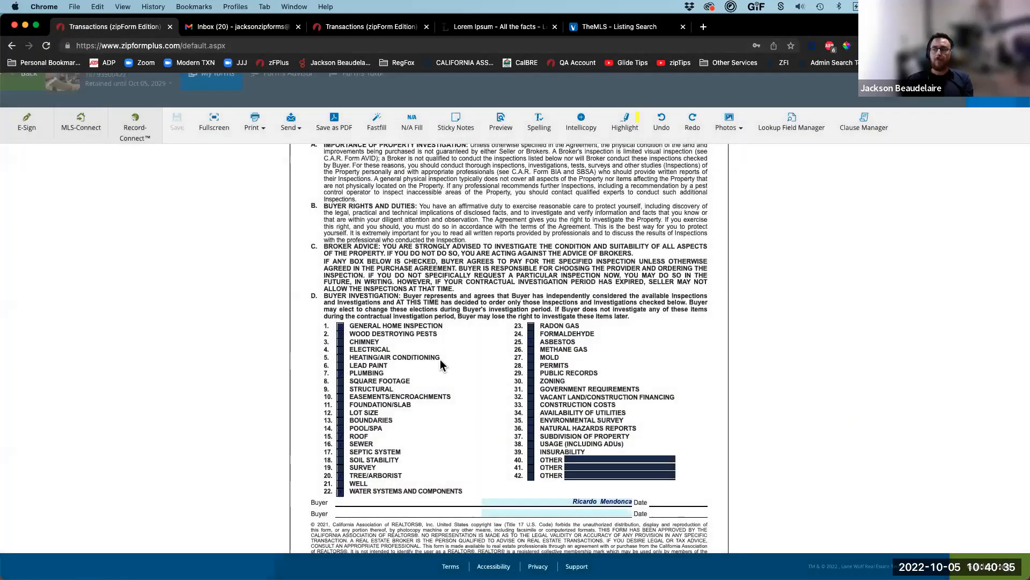
click(209, 129)
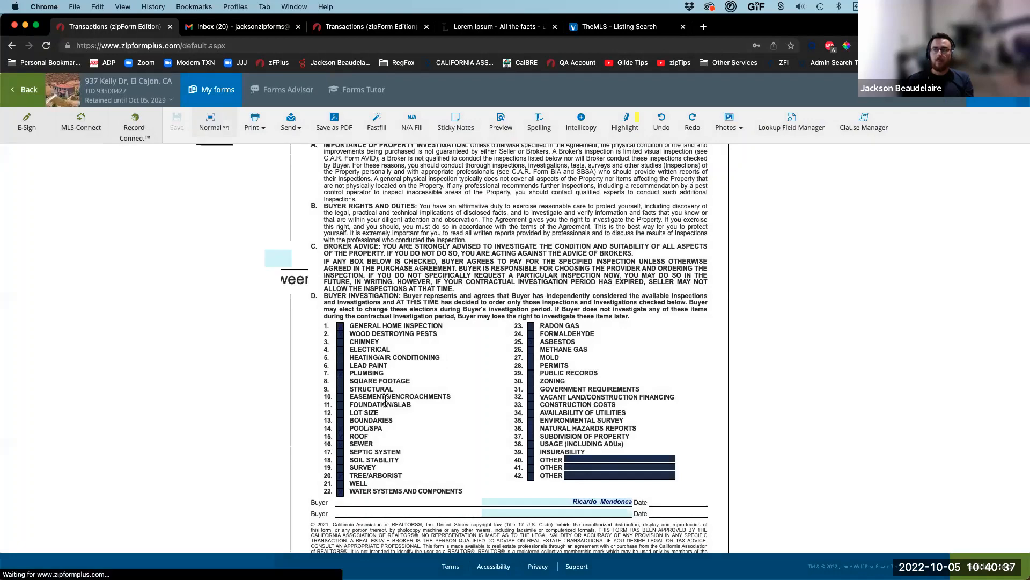
scroll(127, 466, down, 5)
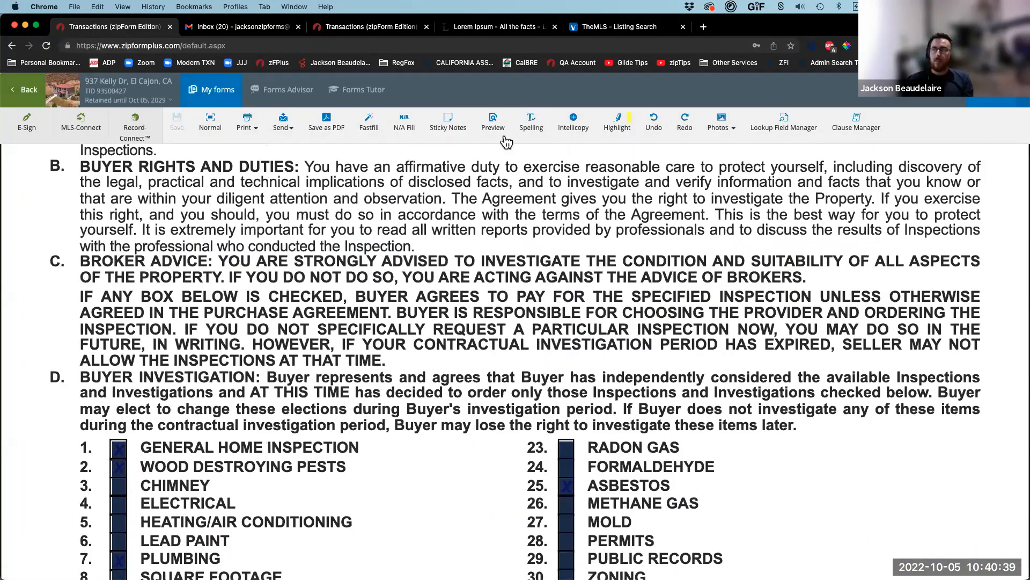
click(493, 123)
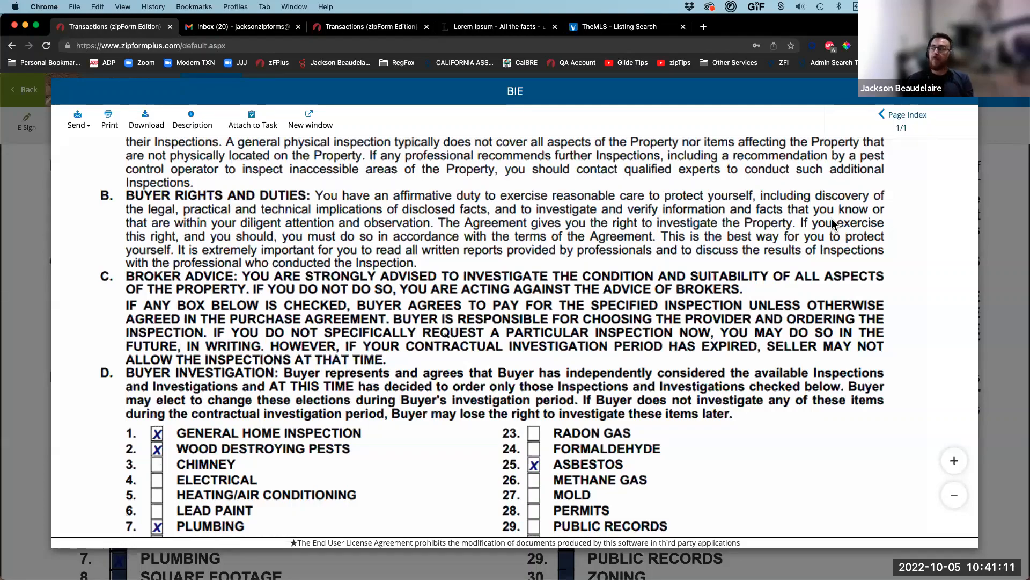
click(36, 102)
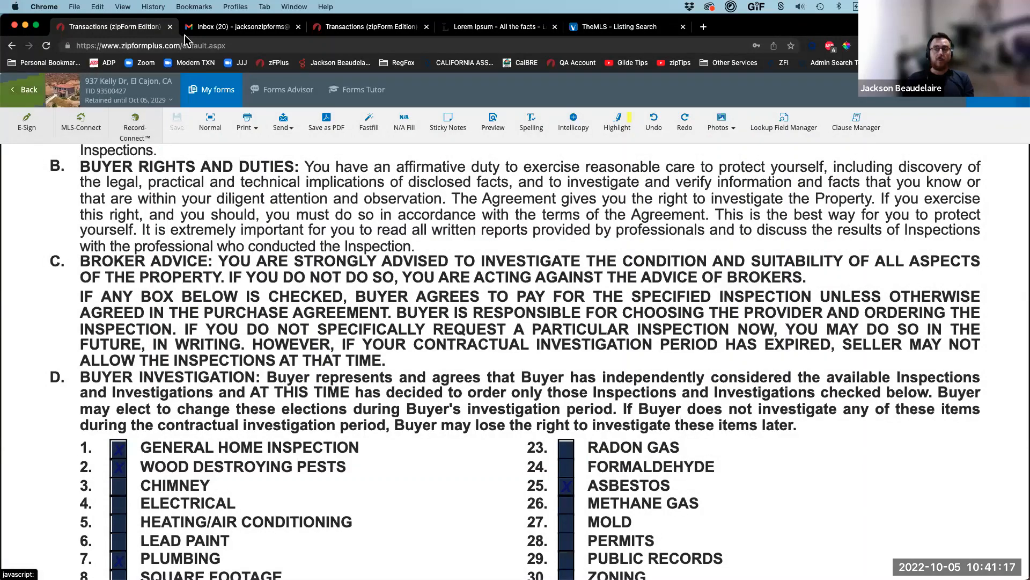
click(362, 30)
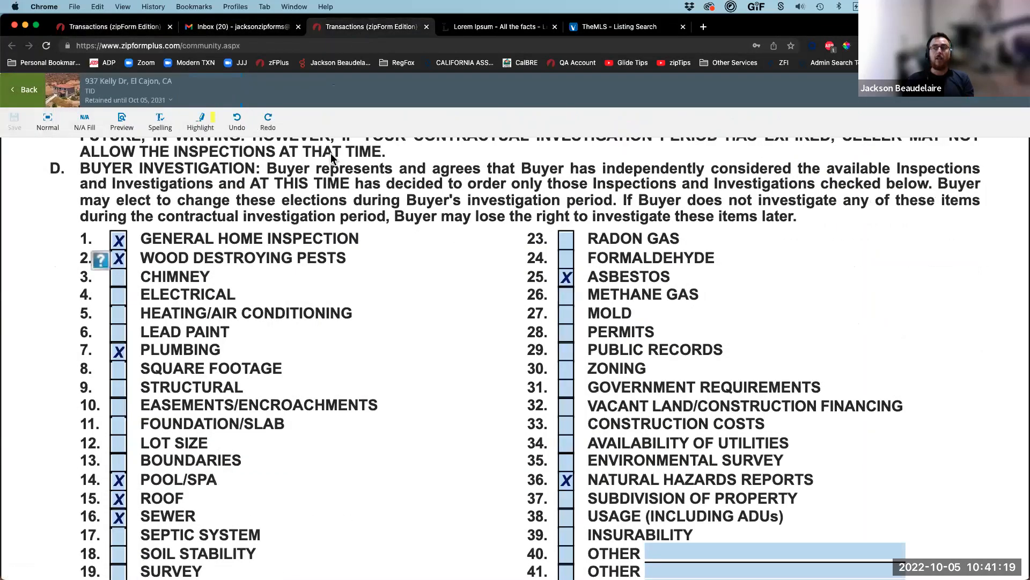
click(42, 104)
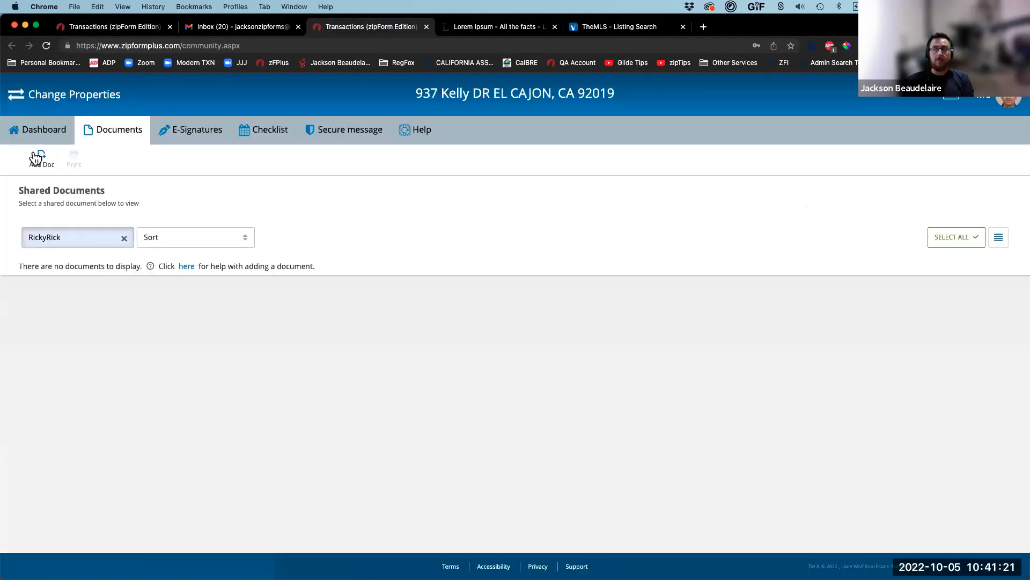
Step: Open the Redondo Beach property's shared Real Estate Transfer Disclosure Statement from its Closing Docs folder
click(15, 99)
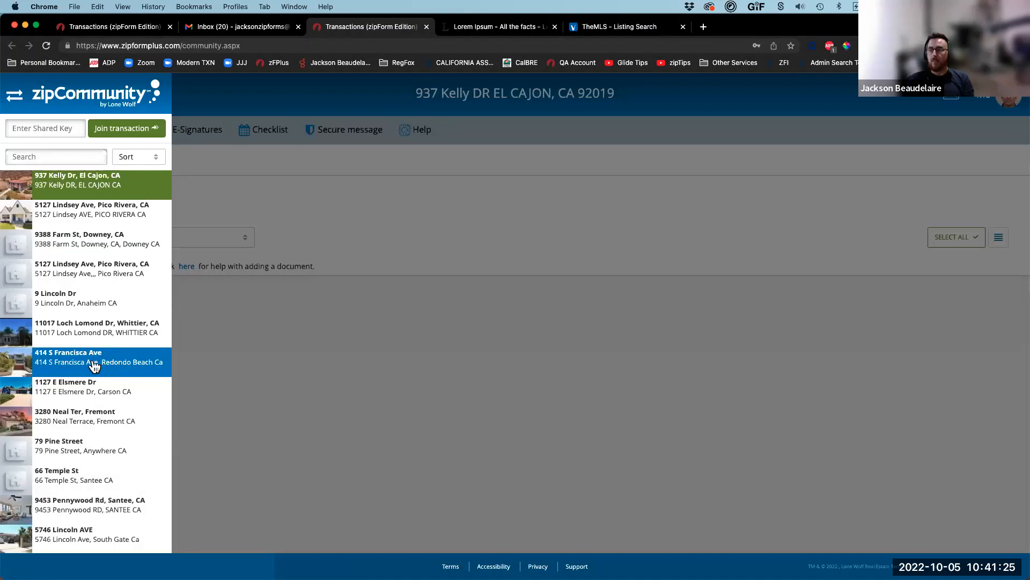
click(66, 361)
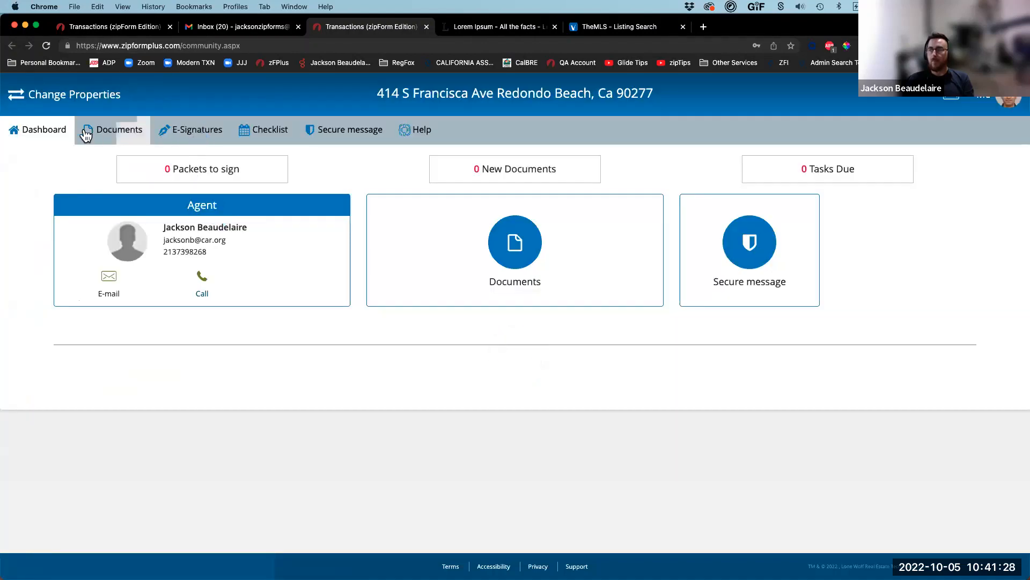
click(86, 134)
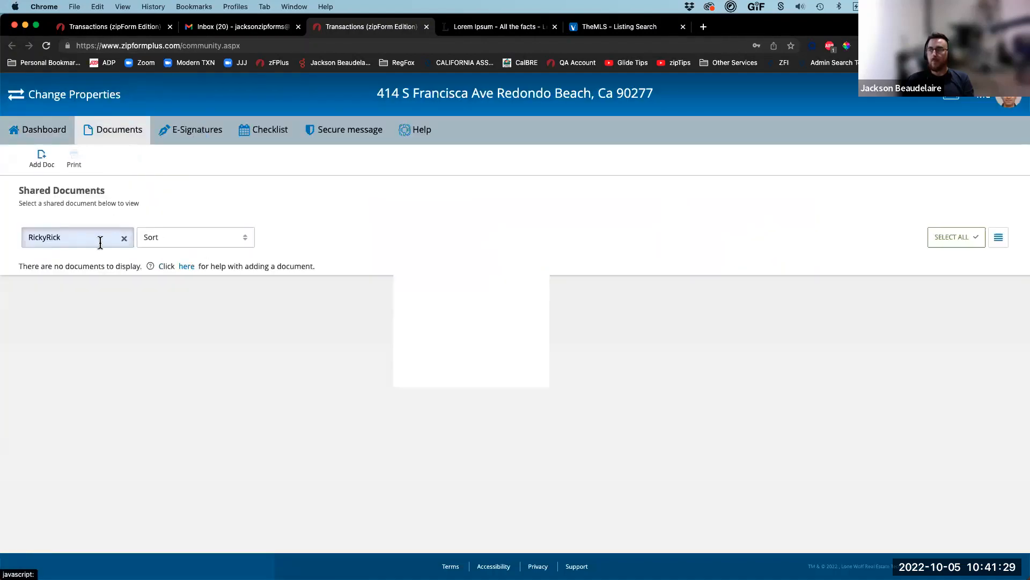
click(127, 236)
click(67, 306)
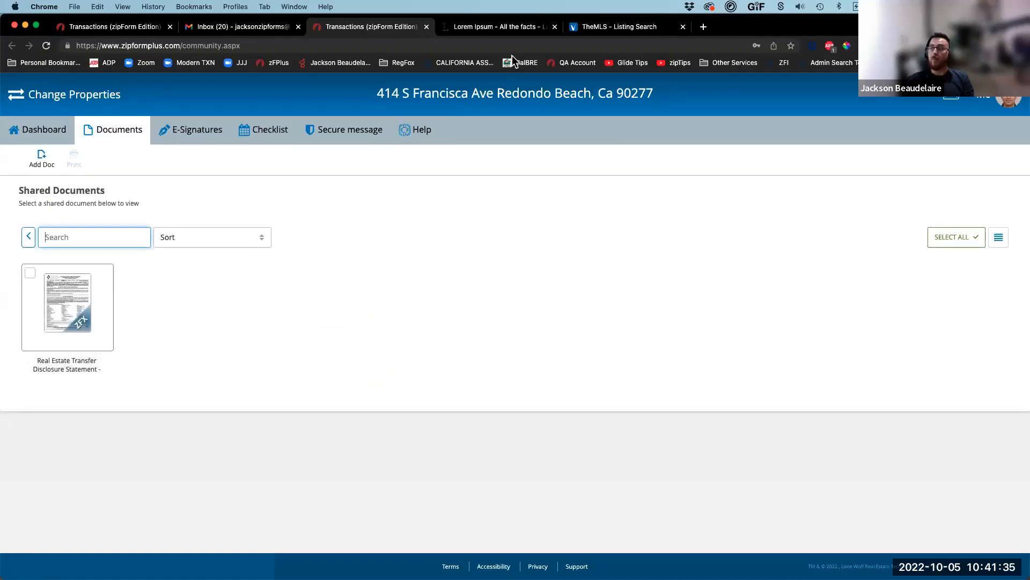
click(66, 310)
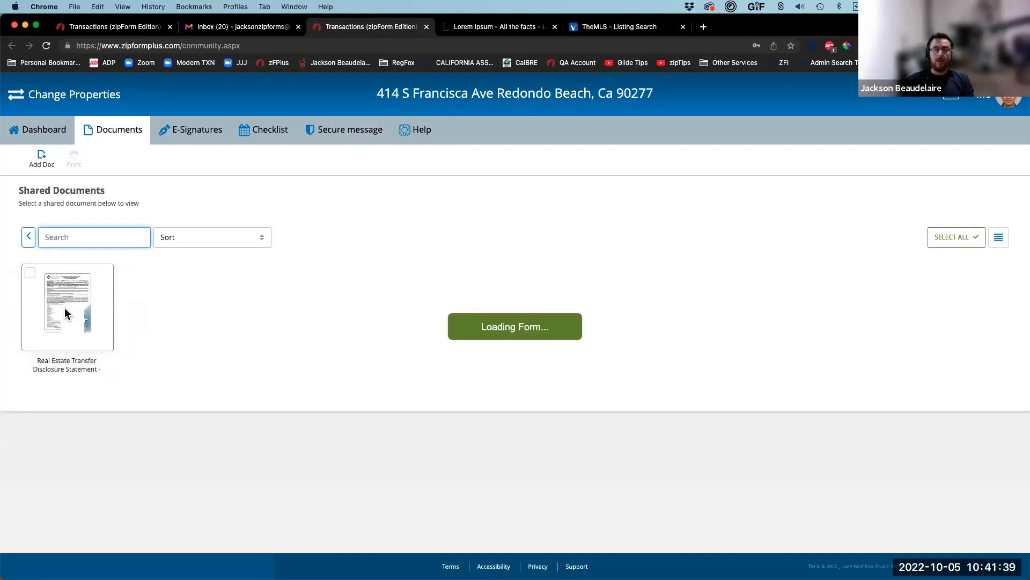
scroll(413, 392, down, 3)
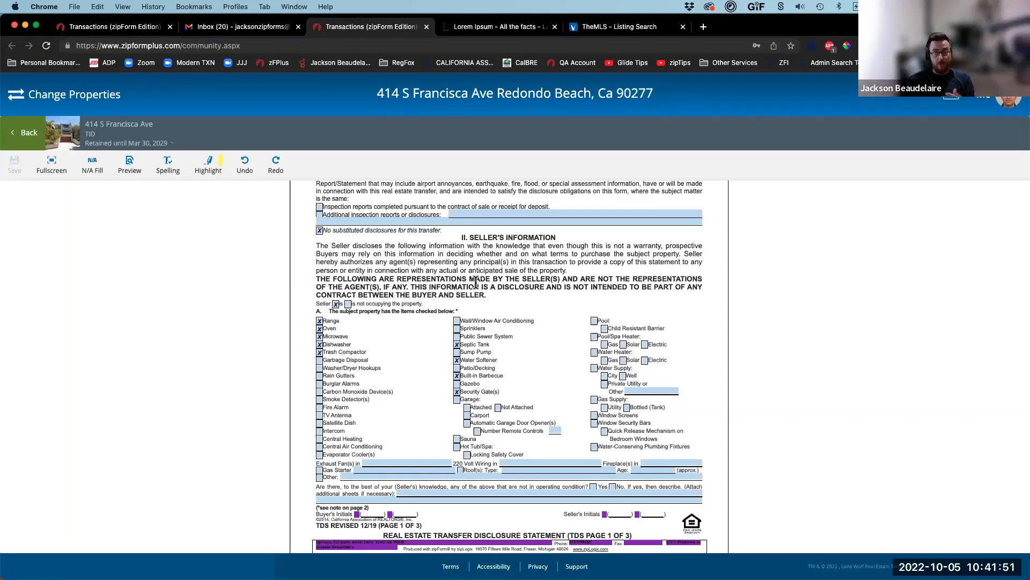
Step: Scroll to section C and place the cursor in its yes-answers explanation field
scroll(475, 282, down, 10)
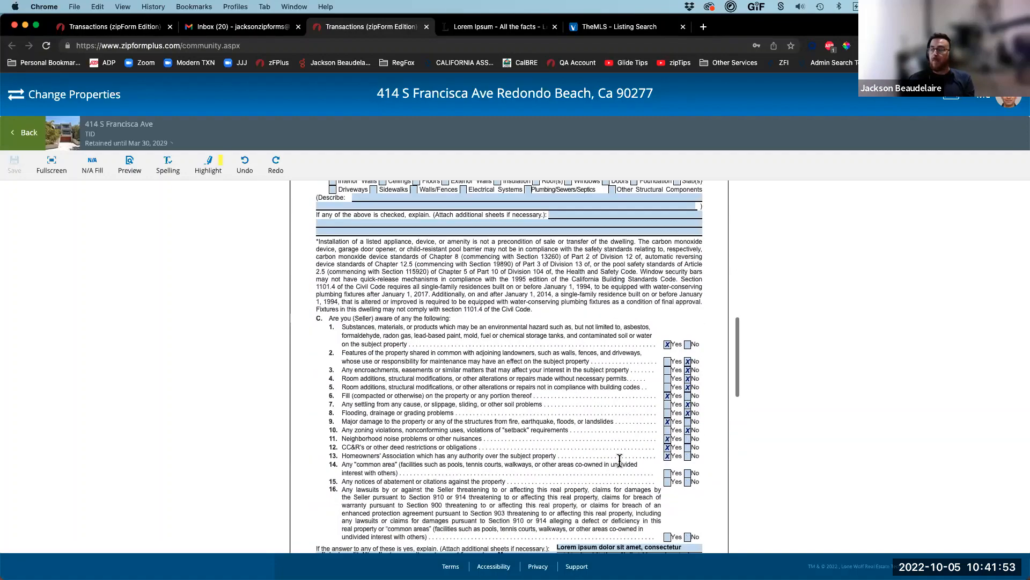
scroll(620, 458, down, 3)
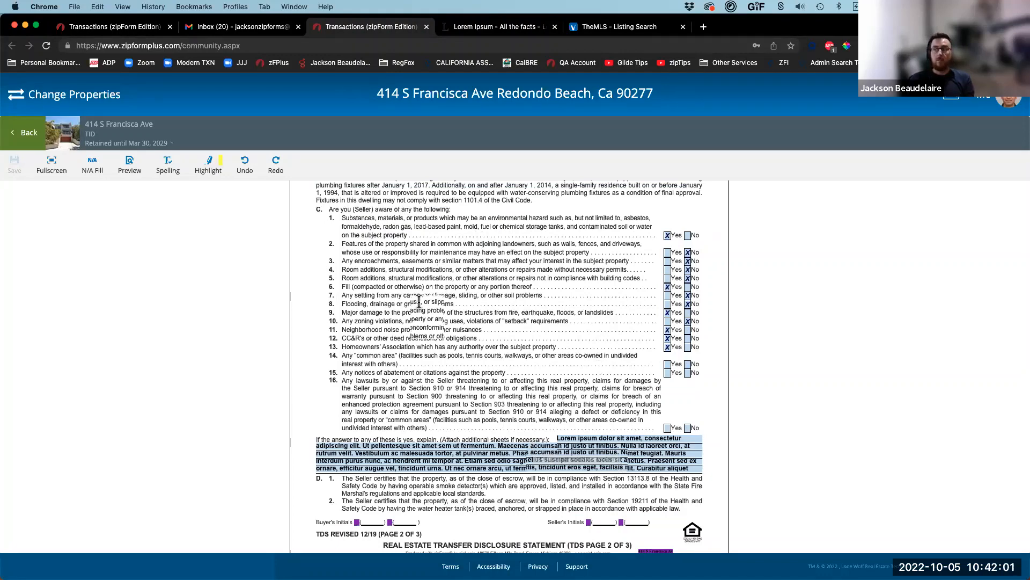
scroll(456, 322, up, 1)
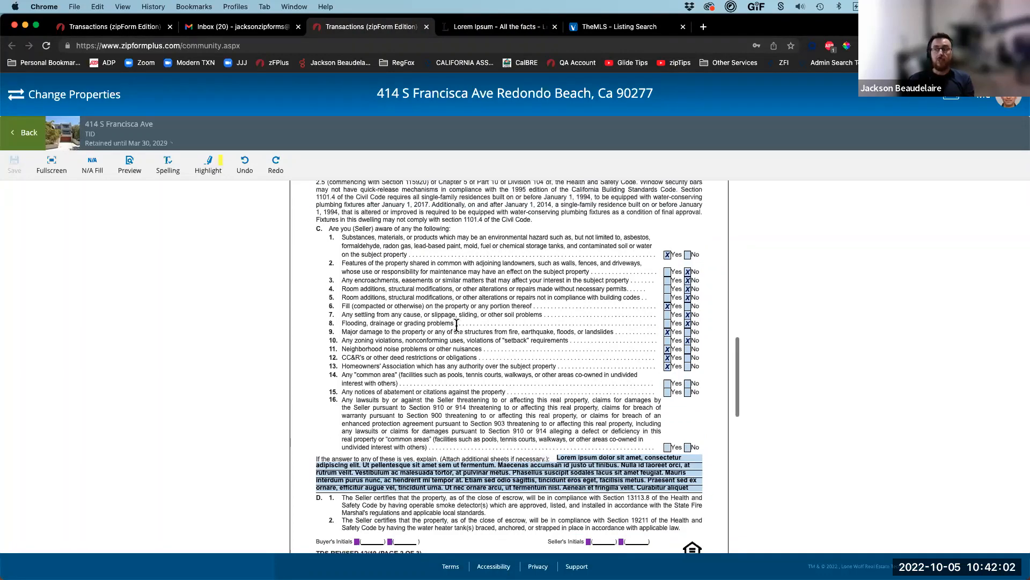
click(587, 463)
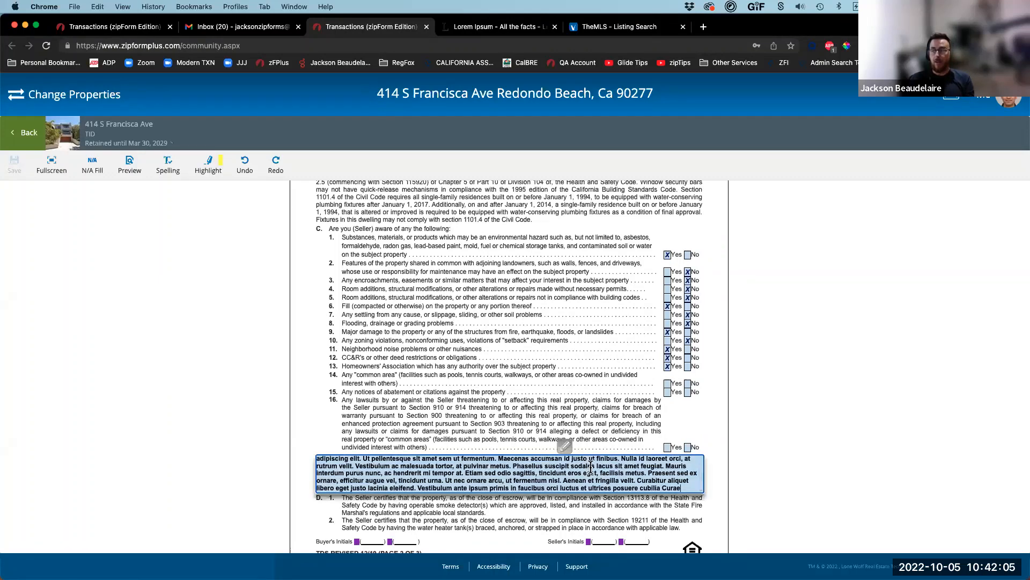
scroll(591, 466, up, 1)
scroll(591, 466, down, 1)
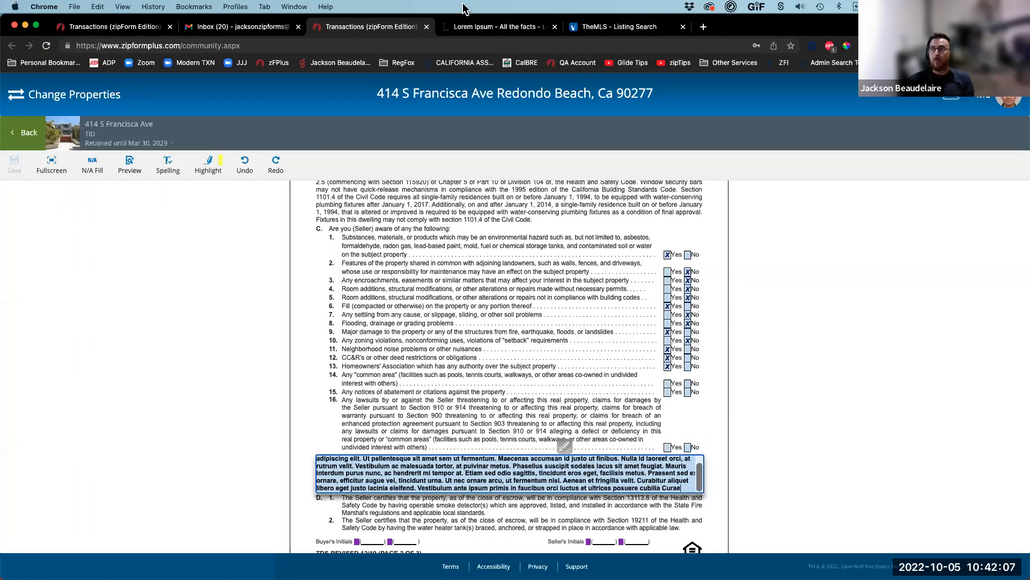
Step: Paste additional Lorem ipsum text from lipsum.com into the explanation and commit the field
click(480, 27)
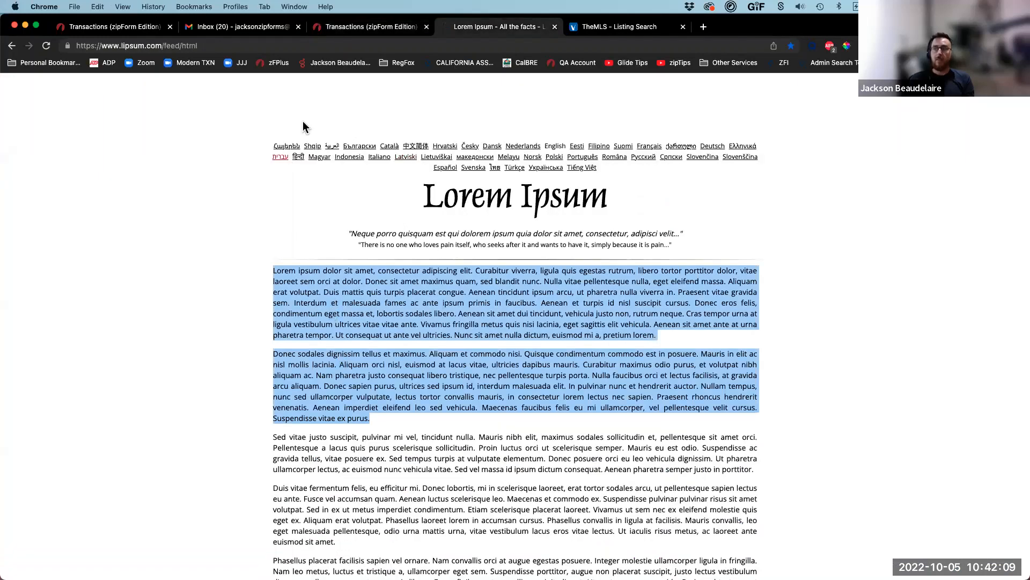
click(365, 26)
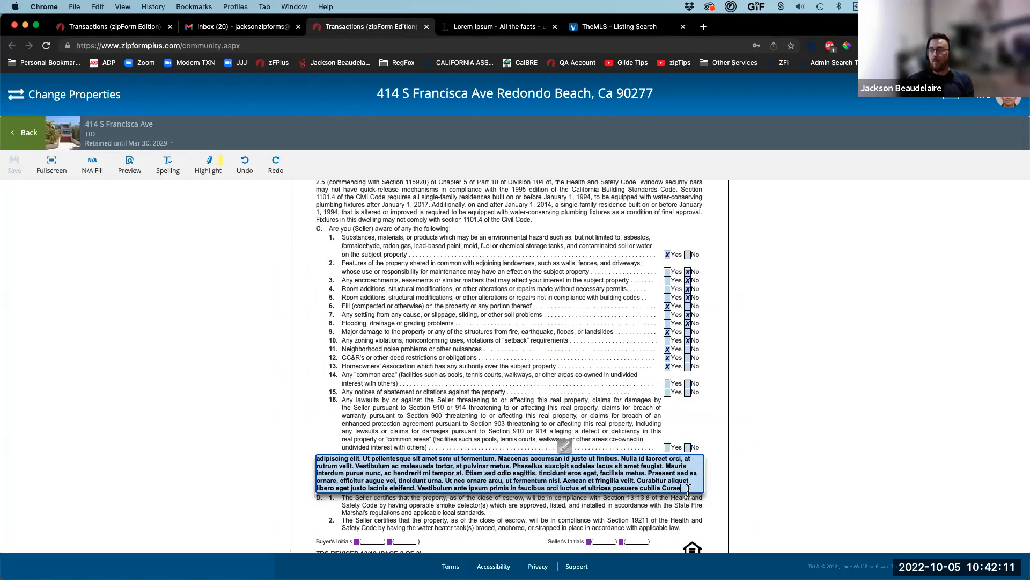
key(super+v)
scroll(653, 482, up, 2)
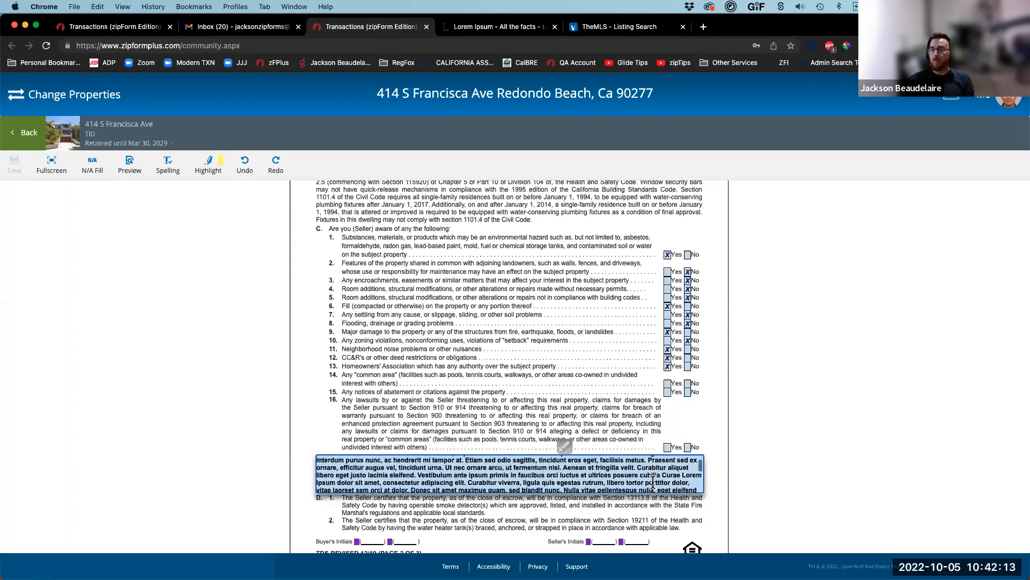
scroll(653, 481, down, 5)
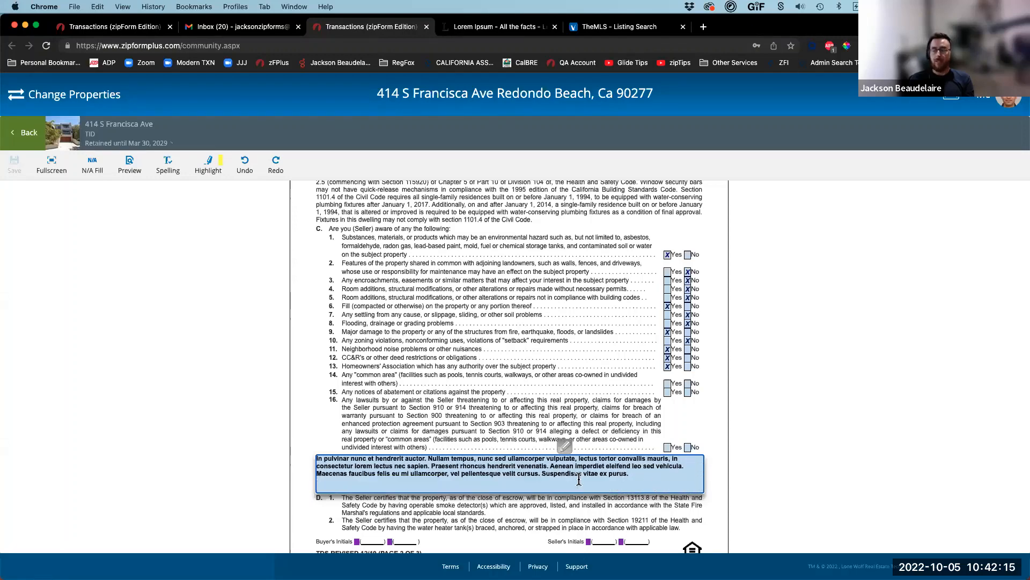
click(374, 417)
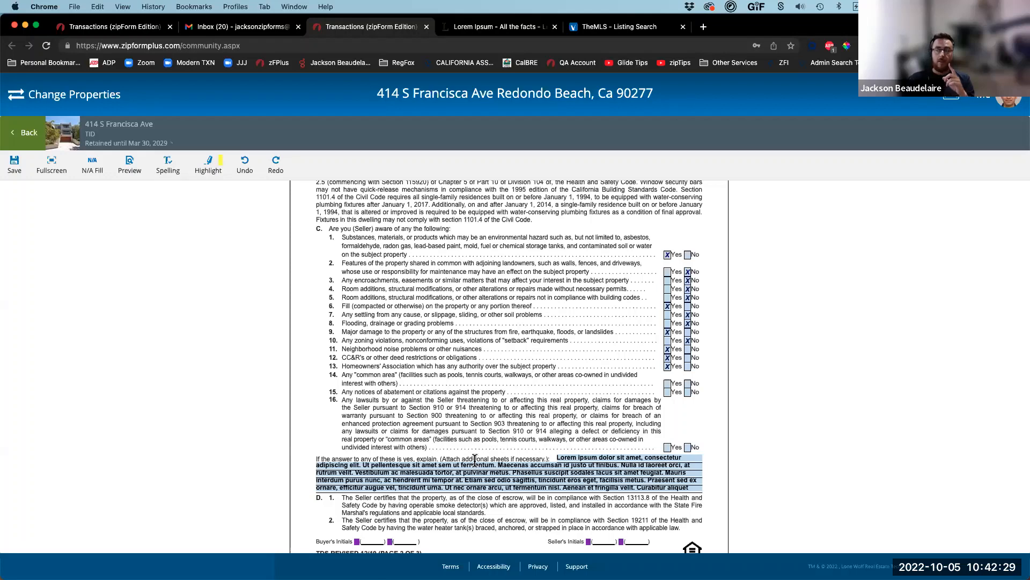
scroll(462, 471, down, 3)
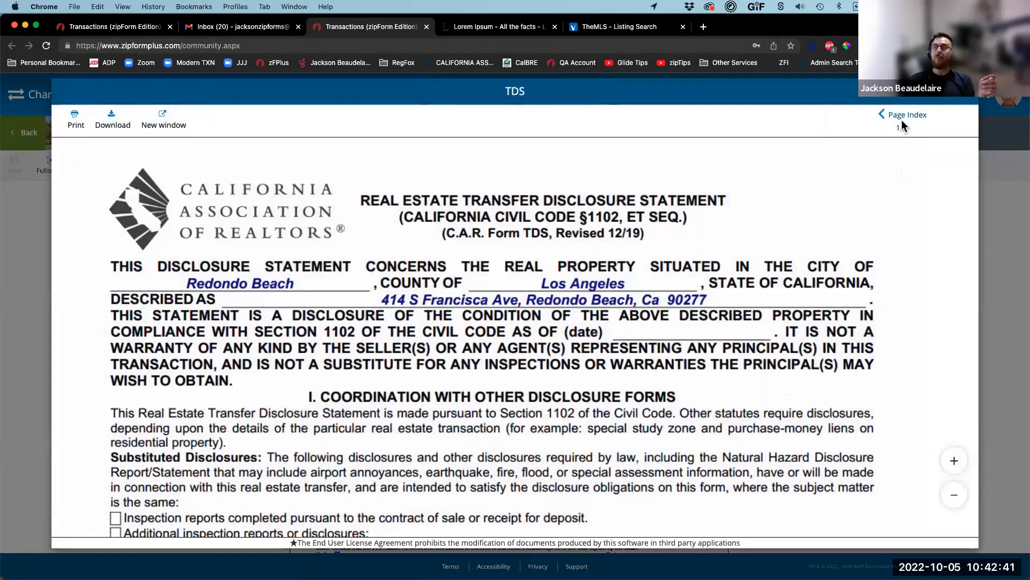
Step: Jump to page 4, review Text Overflow Addendum No. 1 and No. 2, then return to page 2
click(903, 121)
click(905, 375)
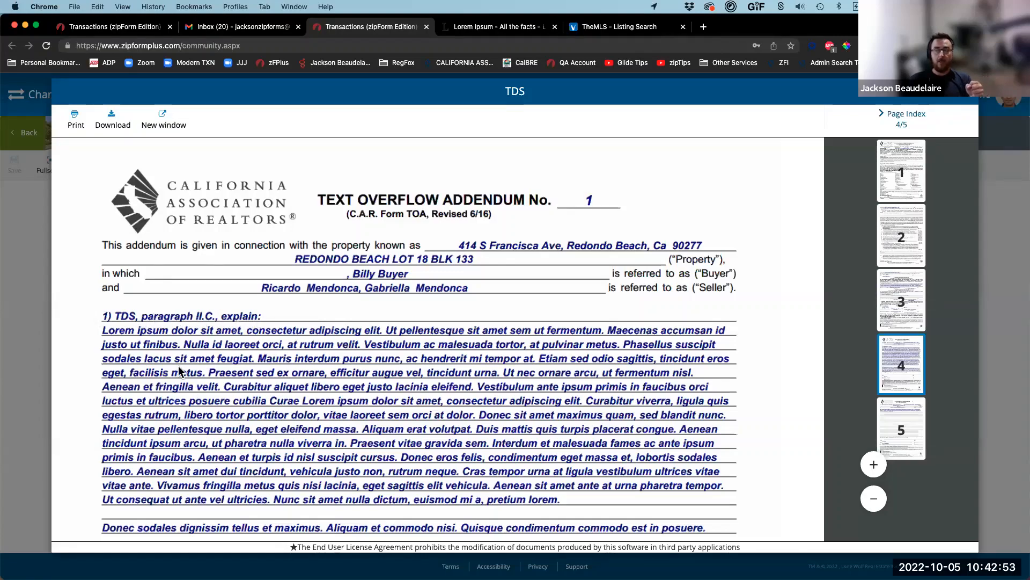
scroll(178, 365, down, 4)
scroll(179, 366, down, 10)
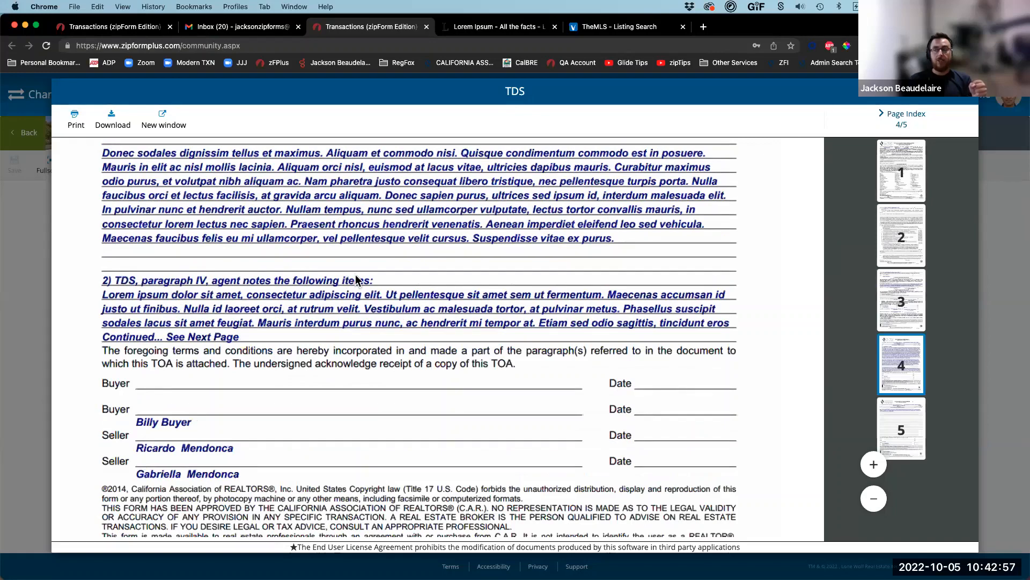
scroll(202, 304, down, 20)
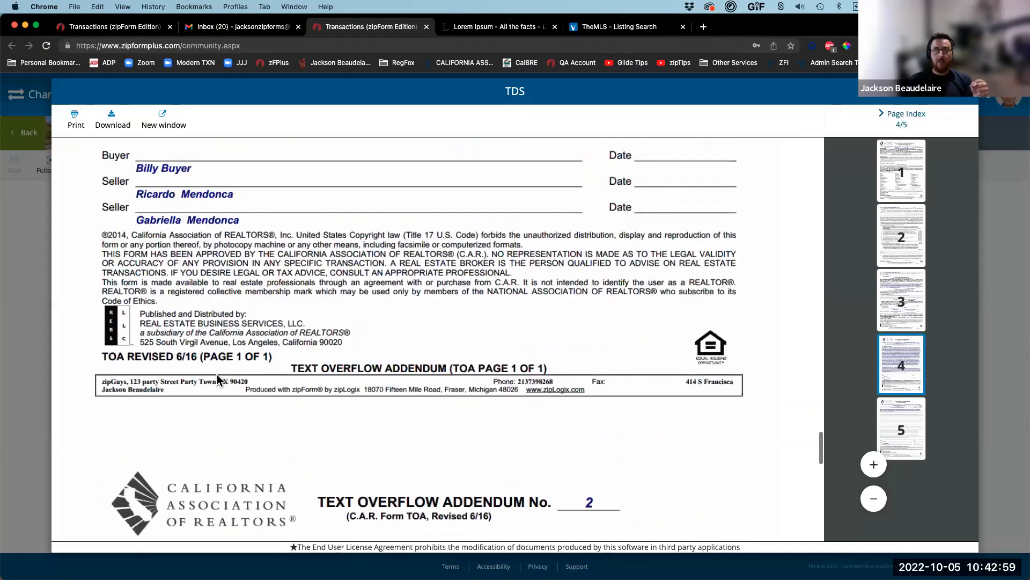
scroll(263, 417, down, 2)
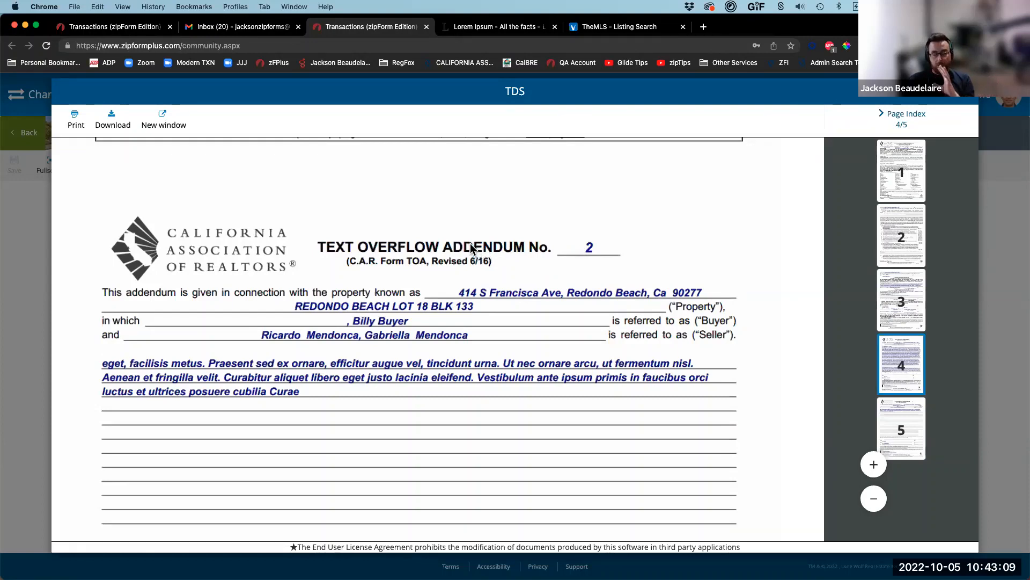
scroll(456, 280, up, 2)
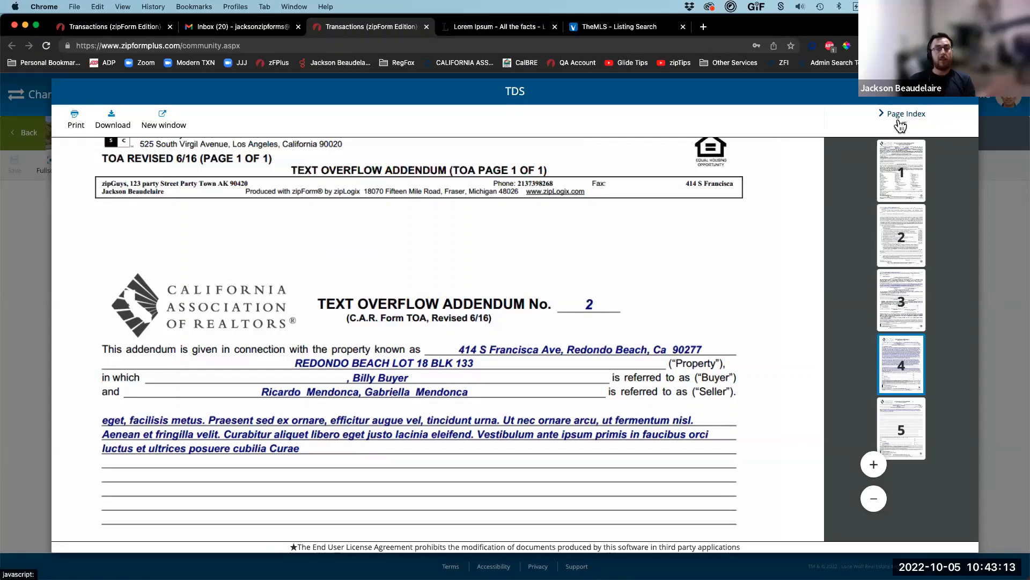
scroll(390, 307, up, 12)
scroll(390, 320, up, 20)
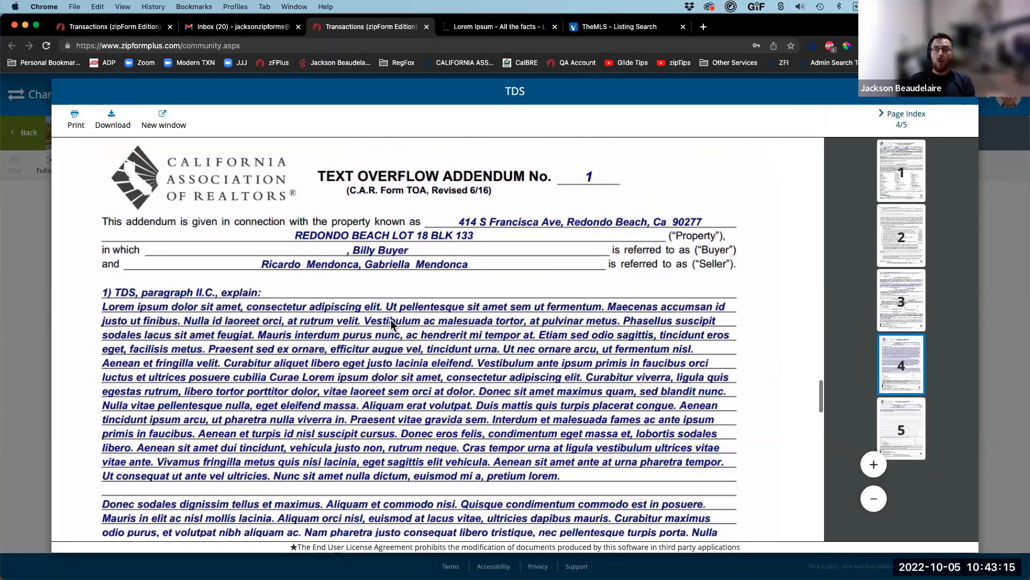
scroll(201, 275, up, 20)
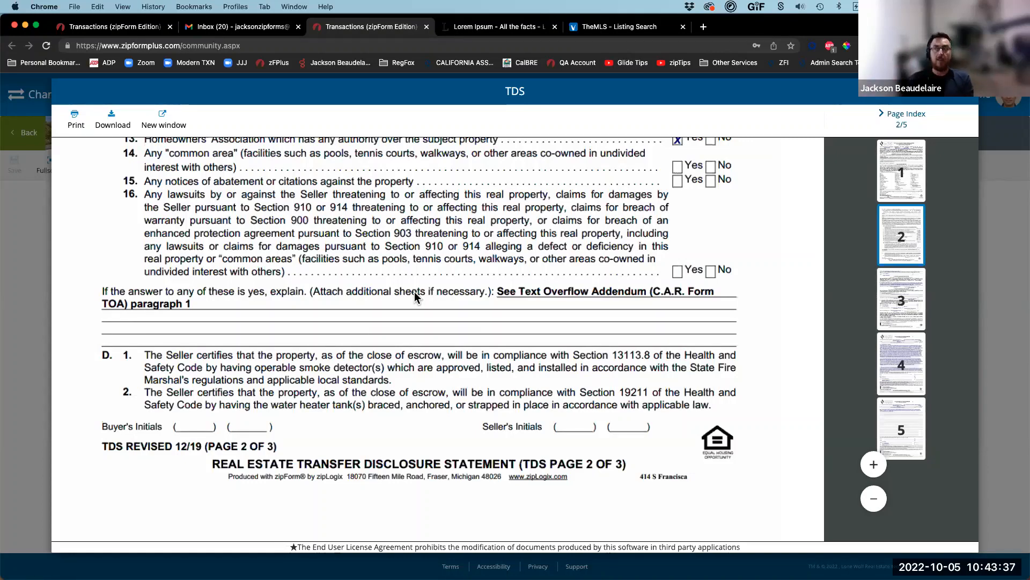
click(108, 27)
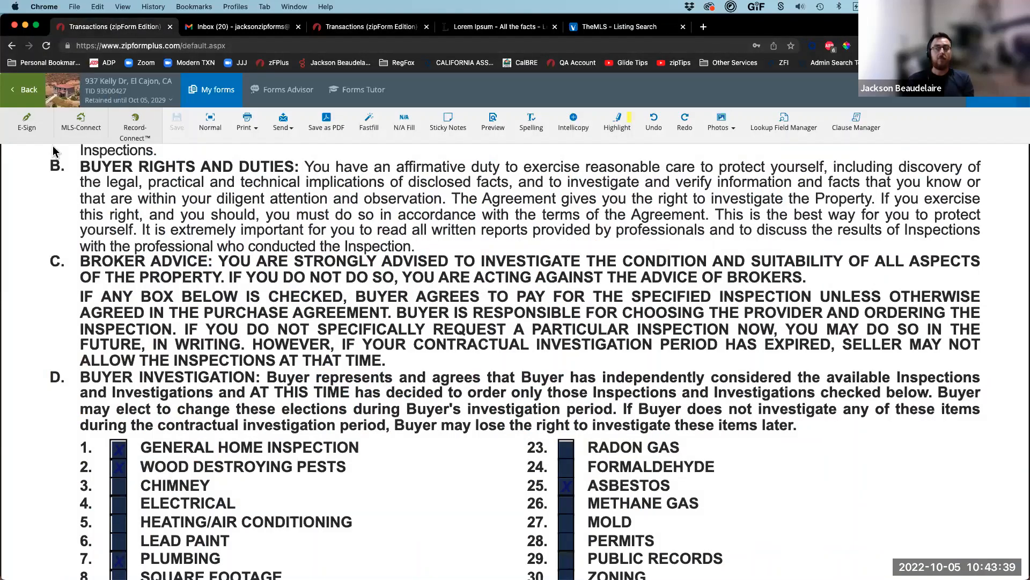
click(26, 101)
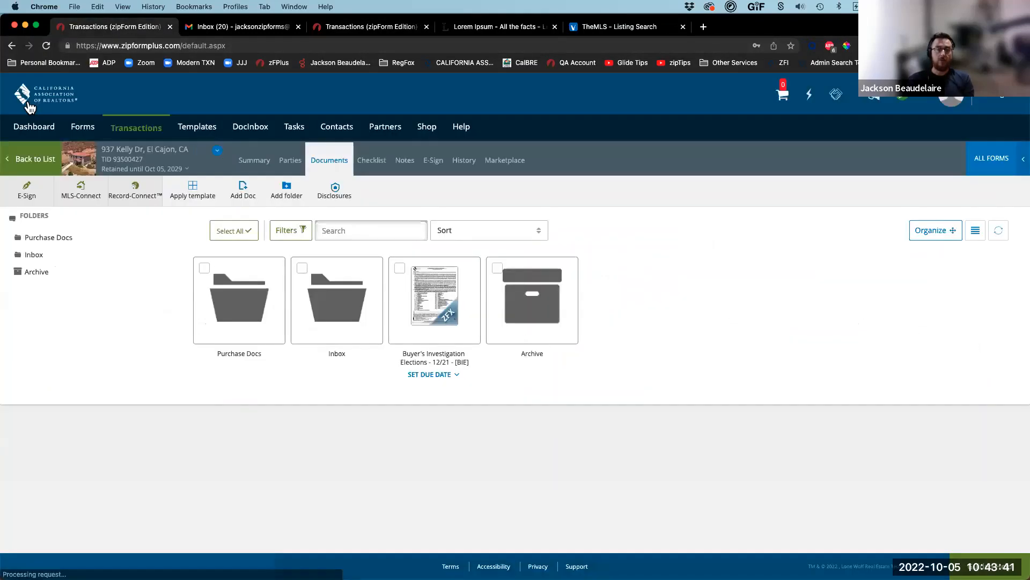
click(293, 159)
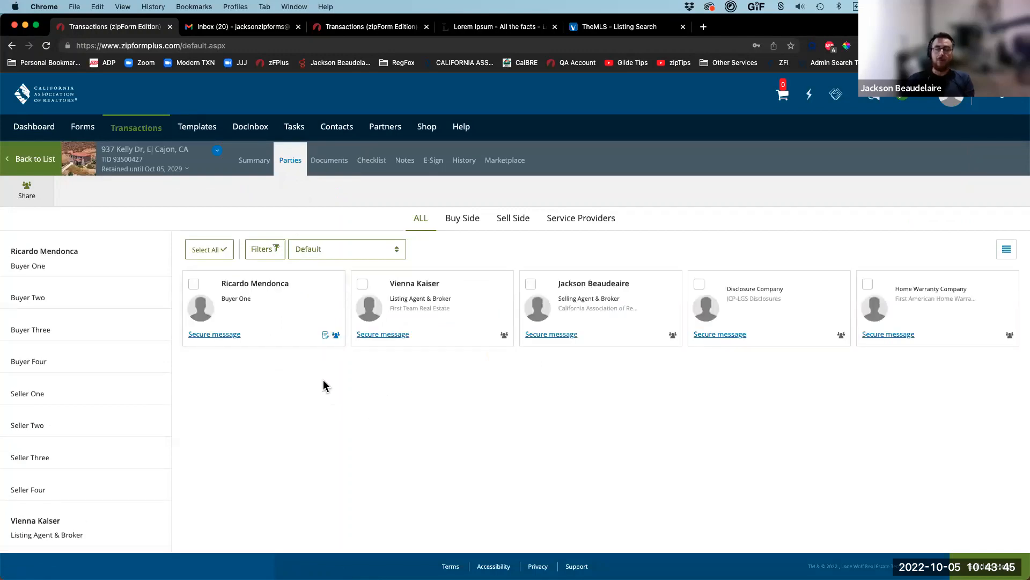
scroll(352, 317, up, 5)
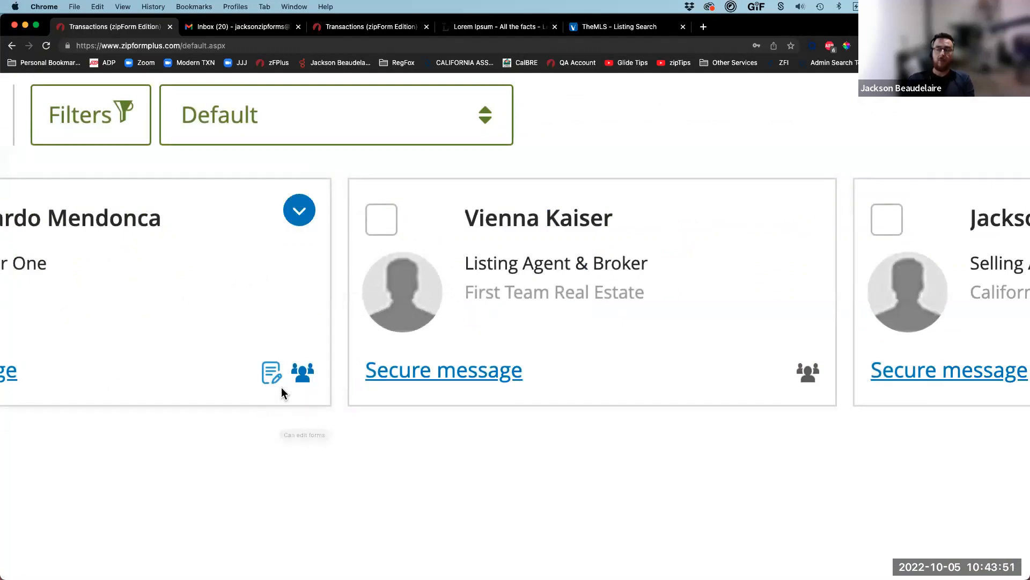
mouse_move(272, 372)
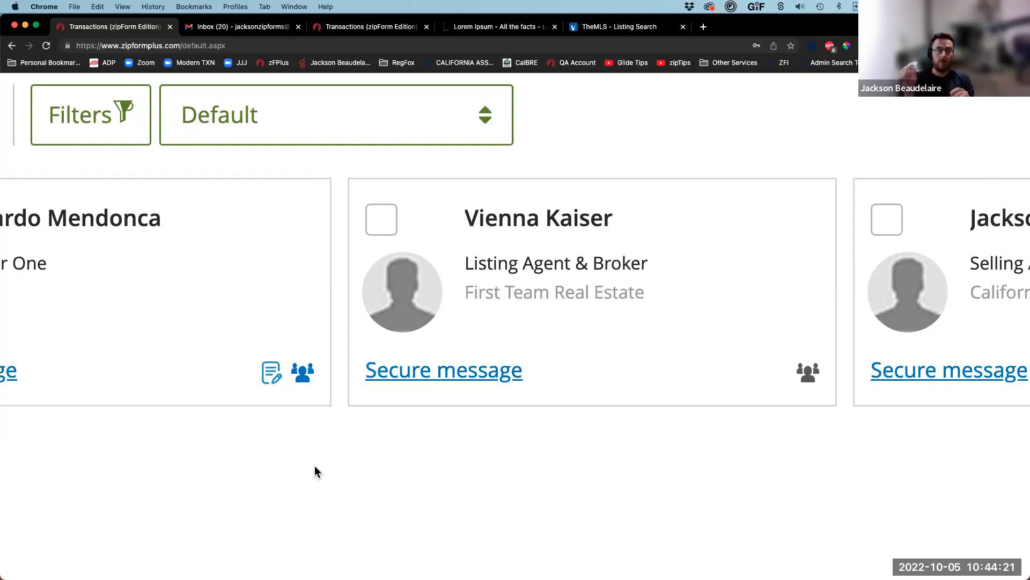
Step: Glance at the Gmail inbox, then open the buyer's party details and roles
key(ctrl+Tab)
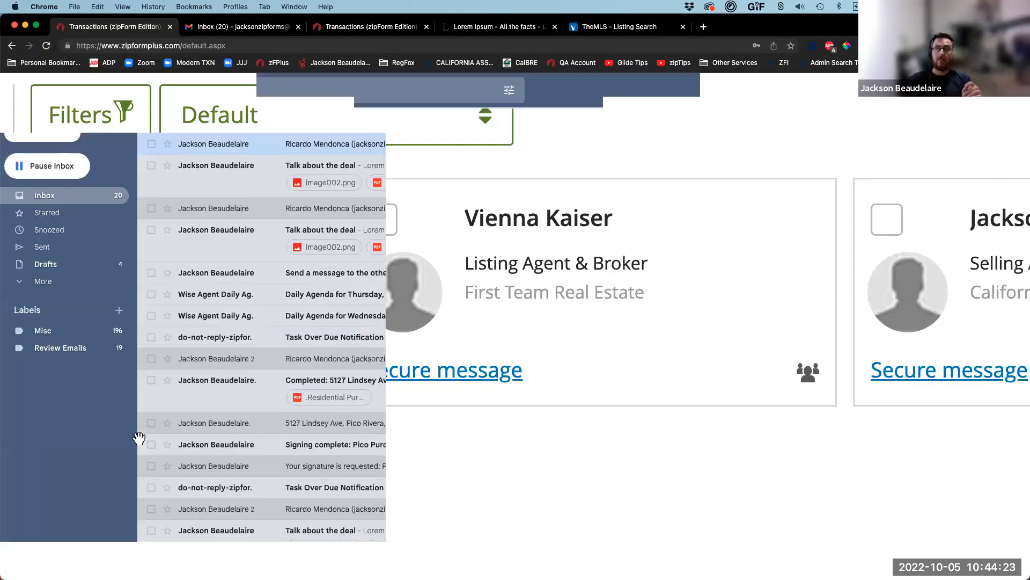
key(ctrl+shift+Tab)
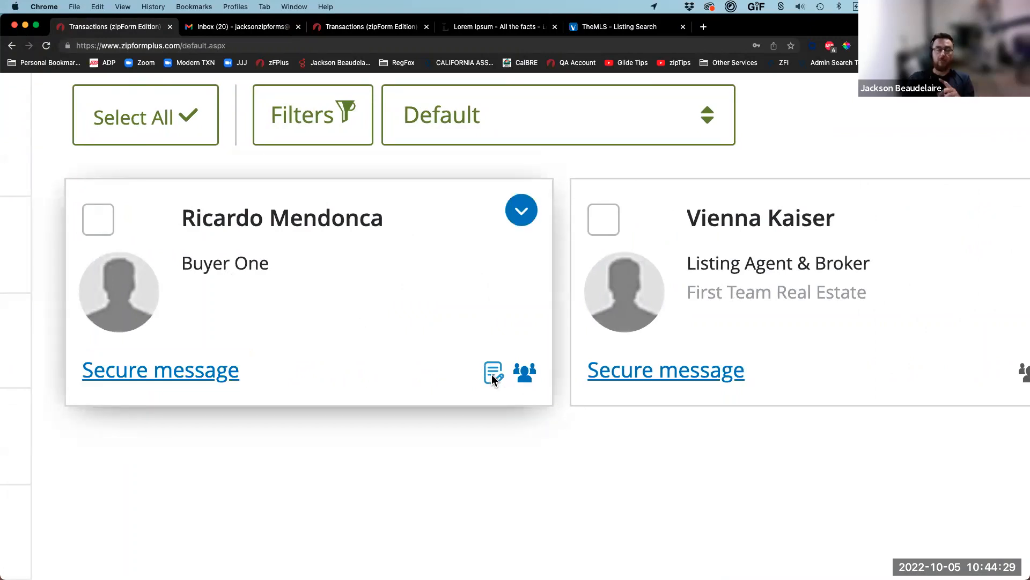
click(336, 274)
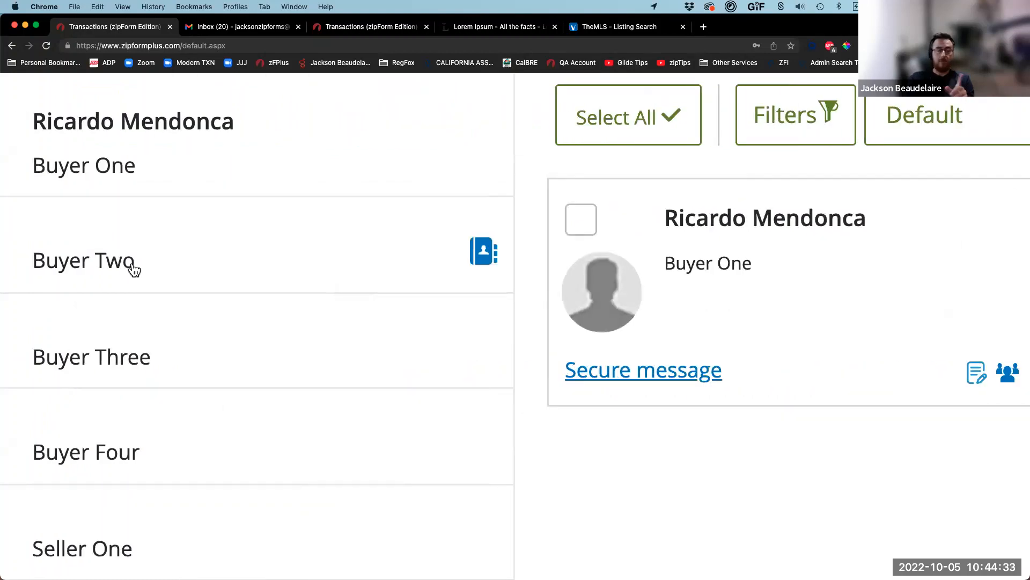
scroll(164, 278, down, 4)
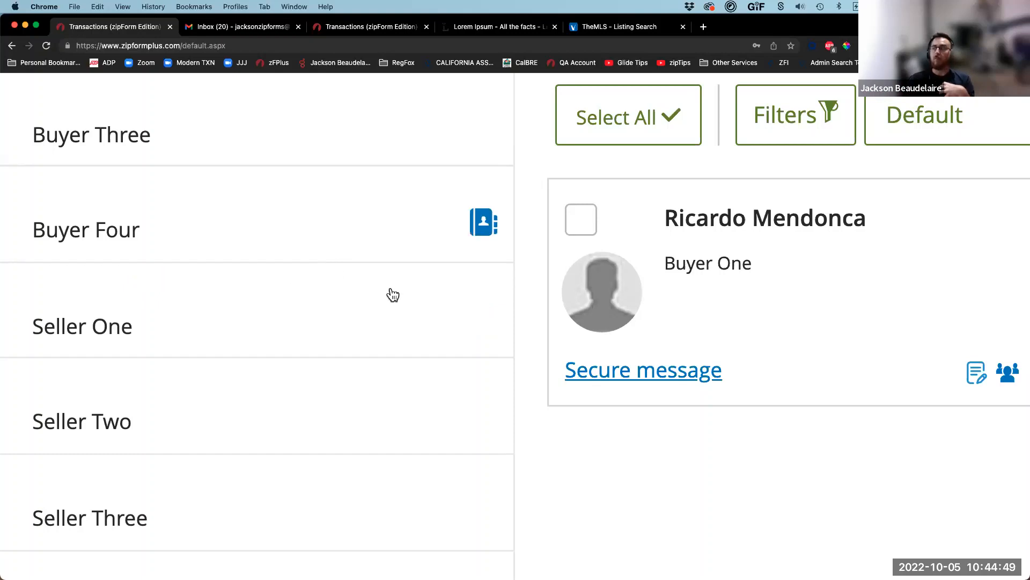
scroll(459, 303, down, 5)
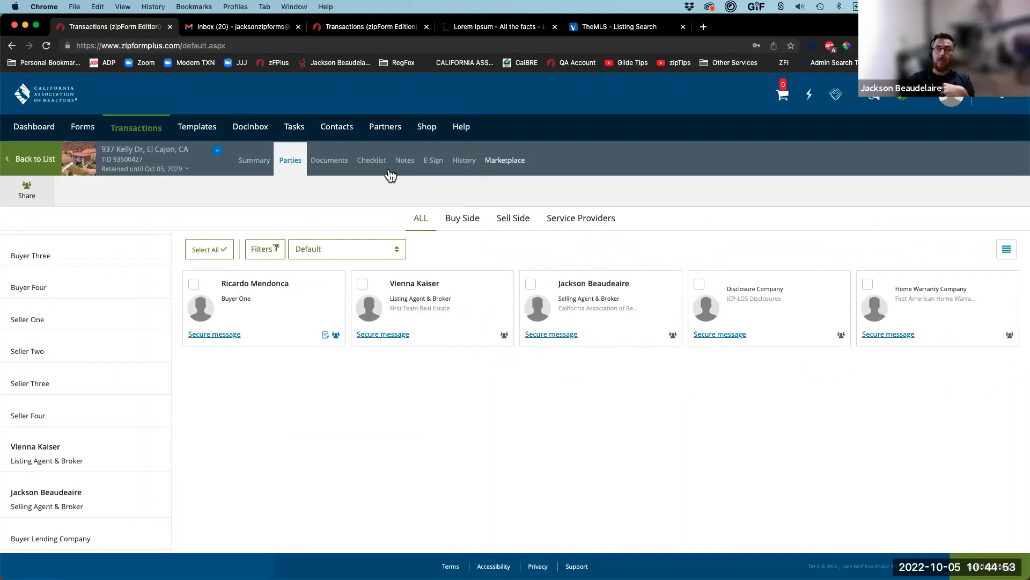
Step: Open the Buyer's Investigation Elections form in Form Editor Classic and start an e-sign packet for it
click(337, 171)
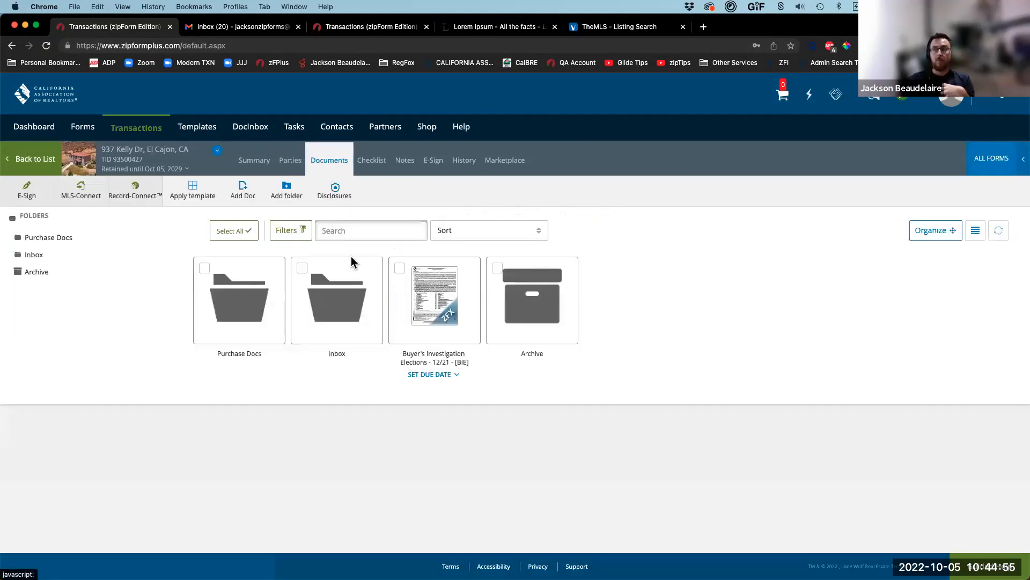
click(448, 311)
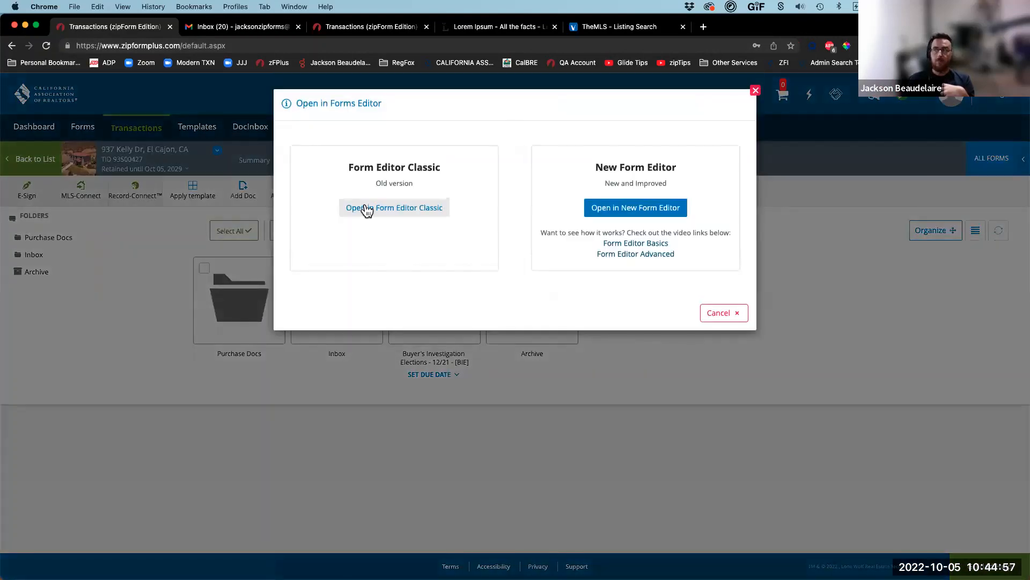
click(364, 206)
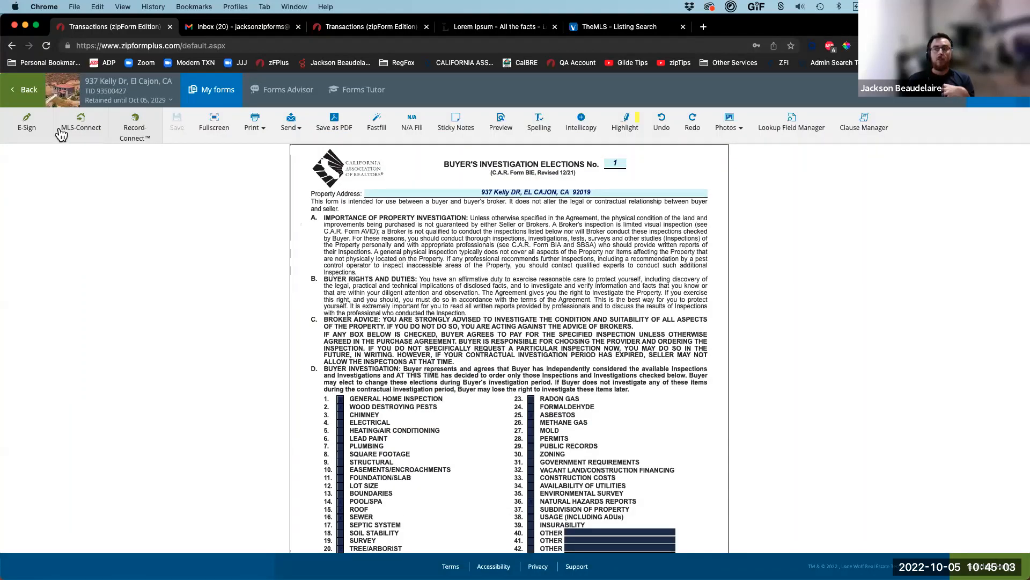
click(30, 129)
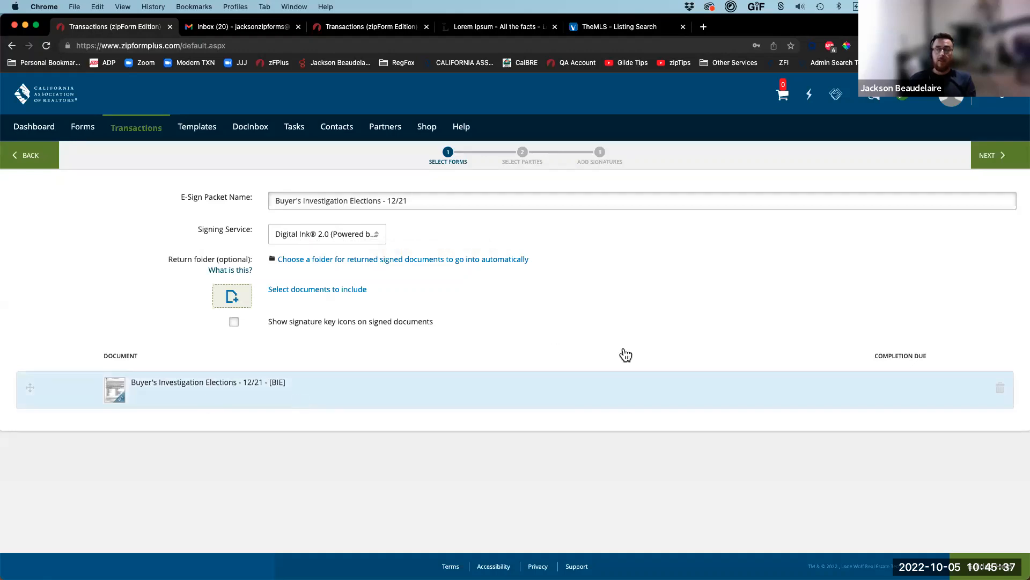
Step: Advance to the parties step and add Buyer One as a signer from Transaction Parties
click(989, 157)
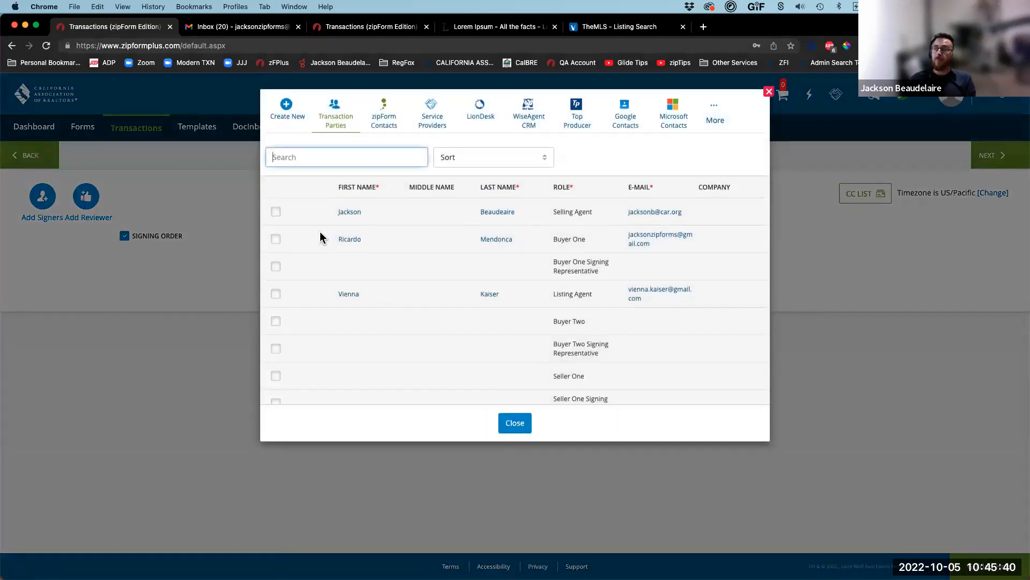
click(274, 240)
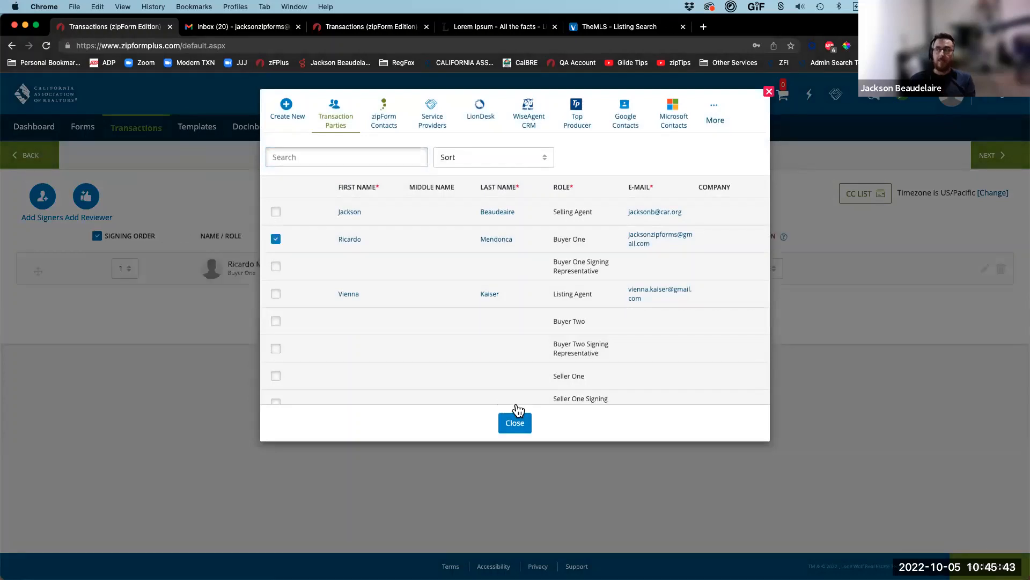
click(516, 425)
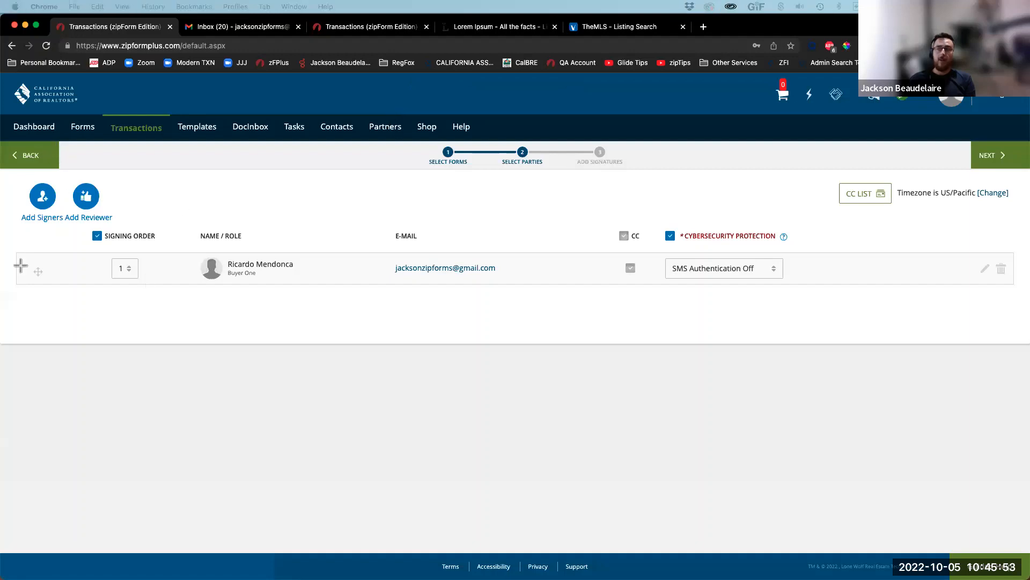
drag(45, 343, 42, 224)
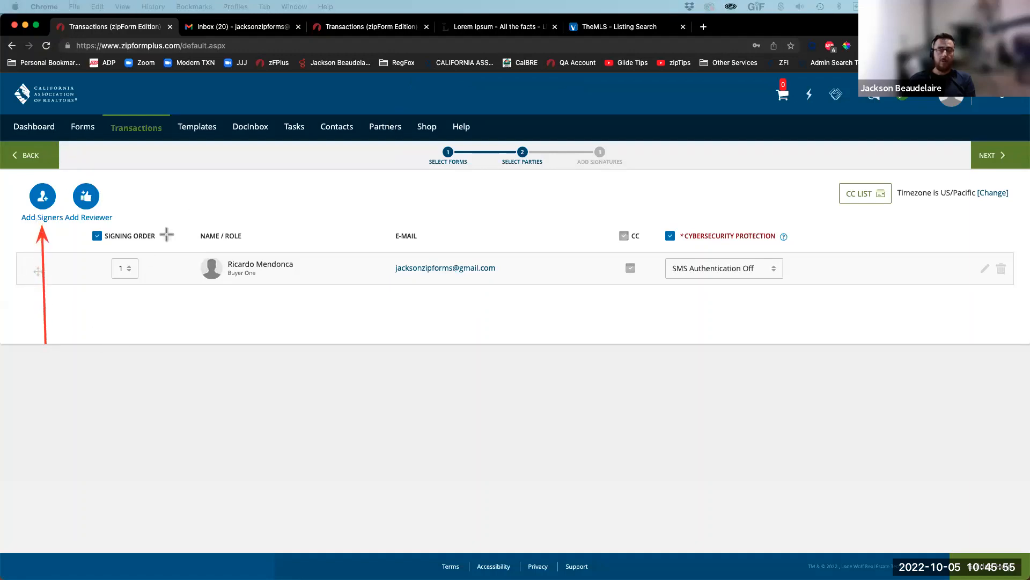
drag(220, 188, 103, 194)
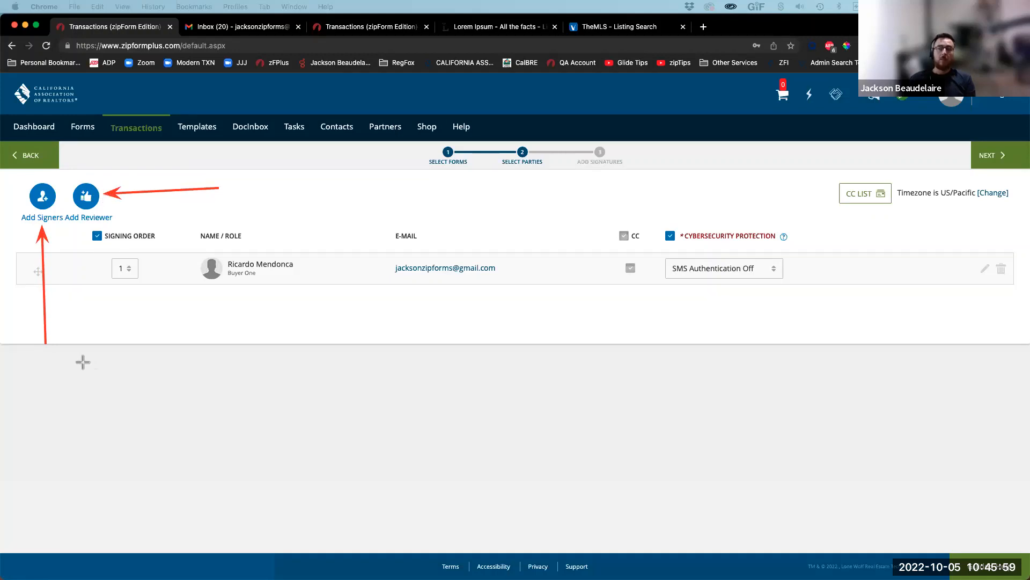
drag(84, 363, 46, 220)
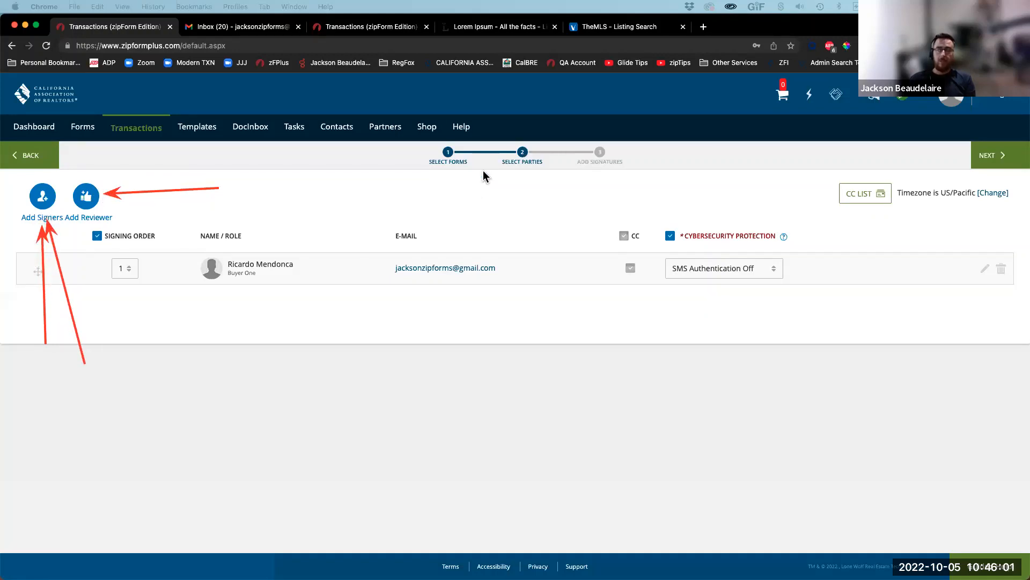
click(43, 197)
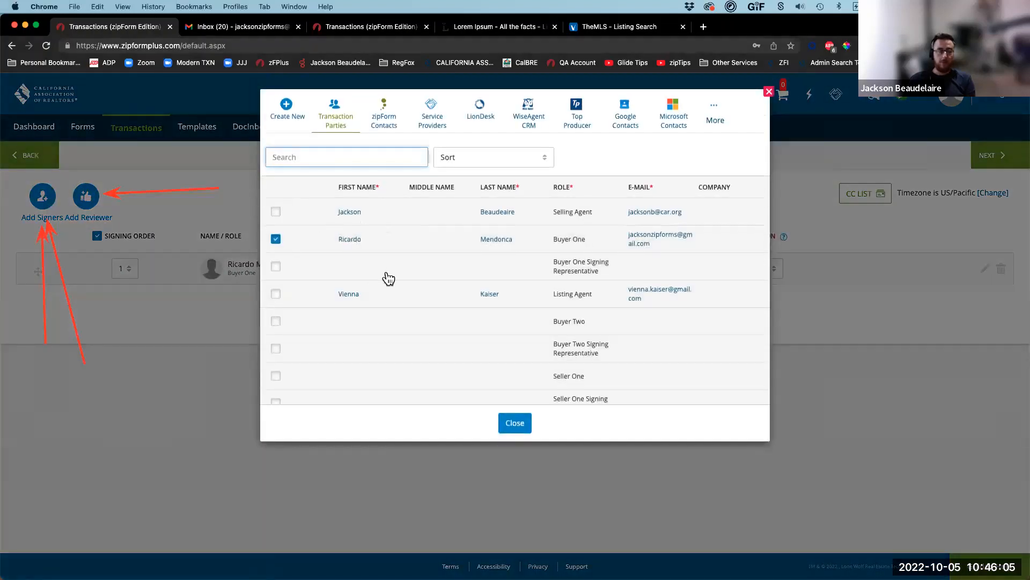
click(513, 422)
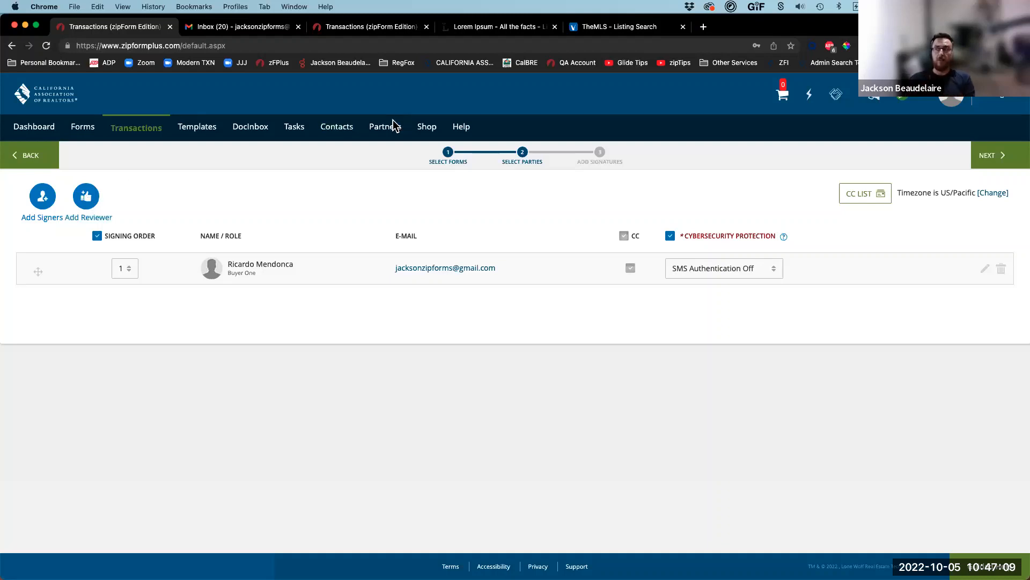
Step: Draw annotation marks over a screen capture of the packet's parties step
key(ctrl+alt+a)
drag(112, 414, 121, 279)
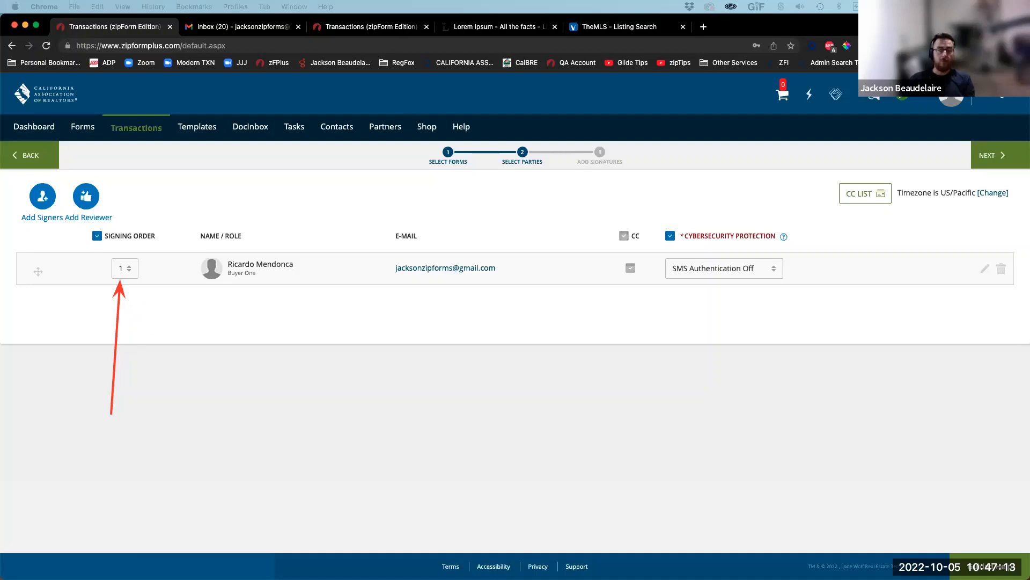
mouse_move(43, 303)
mouse_down()
mouse_move(74, 302)
mouse_move(65, 358)
mouse_up()
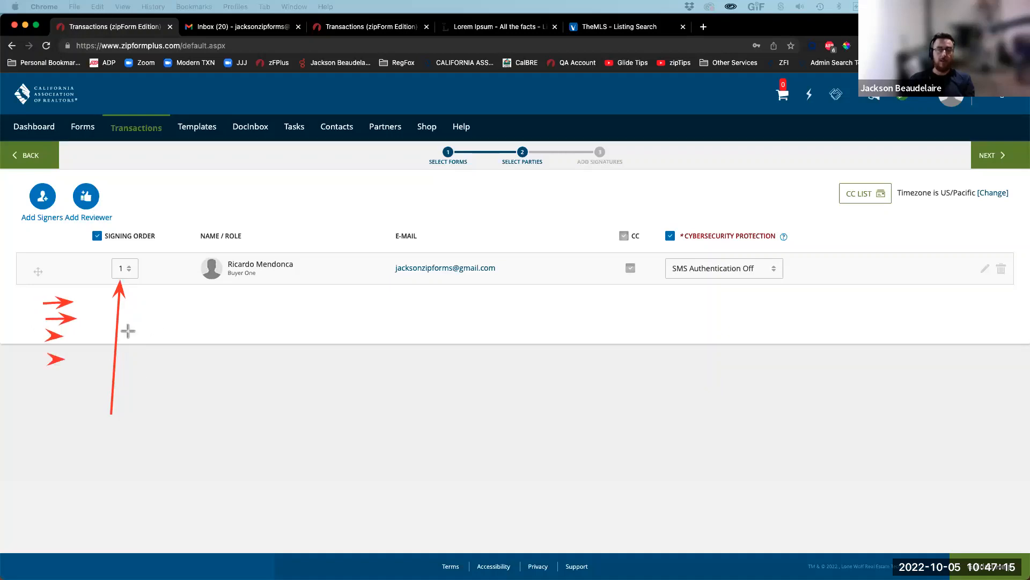
drag(199, 195, 137, 257)
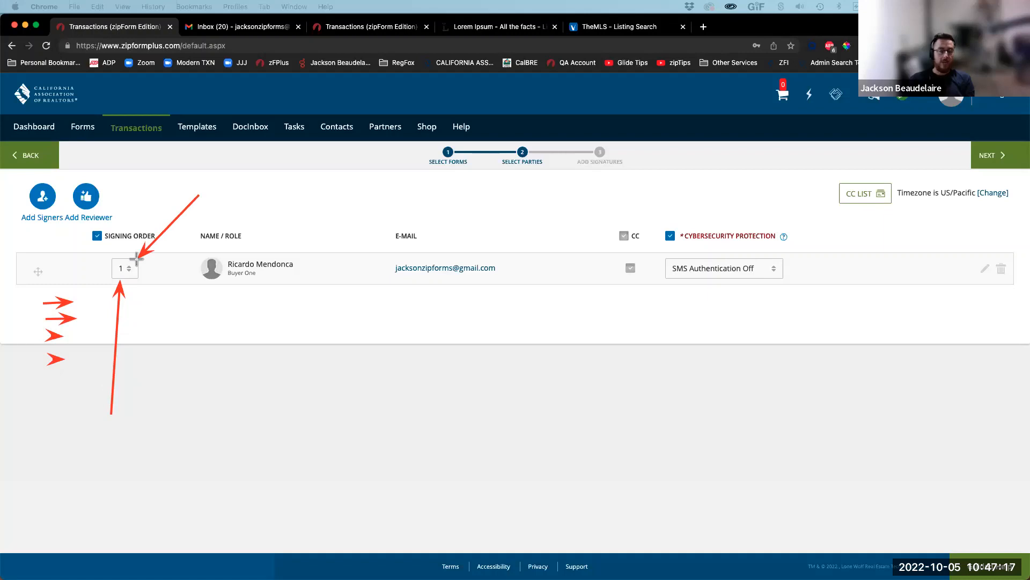
drag(195, 298, 132, 302)
drag(200, 323, 143, 338)
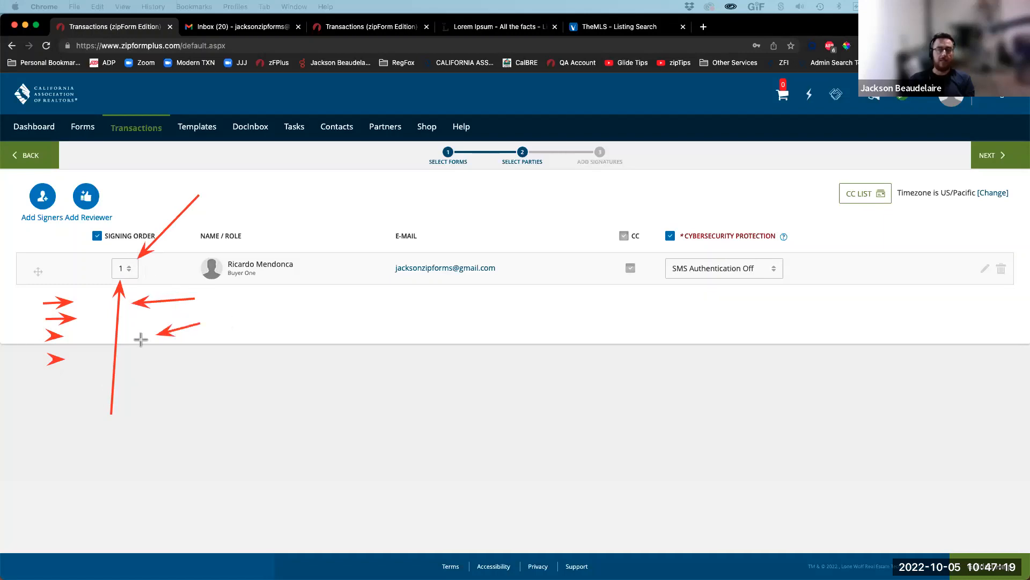
mouse_move(205, 351)
mouse_down()
mouse_move(155, 364)
mouse_move(177, 382)
mouse_move(155, 385)
mouse_up()
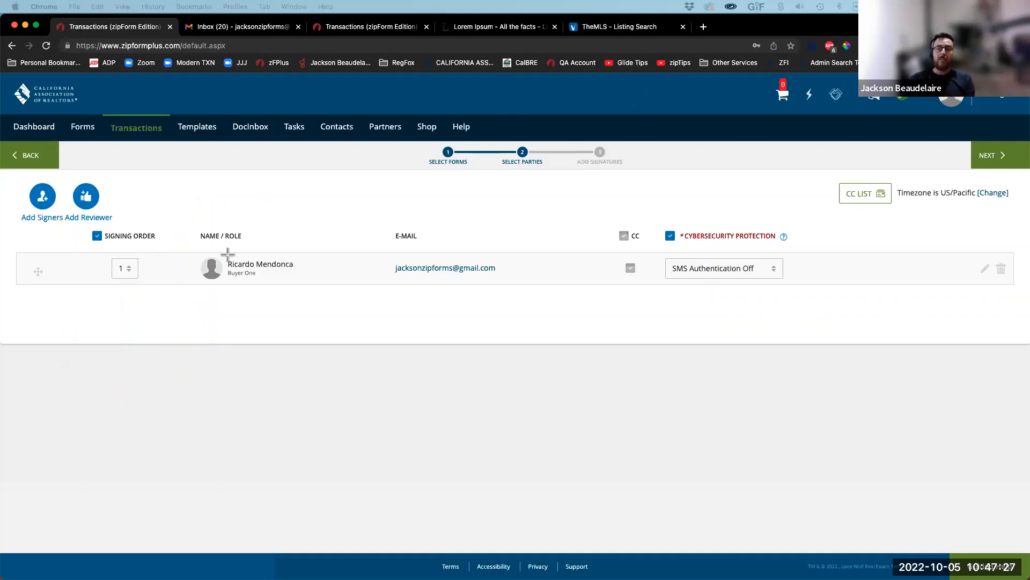
drag(208, 206, 138, 264)
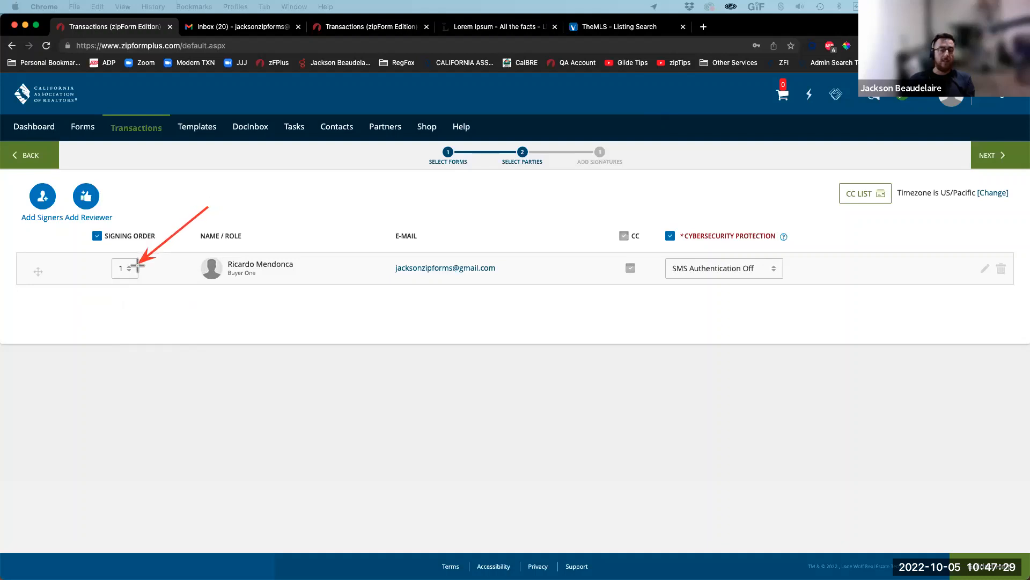
mouse_move(16, 309)
mouse_down()
mouse_move(90, 310)
mouse_move(72, 327)
mouse_up()
drag(29, 355, 49, 355)
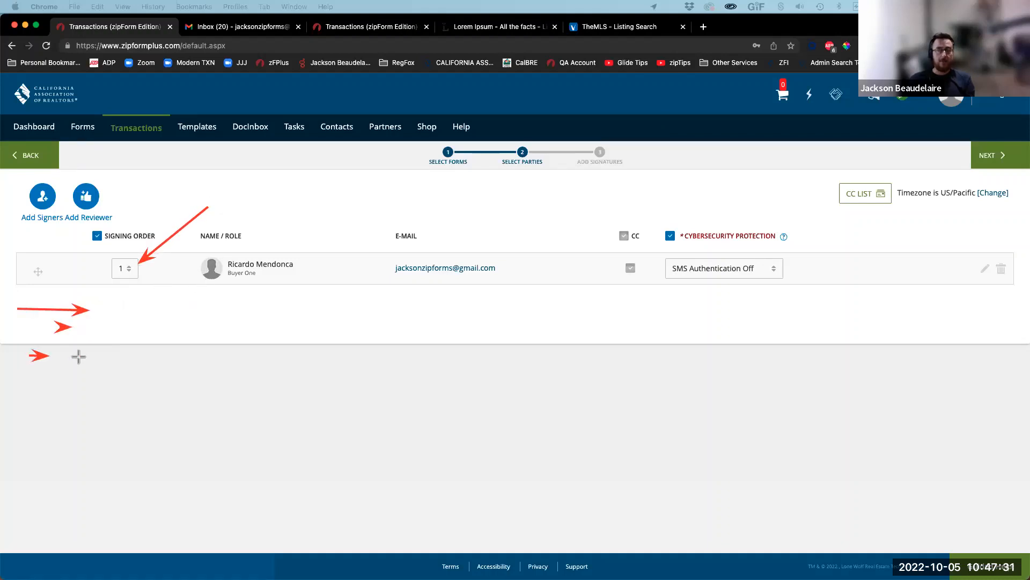
drag(325, 184, 268, 256)
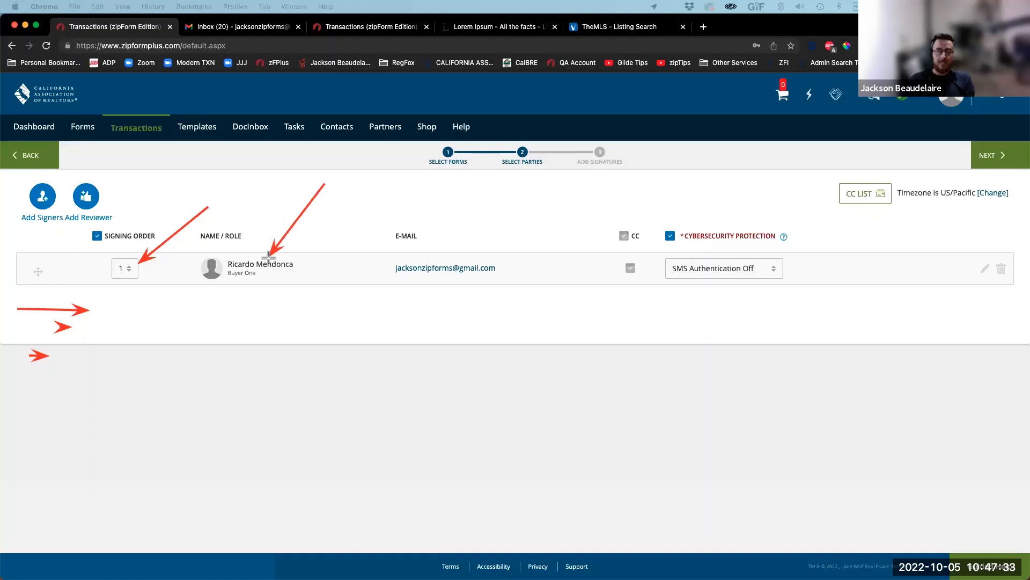
Step: Uncheck Signing Order in the signer table header so the buyer has no order number
drag(34, 277, 89, 310)
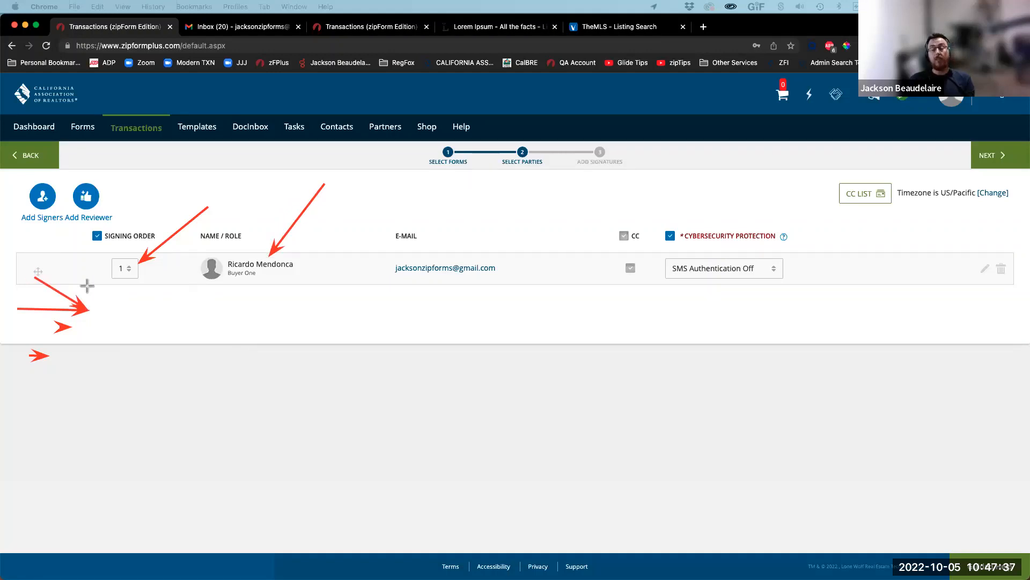
drag(255, 413, 112, 339)
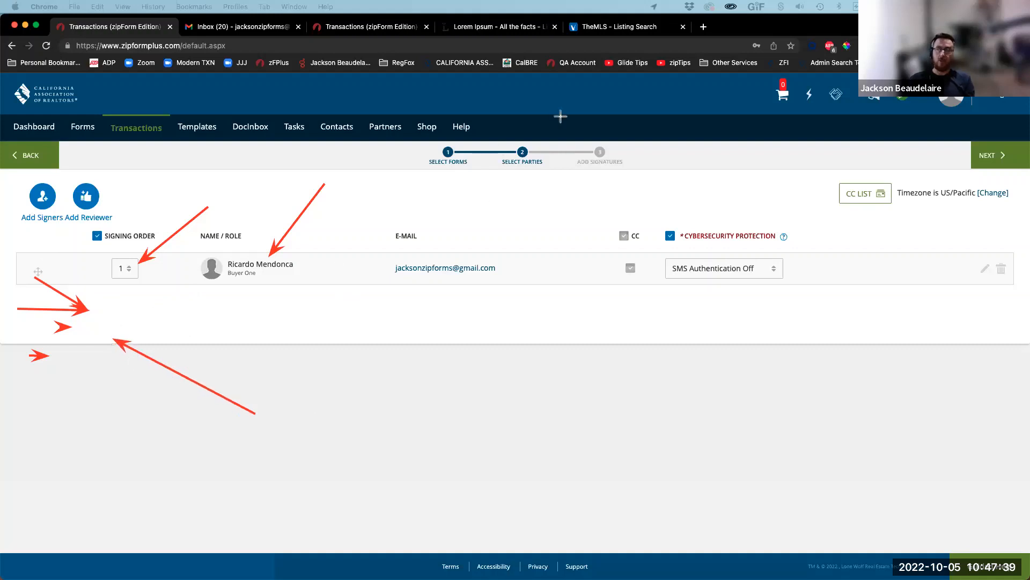
click(643, 93)
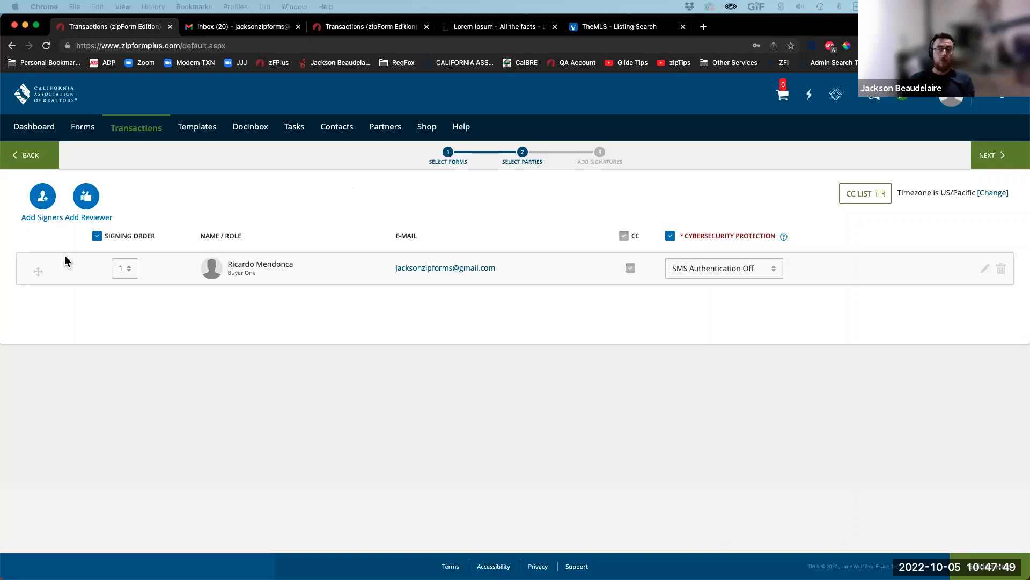
click(98, 236)
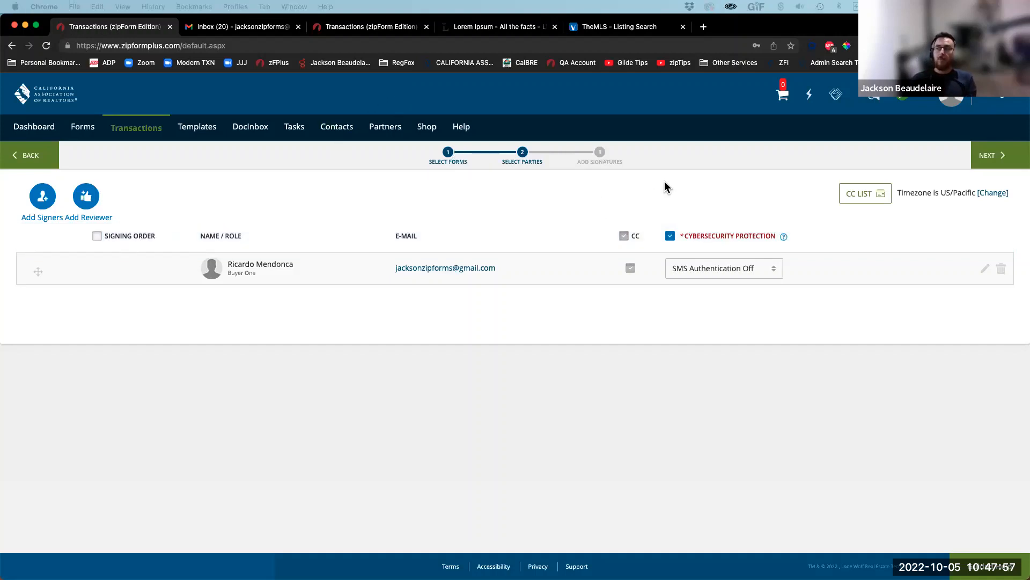
Step: Toggle the buyer's SMS Authentication to On and back to Off, leaving Cybersecurity Protection unchecked
drag(724, 158, 708, 226)
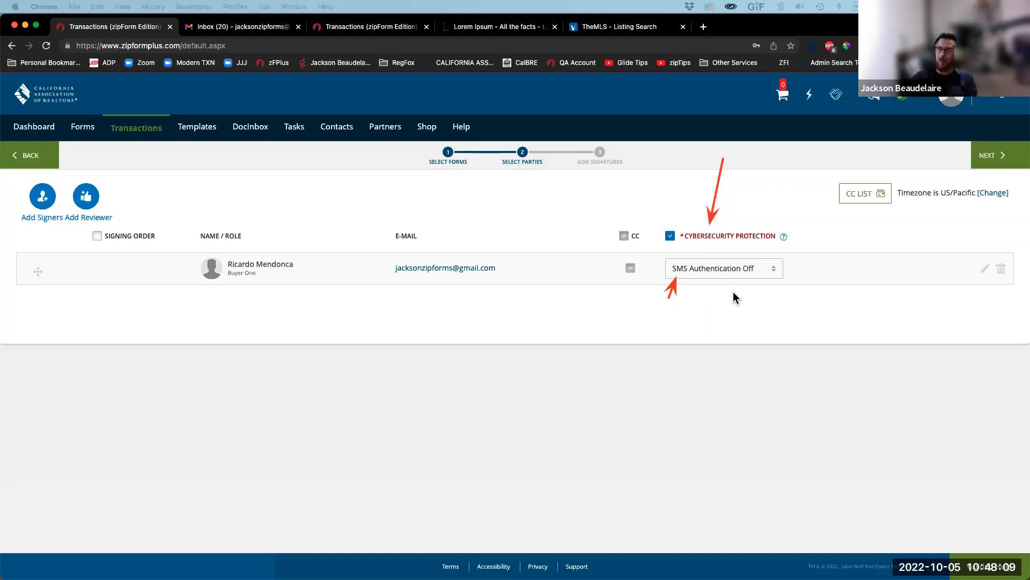
click(1005, 102)
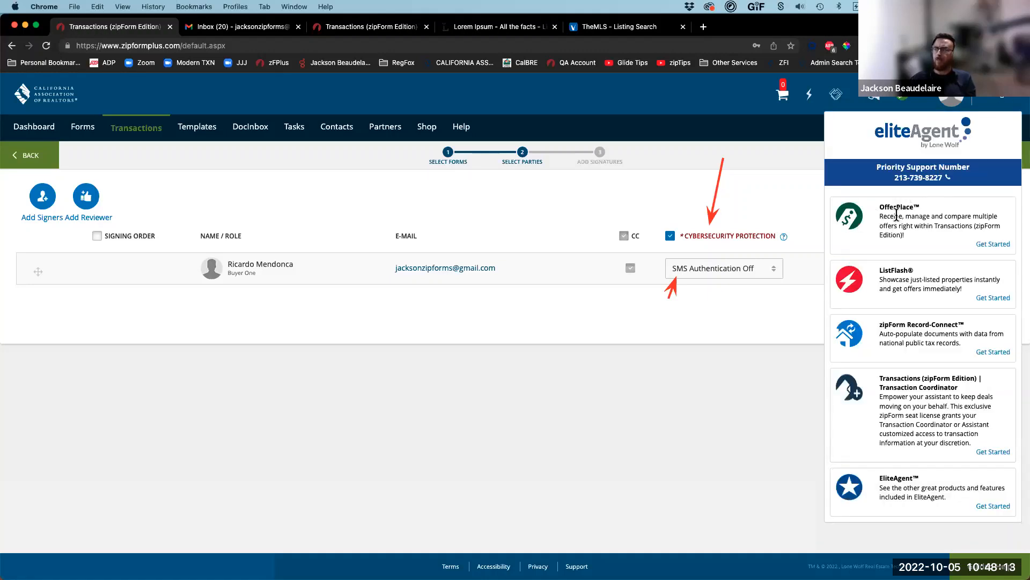
click(995, 105)
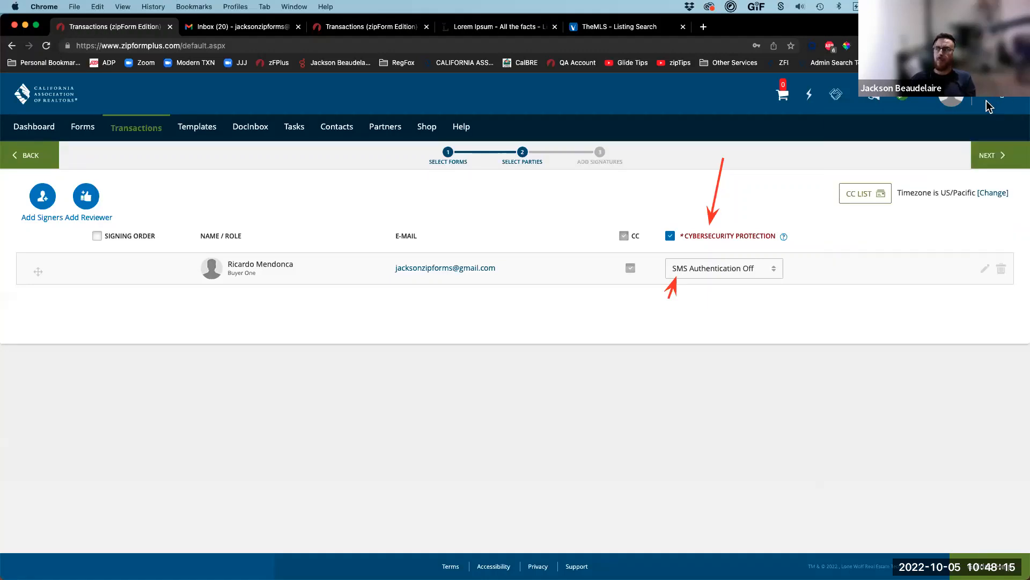
click(709, 273)
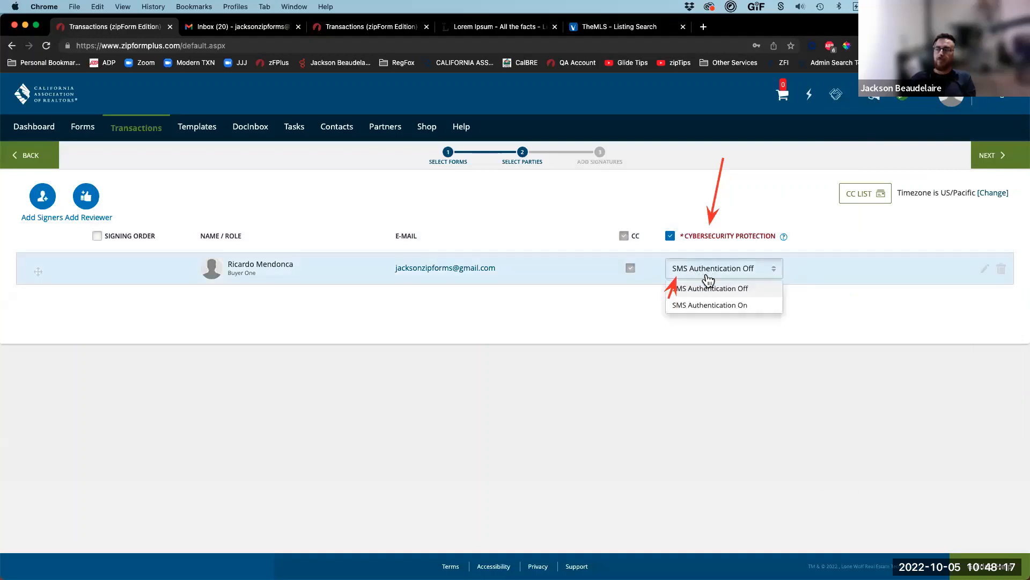
click(706, 305)
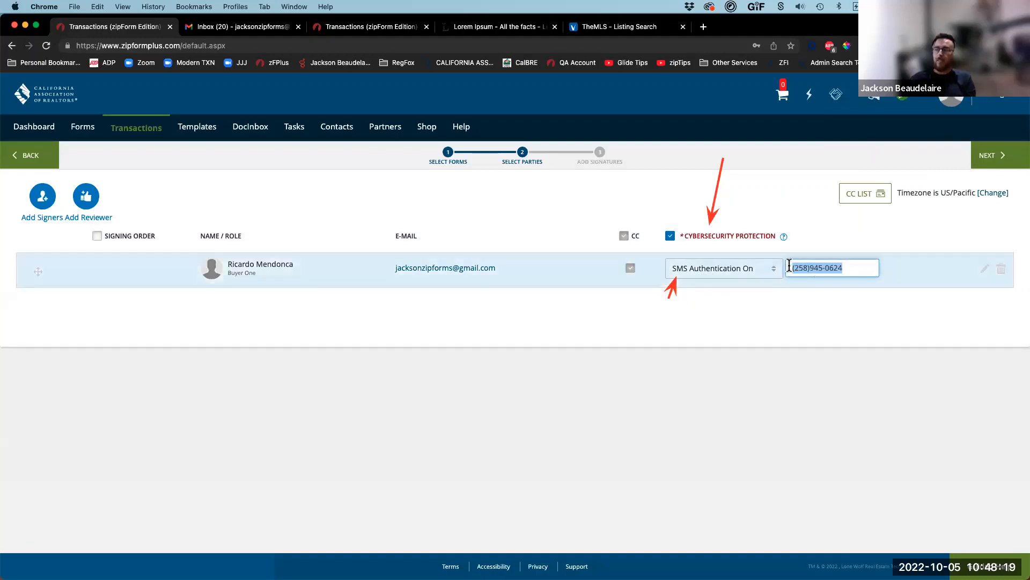
click(729, 280)
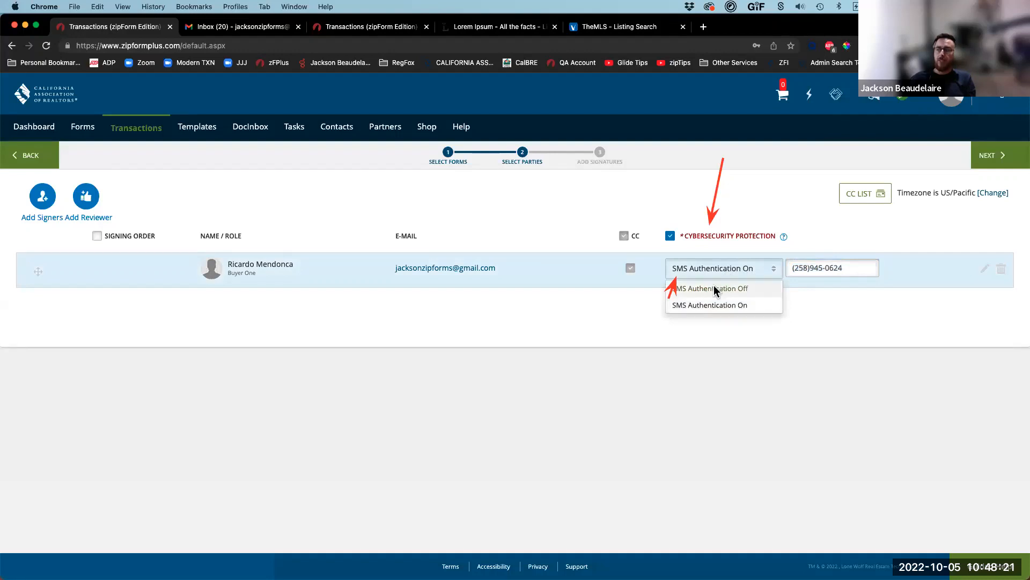
click(714, 287)
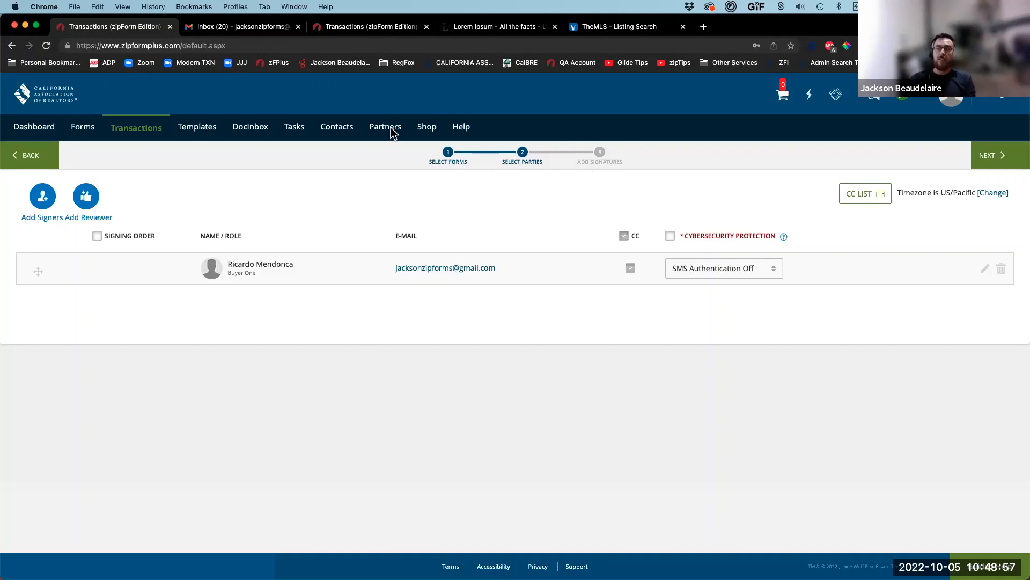
drag(590, 170, 621, 226)
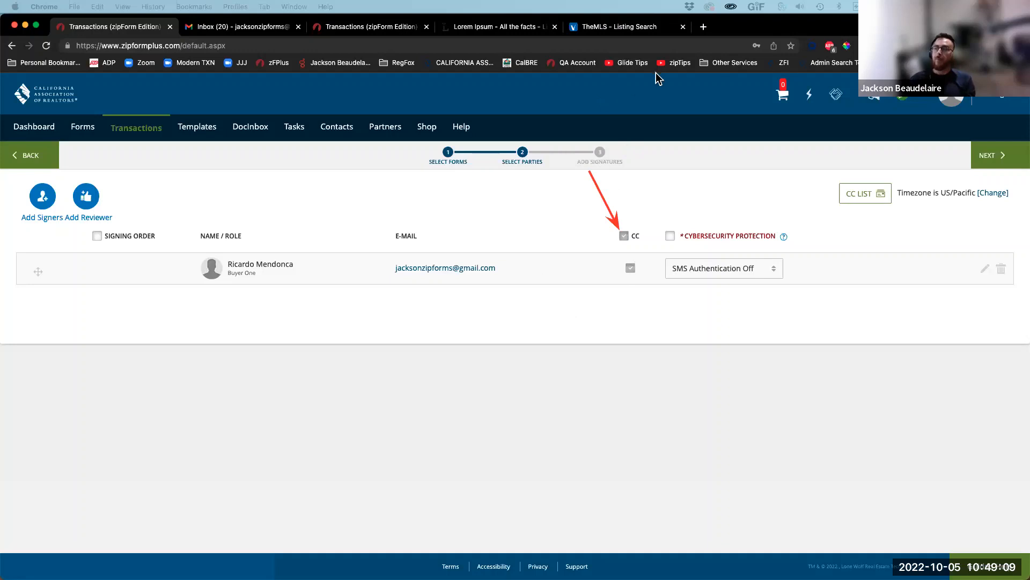
click(643, 93)
drag(730, 197, 841, 194)
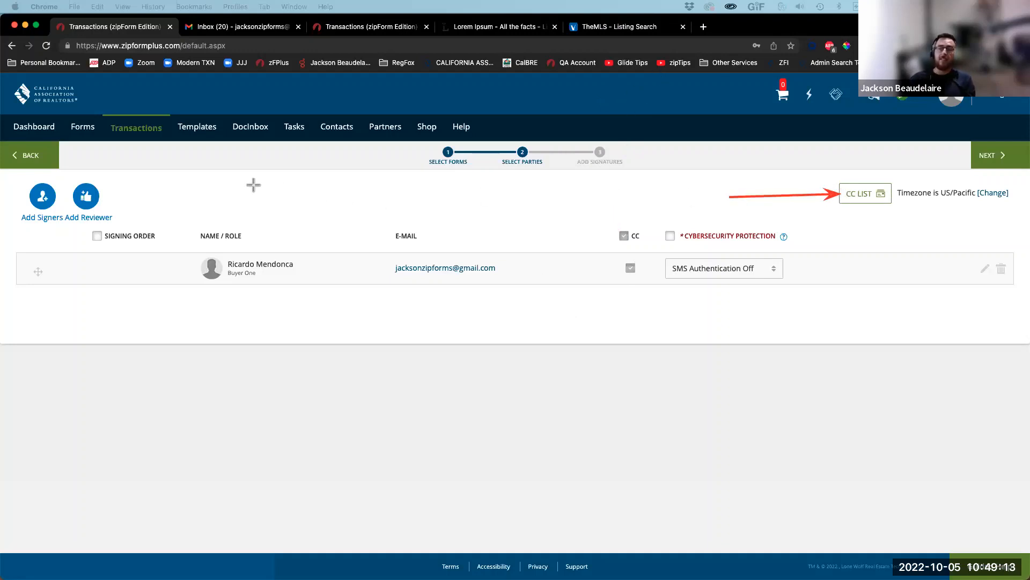
drag(253, 184, 106, 194)
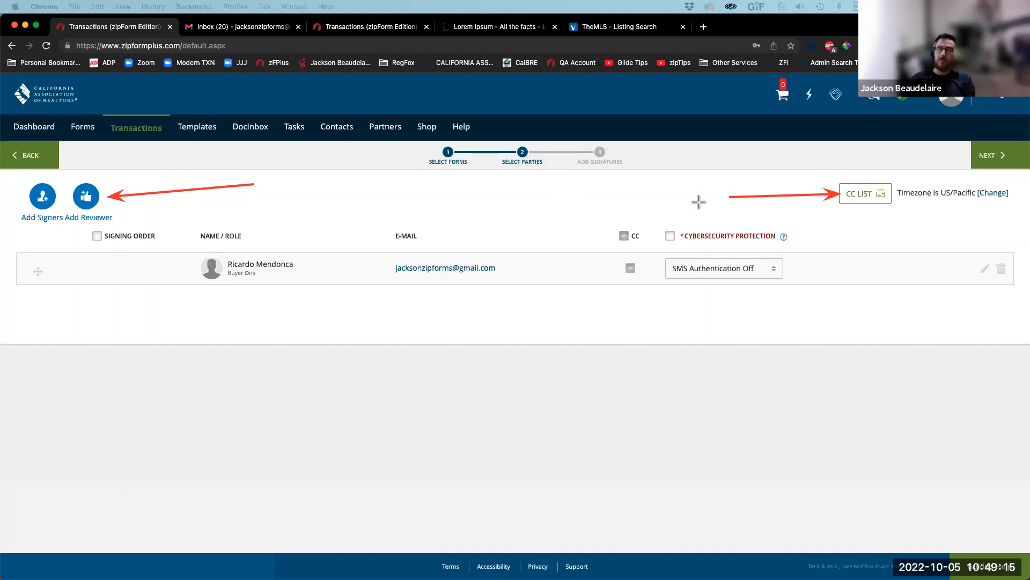
drag(704, 181, 834, 182)
drag(650, 204, 636, 252)
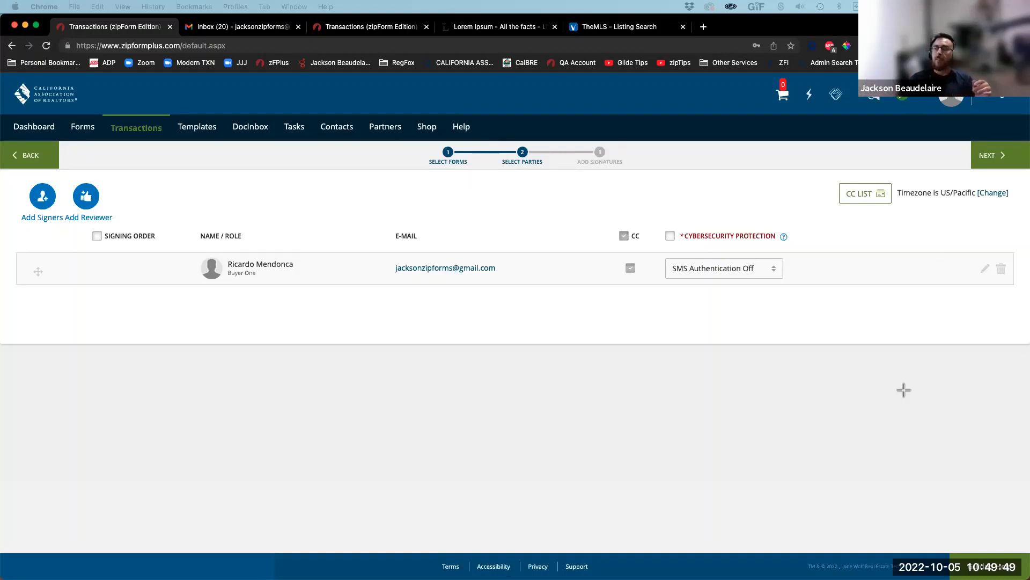
drag(896, 403, 955, 203)
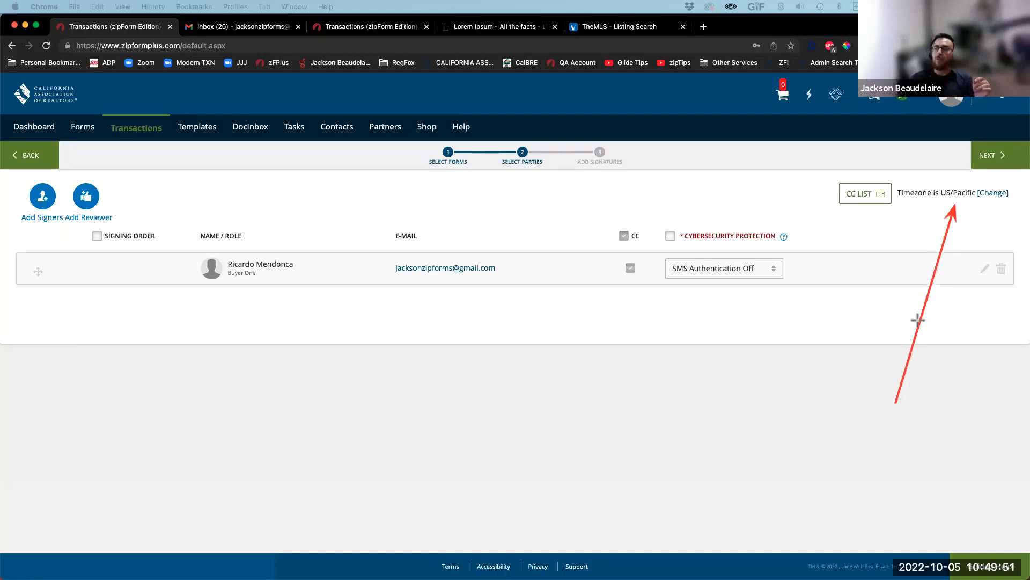
mouse_move(789, 388)
mouse_down()
mouse_move(951, 243)
mouse_move(942, 207)
mouse_up()
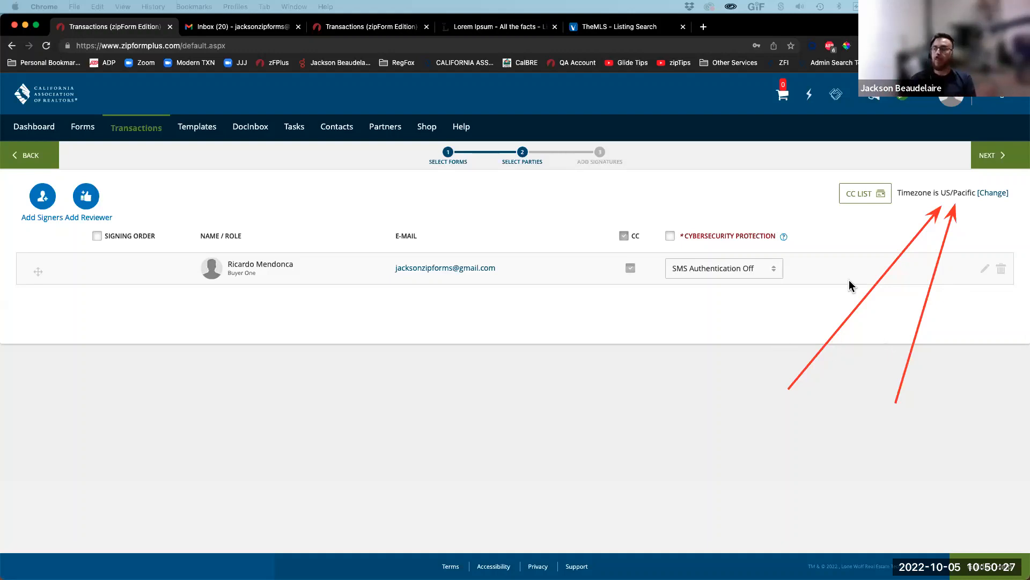
click(643, 92)
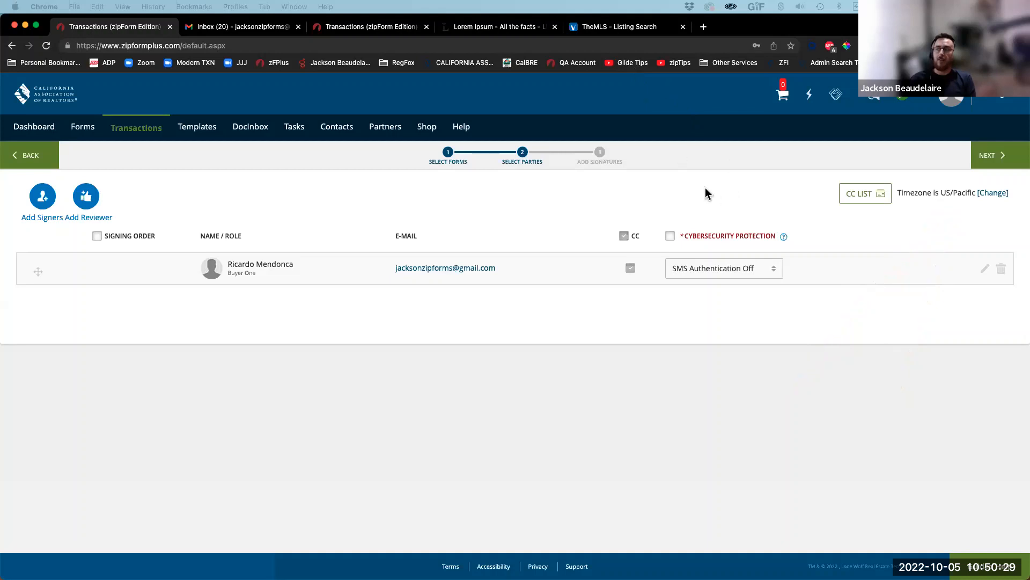
right_click(705, 188)
click(564, 123)
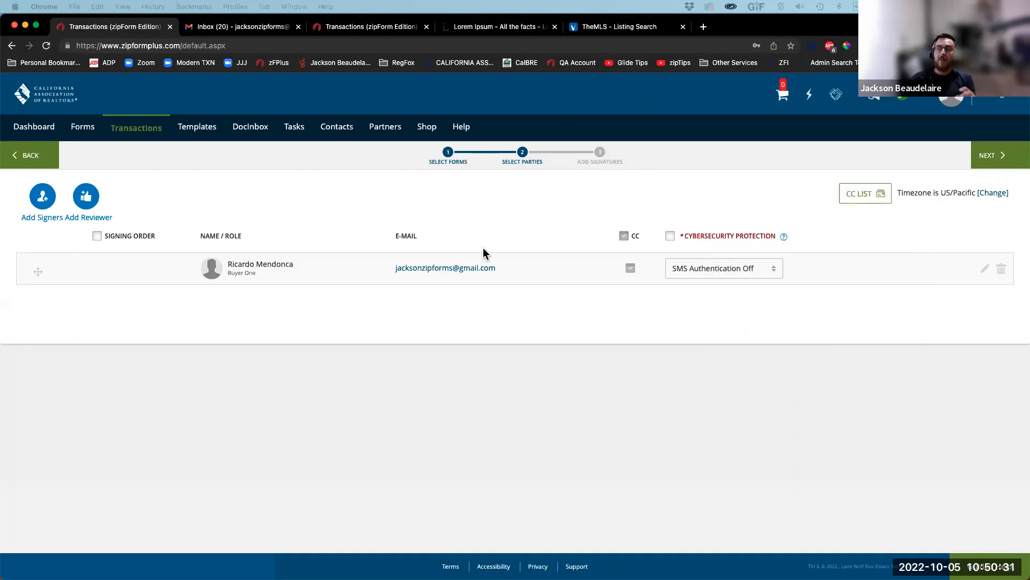
click(991, 156)
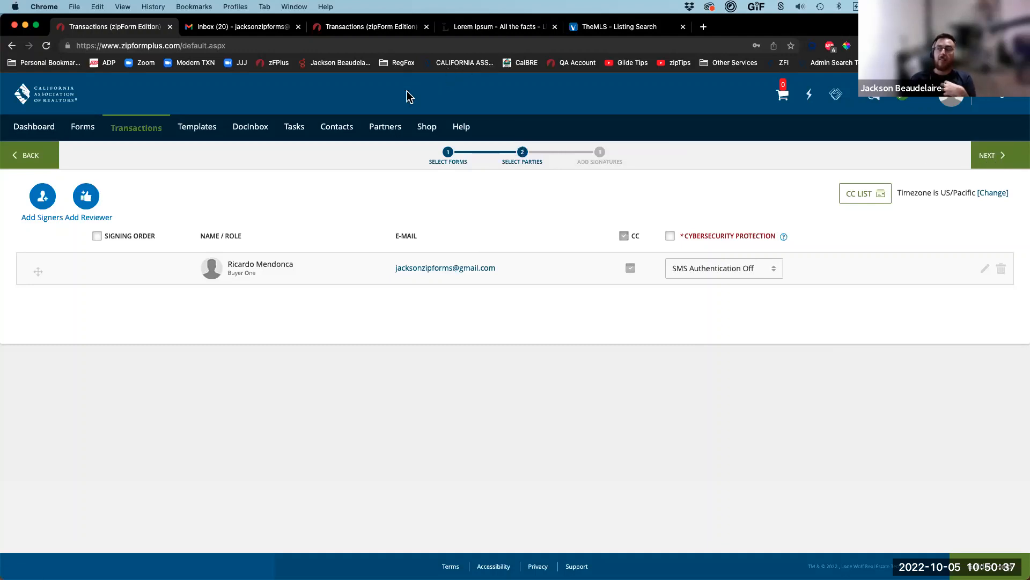
key(ctrl+alt+a)
drag(566, 128, 630, 179)
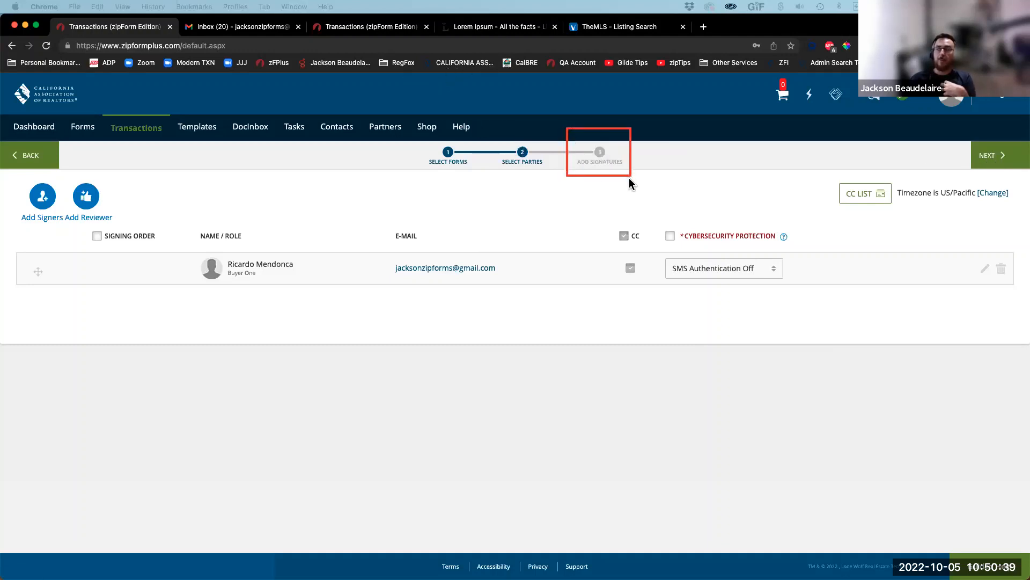
Step: Advance to the Add Signatures design step and zoom in on the BIE form
key(ctrl+alt+a)
click(989, 160)
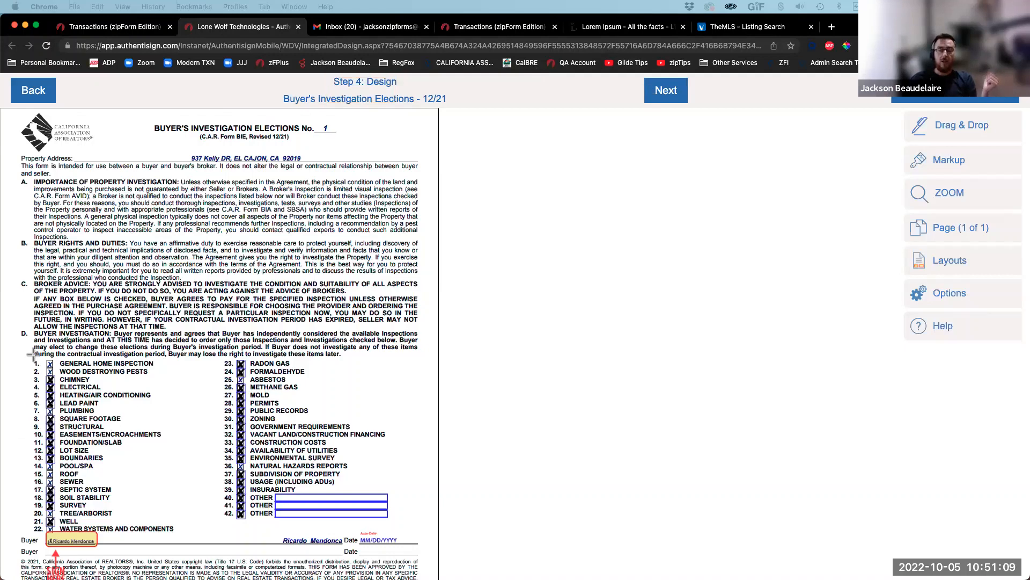
click(955, 198)
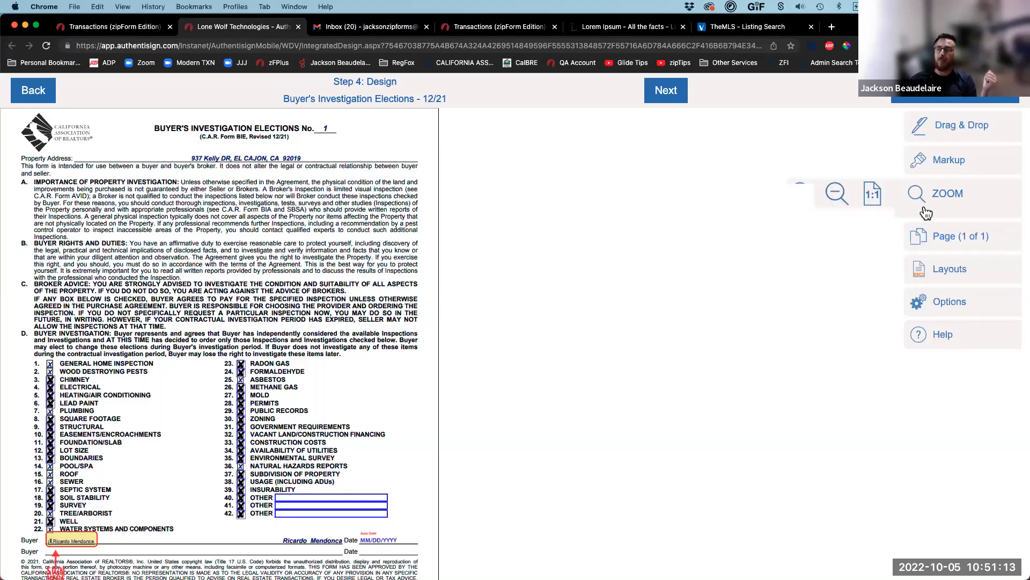
click(801, 194)
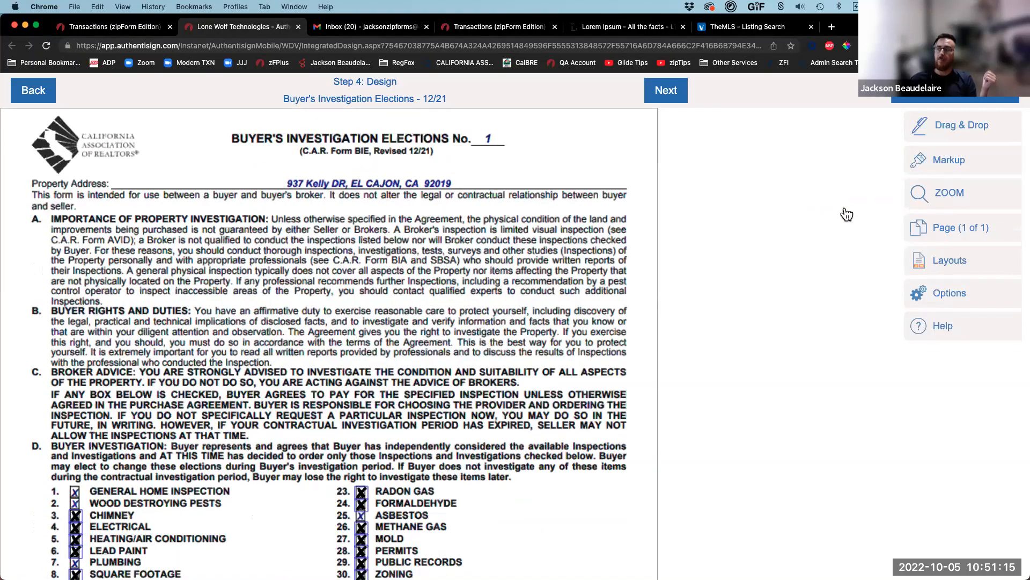
Step: Move the CHIMNEY X field lower and delete four unwanted X fields in the left column
scroll(183, 414, down, 5)
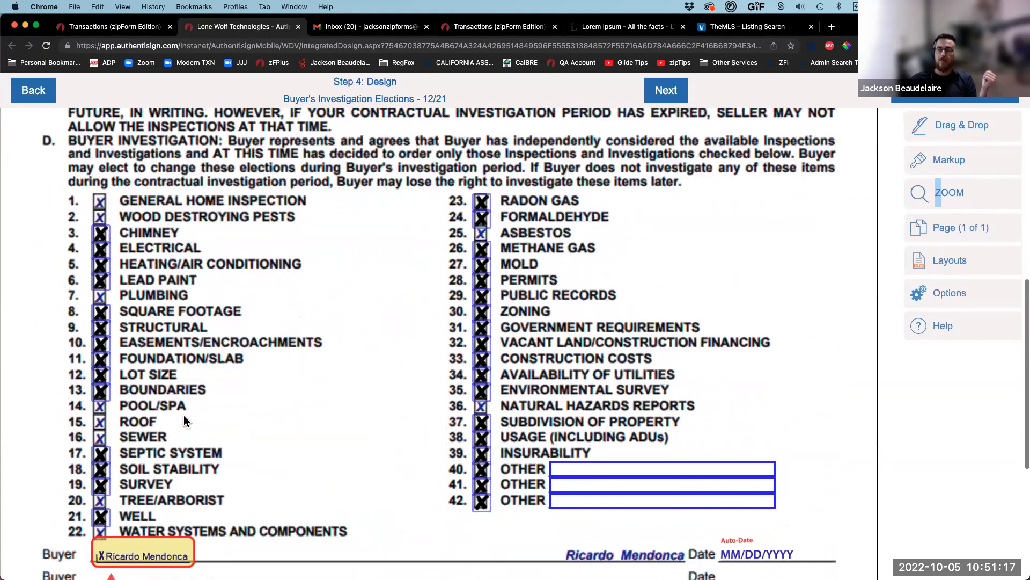
click(100, 234)
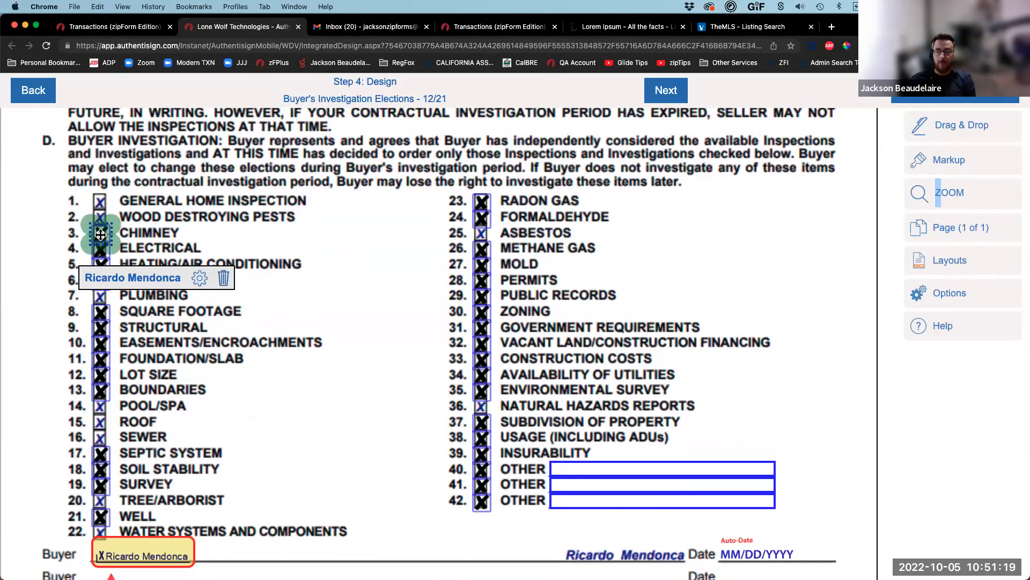
mouse_move(100, 234)
mouse_down()
mouse_move(111, 363)
mouse_move(102, 436)
mouse_up()
click(99, 458)
key(Delete)
click(100, 470)
key(Delete)
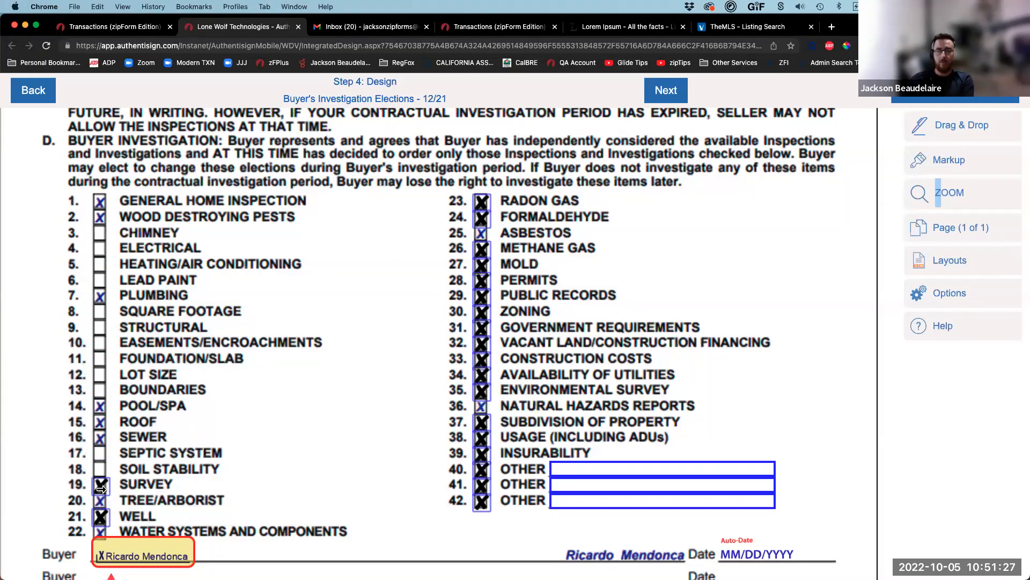
click(100, 488)
key(Delete)
click(101, 517)
key(Delete)
Step: Delete the OTHER text fields on rows 40, 41 and 42
scroll(136, 465, down, 3)
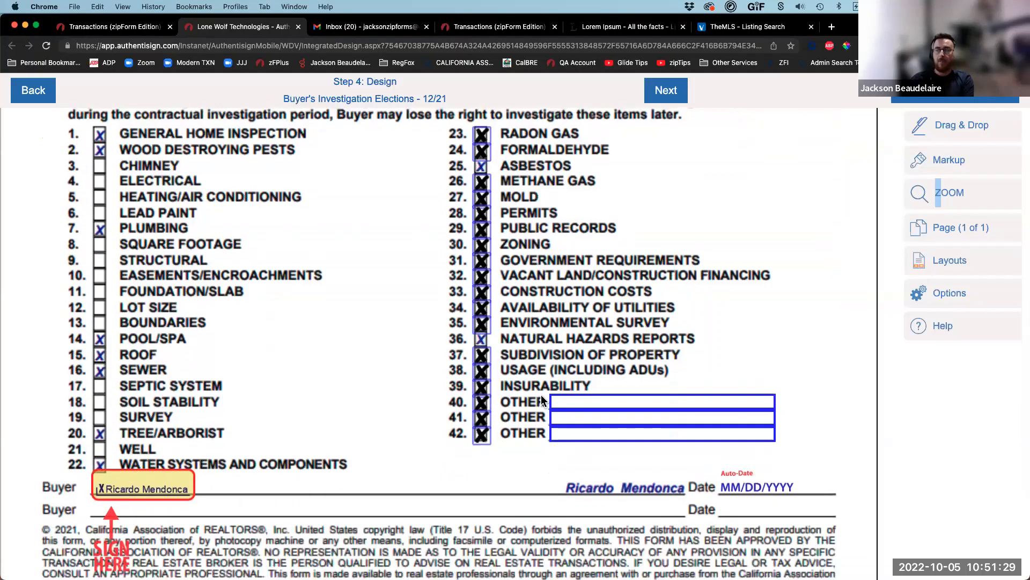
click(560, 402)
key(Delete)
click(567, 412)
key(Delete)
click(569, 431)
key(Delete)
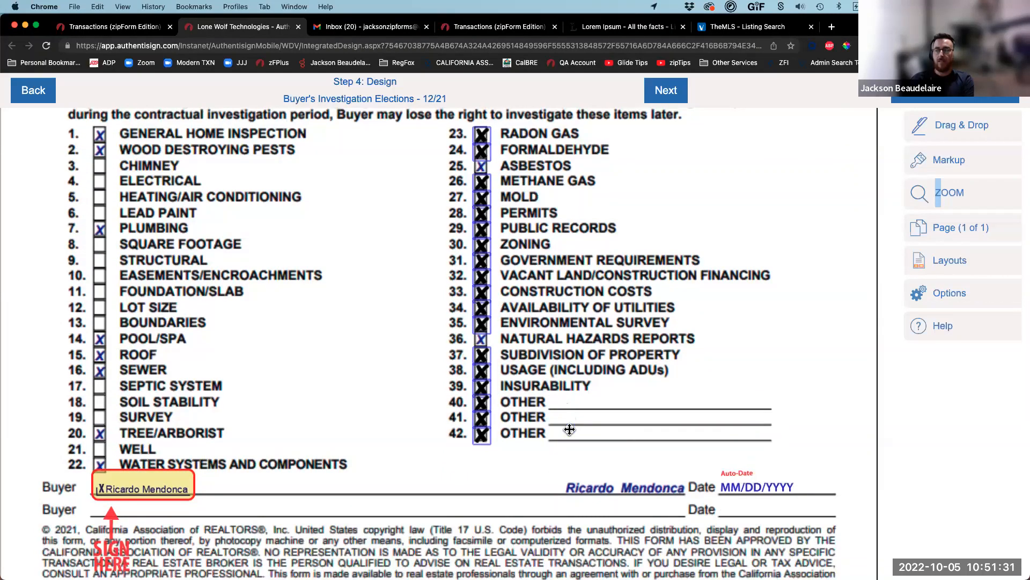
Step: Delete the X checkbox fields on rows 42 down to 34
click(484, 432)
key(Delete)
click(481, 417)
key(Delete)
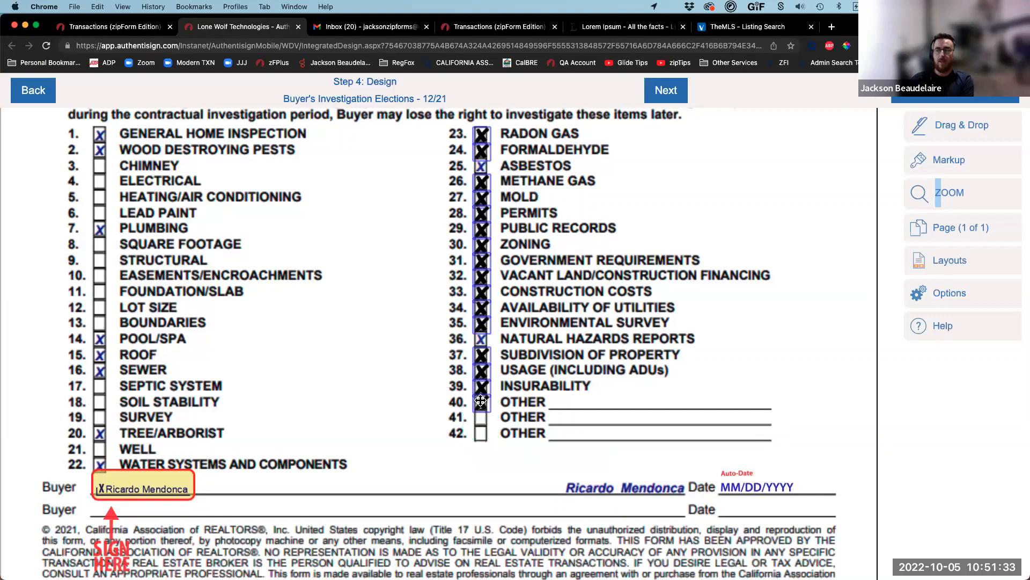
click(481, 401)
key(Delete)
click(482, 386)
key(Delete)
click(481, 373)
key(Delete)
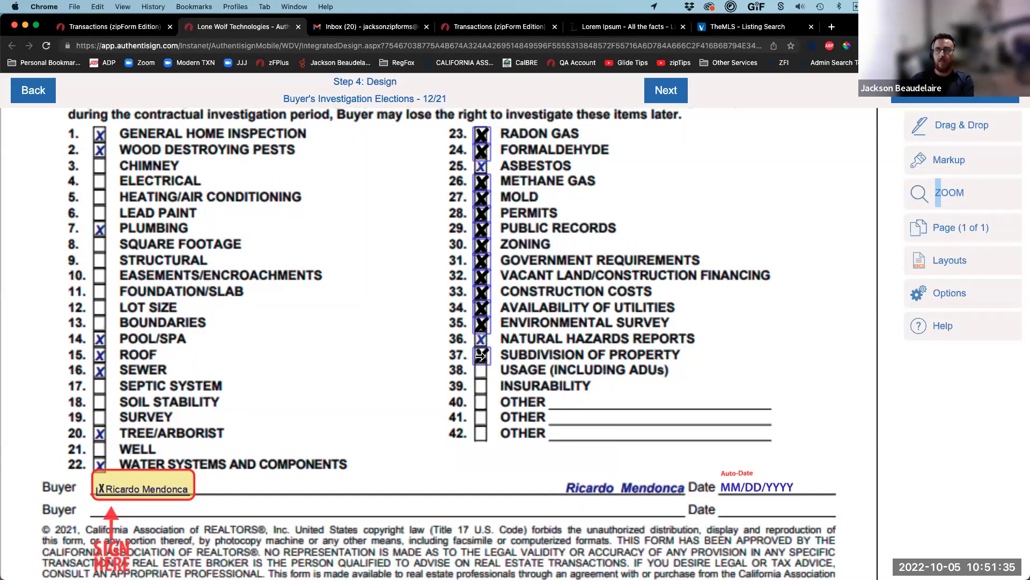
click(480, 358)
click(481, 311)
key(Delete)
click(480, 321)
key(Delete)
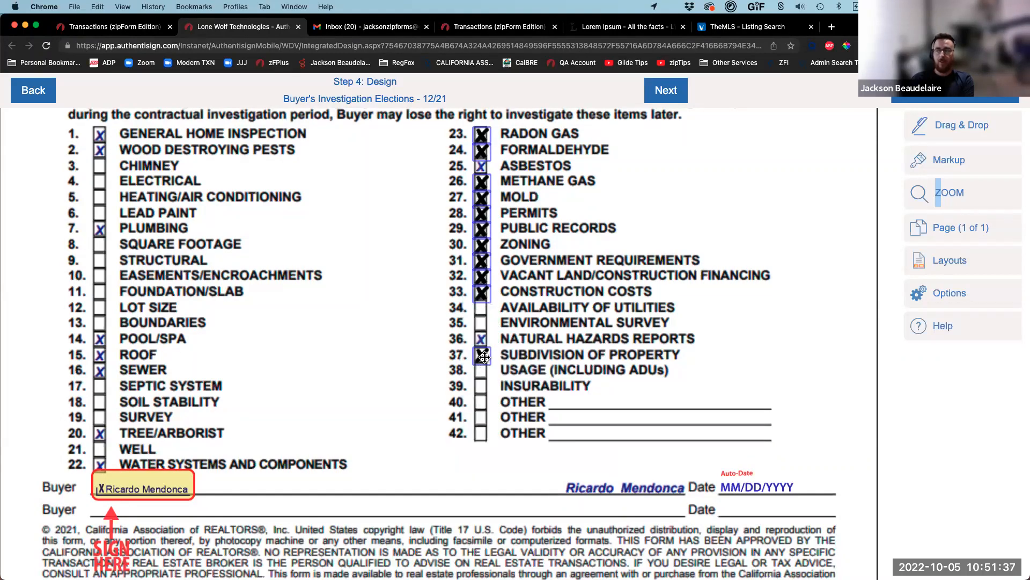
click(480, 355)
key(Delete)
Step: Delete the X checkbox fields on rows 33 down to 26
click(482, 294)
key(Delete)
click(482, 276)
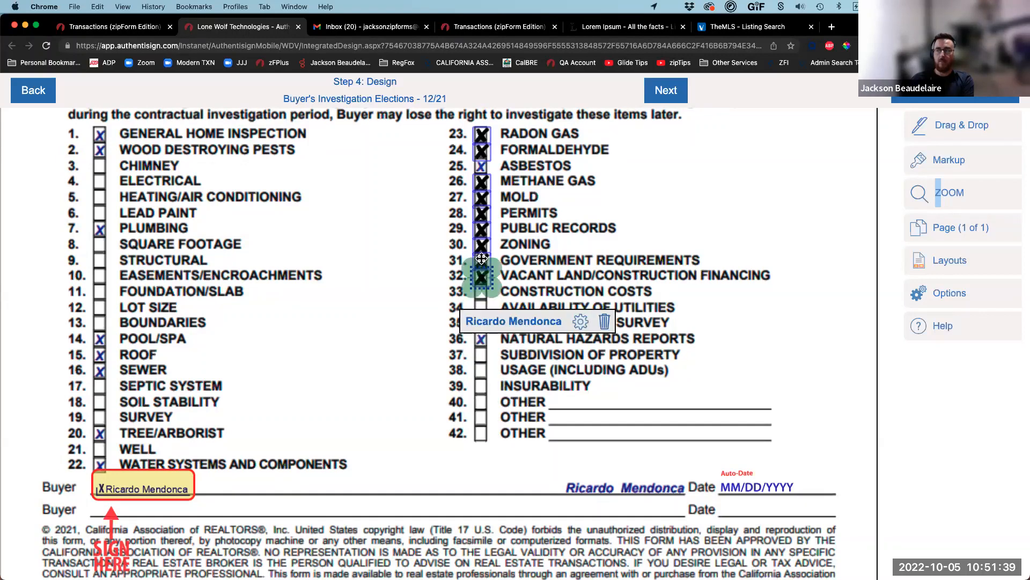
click(481, 260)
key(Delete)
click(483, 278)
key(Delete)
click(481, 245)
key(Delete)
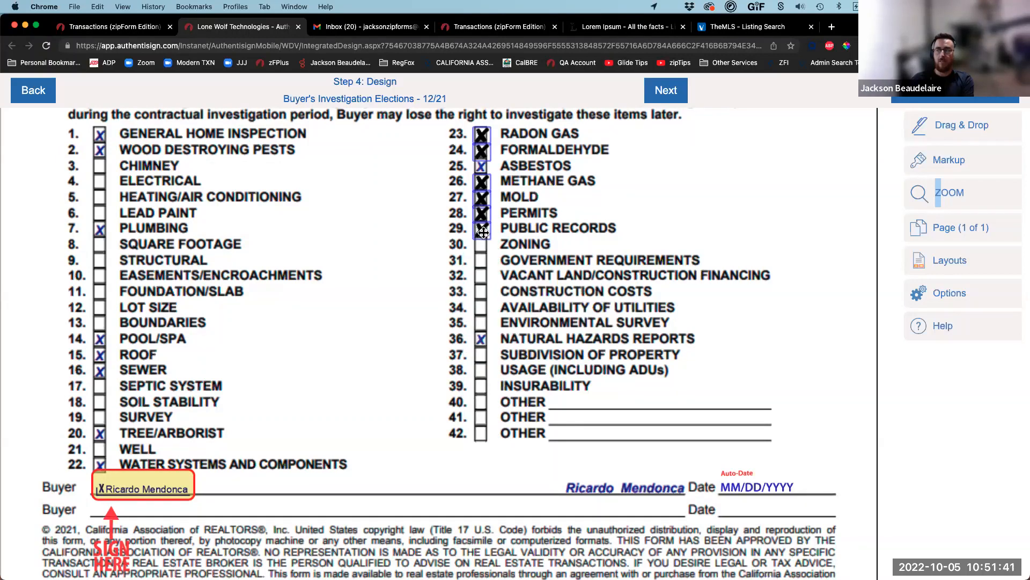
click(482, 229)
key(Delete)
click(484, 213)
key(Delete)
click(481, 197)
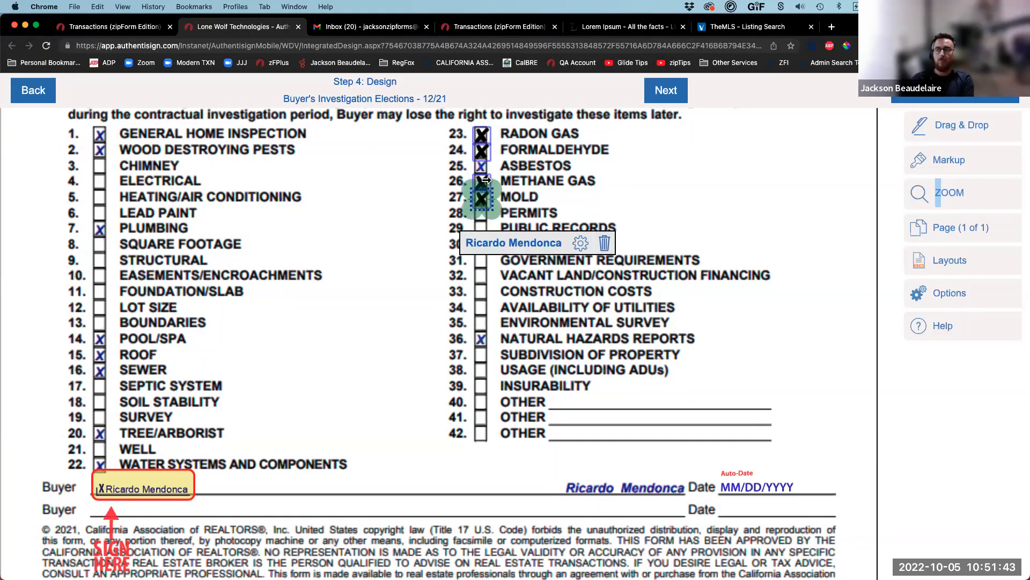
key(Delete)
click(482, 183)
key(Delete)
Step: Delete the extra checkbox fields on rows 24 and 23
scroll(481, 205, up, 3)
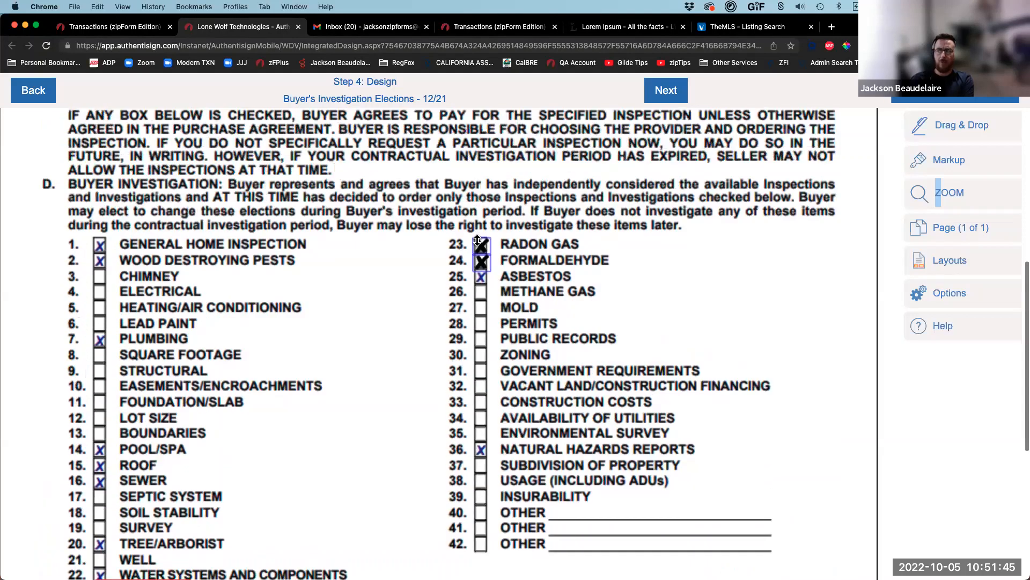
click(483, 259)
key(Delete)
click(481, 246)
key(Delete)
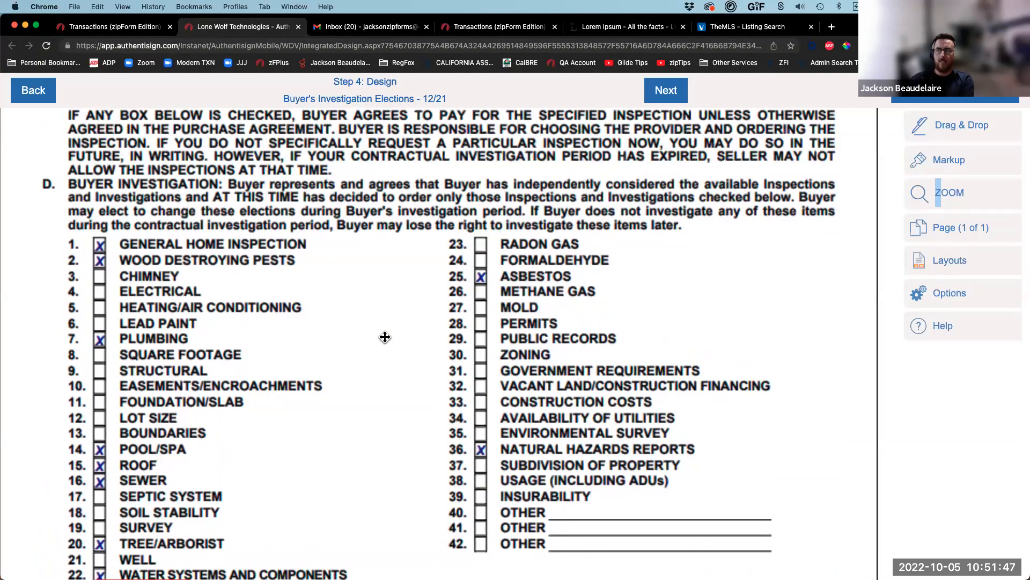
scroll(341, 380, down, 7)
scroll(177, 340, up, 6)
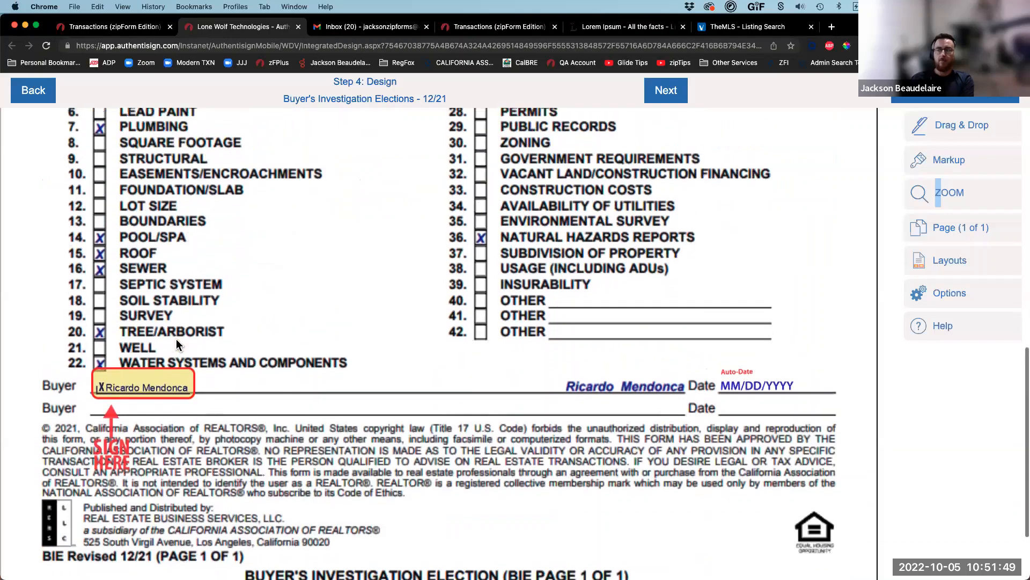
scroll(185, 408, down, 2)
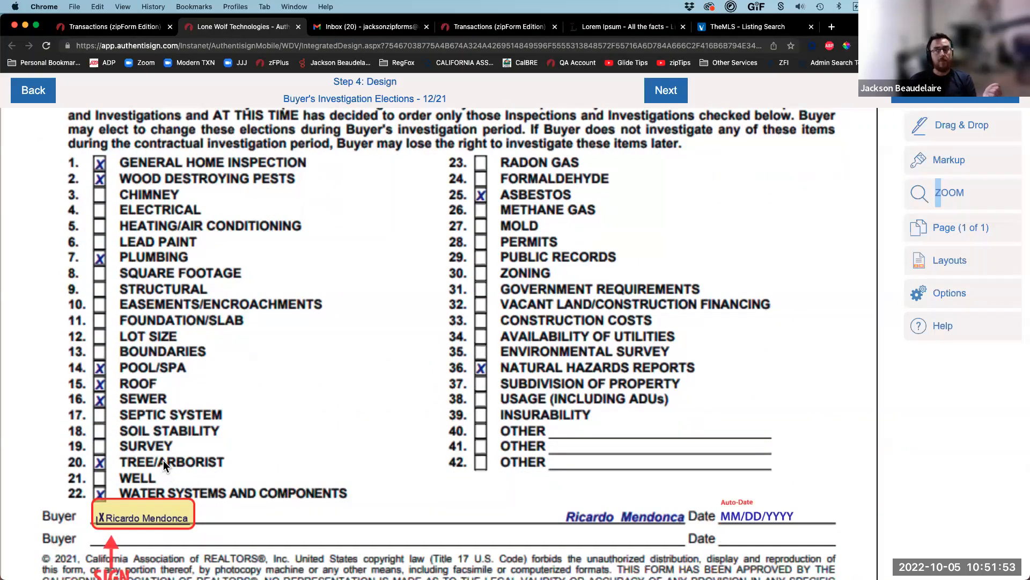
scroll(163, 459, up, 2)
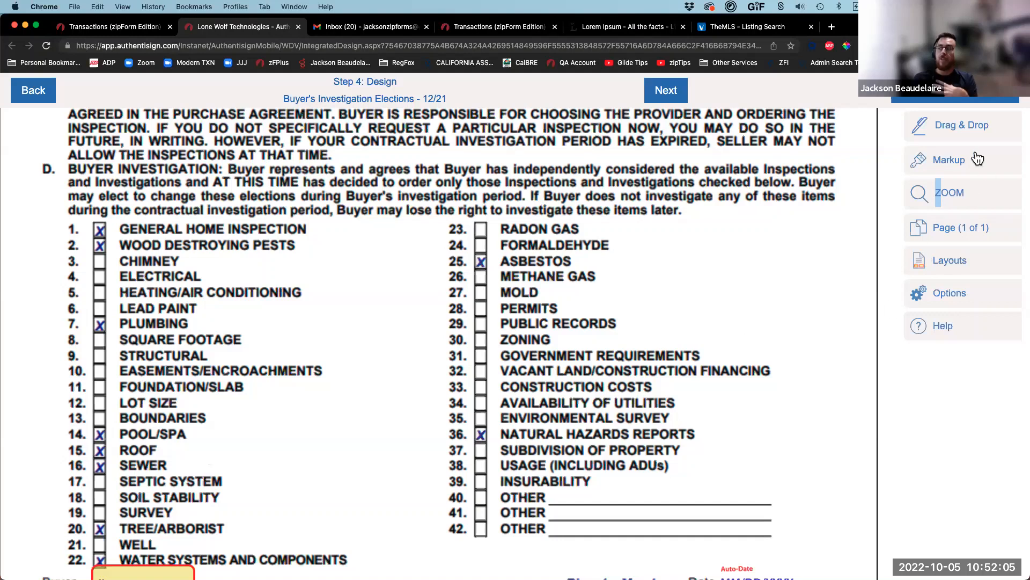
Step: Add a free-text markup note reading 'NOT editable by signer' beside the checklist's right column
click(965, 133)
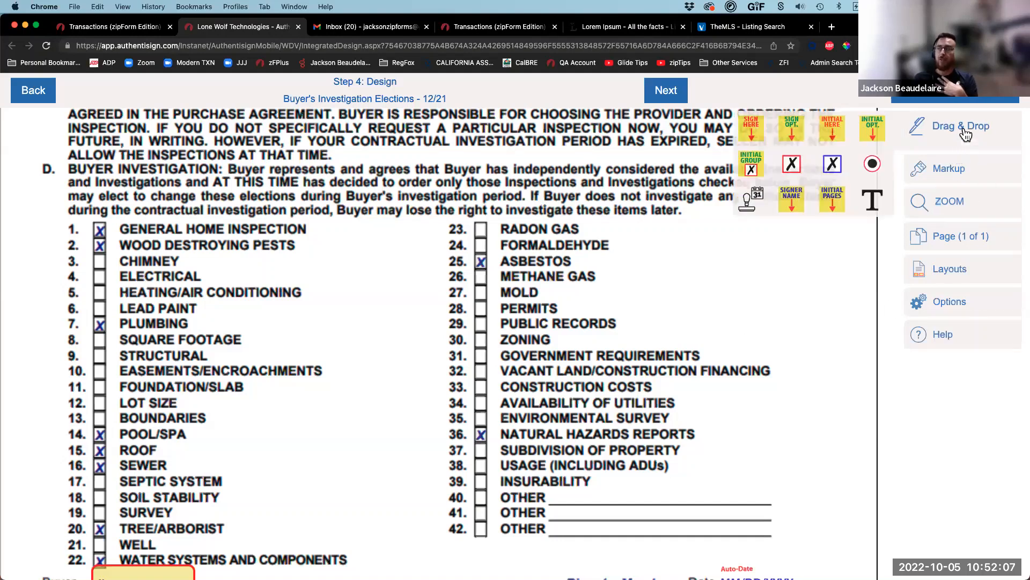
click(951, 171)
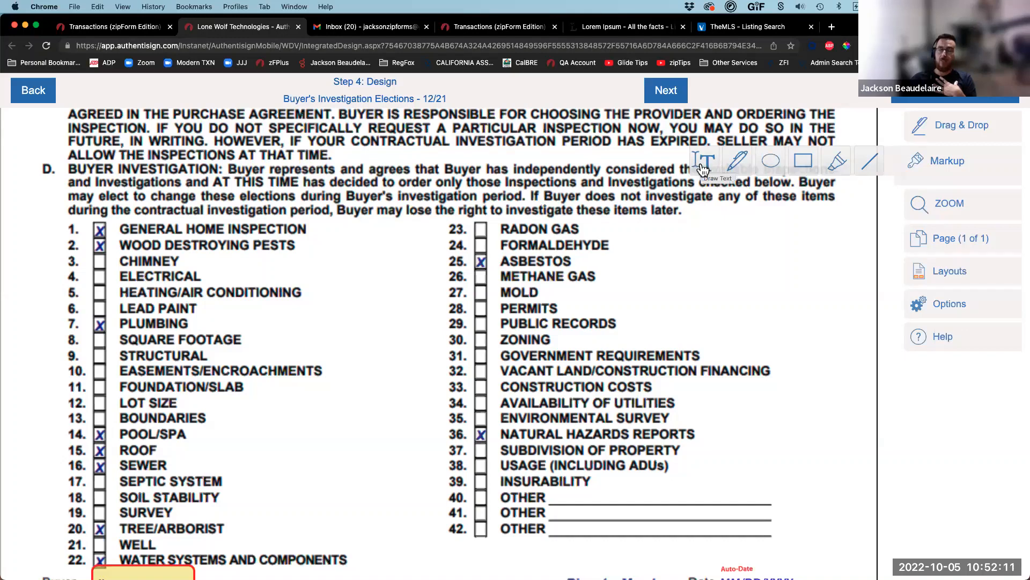
click(938, 131)
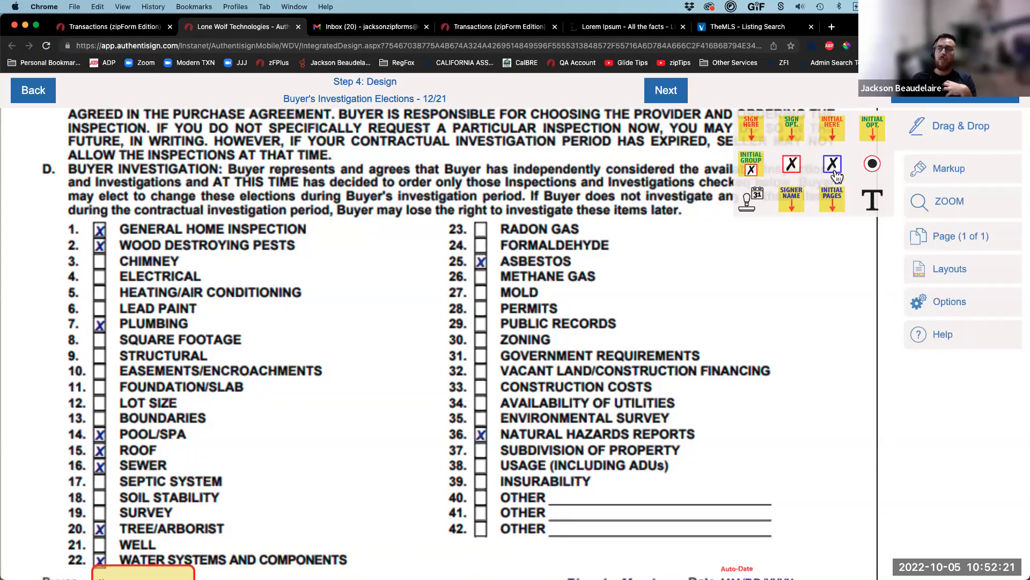
click(932, 171)
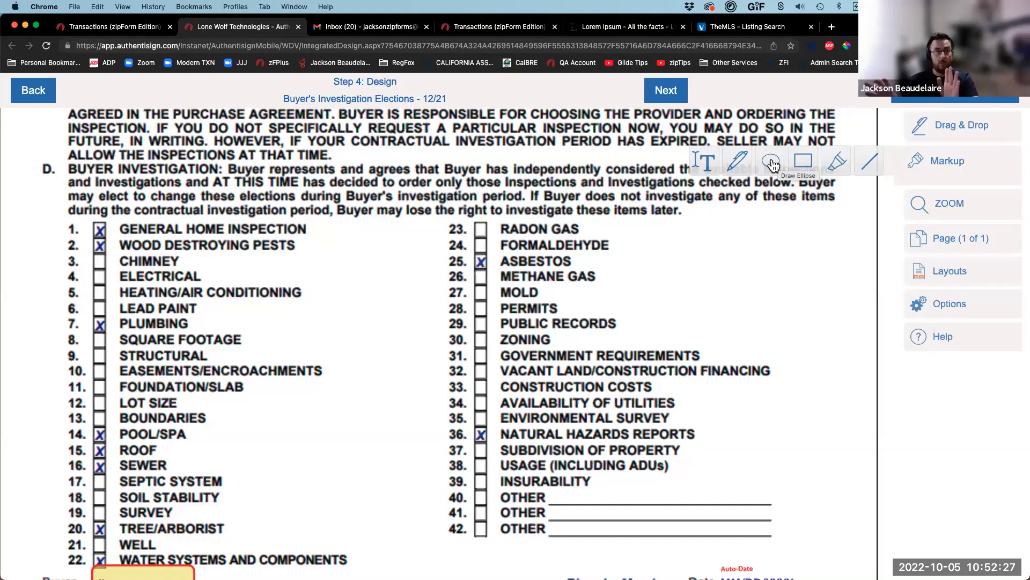
click(703, 161)
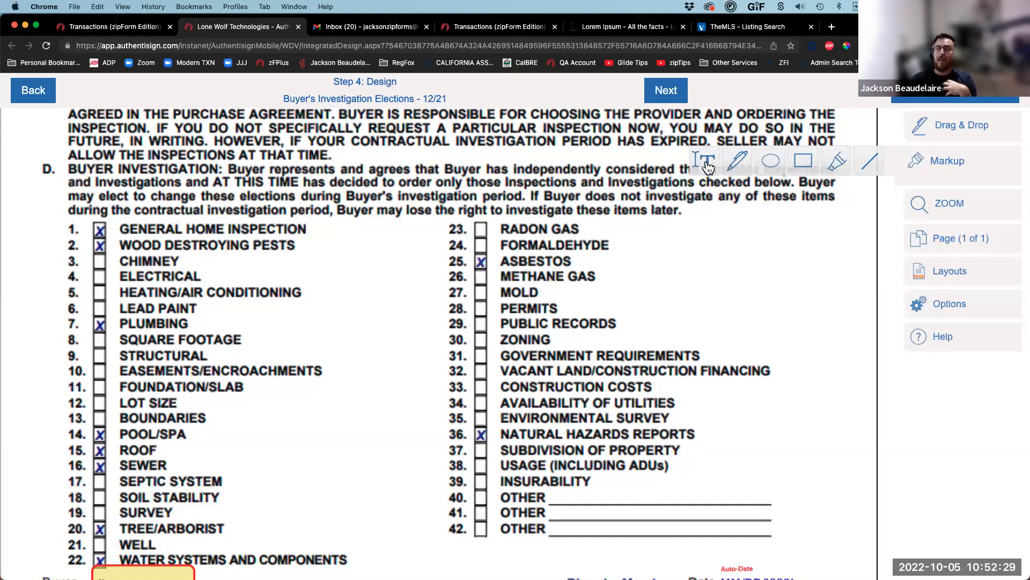
click(659, 266)
click(737, 280)
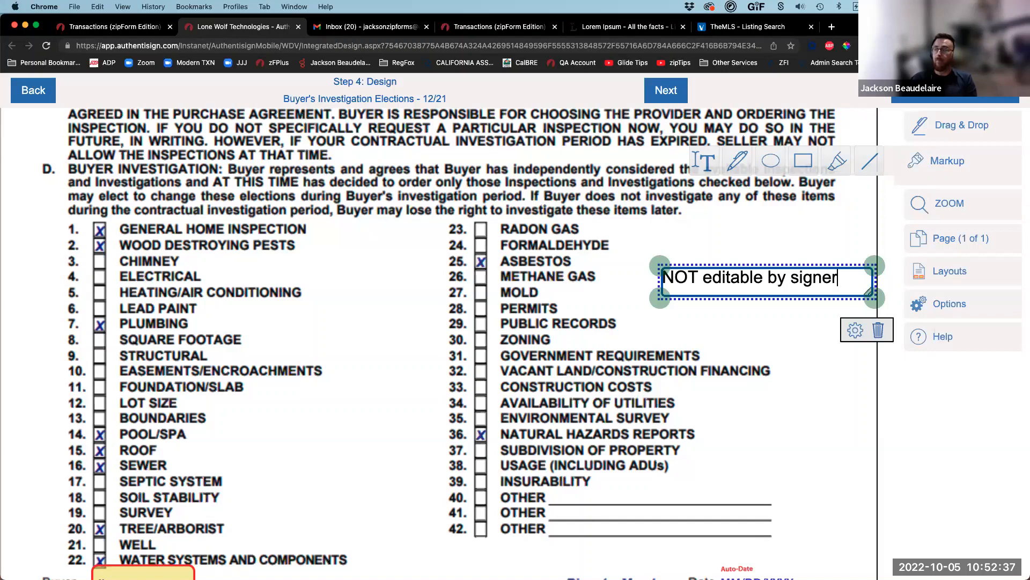
click(762, 314)
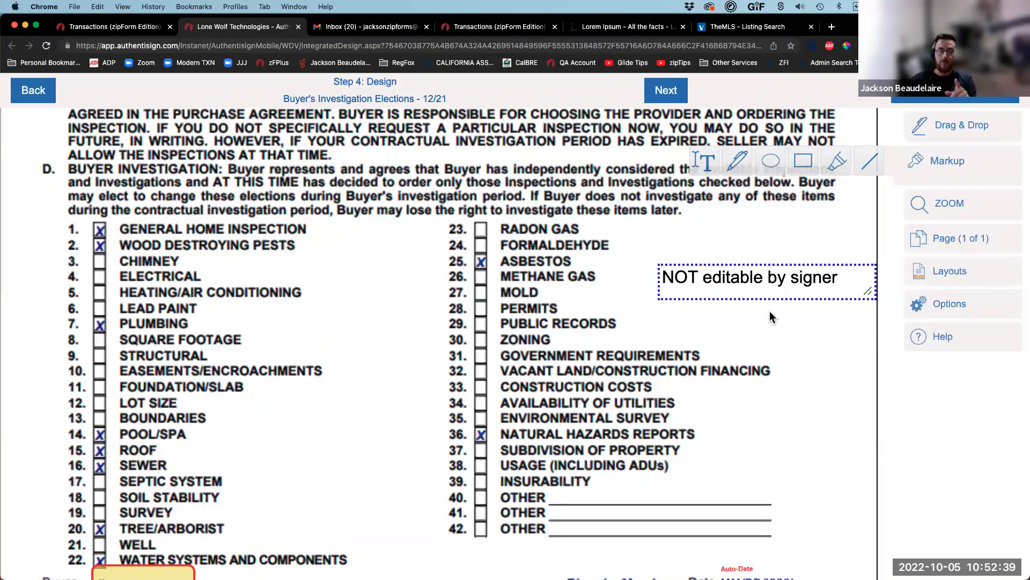
Step: Drop a new blank signer text field onto the page
click(940, 134)
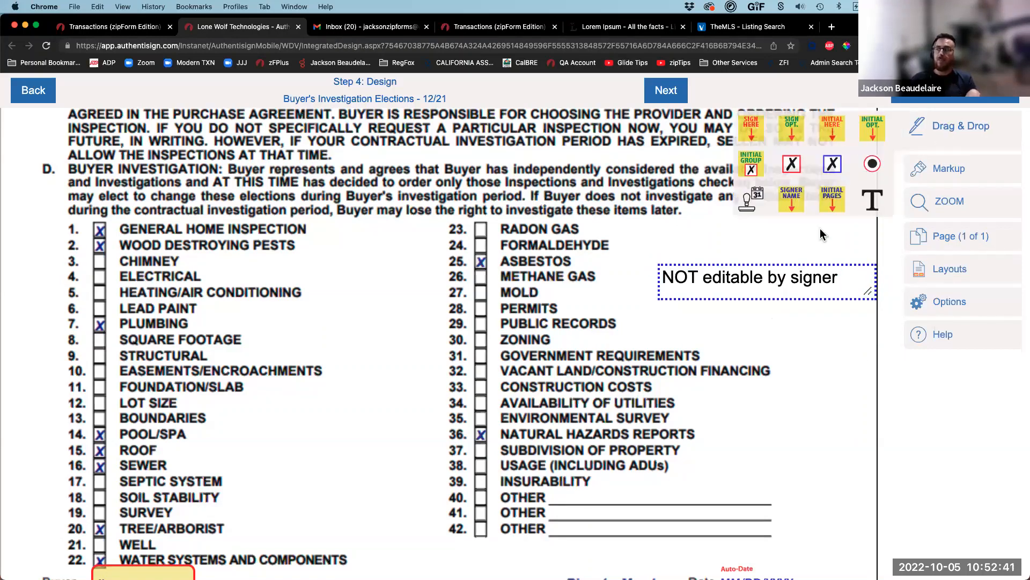
click(873, 204)
click(663, 316)
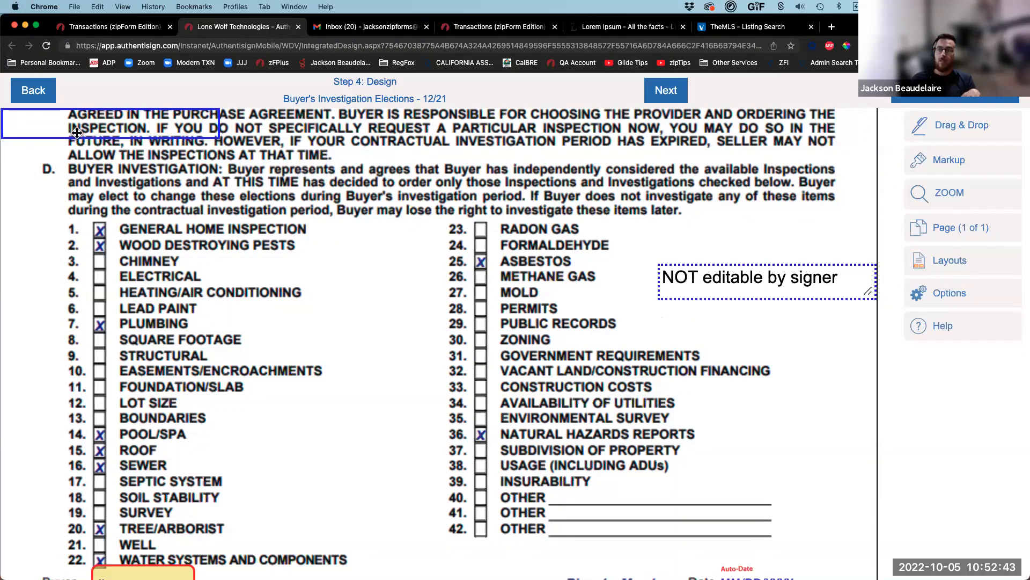
Step: Drag the blank signer field from the top-left corner to below the note, beside PUBLIC RECORDS
drag(52, 137, 702, 336)
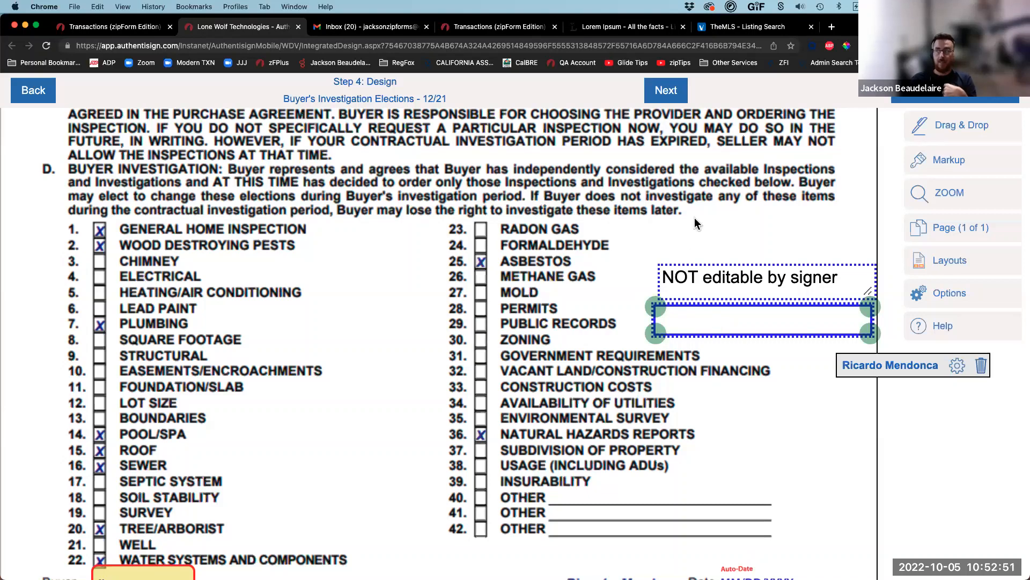
click(721, 223)
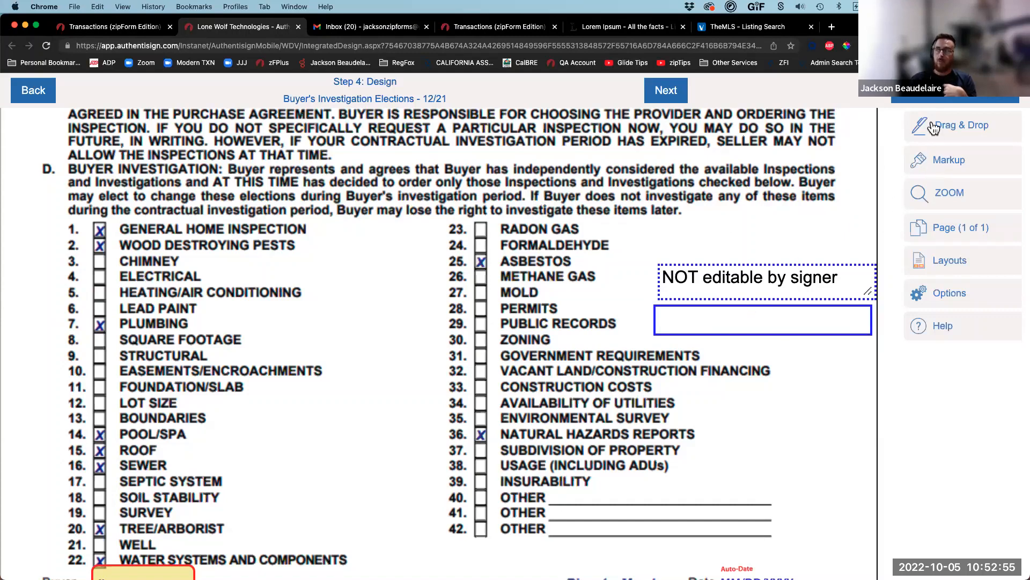
click(952, 133)
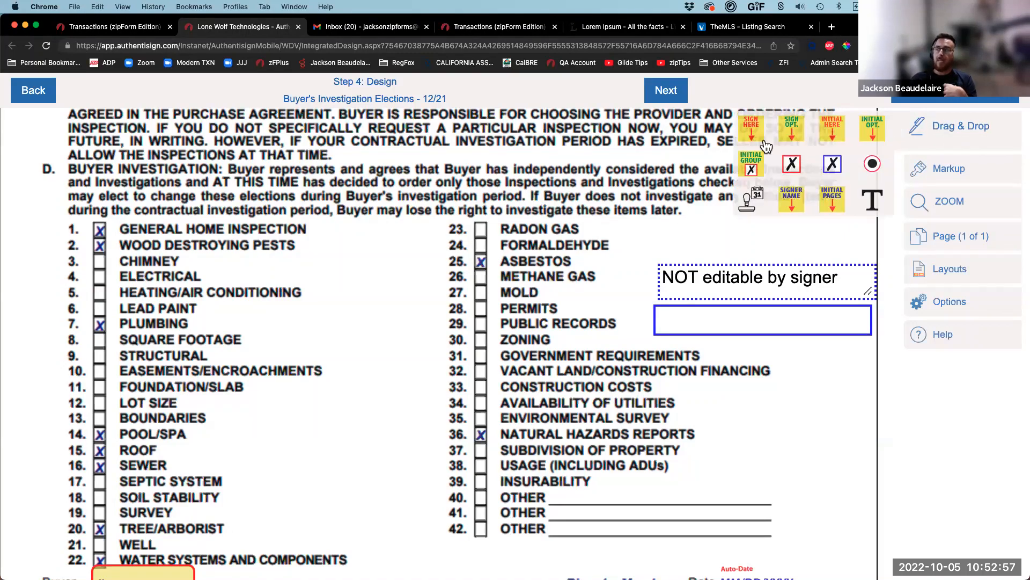
mouse_move(751, 131)
mouse_down()
mouse_move(558, 336)
mouse_move(337, 278)
mouse_move(296, 224)
mouse_up()
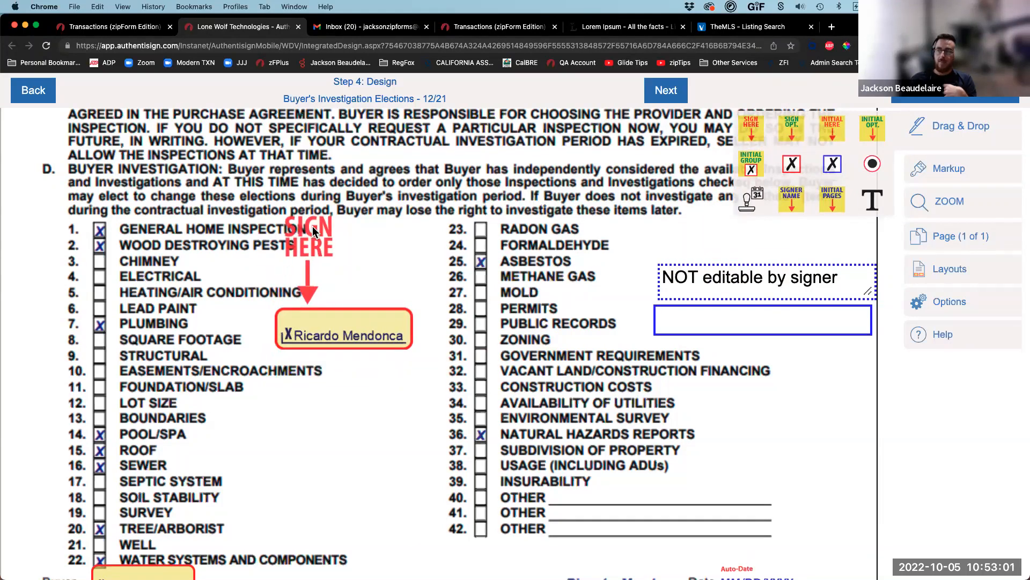
mouse_move(747, 201)
mouse_down()
mouse_move(370, 283)
mouse_move(306, 427)
mouse_up()
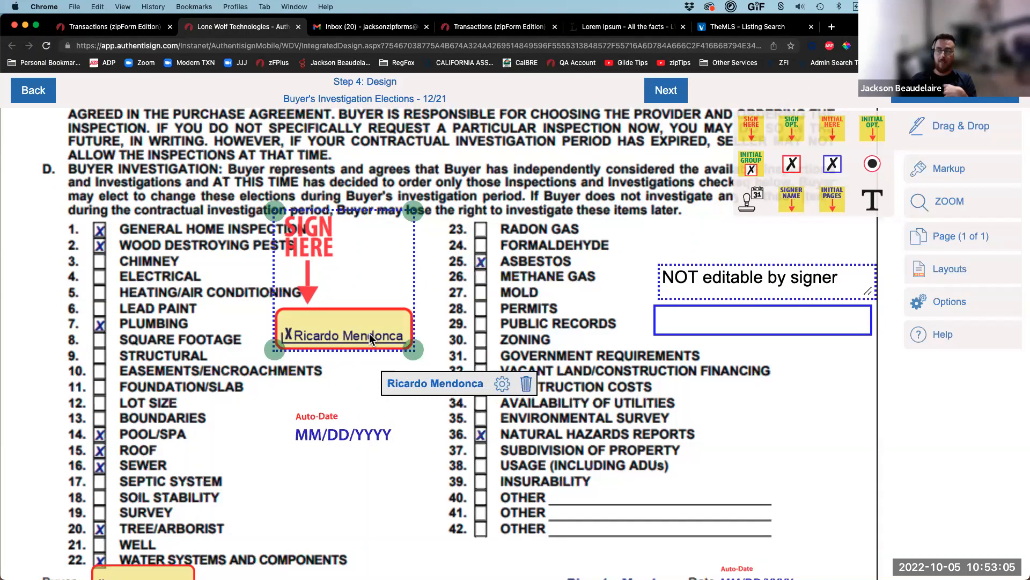
click(502, 383)
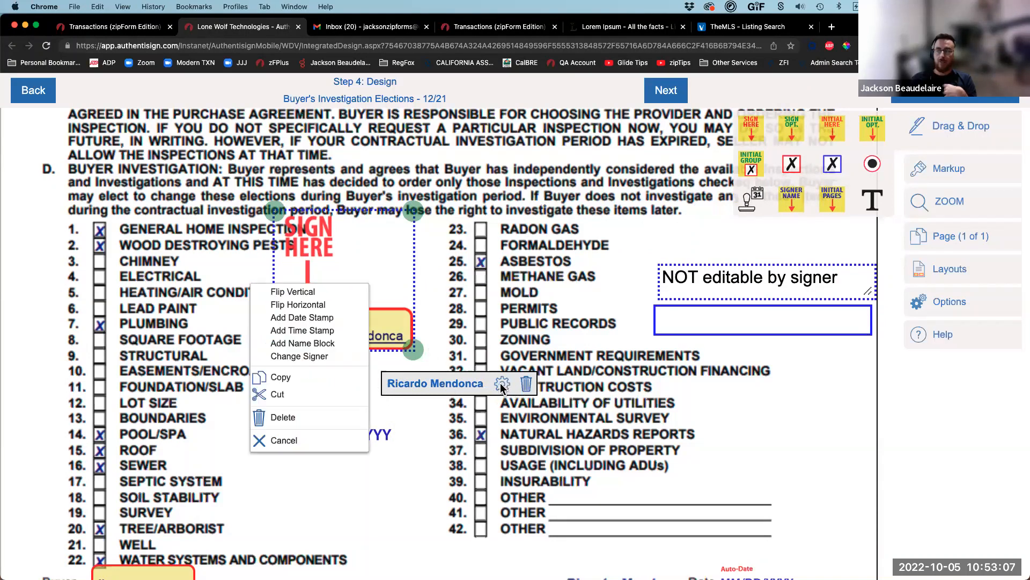
click(336, 319)
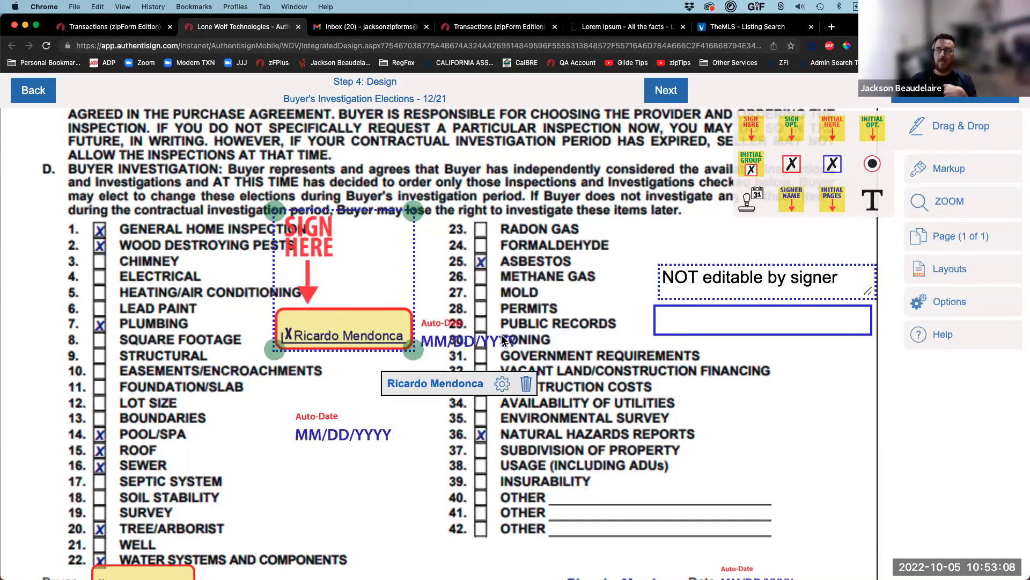
click(503, 384)
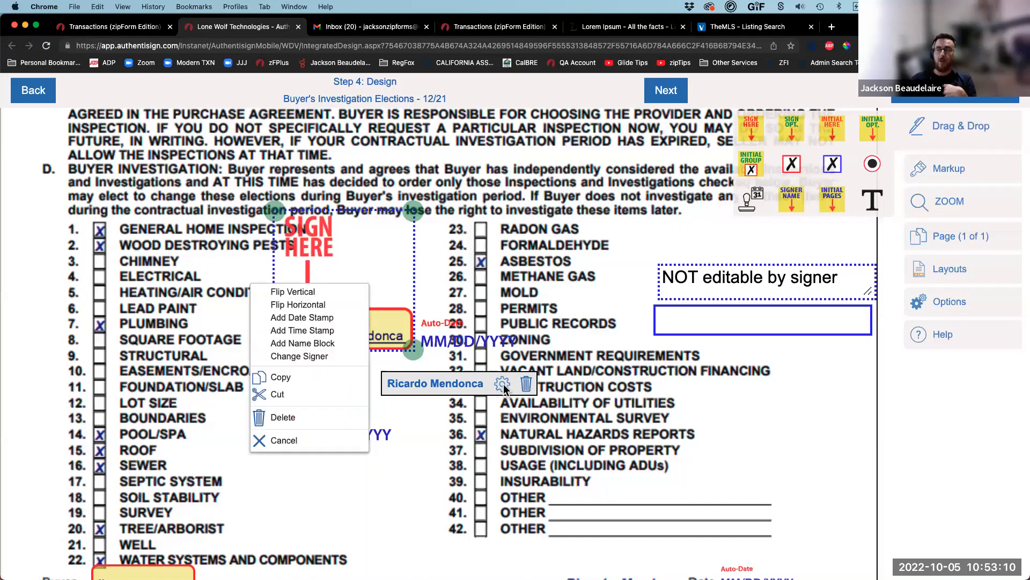
click(329, 330)
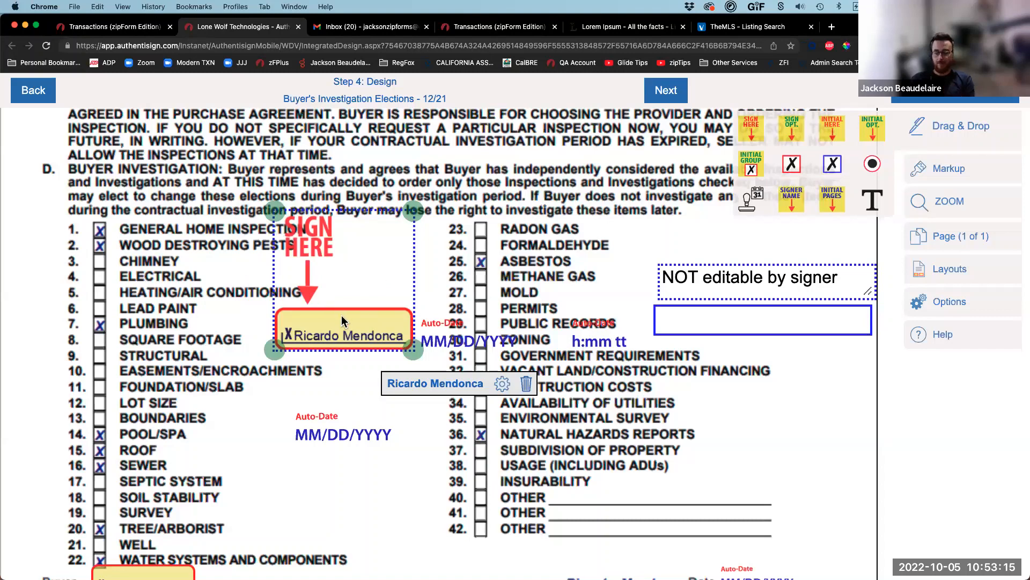
key(Delete)
click(361, 431)
key(Delete)
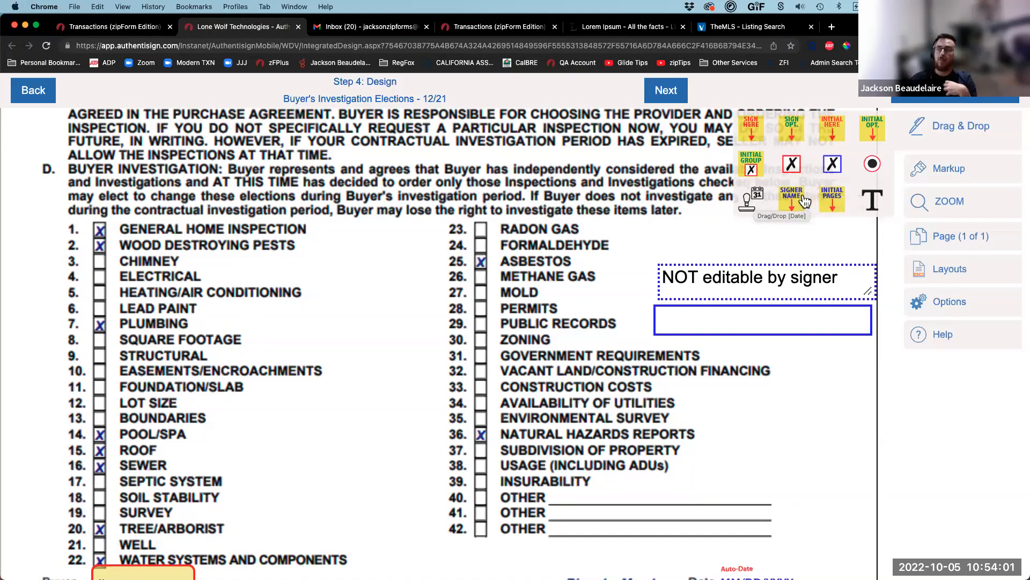
Step: Place a signer name block above the 'NOT editable by signer' note
drag(781, 220, 684, 251)
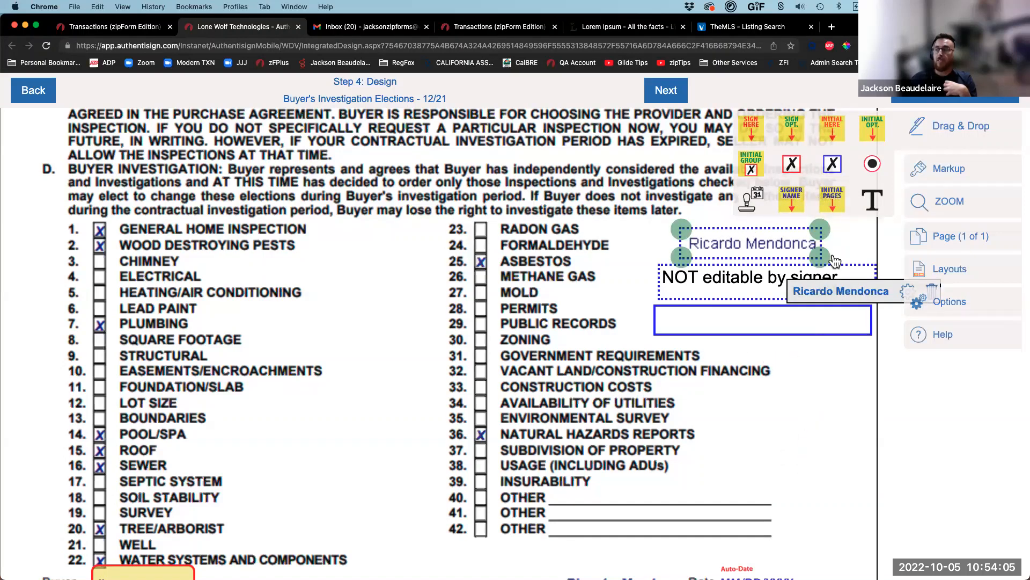
click(833, 199)
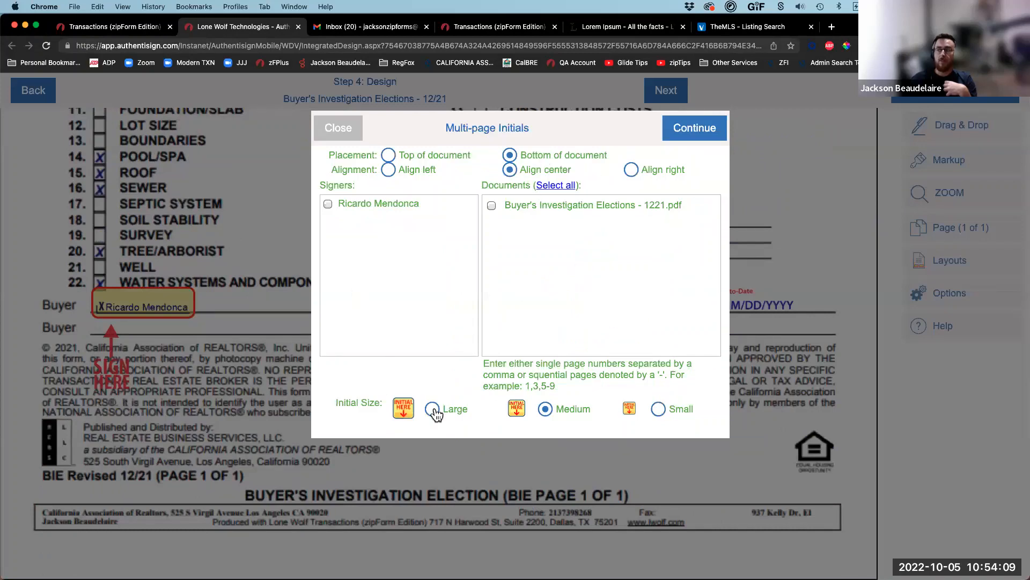
click(337, 126)
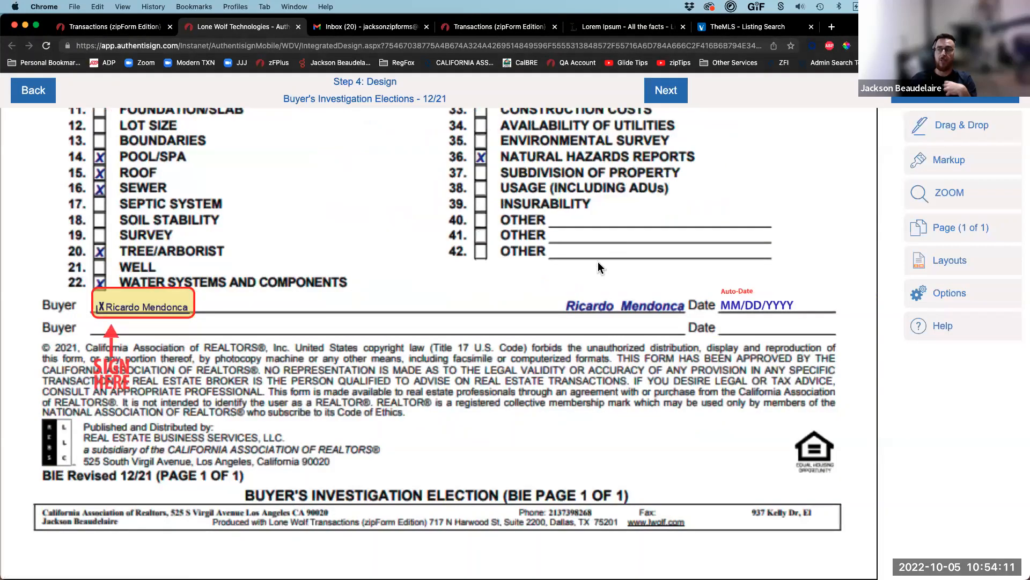
Step: Scroll to the checklist to review the name block, note and blank text box
scroll(604, 337, up, 15)
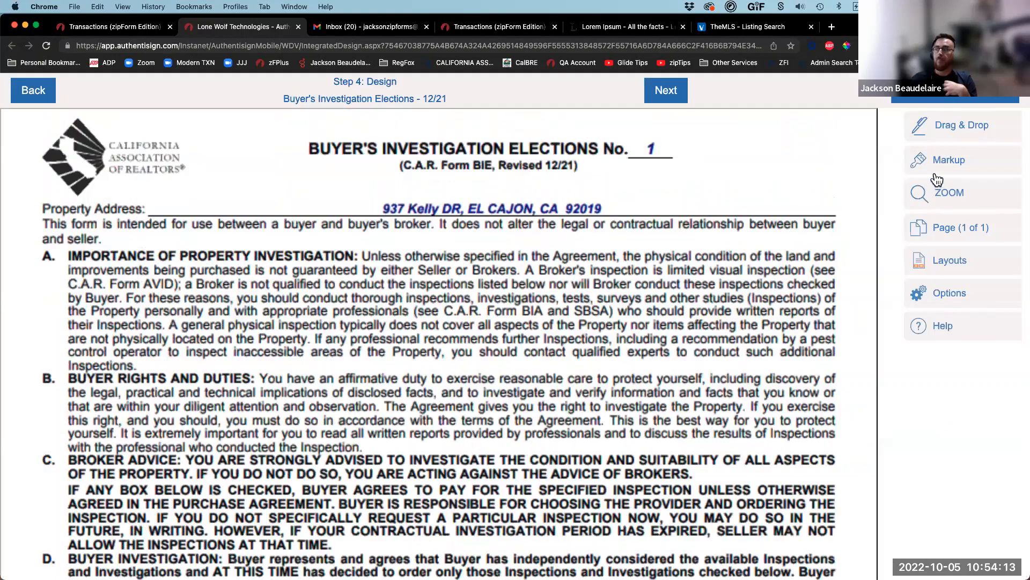
click(934, 163)
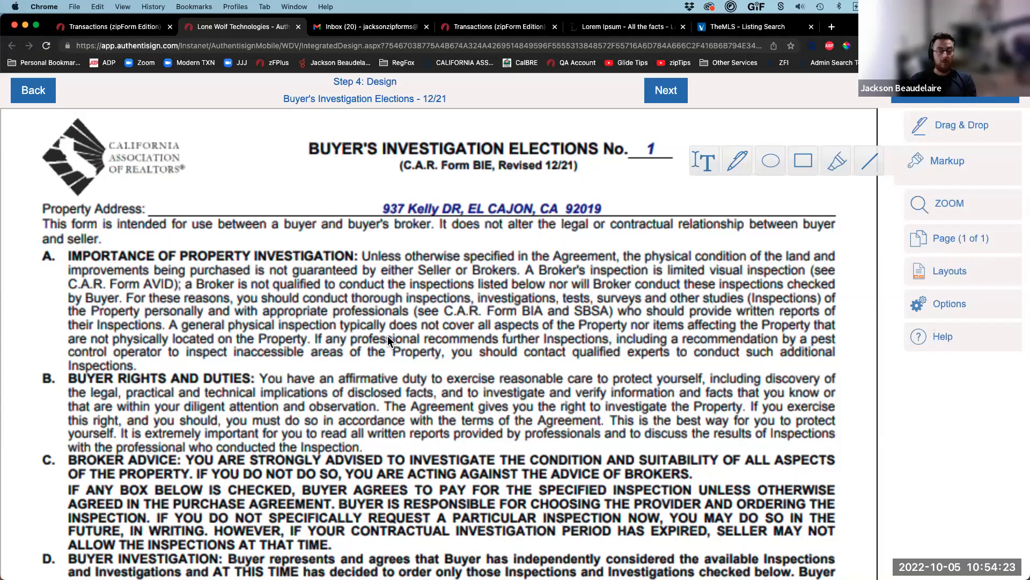
scroll(389, 336, down, 1)
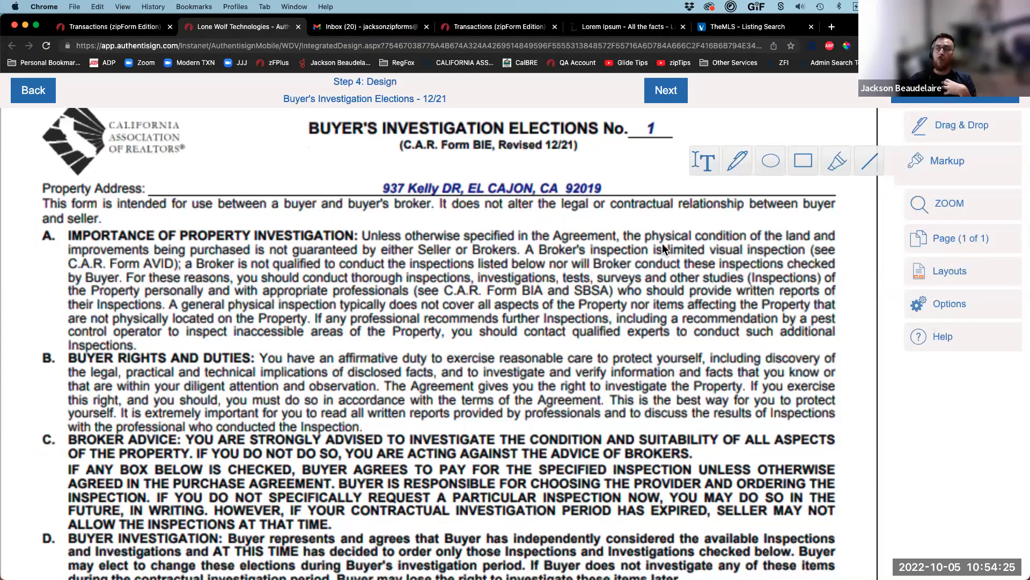
scroll(560, 367, down, 6)
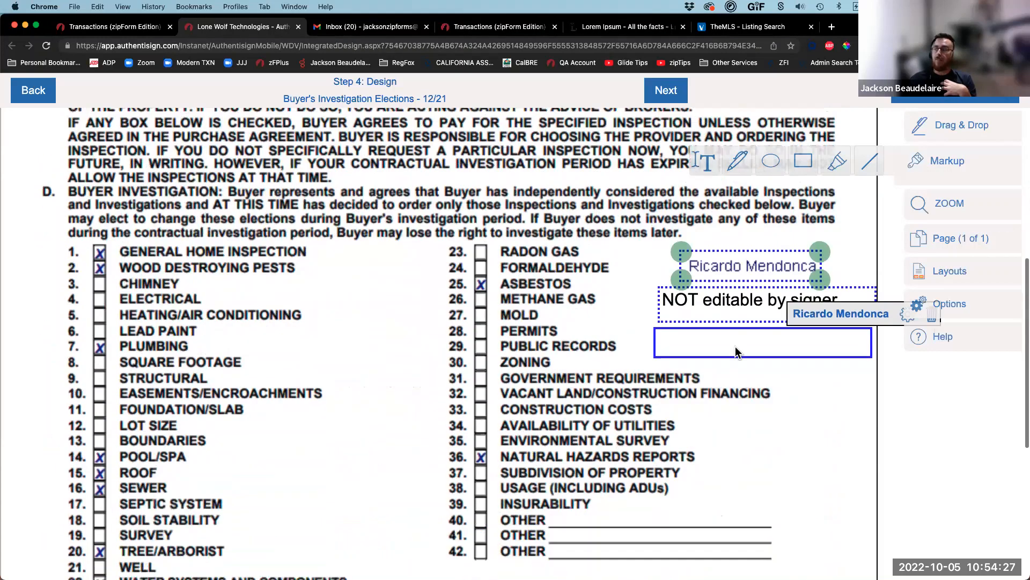
Step: Send the BIE signing invitations with the default email, then go to the Gmail inbox
click(665, 89)
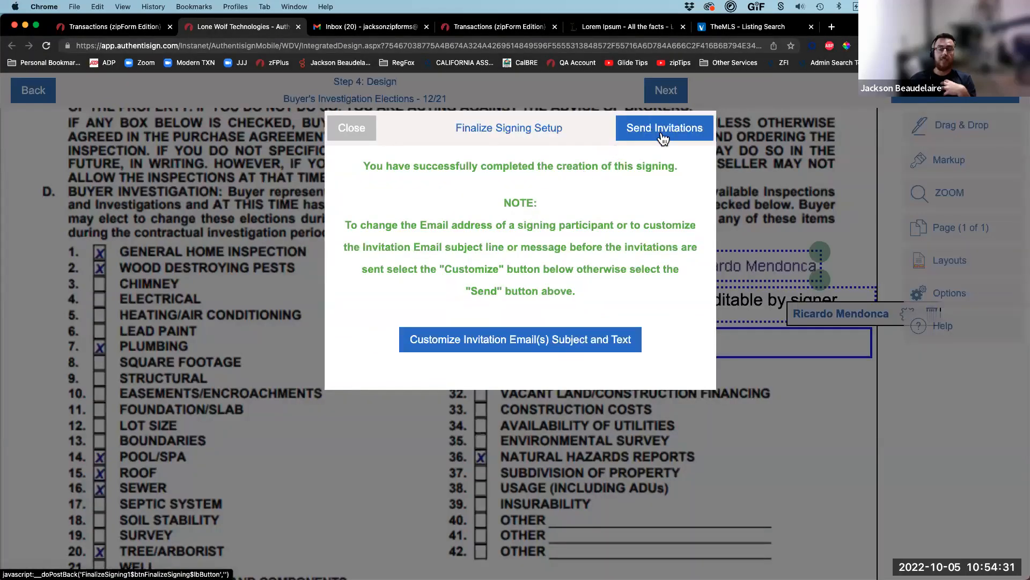
click(504, 340)
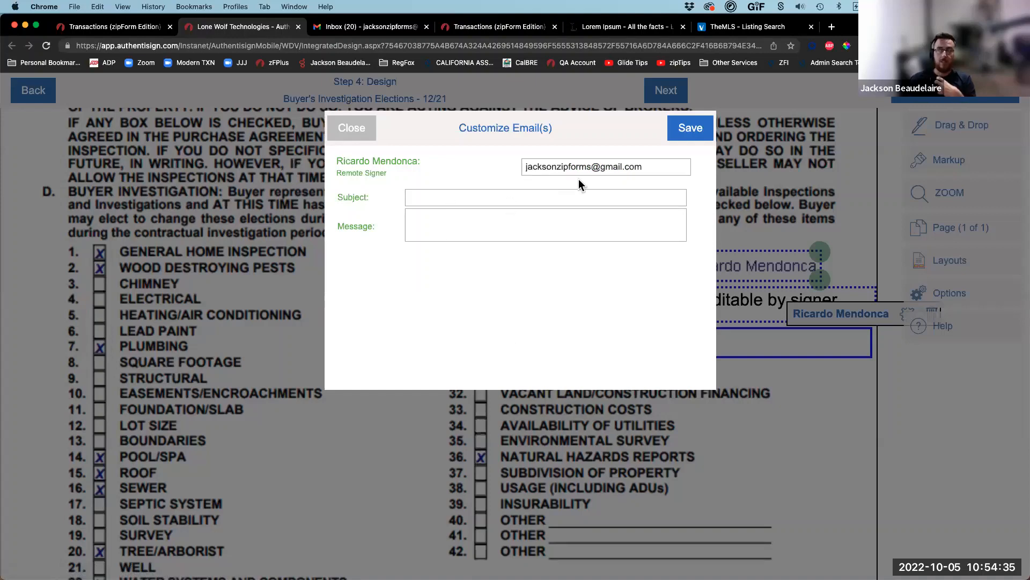
click(352, 129)
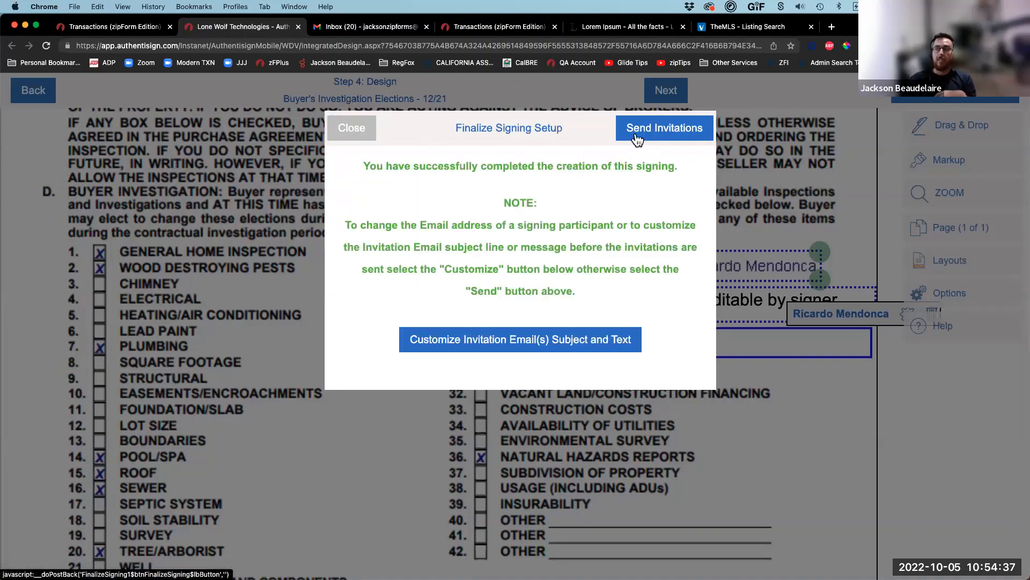
click(634, 133)
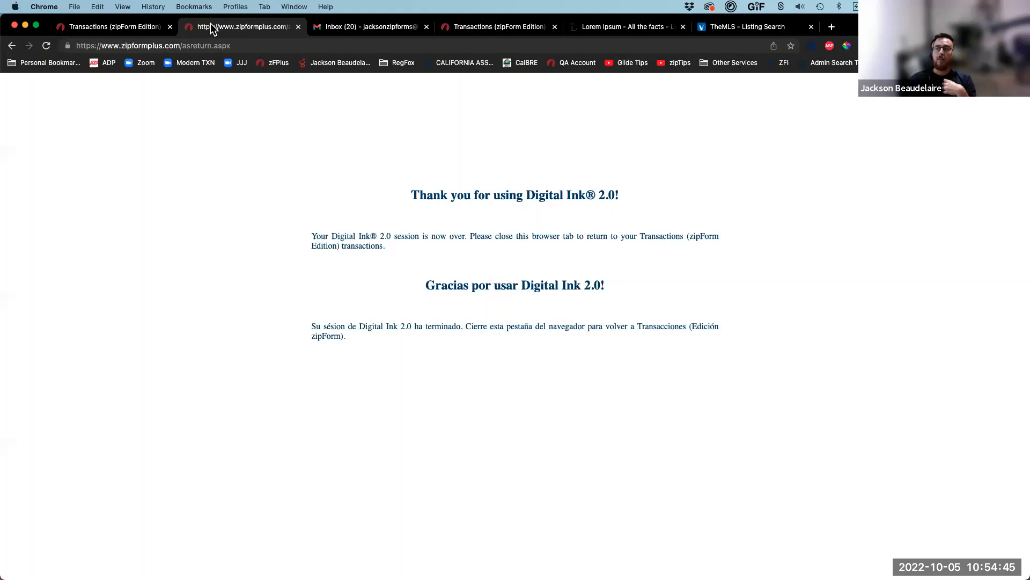
key(super+w)
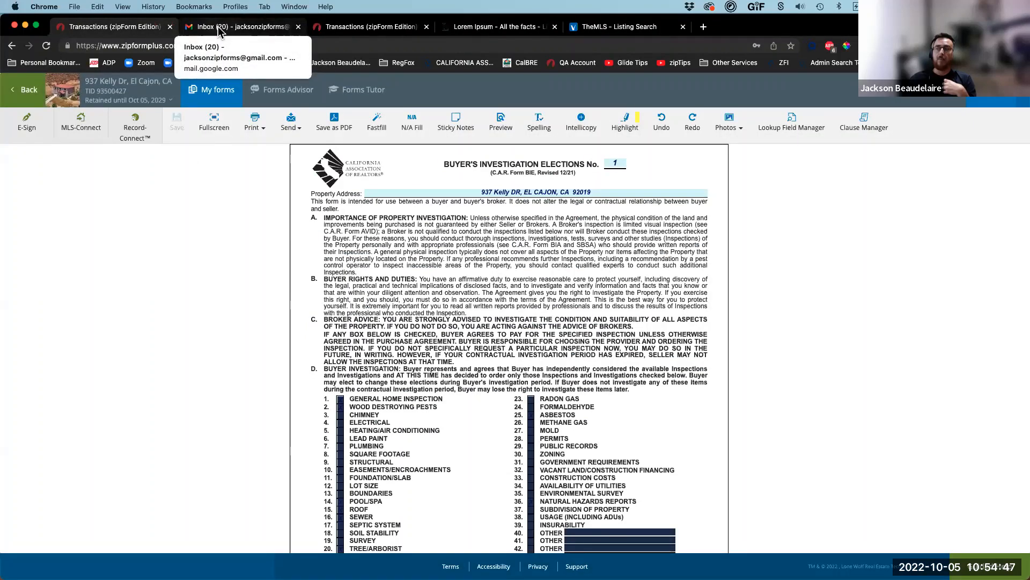
click(220, 28)
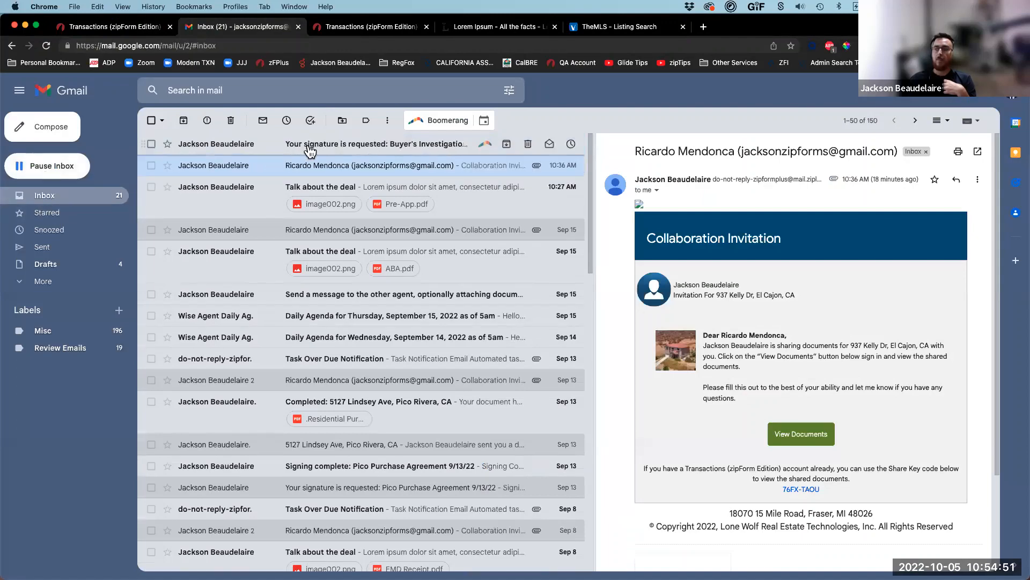
Step: Open the 'Your signature is requested' email and choose START SIGNING
click(310, 152)
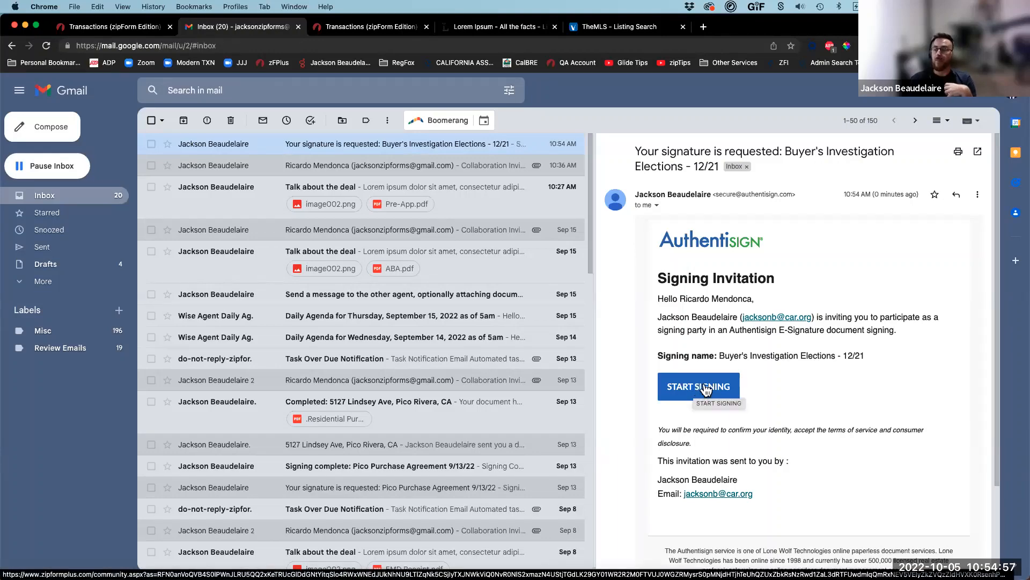
click(709, 387)
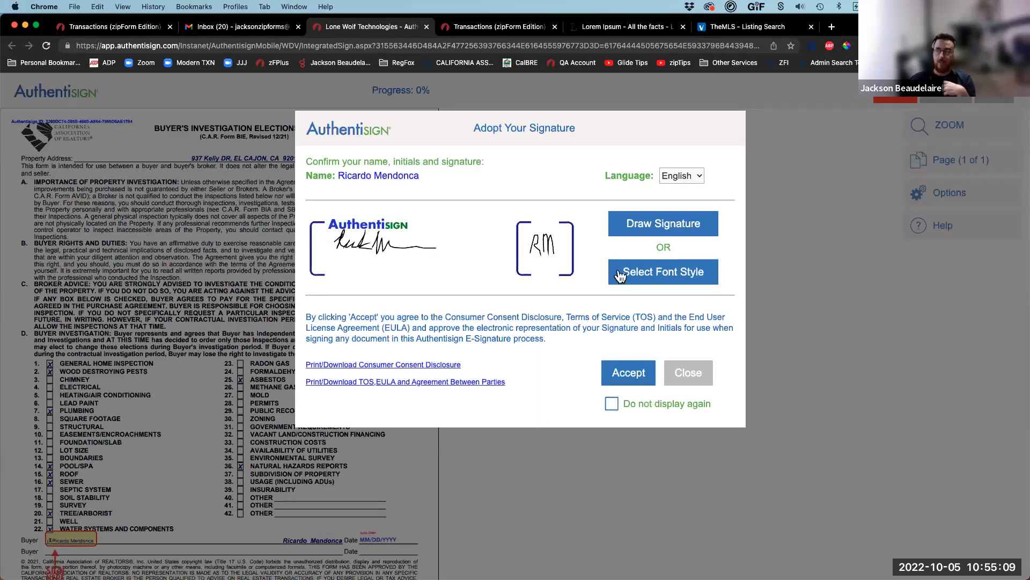
Step: Keep the default font style and accept the adopted signature and initials
click(670, 275)
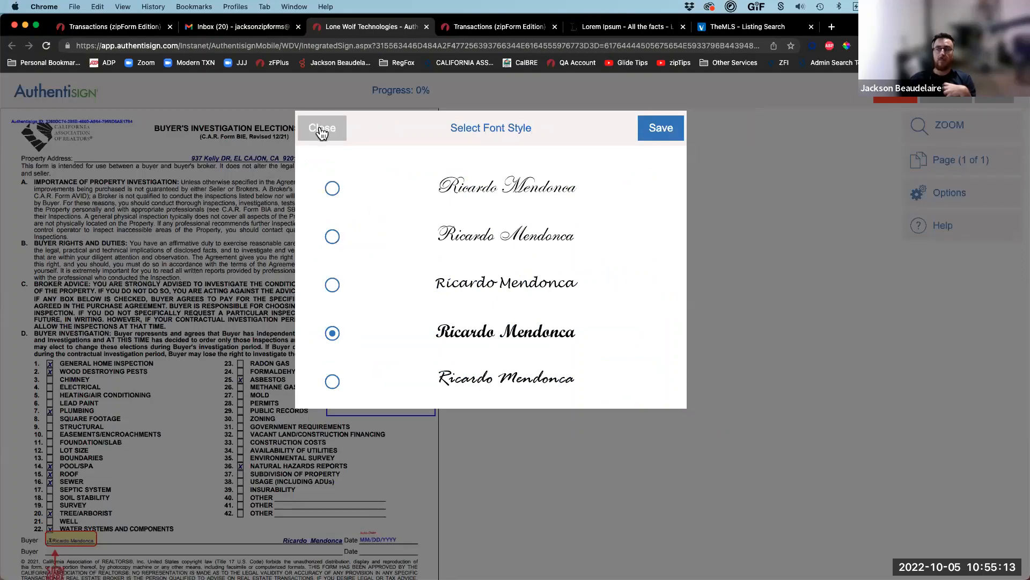
click(322, 130)
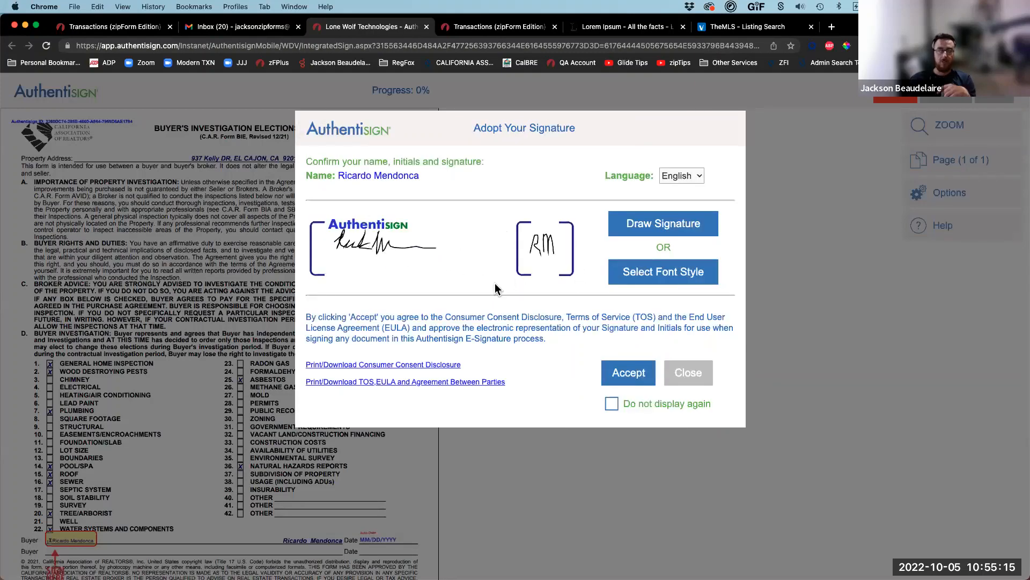
click(632, 379)
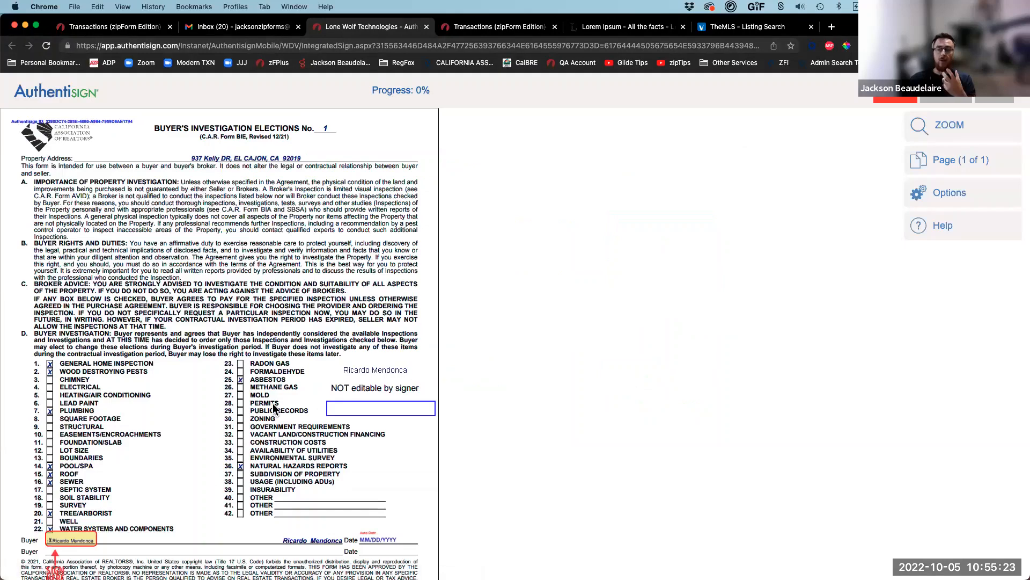
Step: Zoom in twice and enter 'EDITABLE by signer' in the empty text box at section D
click(942, 126)
click(720, 126)
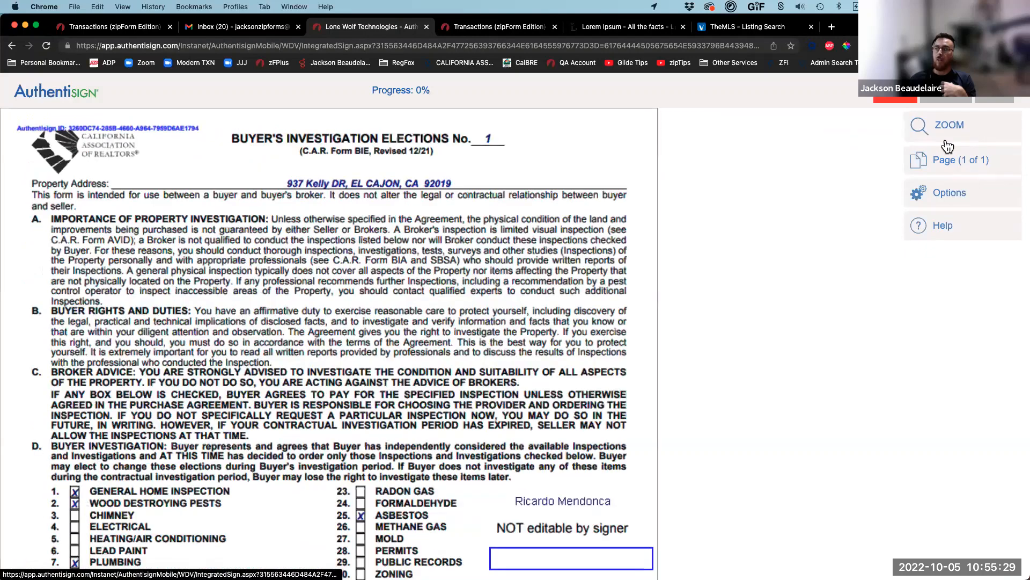
click(945, 139)
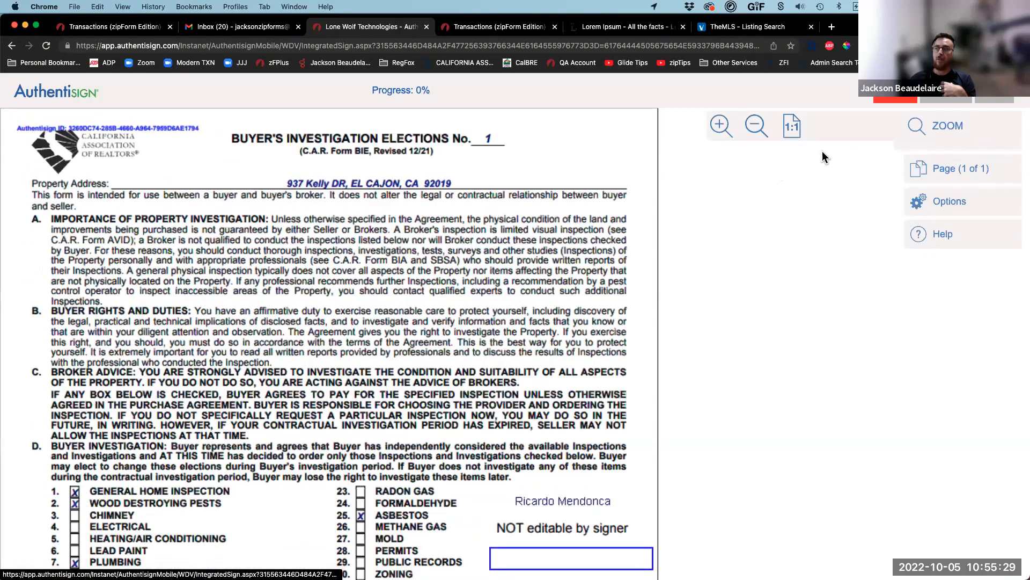
click(719, 125)
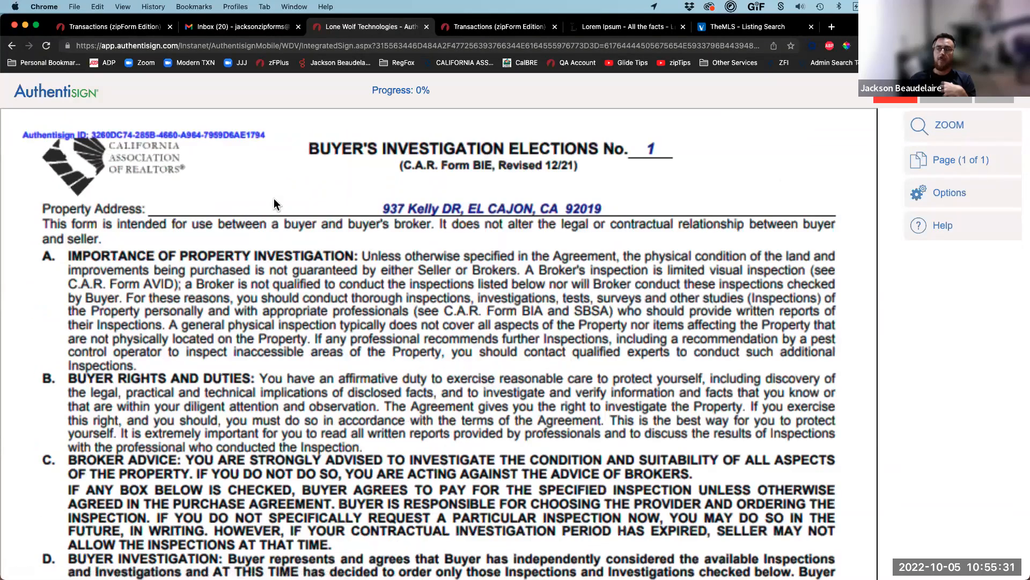
scroll(349, 290, down, 10)
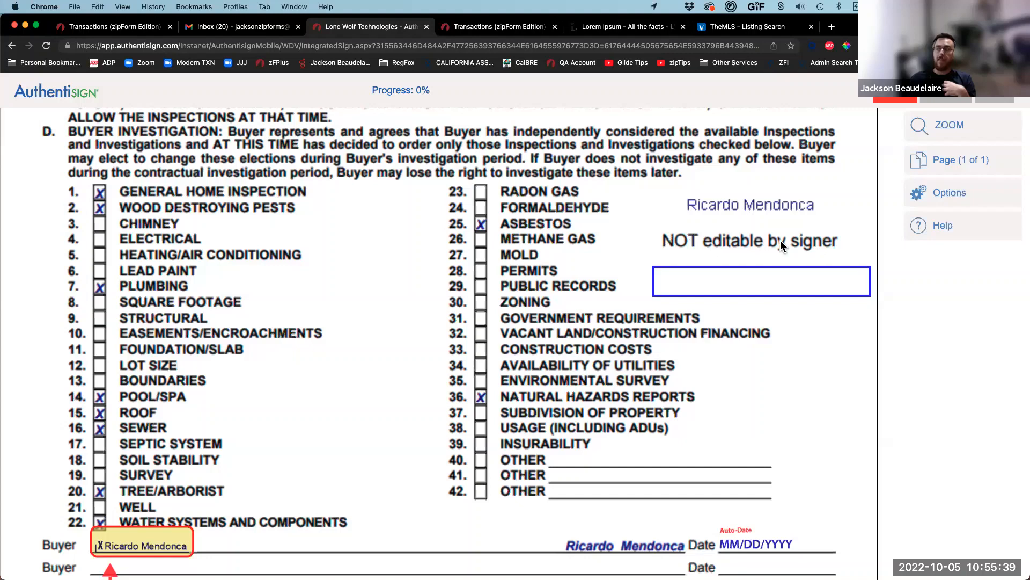
click(688, 278)
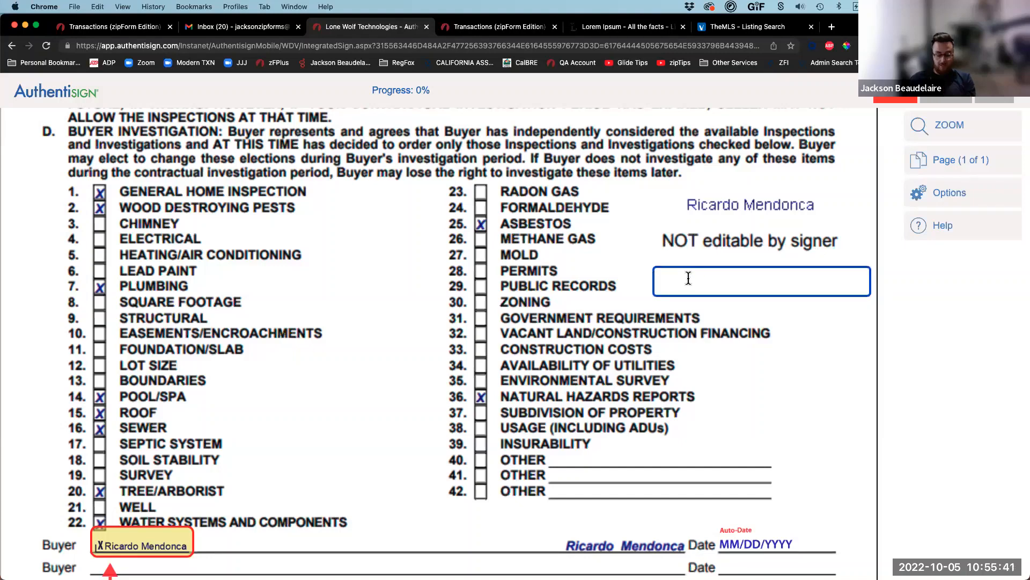
text(EDITABL)
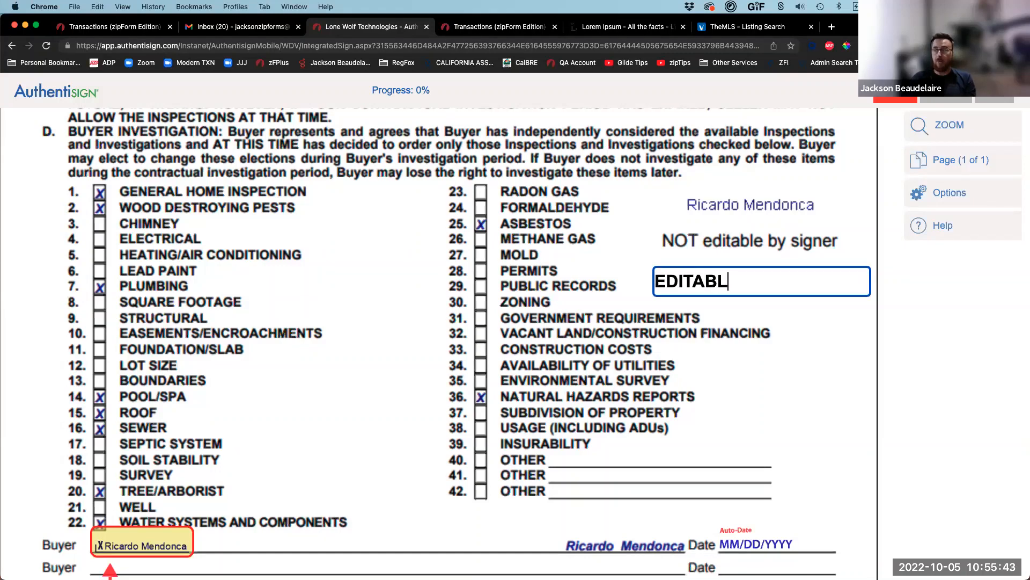
text(E by s)
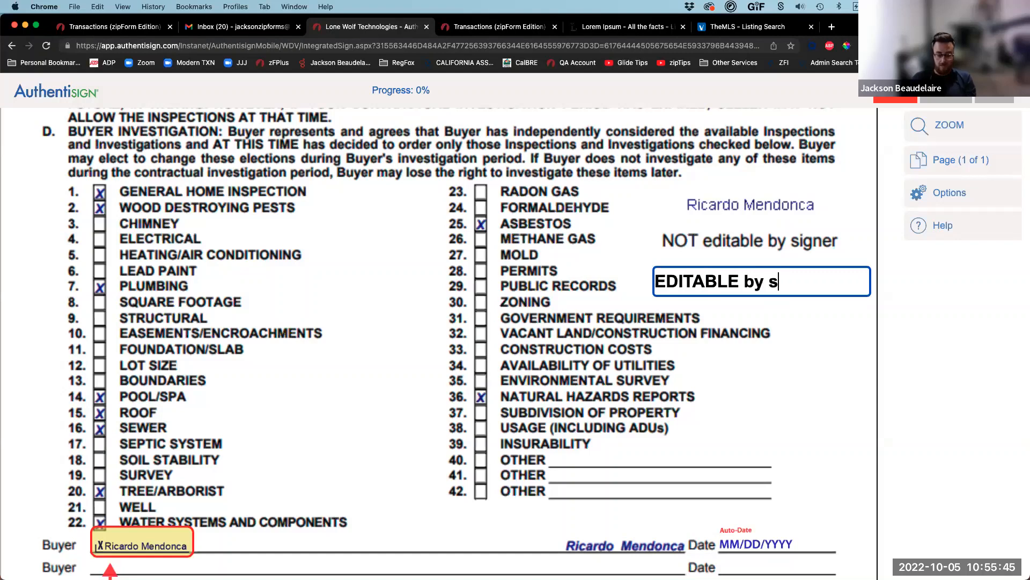
text(igner)
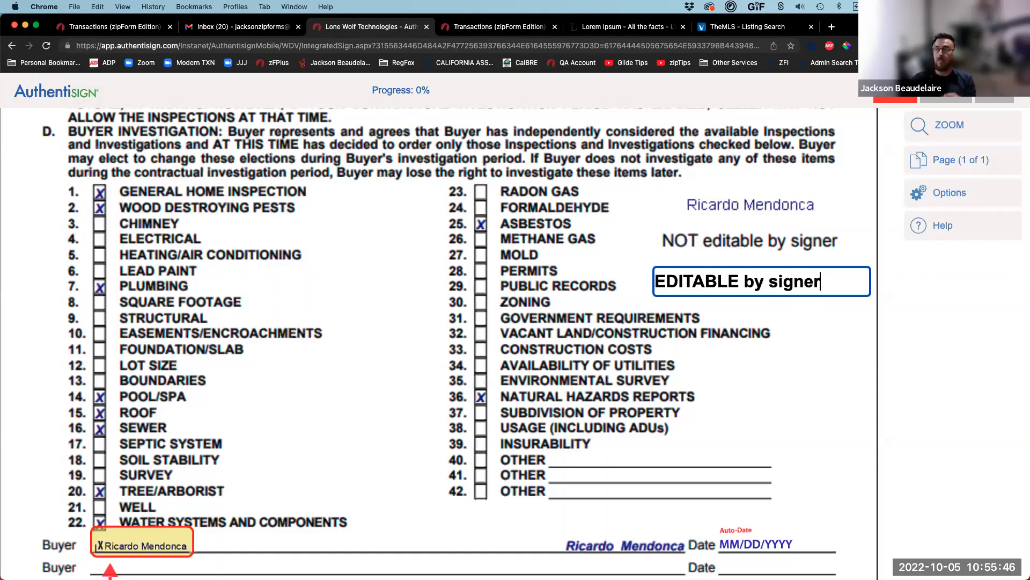
click(803, 345)
Step: Sign the Buyer signature line and stay on the document to review
click(802, 101)
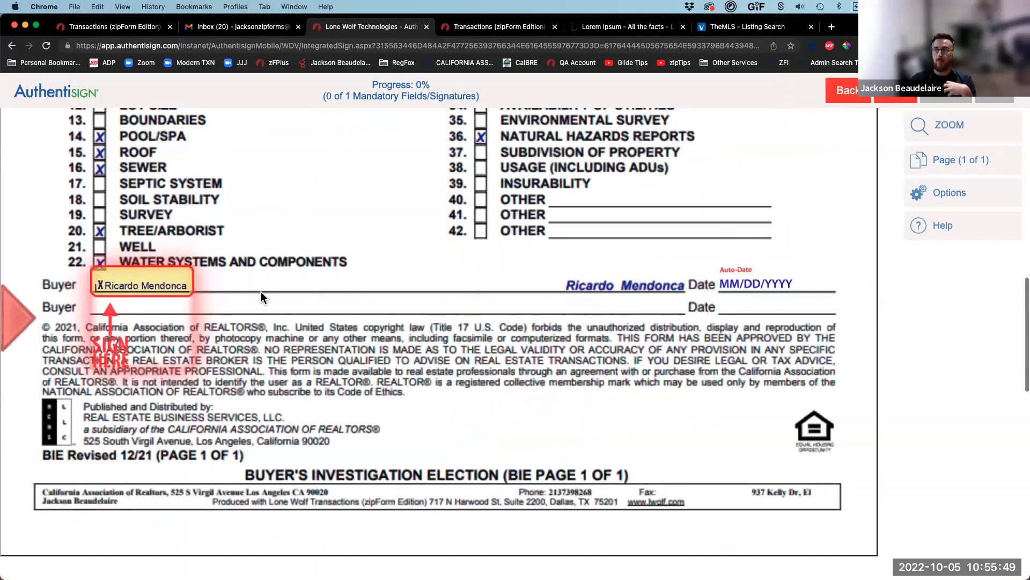
click(166, 285)
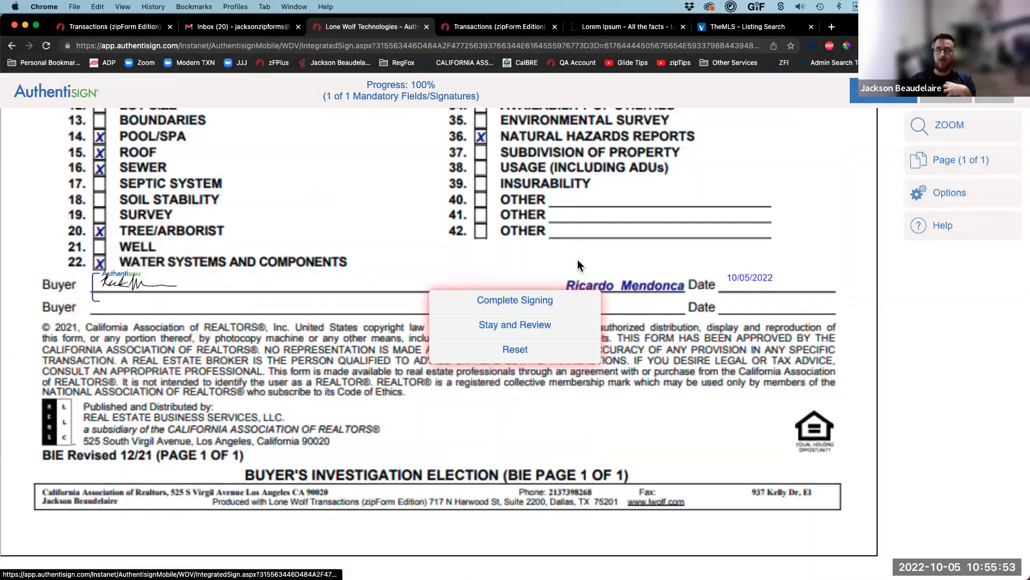
click(532, 325)
Step: Check the 'EDITABLE by signer' text, then complete the signing and confirm with OK
scroll(636, 354, up, 5)
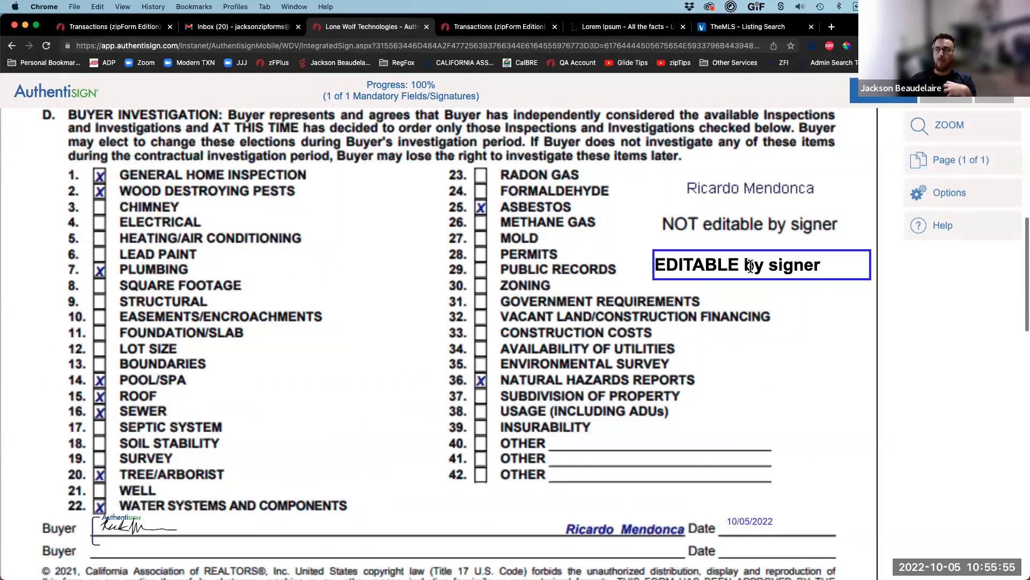
click(750, 265)
drag(822, 266, 692, 266)
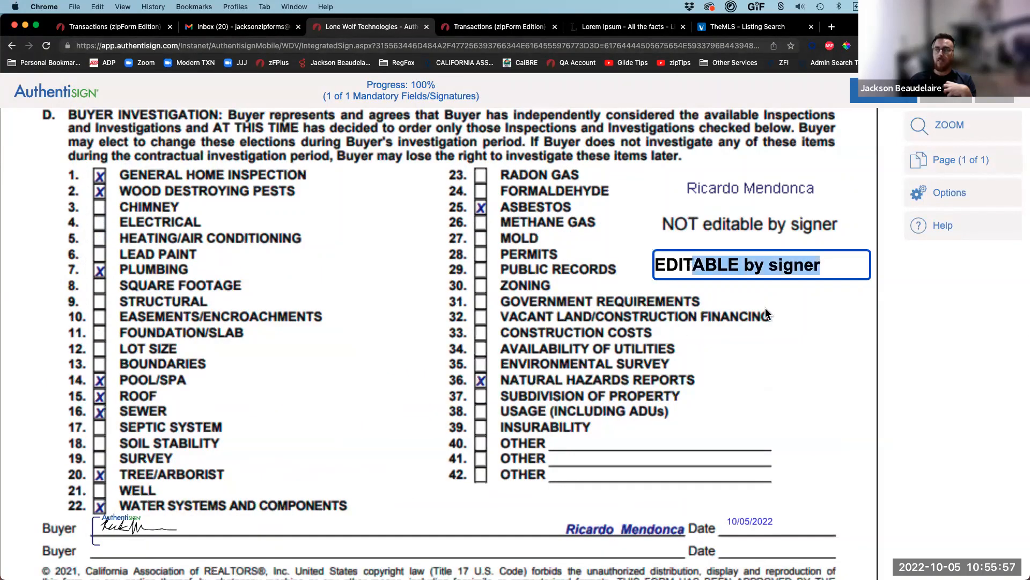
click(766, 314)
click(491, 325)
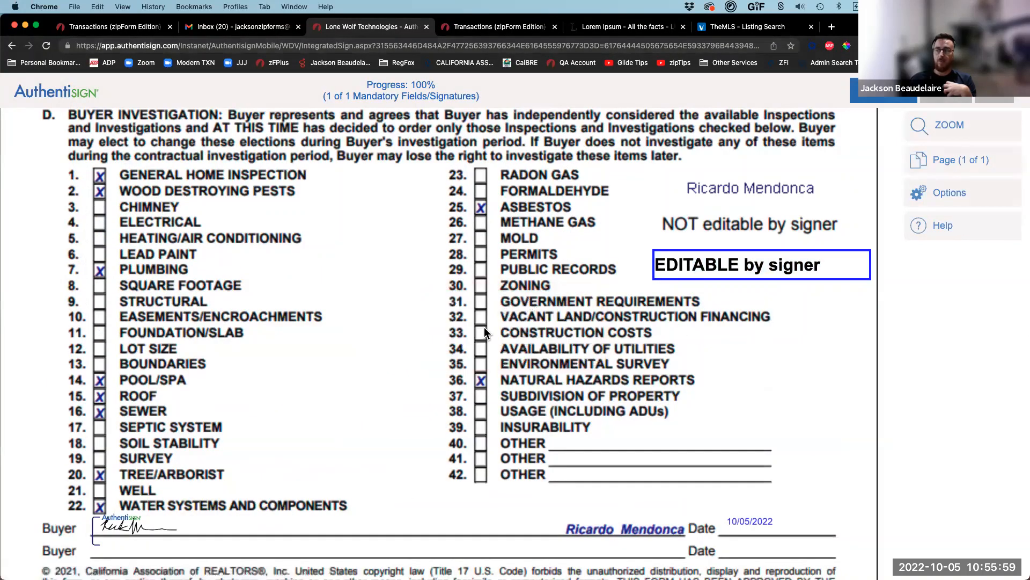
click(690, 127)
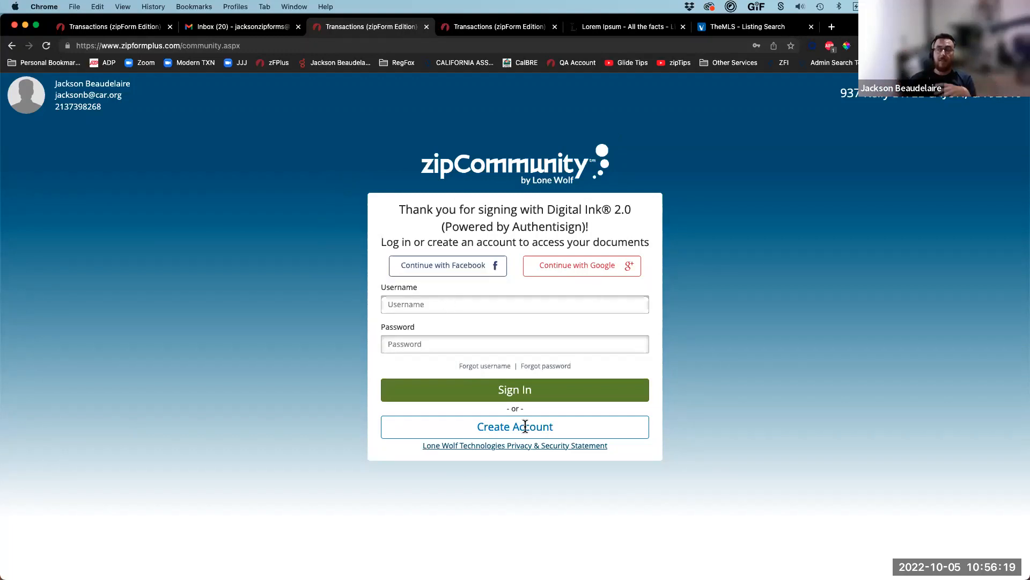
Step: Sign in to zipCommunity using the browser's saved login
click(455, 343)
click(704, 332)
click(476, 391)
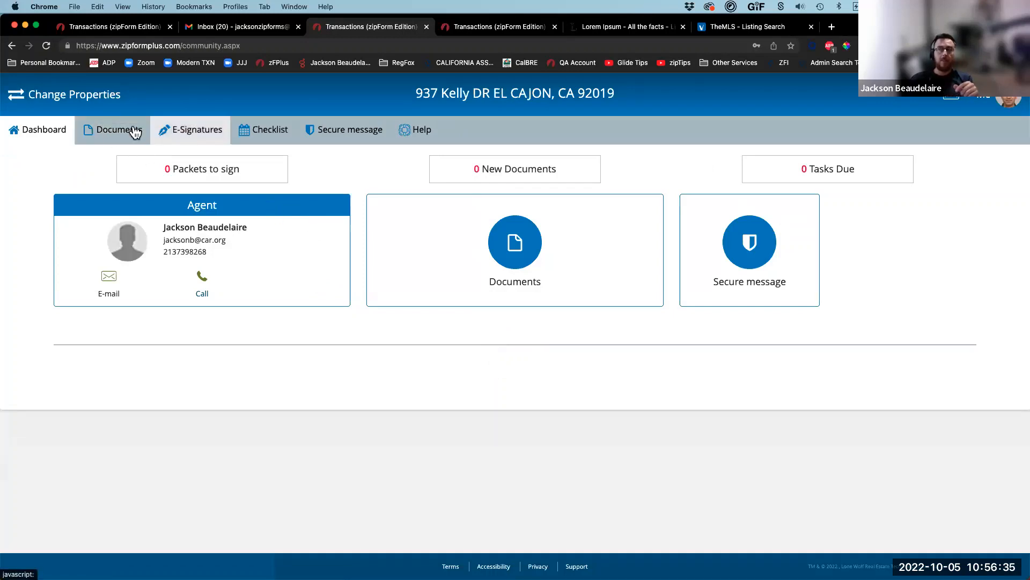
Step: View the completed Buyer's Investigation Elections signed PDF, then return to the property dashboard
click(101, 130)
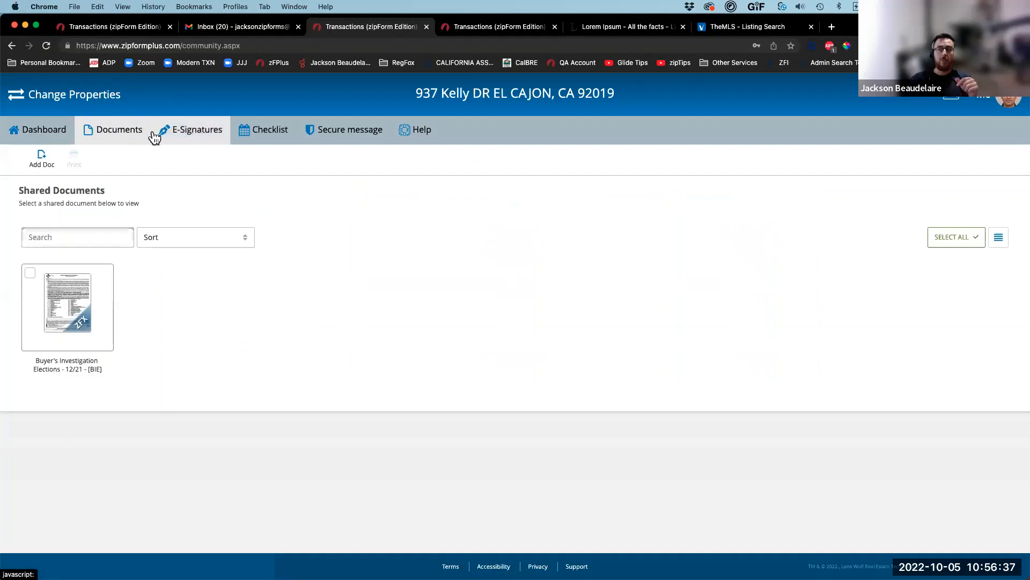
click(183, 134)
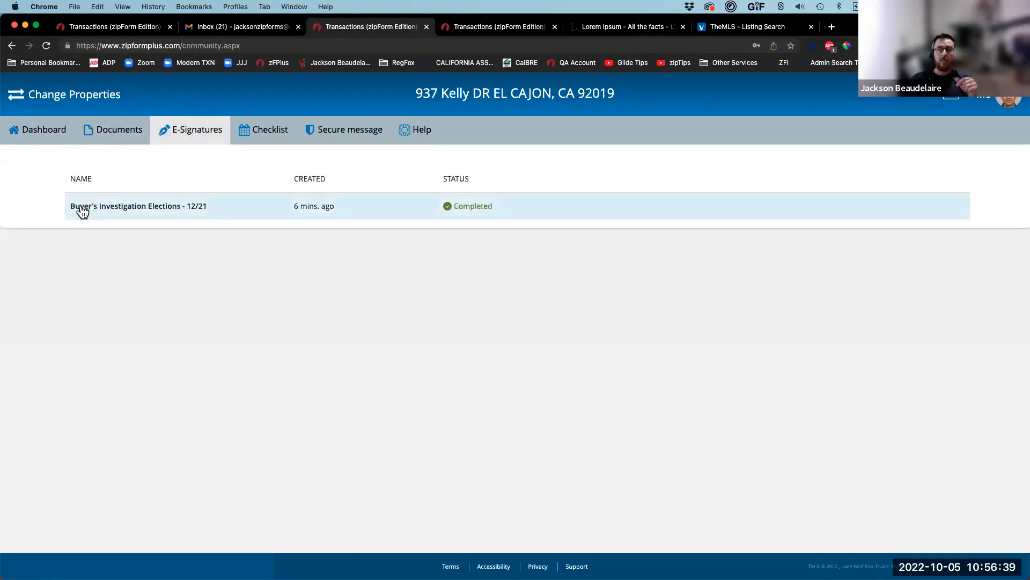
click(137, 209)
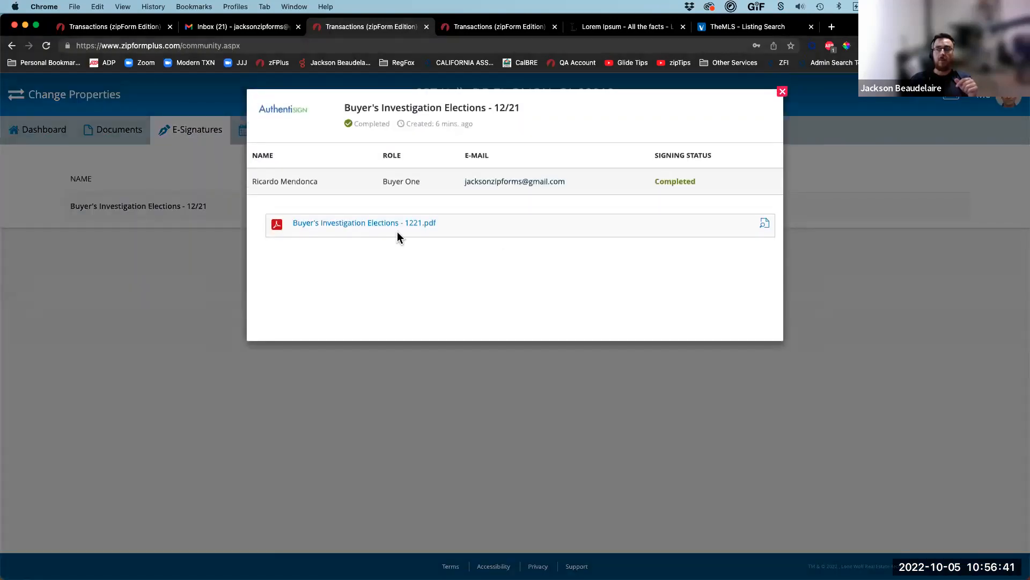
click(765, 223)
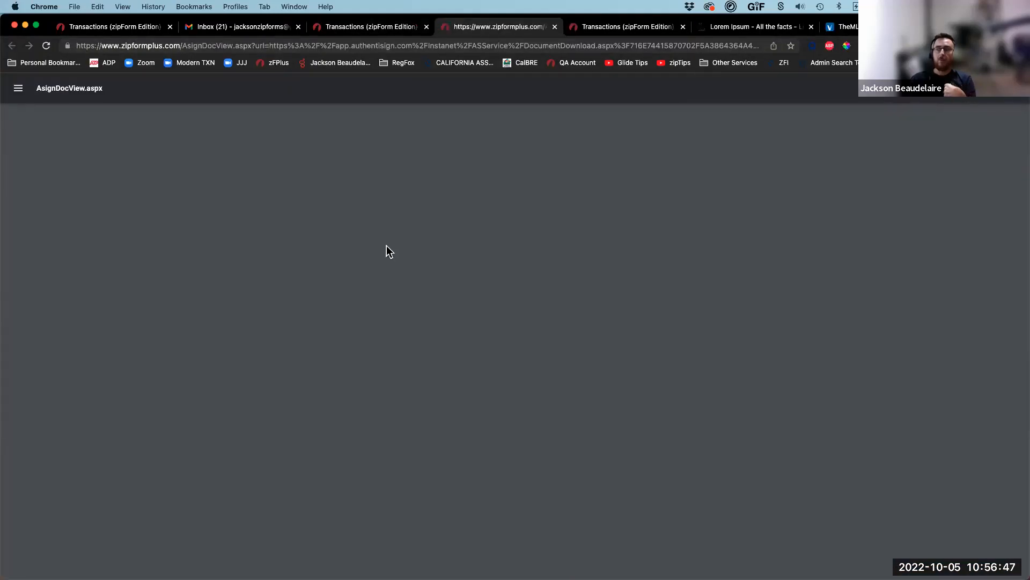
scroll(451, 524, down, 2)
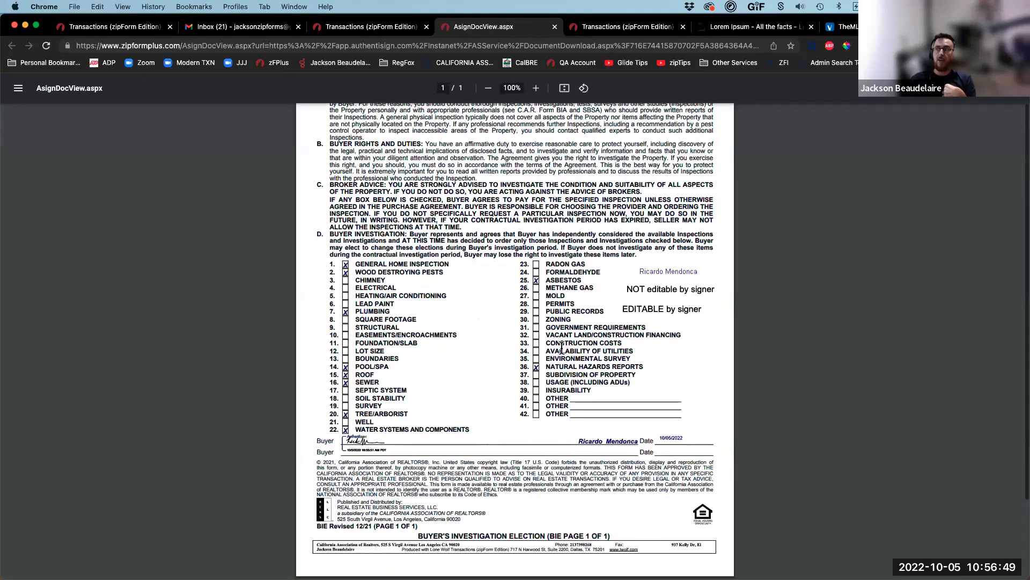
scroll(451, 524, up, 2)
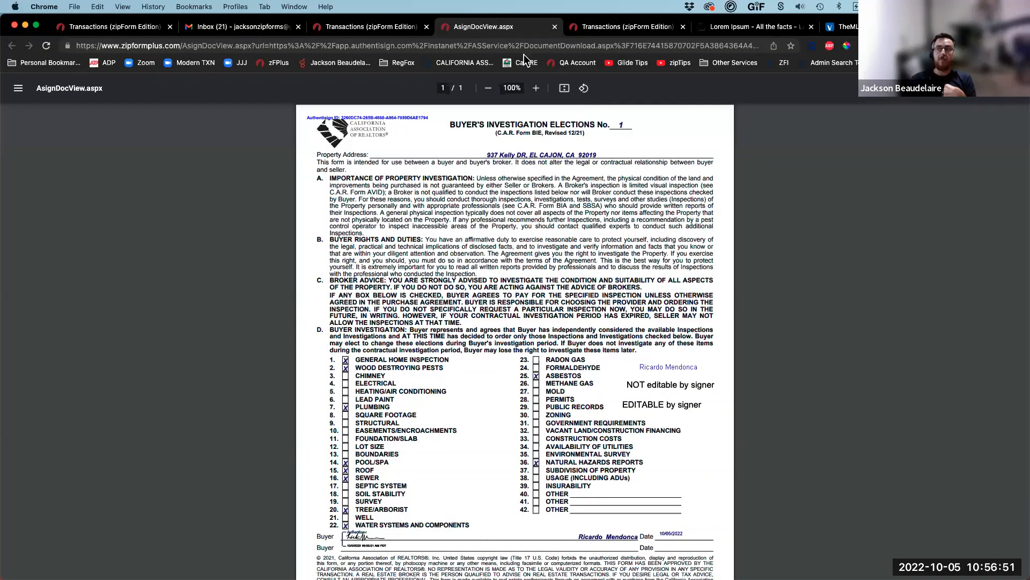
middle_click(465, 33)
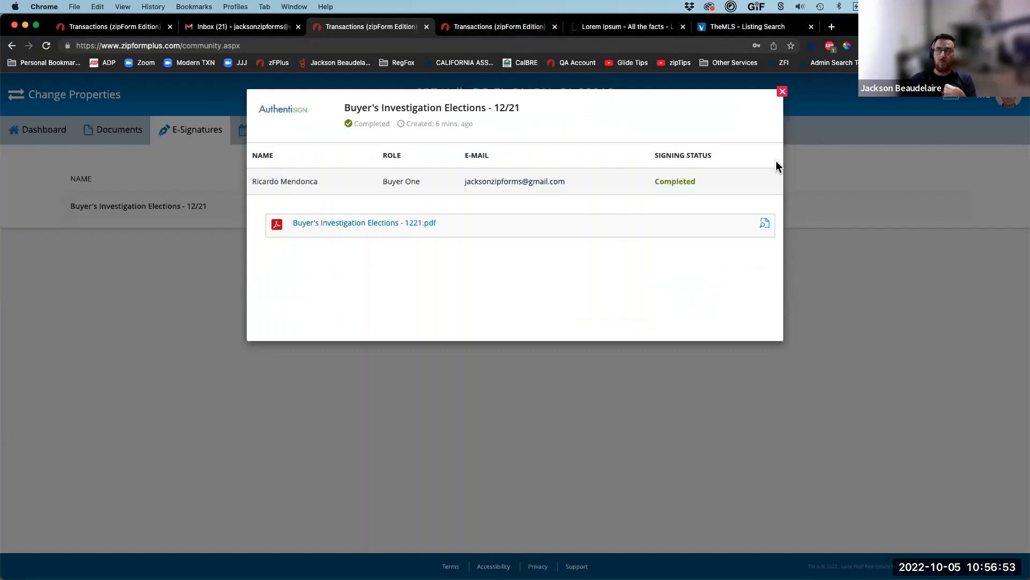
click(782, 93)
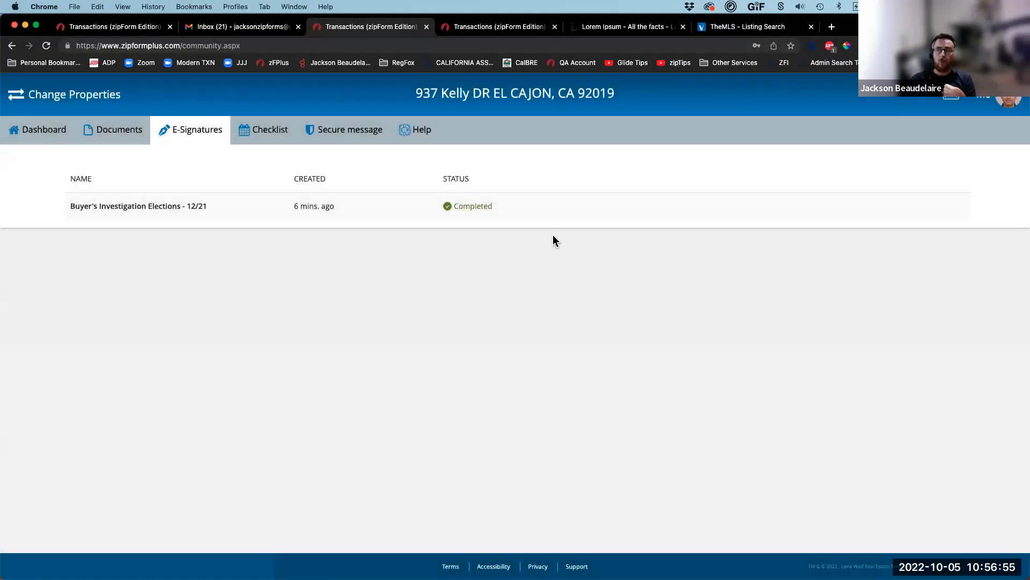
click(37, 134)
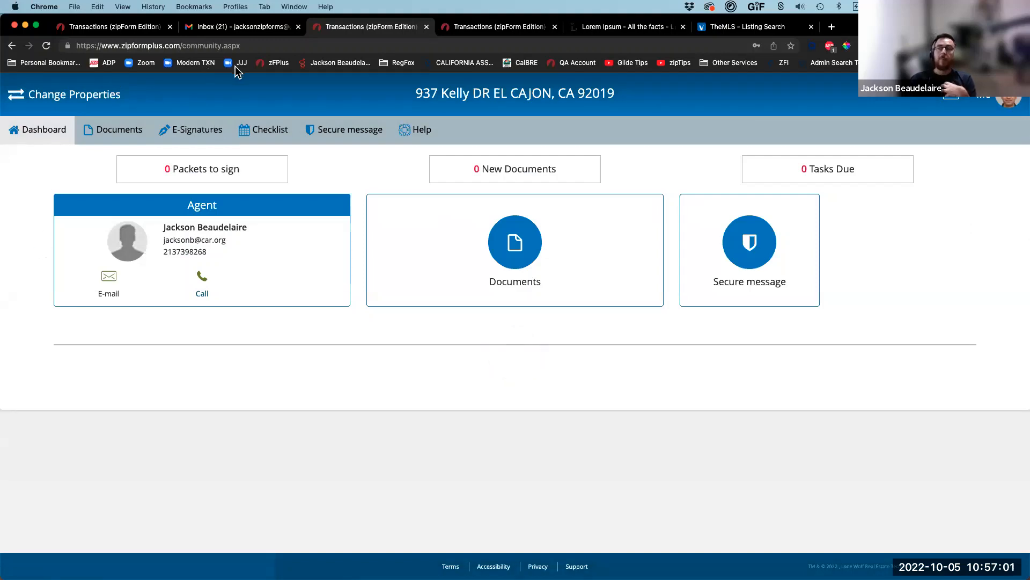
Step: Start an e-sign packet for the Buyer's Investigation Elections form using DocuSign®
click(75, 26)
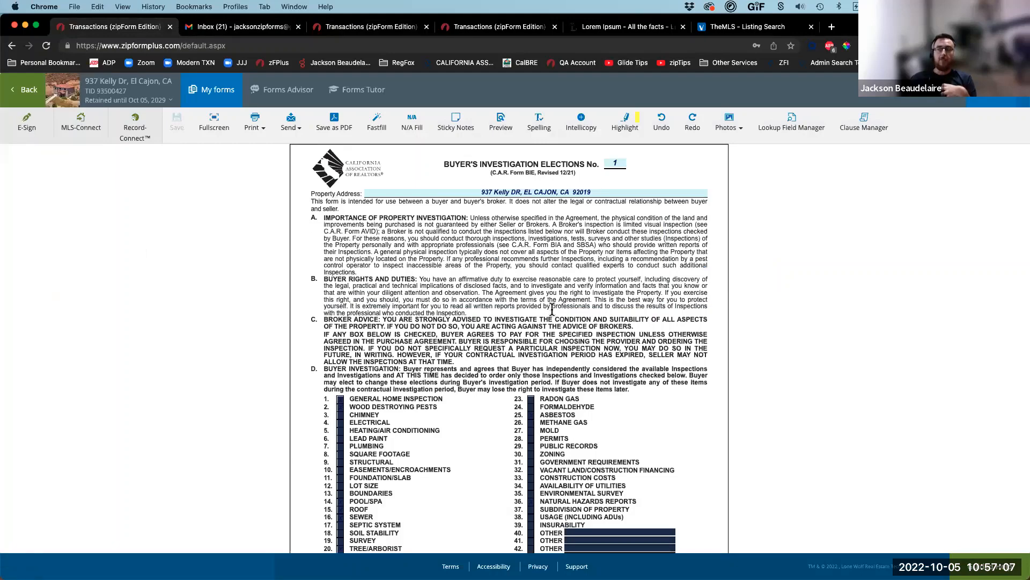
click(11, 131)
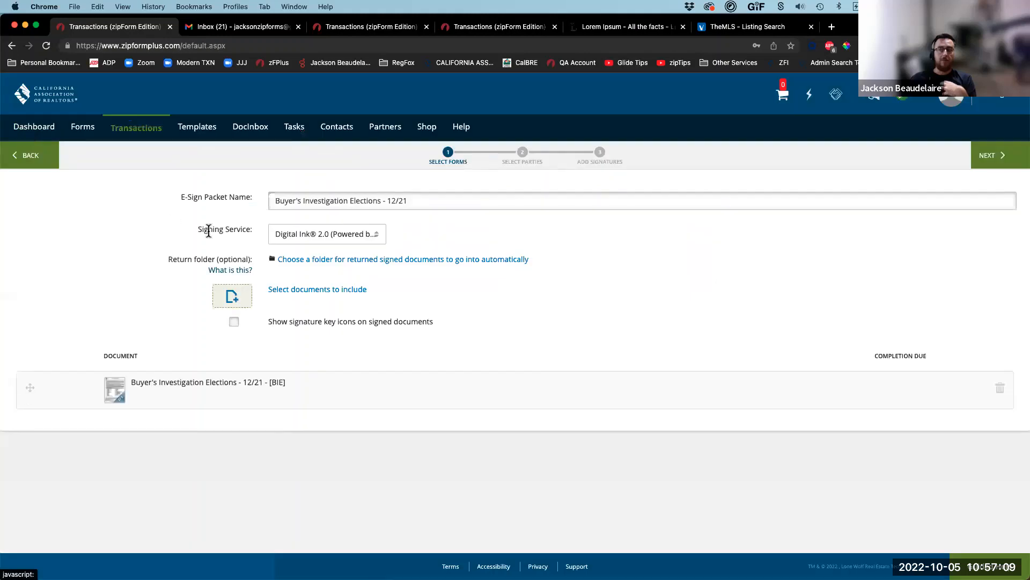
click(298, 239)
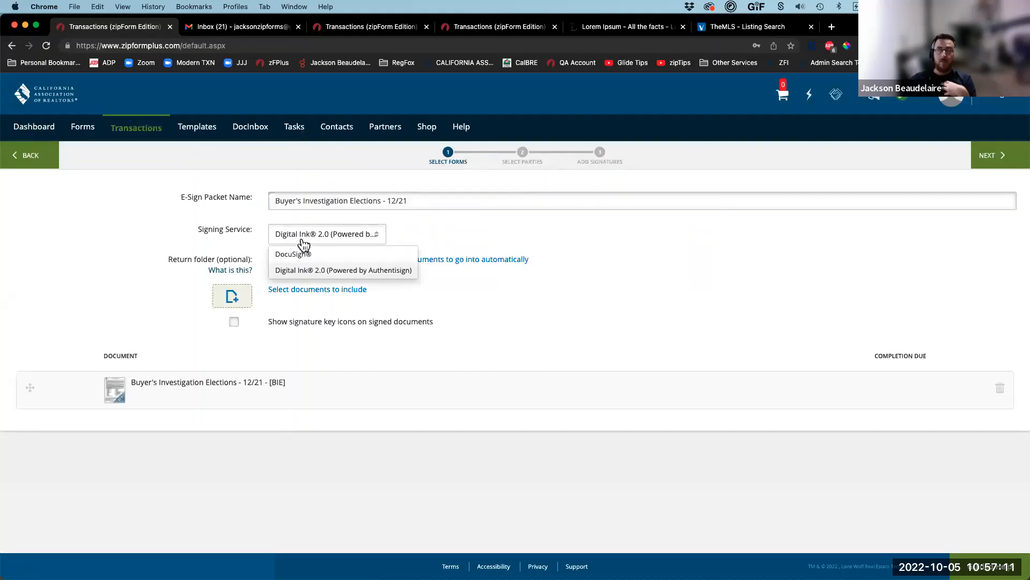
click(296, 254)
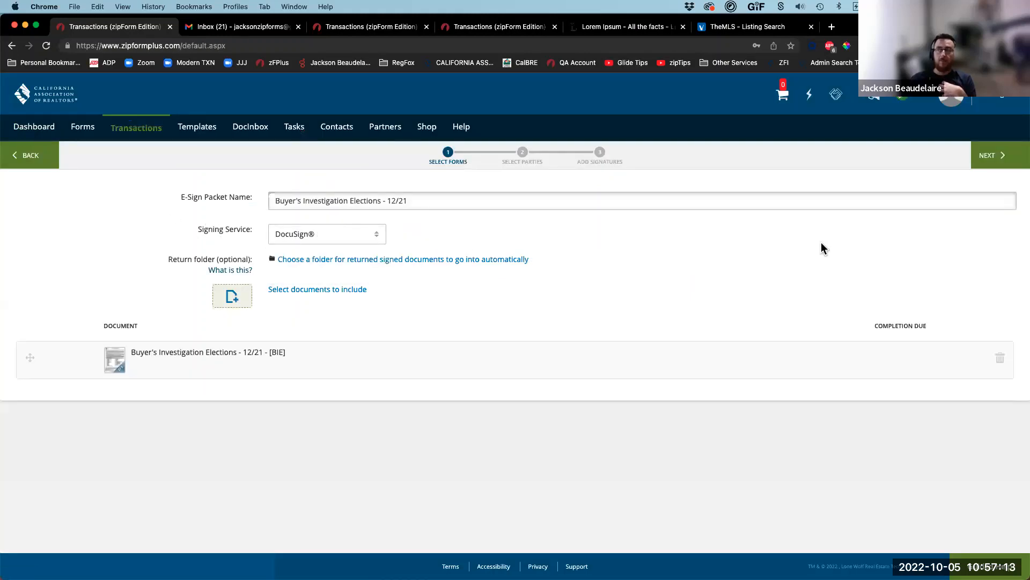
click(990, 156)
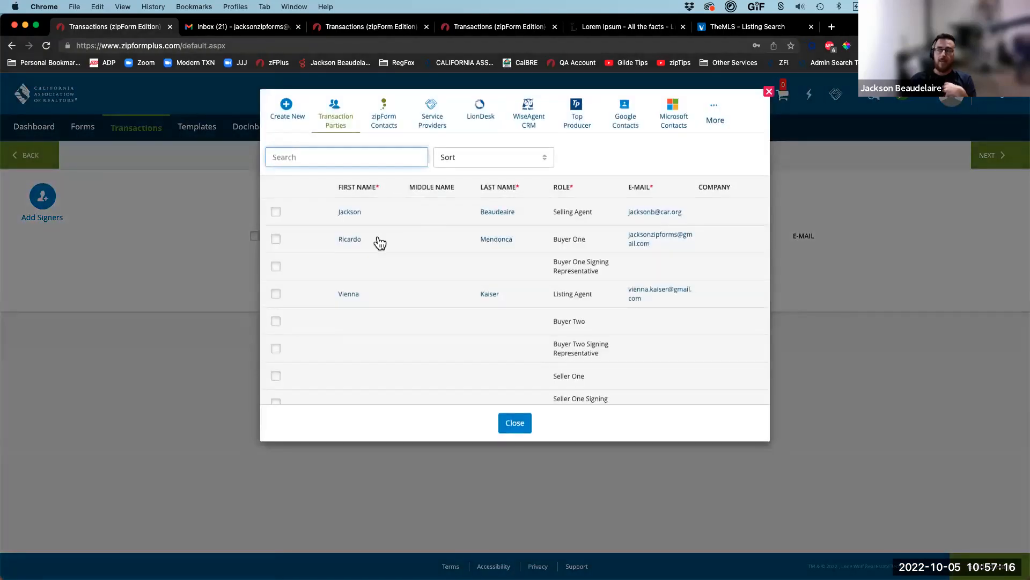
Step: Add Buyer One as the packet's signer
click(377, 240)
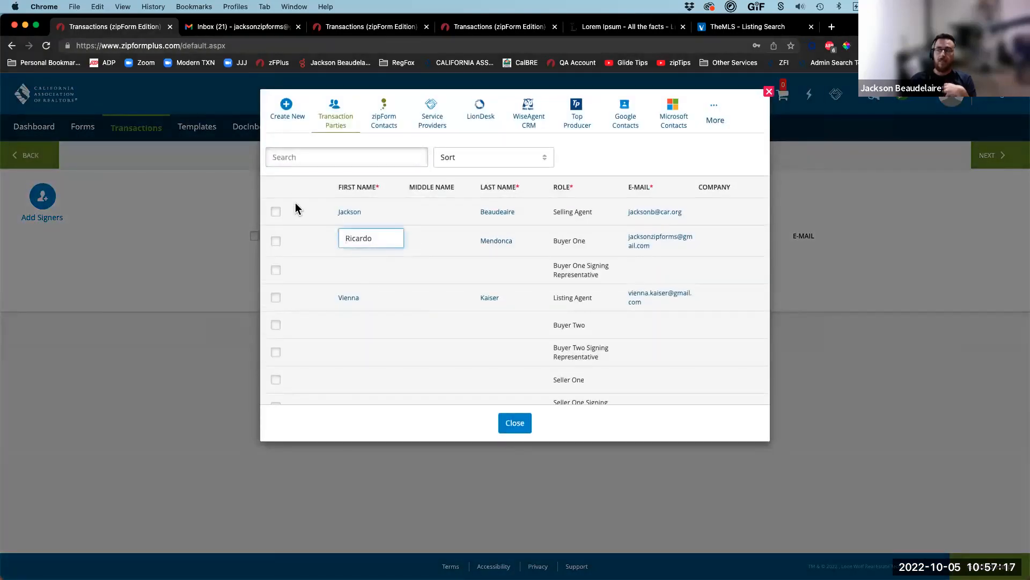
click(275, 242)
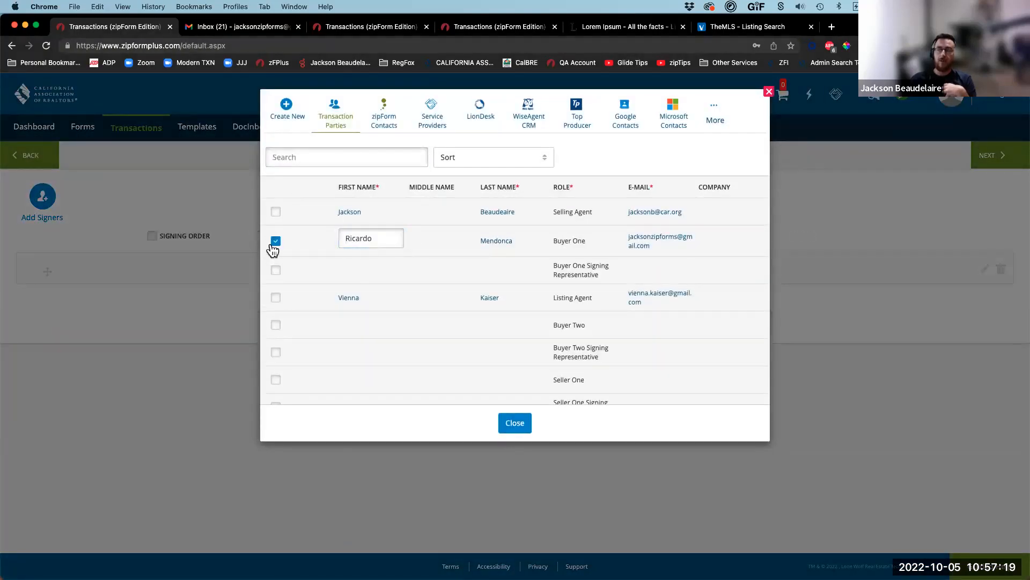
click(523, 426)
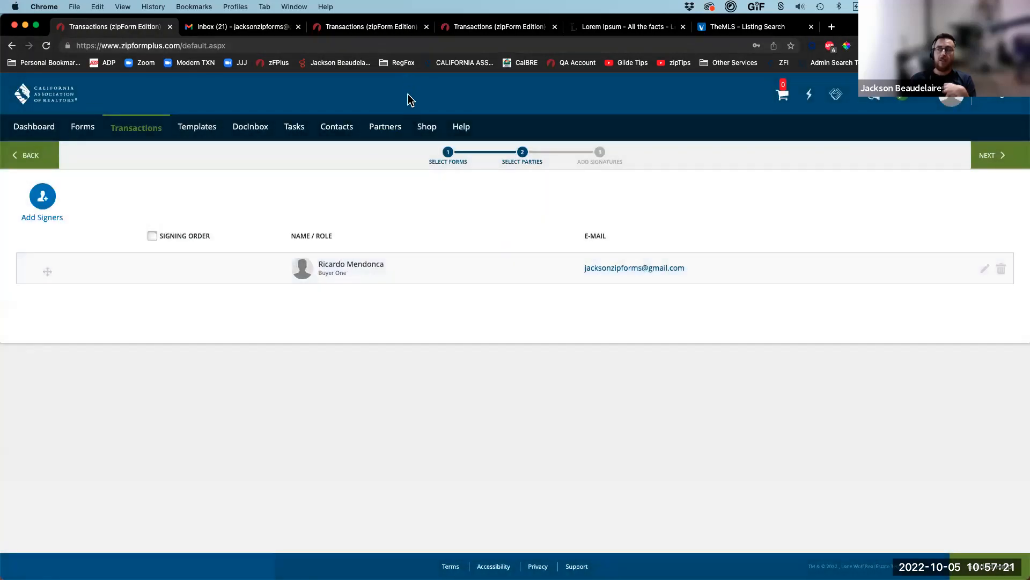
drag(26, 236, 122, 313)
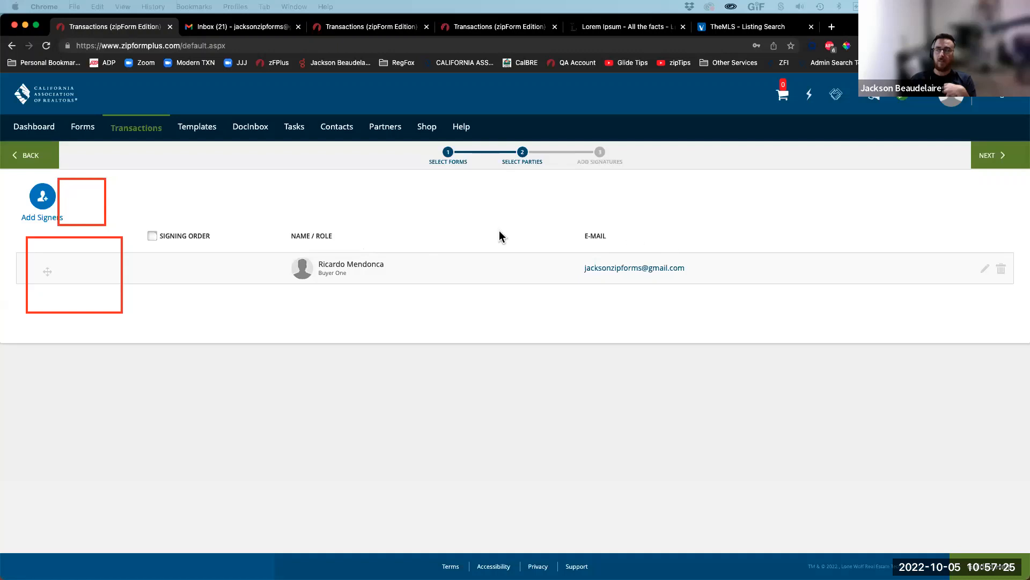
drag(514, 232, 569, 304)
drag(726, 233, 808, 306)
drag(886, 187, 1018, 230)
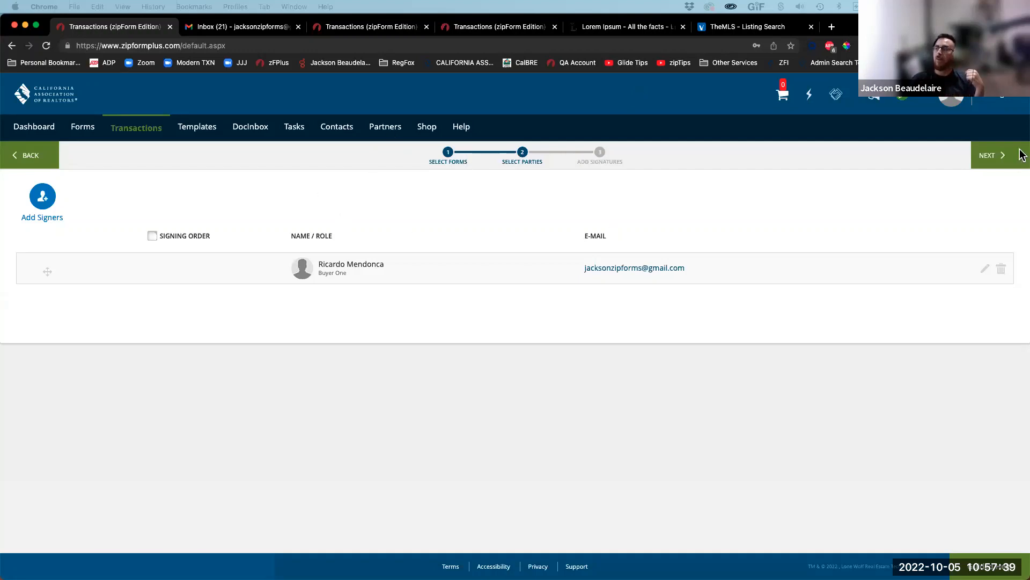
Step: Move on to field placement and delete the auto-placed checkbox and text fields in both columns
click(990, 156)
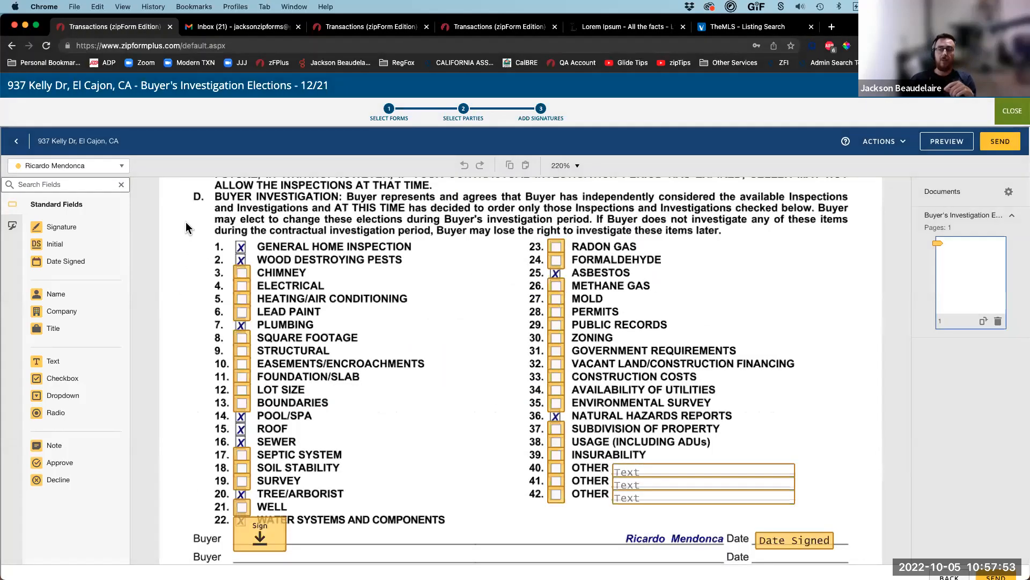
drag(186, 222, 433, 505)
key(BackSpace)
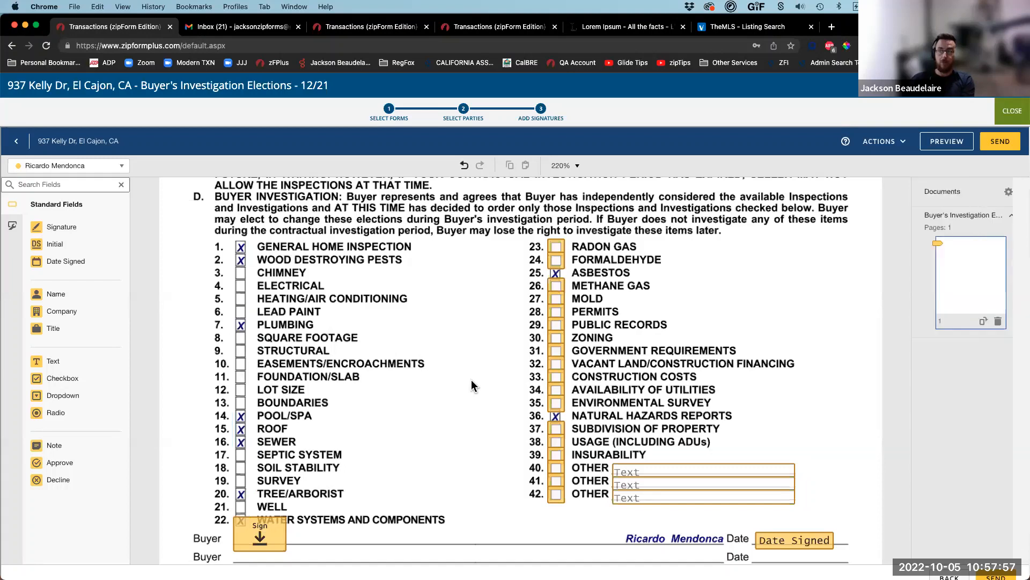
drag(503, 222, 834, 518)
key(BackSpace)
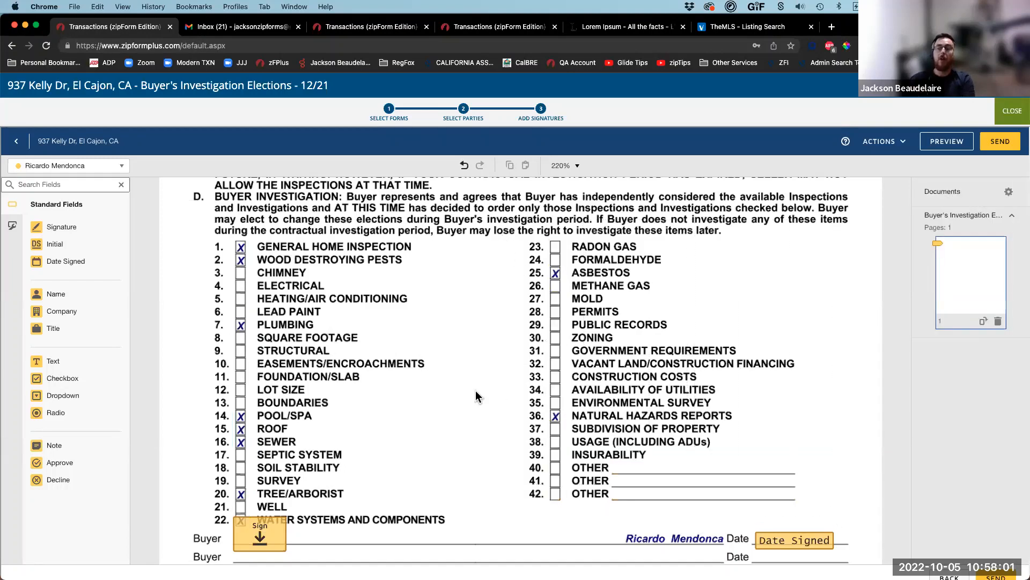
scroll(475, 396, down, 2)
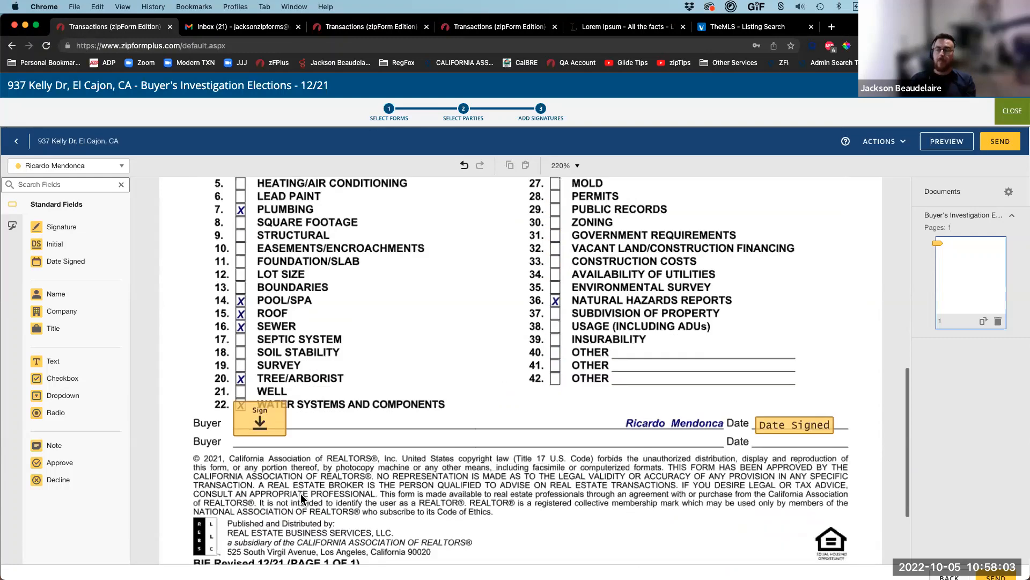
scroll(383, 355, up, 4)
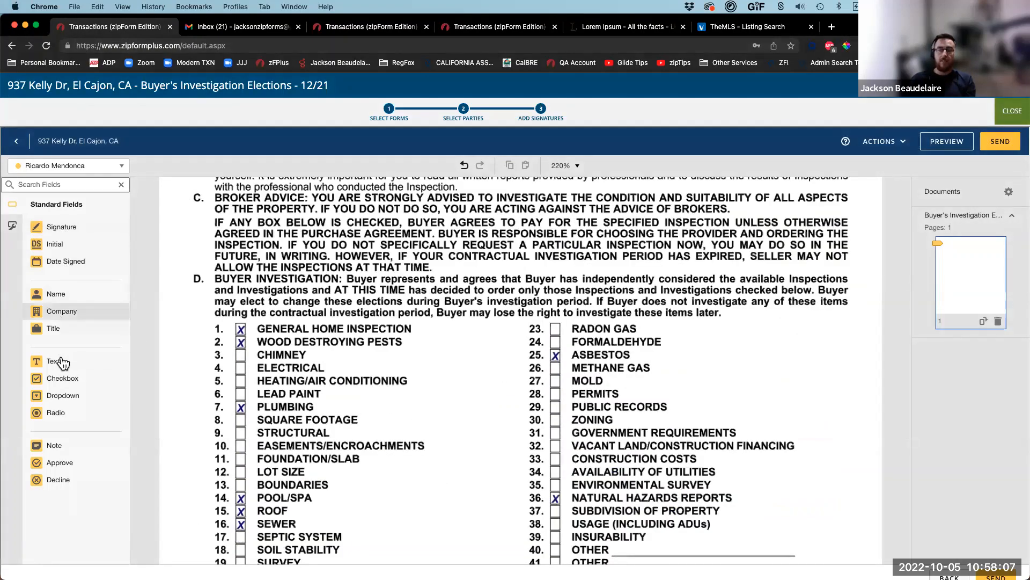
Step: Add a read-only text field reading 'NOT EDITABLE' beside the Formaldehyde item
drag(51, 363, 735, 351)
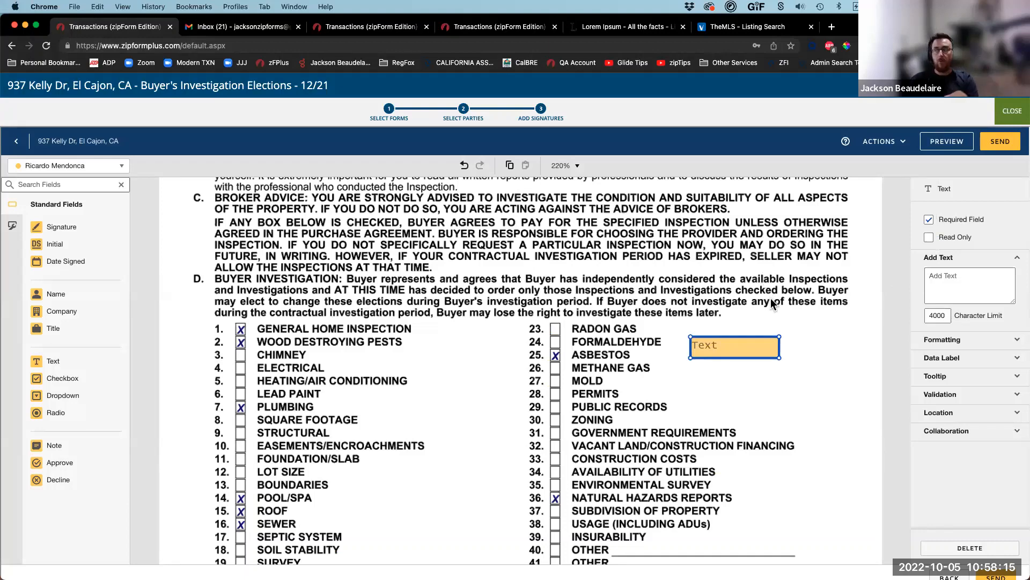
click(737, 355)
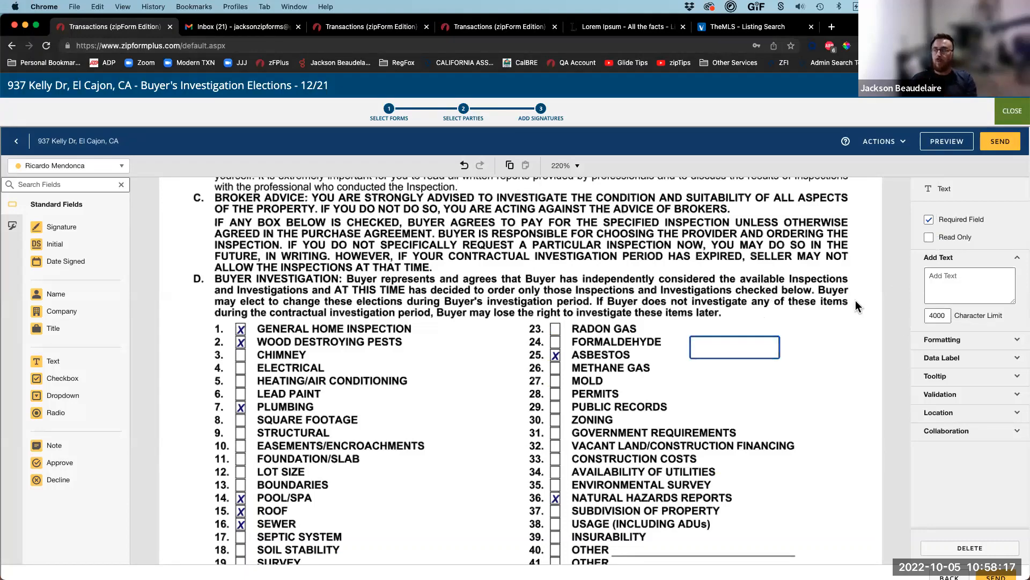
click(1005, 298)
text(NOT EDITABLE)
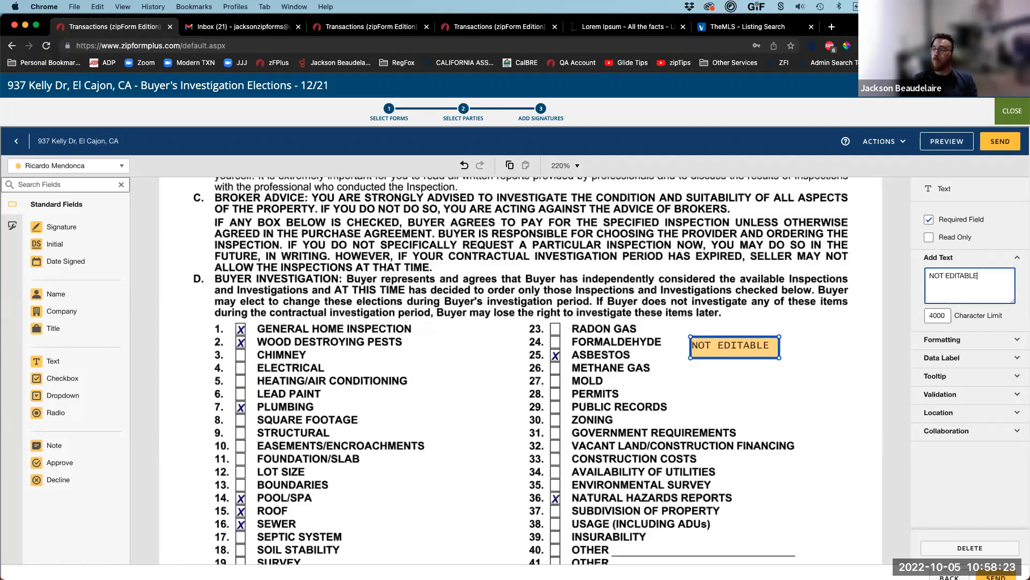
click(929, 239)
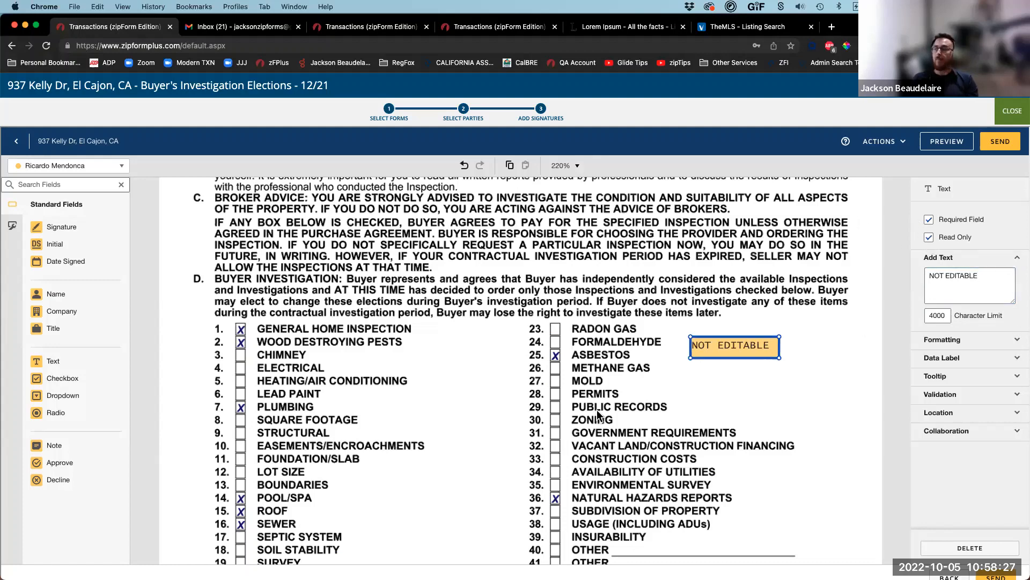
Step: Add a second blank text field and a Full Name field, then send the envelope
drag(60, 362, 702, 387)
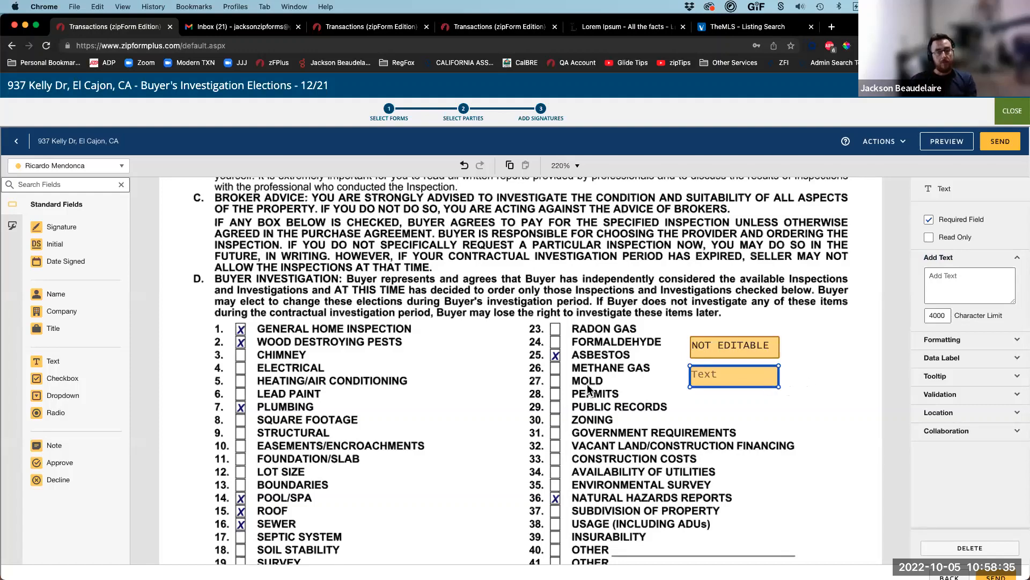
scroll(620, 411, down, 6)
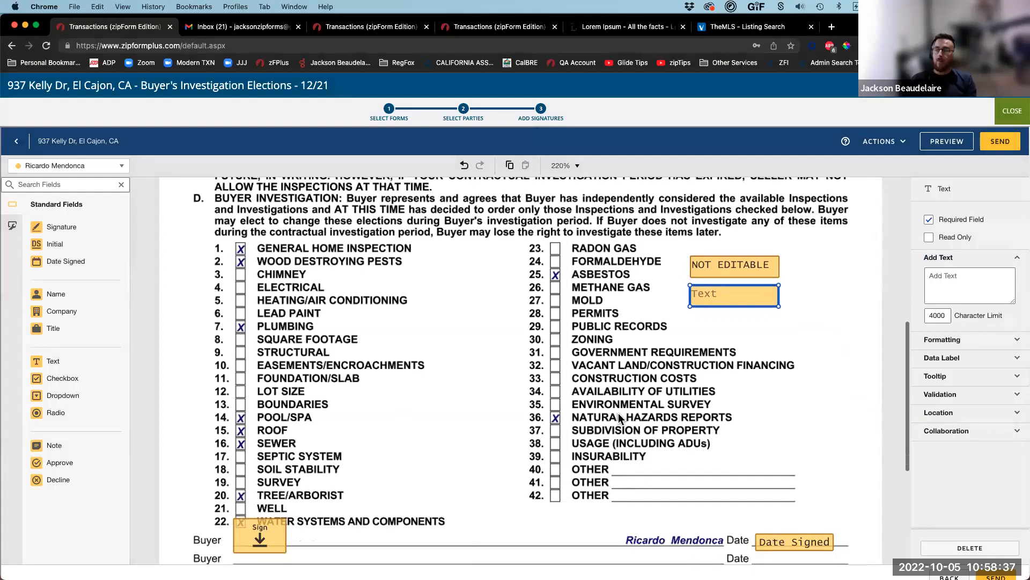
scroll(240, 355, up, 6)
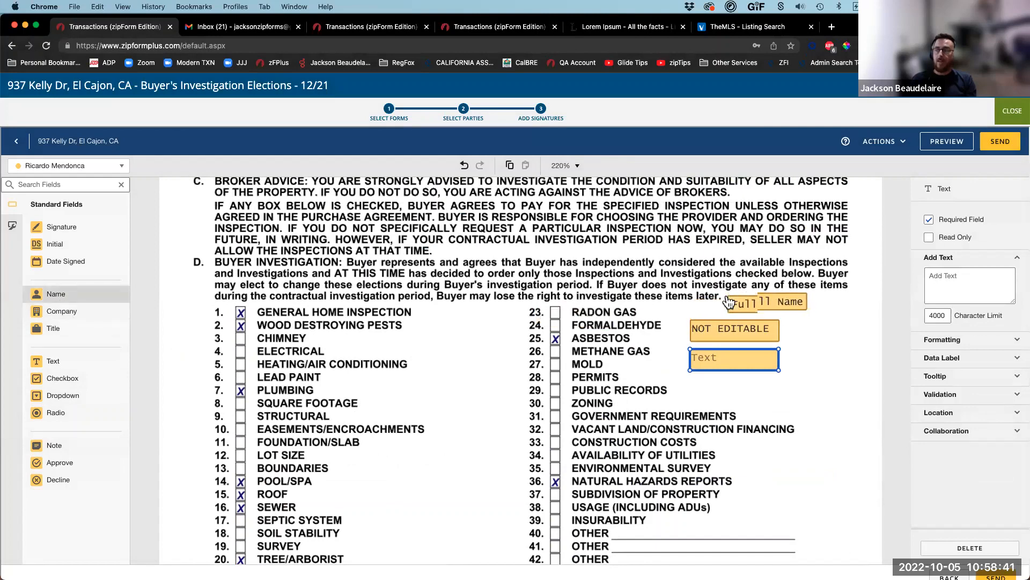
click(700, 302)
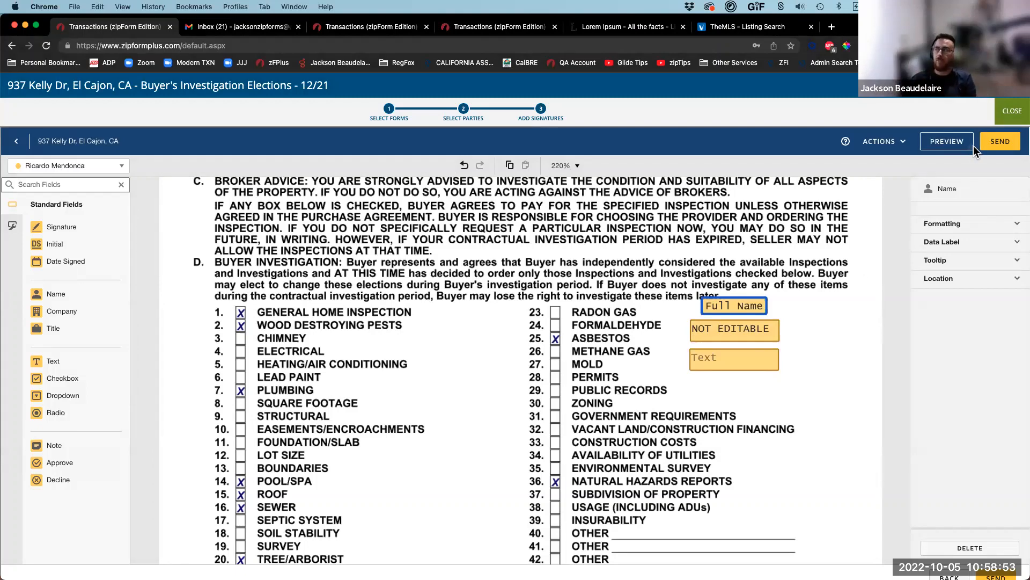
click(998, 144)
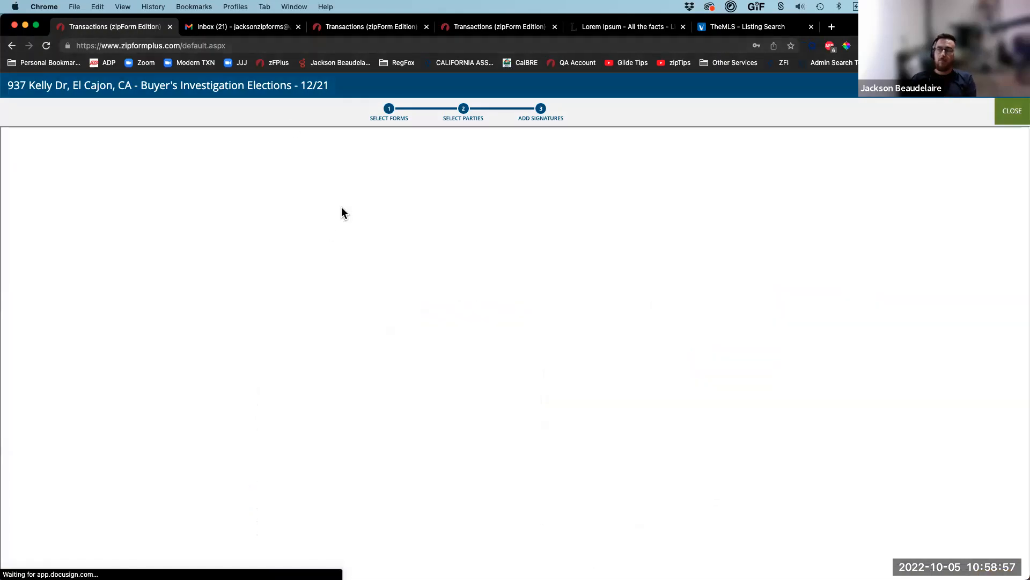
click(239, 25)
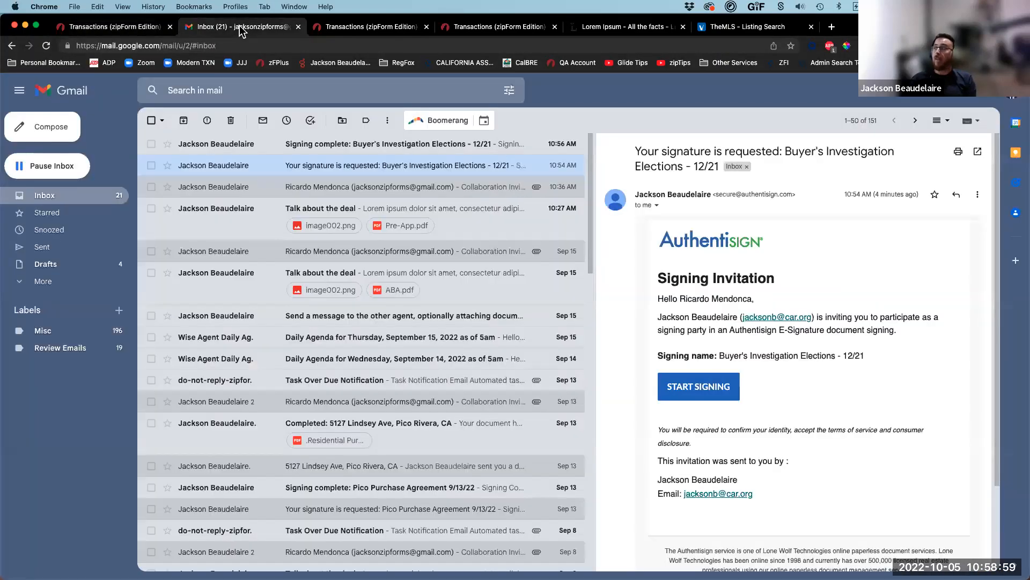
click(335, 145)
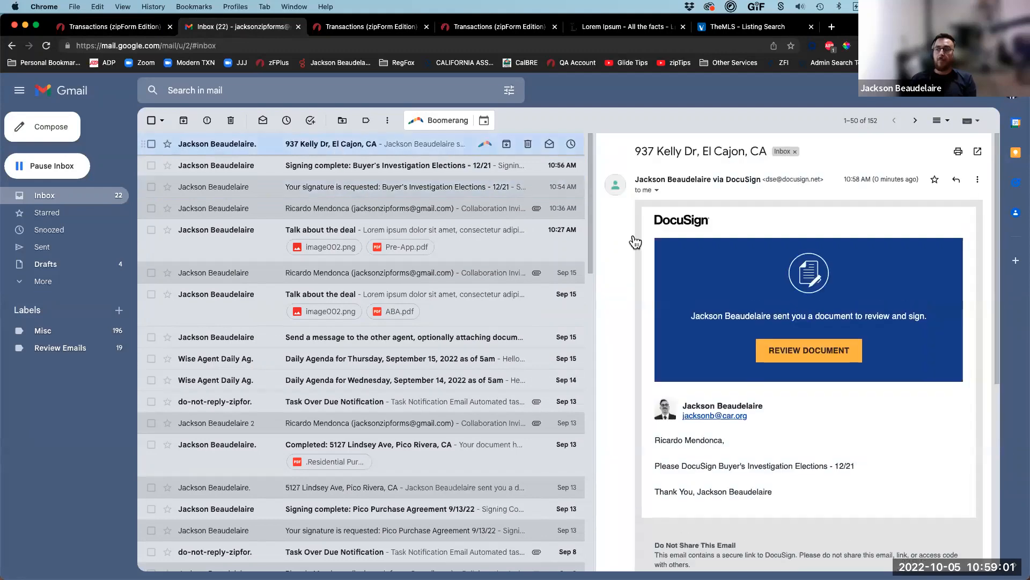
click(816, 355)
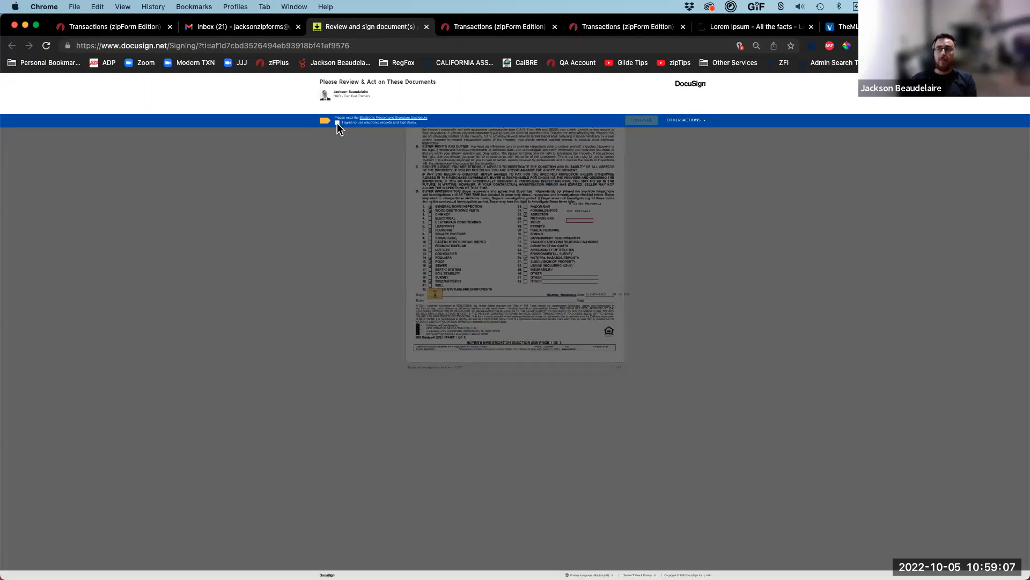
Step: Accept the electronic records consent and enter EDITBALE in the editable field by item 26
key(super+0)
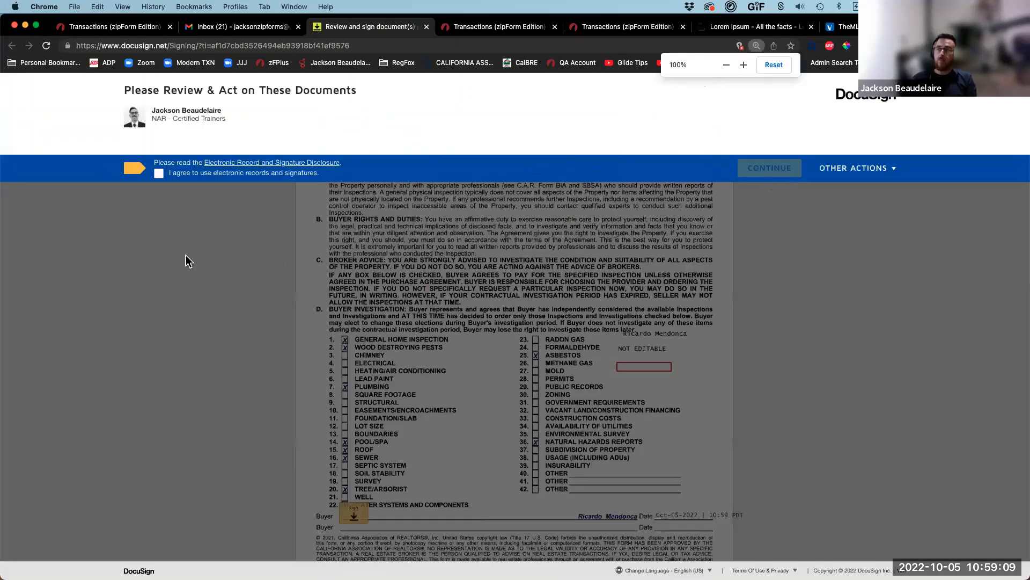
click(158, 174)
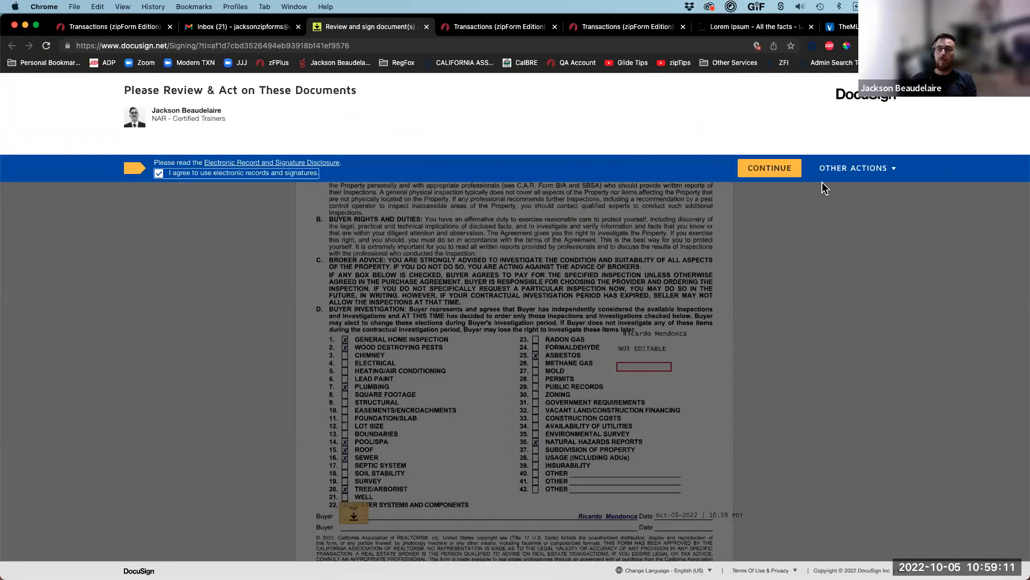
click(780, 169)
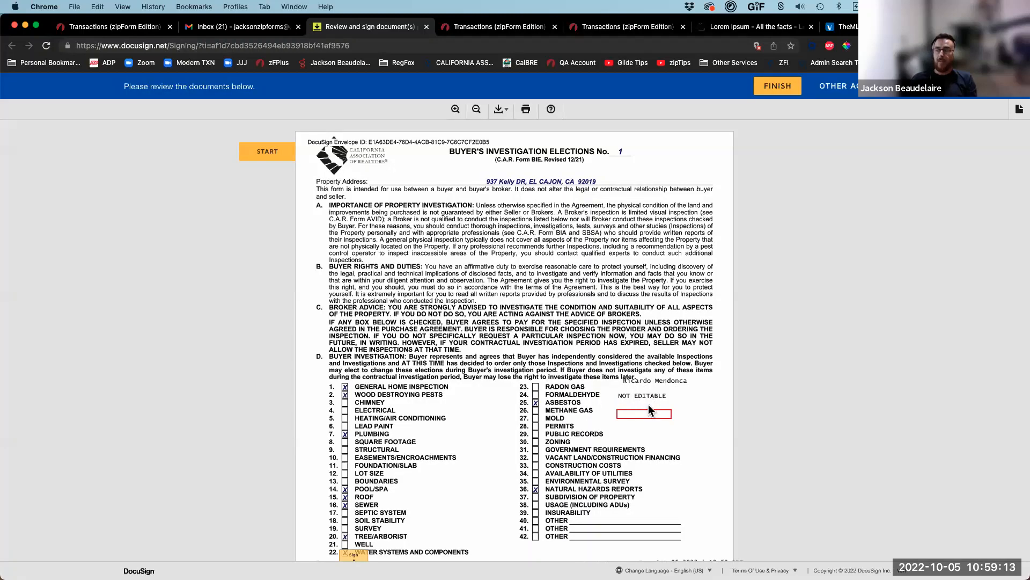
click(648, 414)
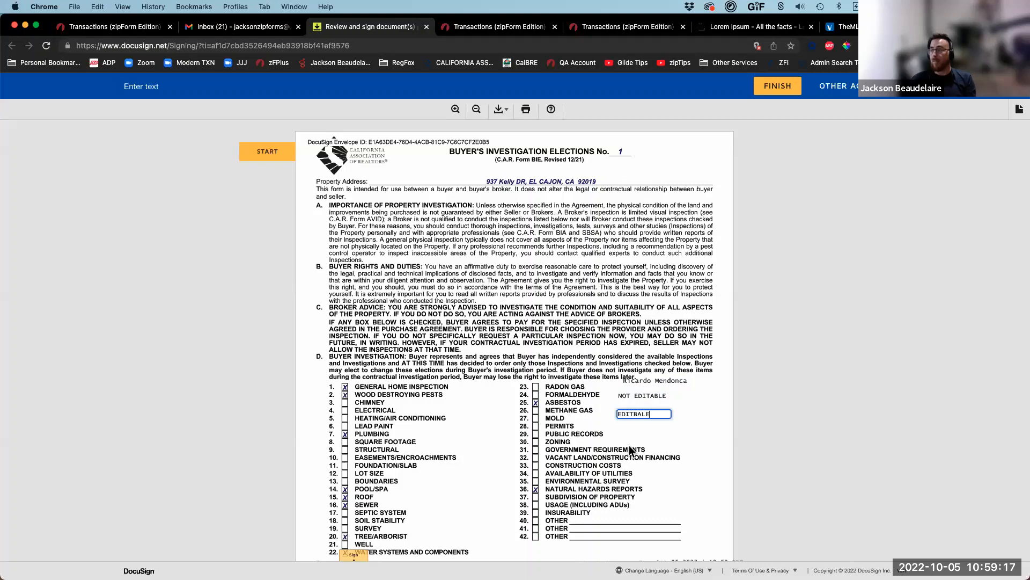
click(489, 451)
Step: Adopt and apply the buyer signature, finish signing, and decline a DocuSign account
scroll(488, 449, down, 3)
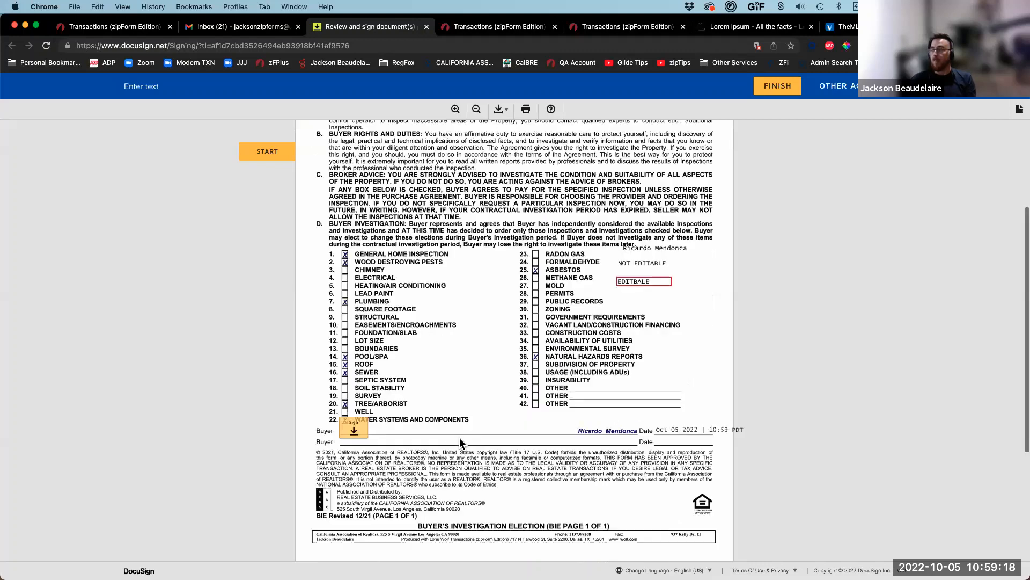
click(349, 427)
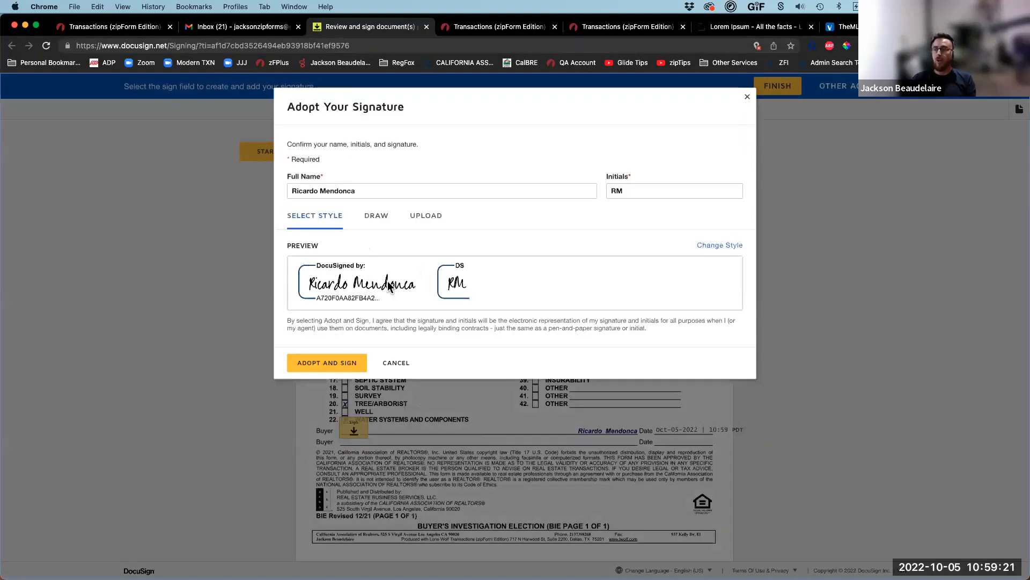
click(336, 368)
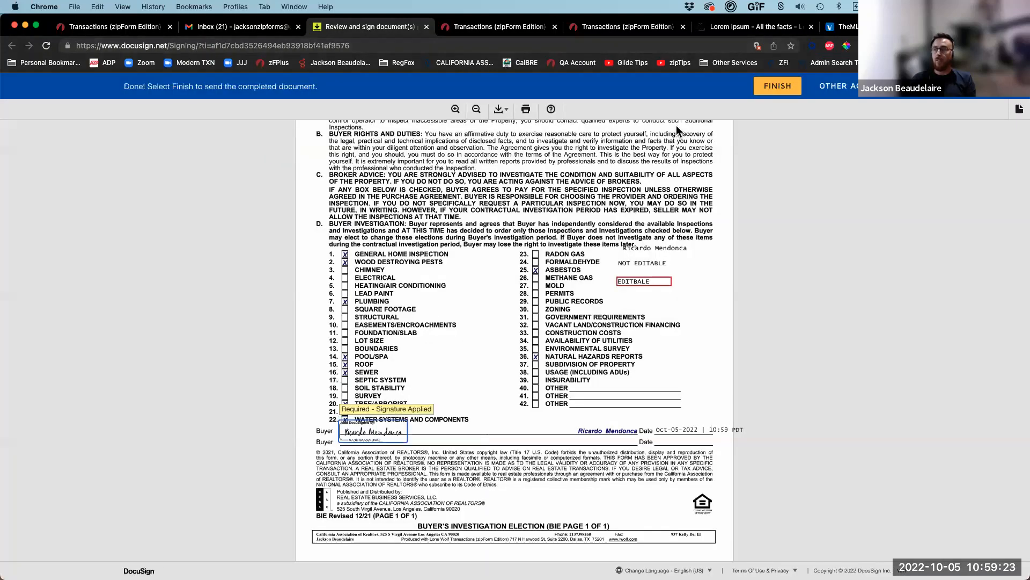
click(769, 90)
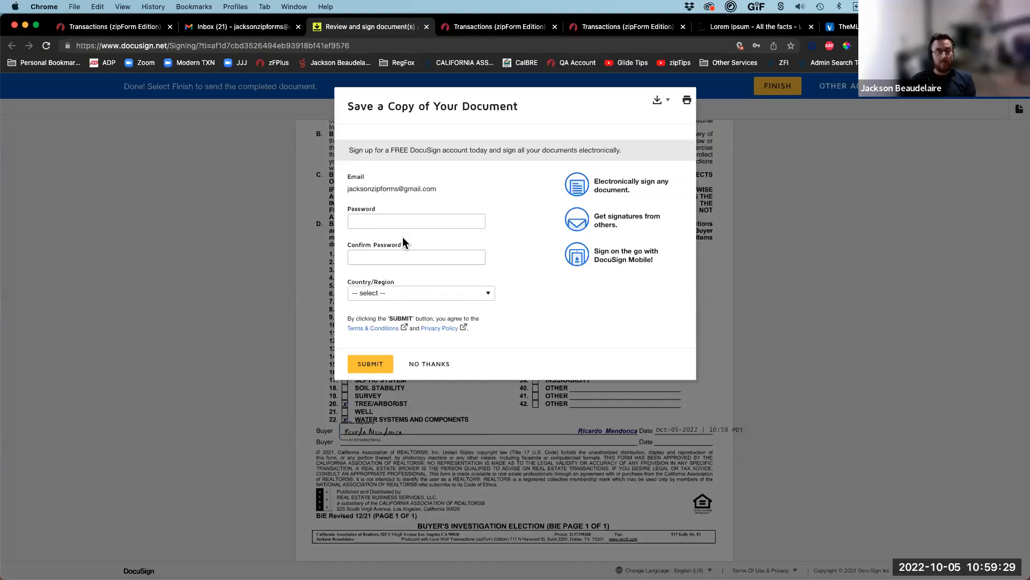
click(429, 365)
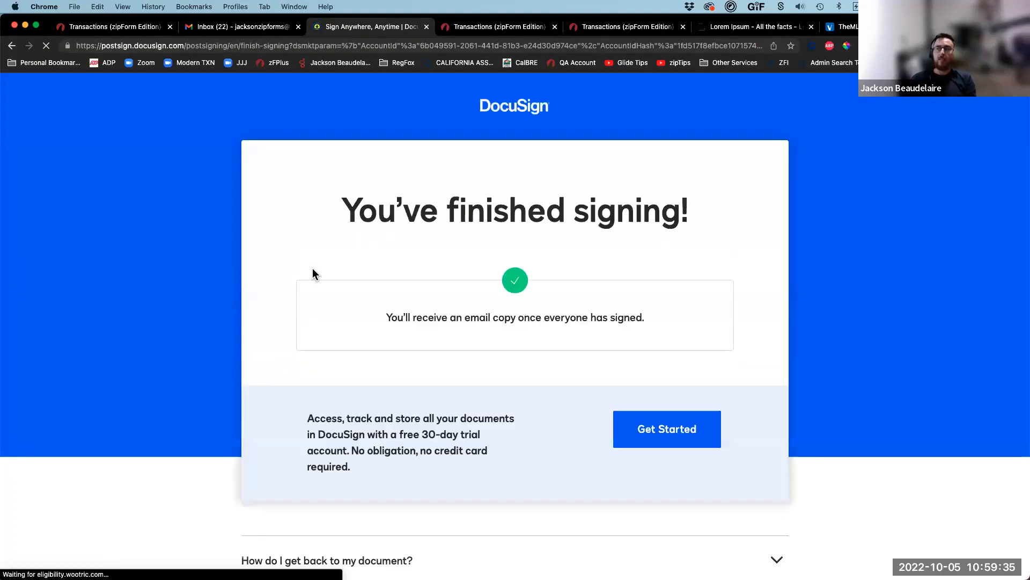
click(118, 27)
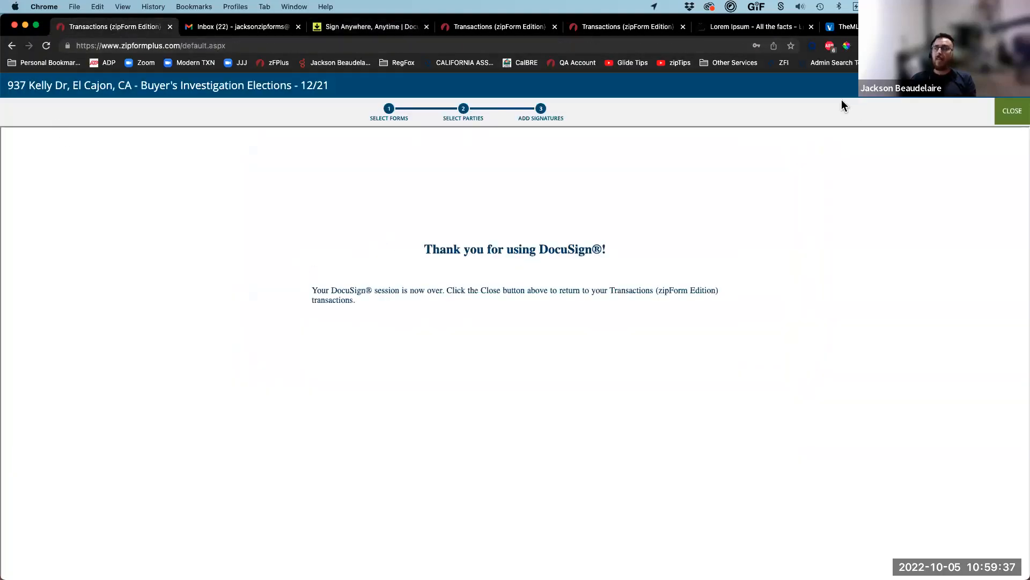
Step: Close the DocuSign session, refresh the Documents tab, and check the signed AuthentiSign folder
click(1007, 116)
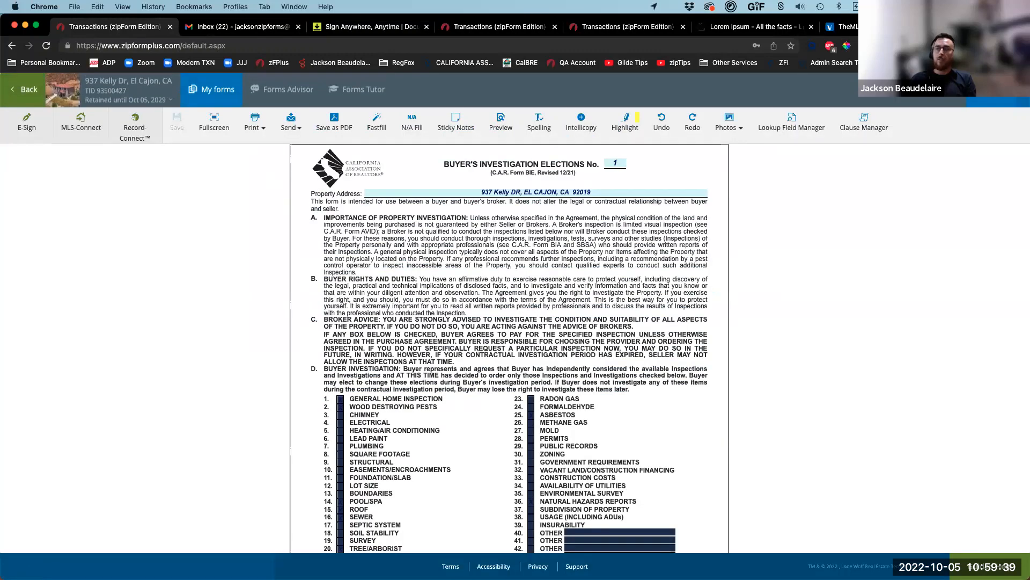
click(20, 96)
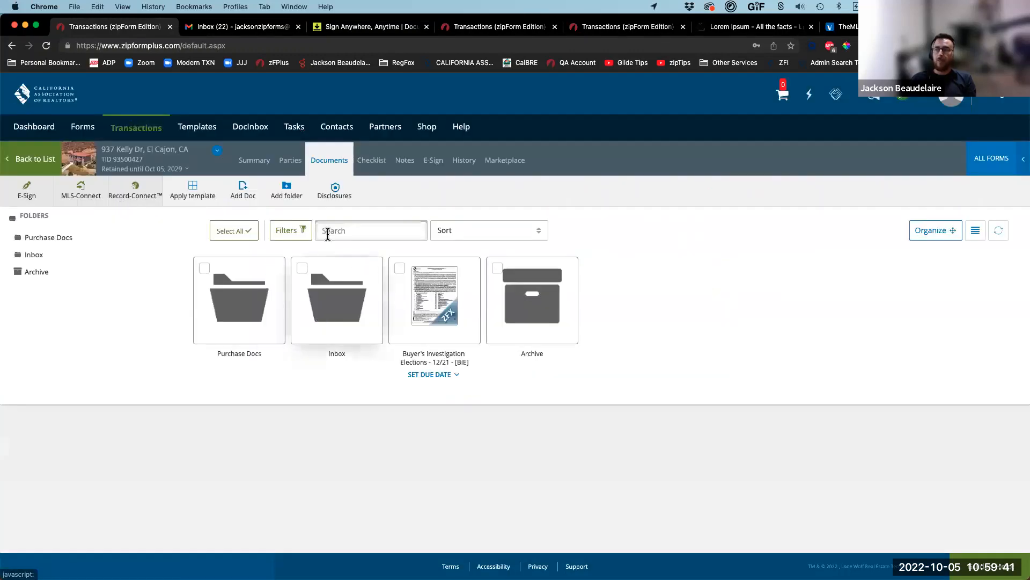
click(999, 230)
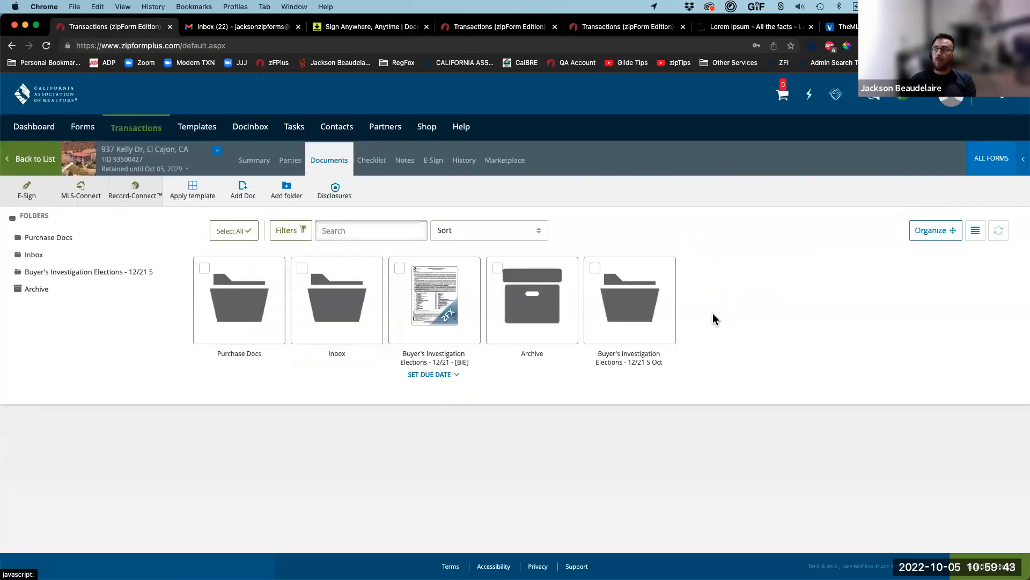
click(652, 315)
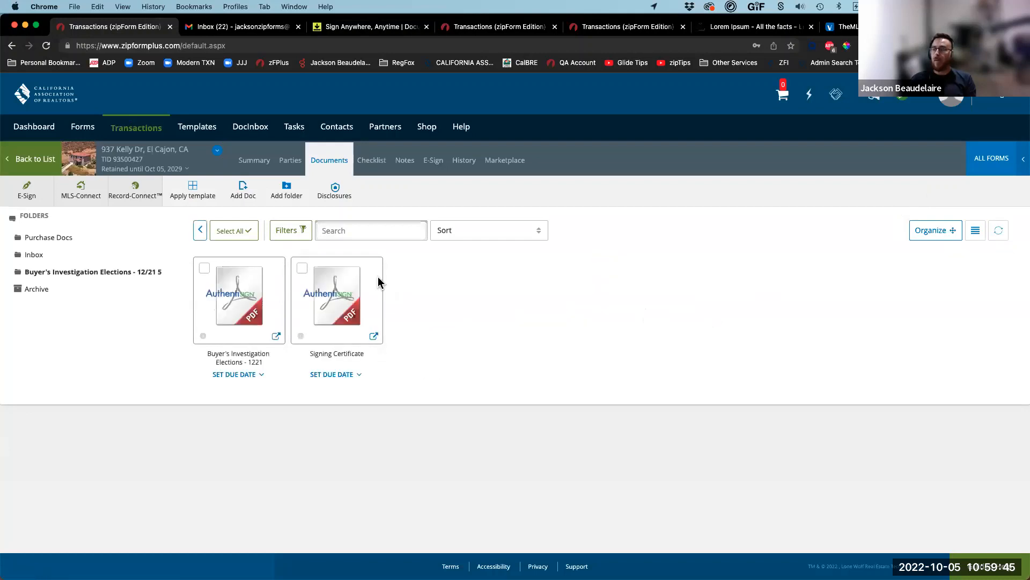
click(200, 230)
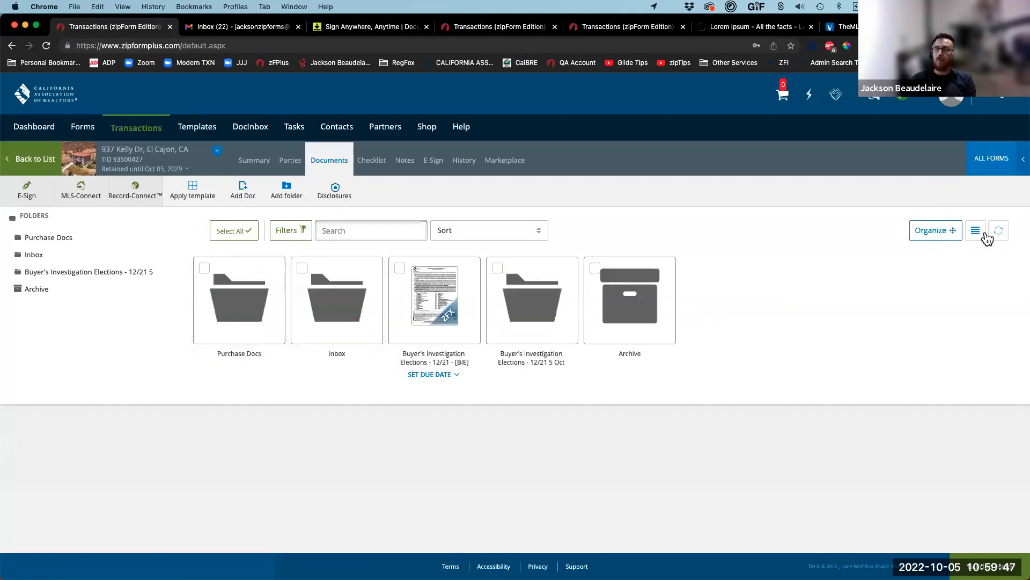
Step: Refresh again and check the new folder holding the DocuSign-signed PDF
click(997, 231)
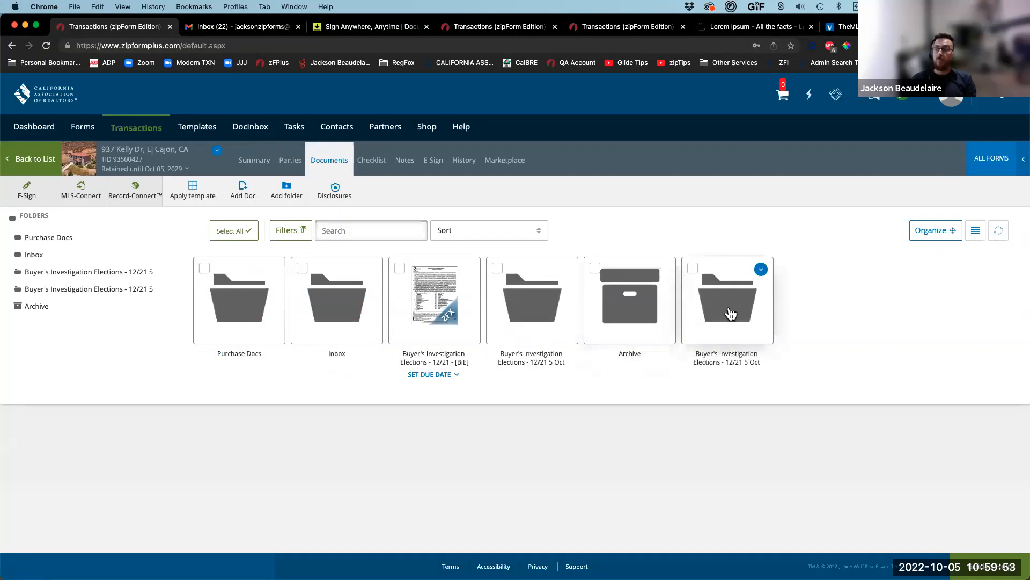
click(725, 313)
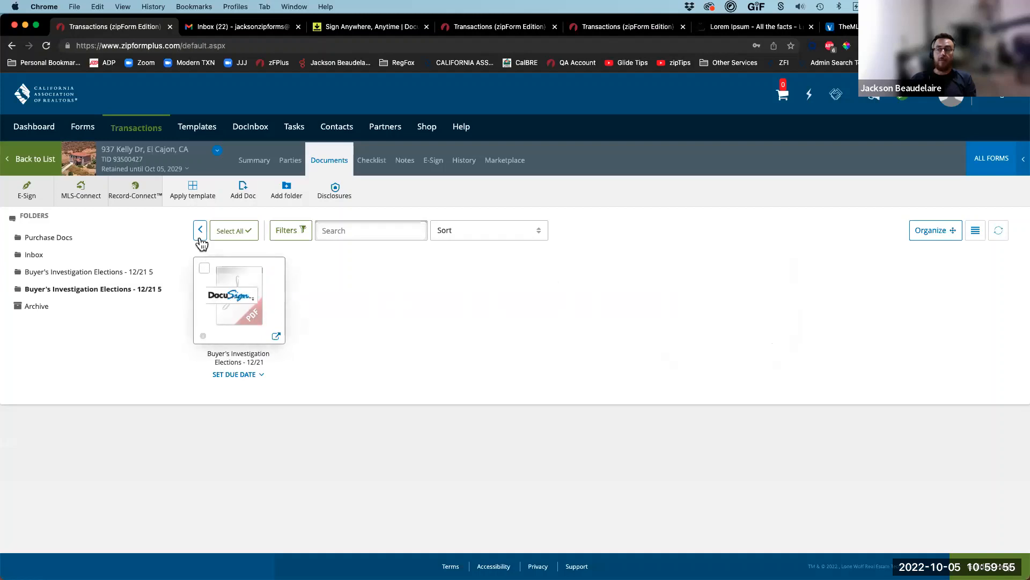
click(200, 235)
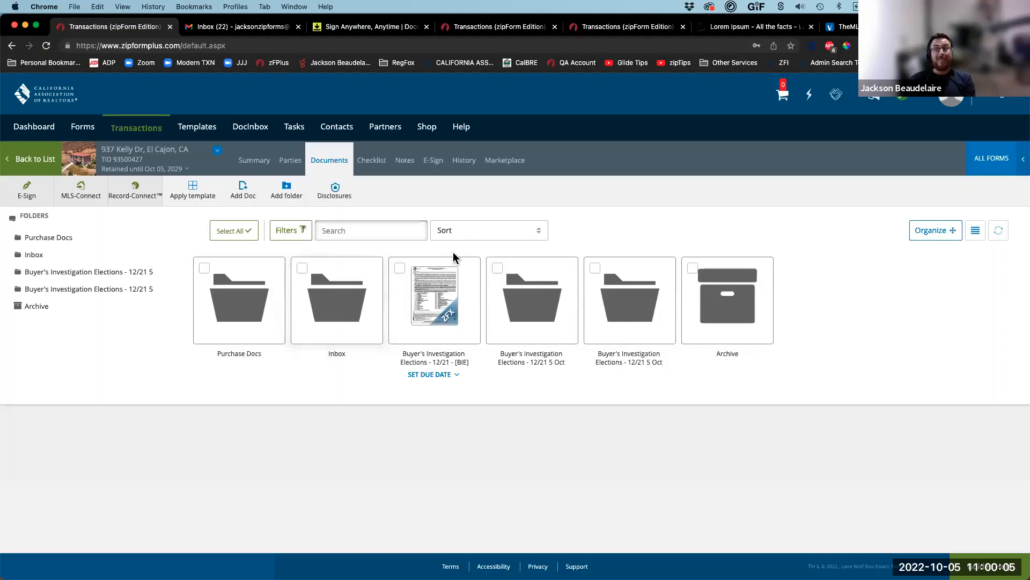
key(ctrl+Up)
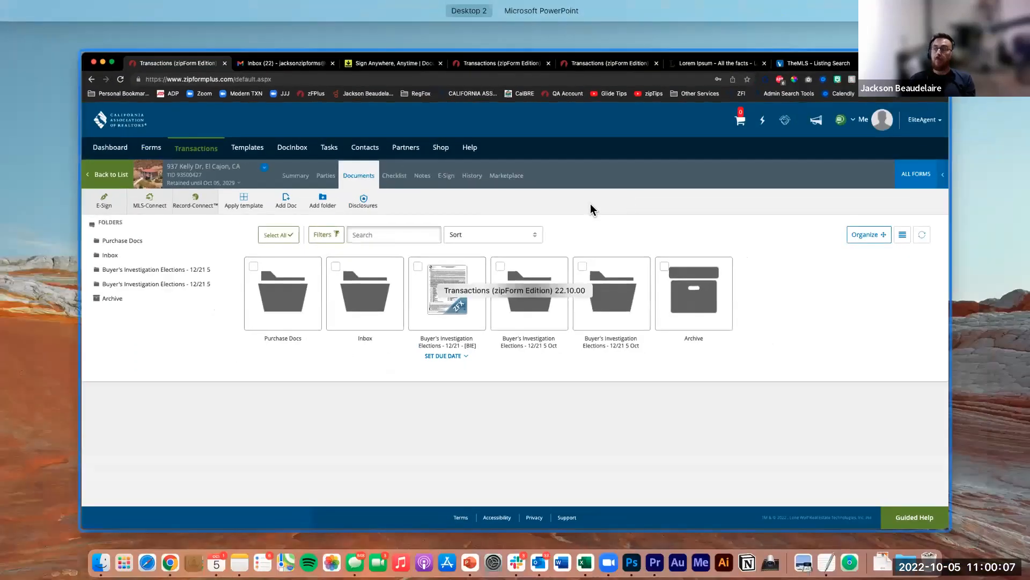
key(ctrl+Right)
click(446, 297)
key(Left)
key(Left)
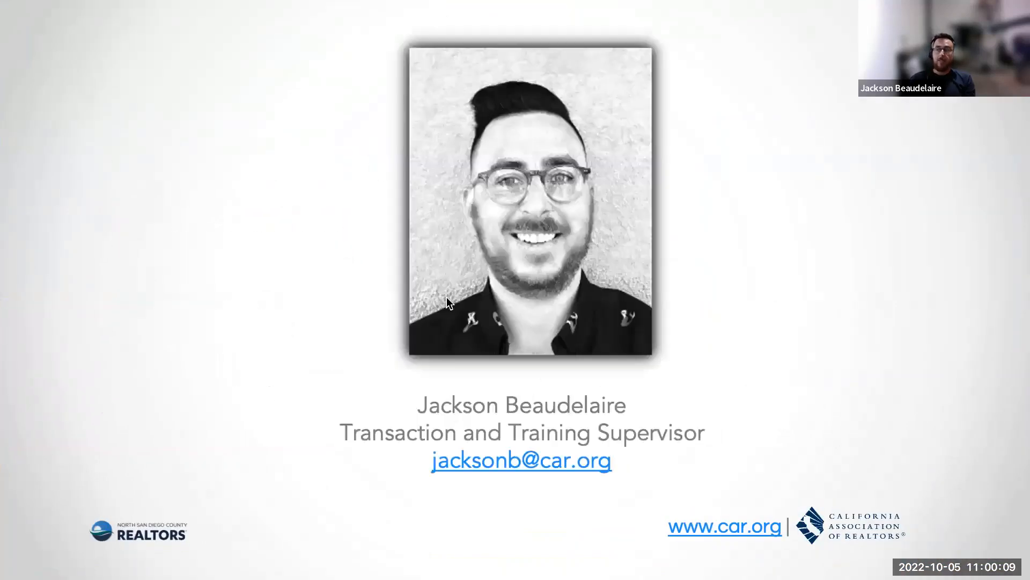
key(Right)
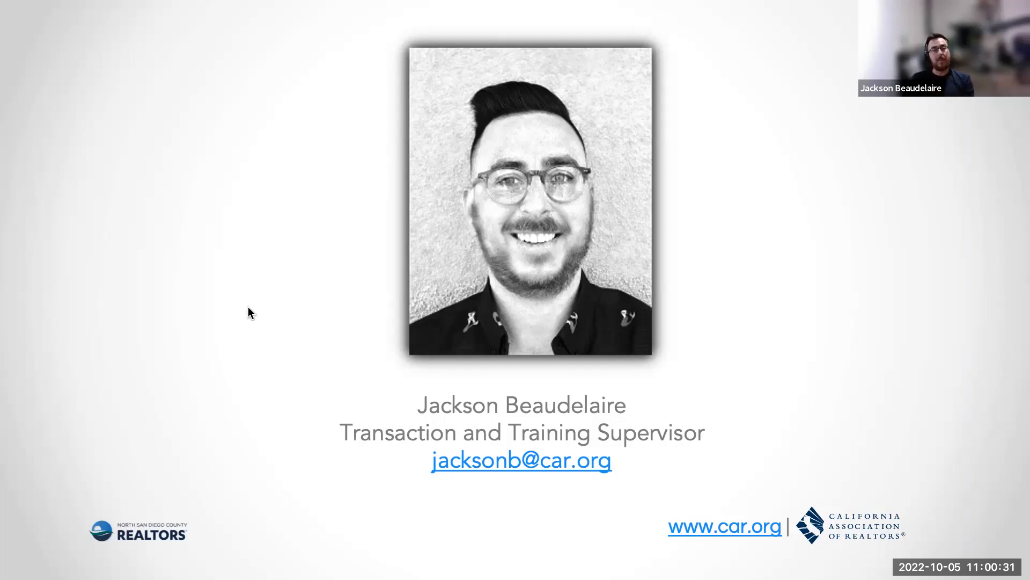
key(ctrl+Up)
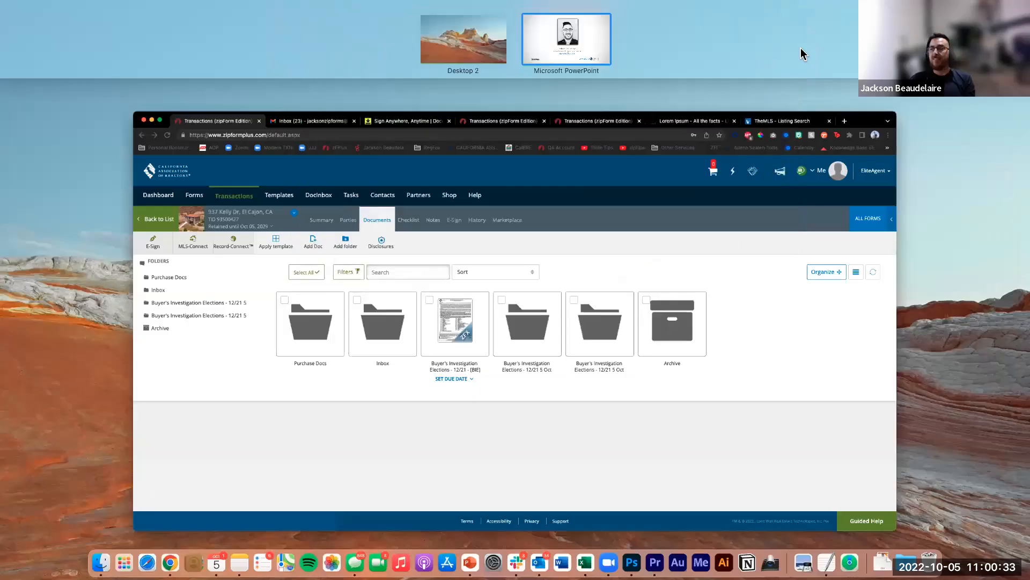
click(579, 191)
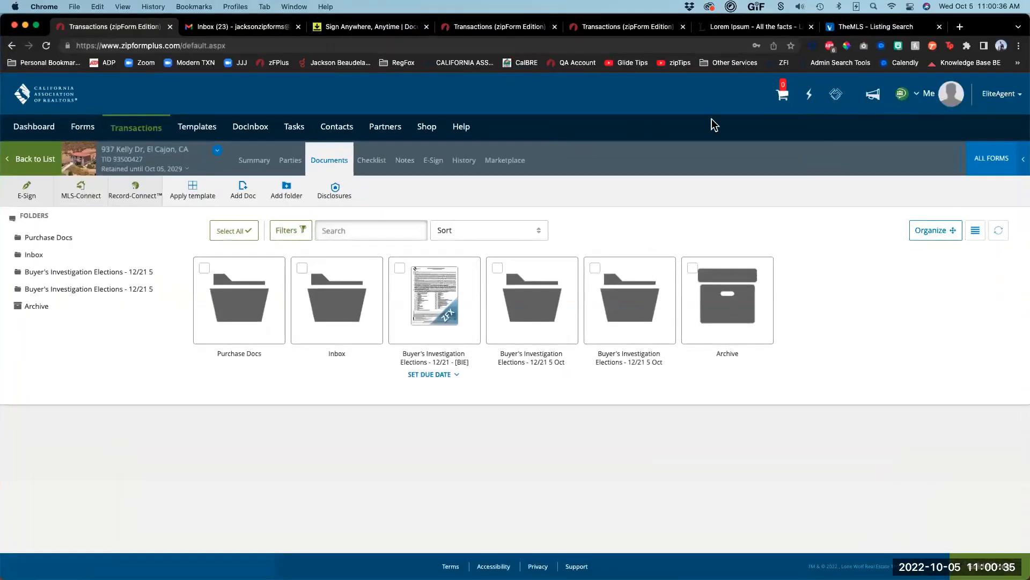